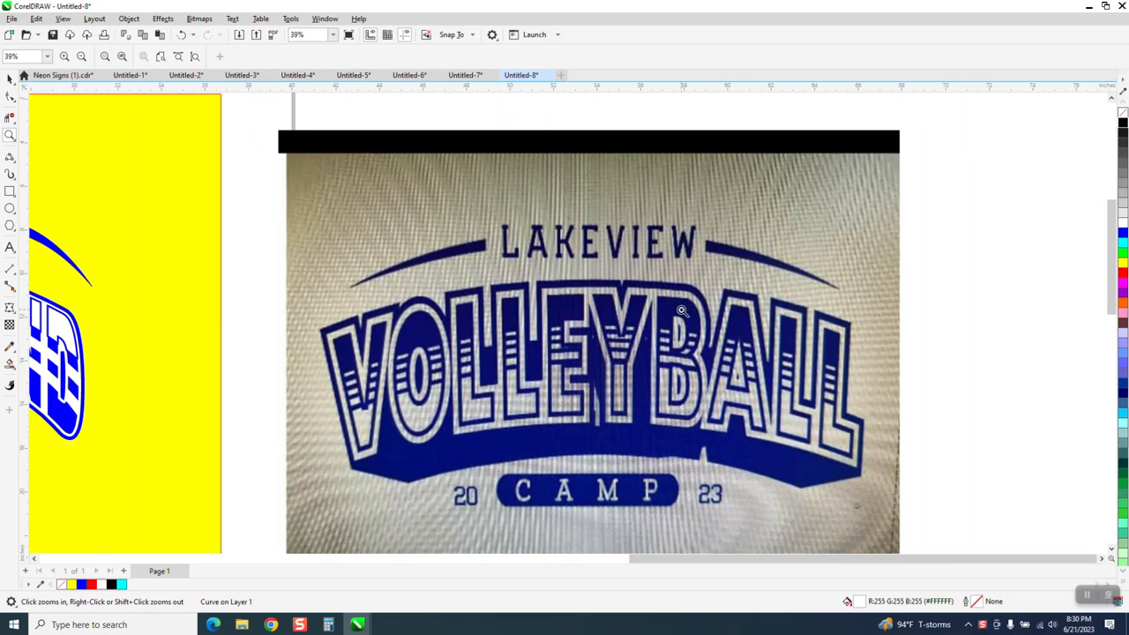
# Step: Examine the Lakeview Volleyball Camp reference photo and compare it with the Marching Band Camp design on the yellow background
pyautogui.scroll(-1, 684, 311)
pyautogui.scroll(-1, 732, 346)
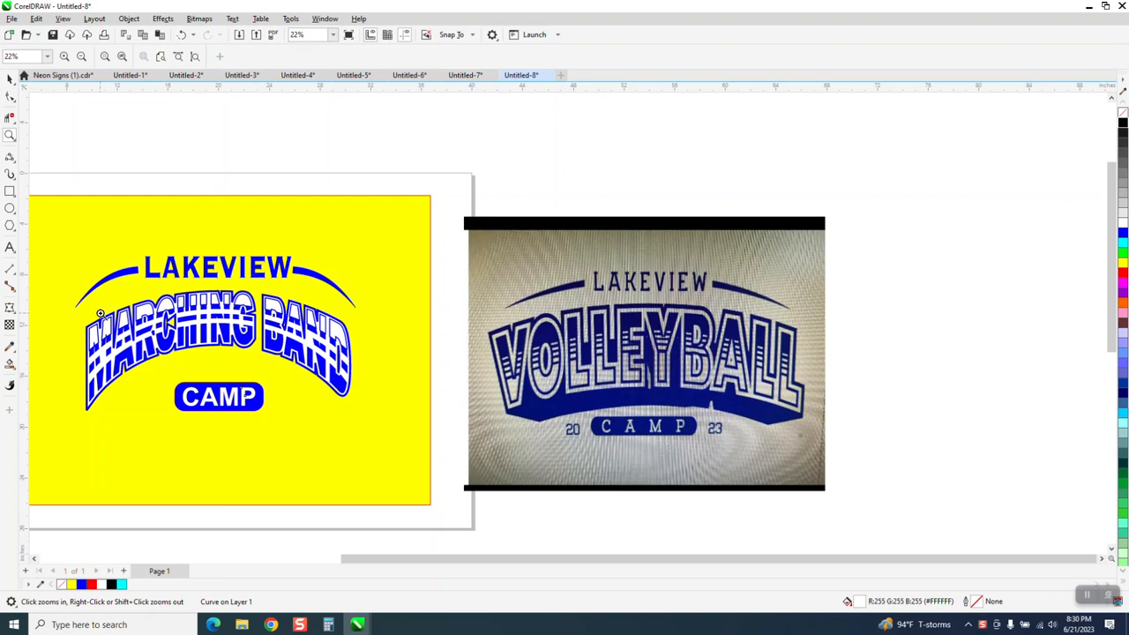
pyautogui.moveTo(498, 318); pyautogui.dragTo(820, 429)
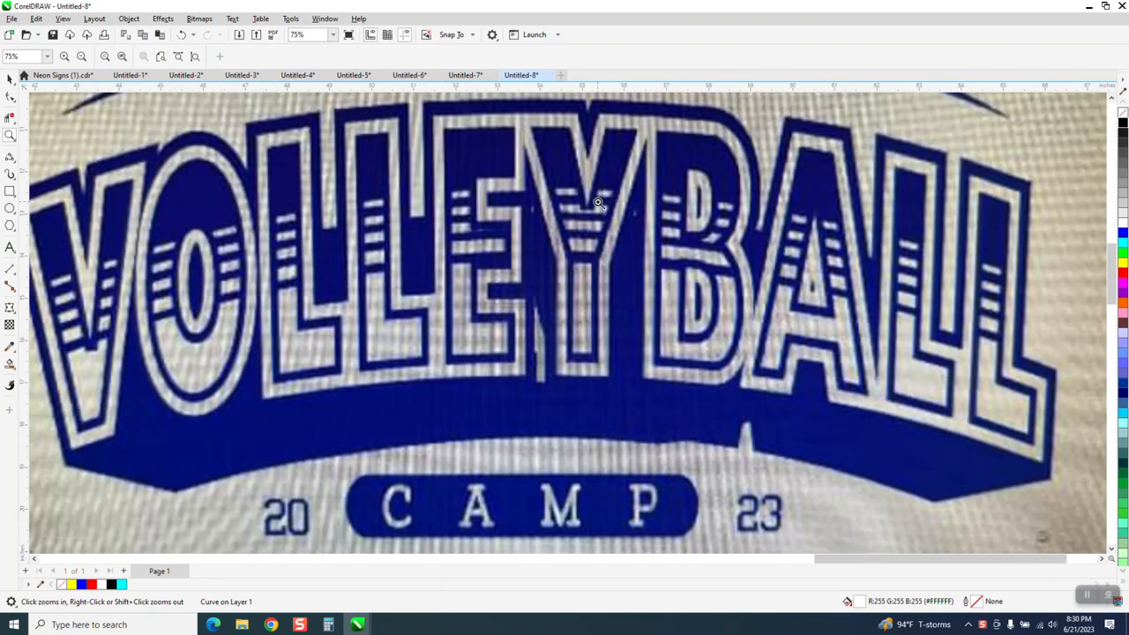
pyautogui.scroll(-4, 951, 190)
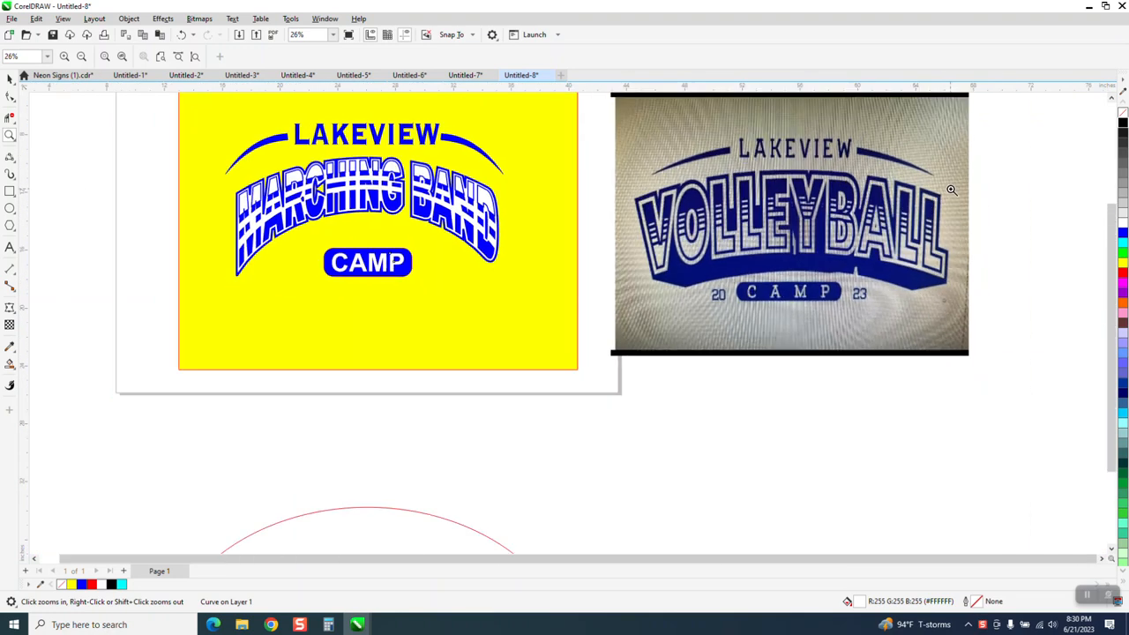
pyautogui.scroll(-2, 951, 189)
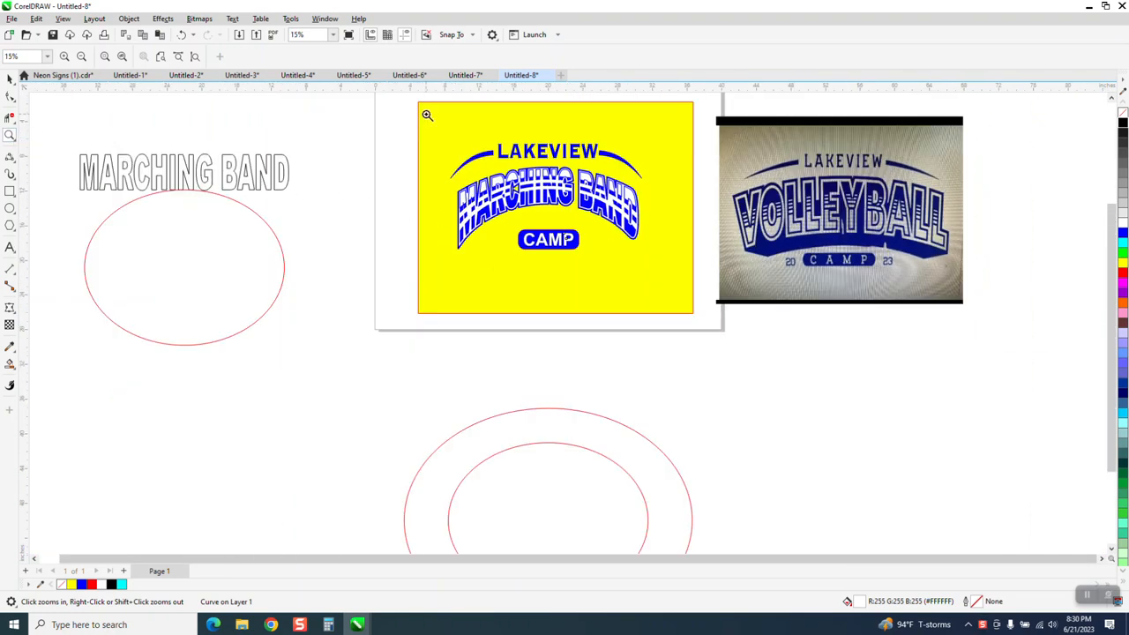
pyautogui.moveTo(448, 117); pyautogui.dragTo(695, 300)
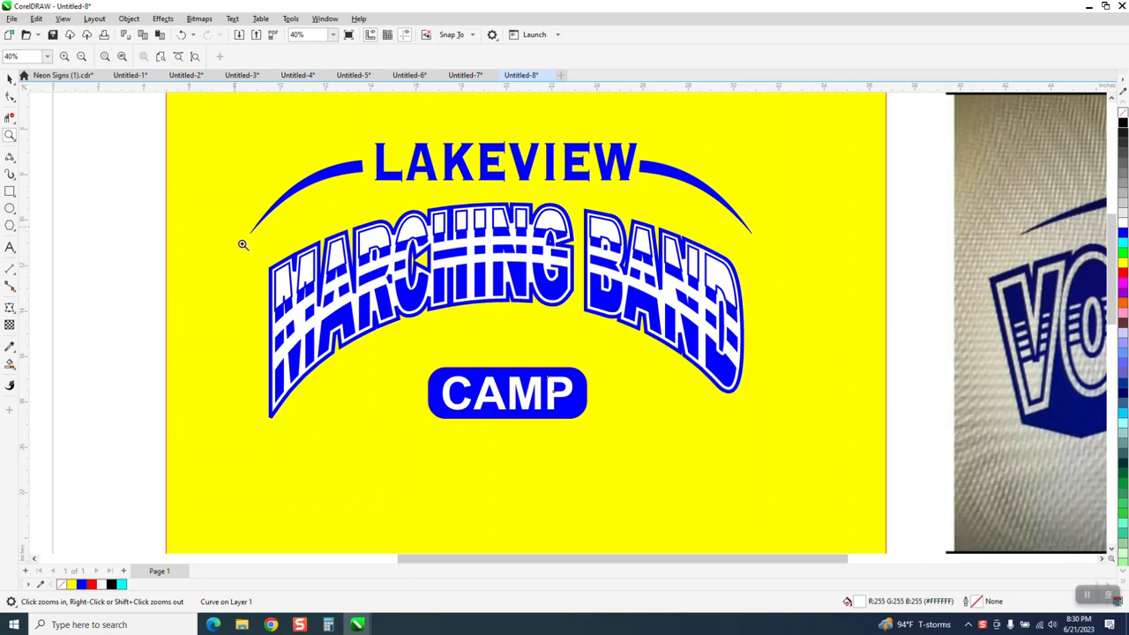
pyautogui.moveTo(243, 245); pyautogui.dragTo(447, 374)
pyautogui.rightClick(333, 295)
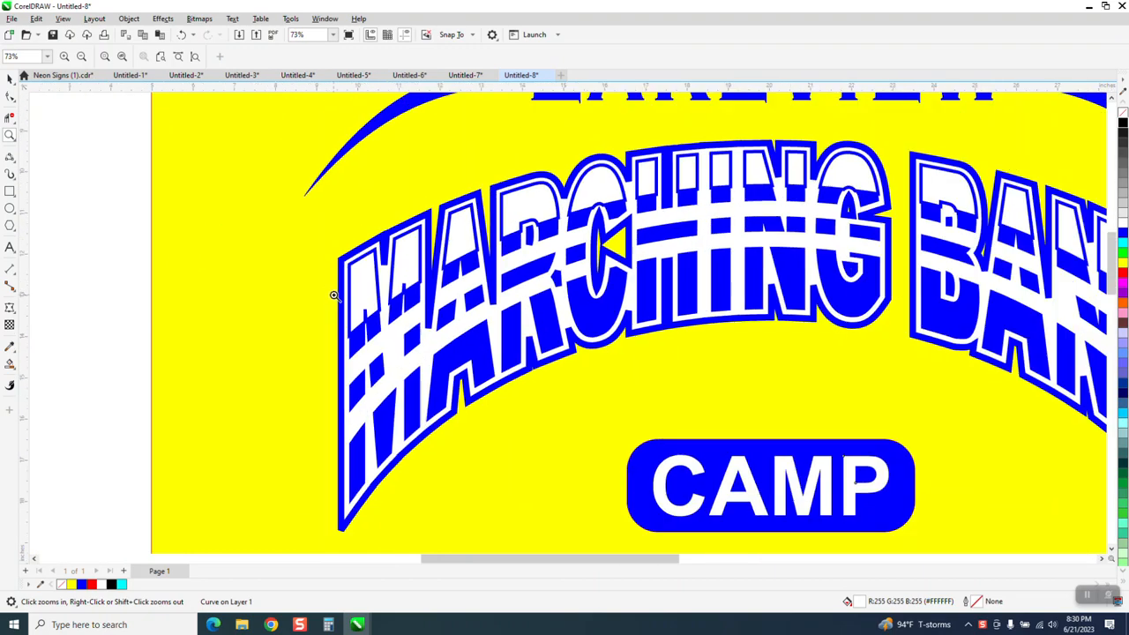
pyautogui.rightClick(333, 294)
pyautogui.rightClick(333, 294)
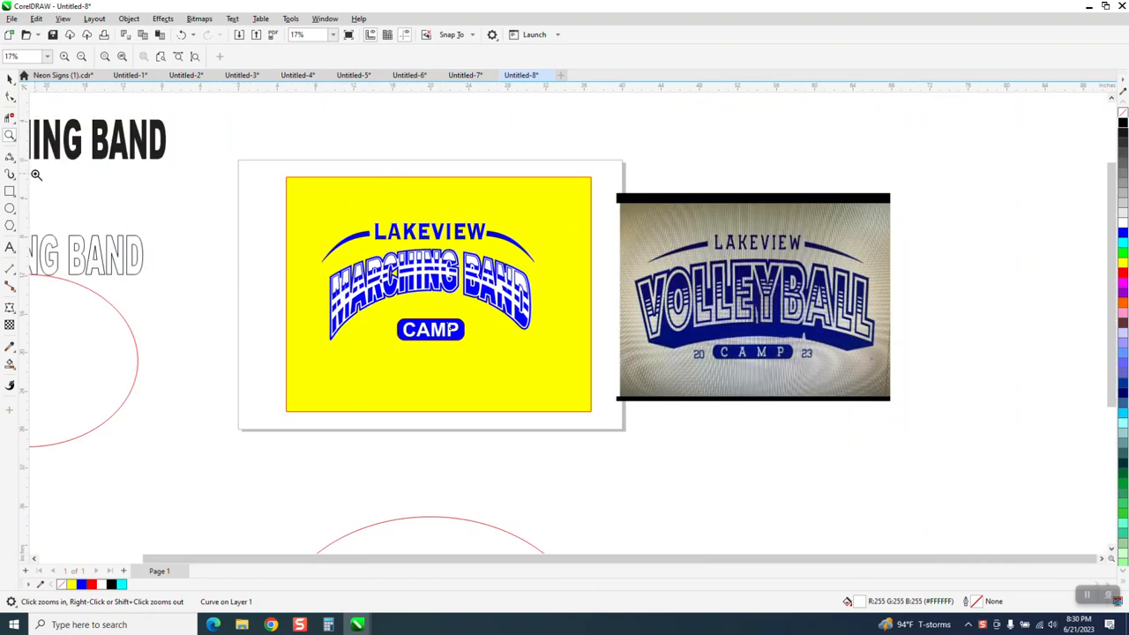
# Step: Move the Marching Band Camp artwork and its yellow background rectangle off the page to the right of the volleyball photo
pyautogui.click(9, 77)
pyautogui.click(449, 326)
pyautogui.scroll(-1, 357, 223)
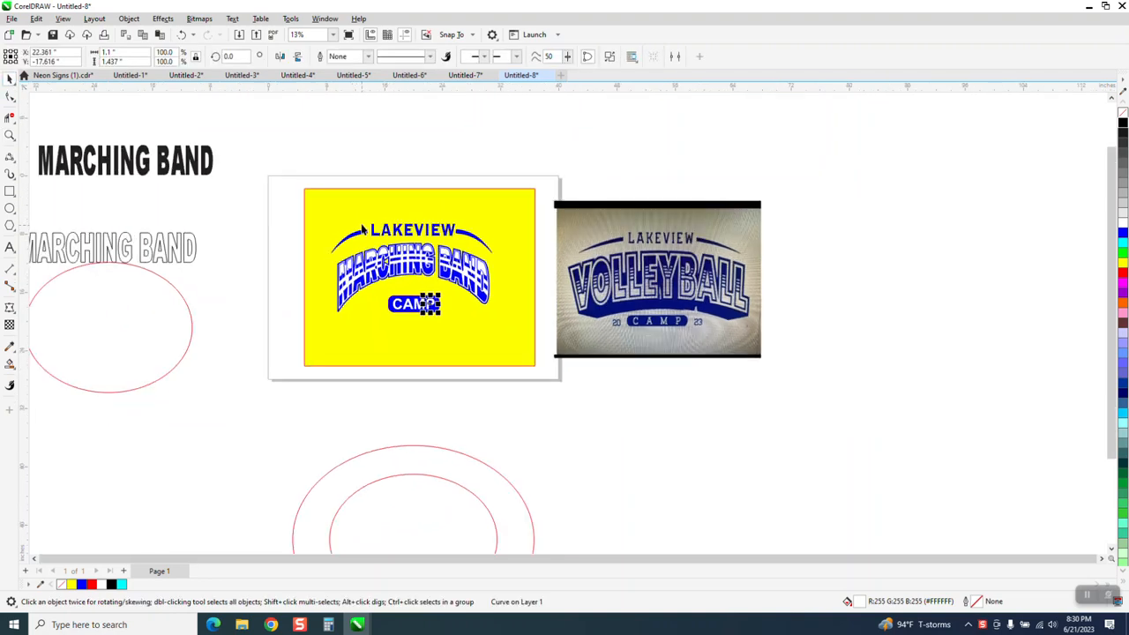
pyautogui.moveTo(333, 187); pyautogui.dragTo(515, 374)
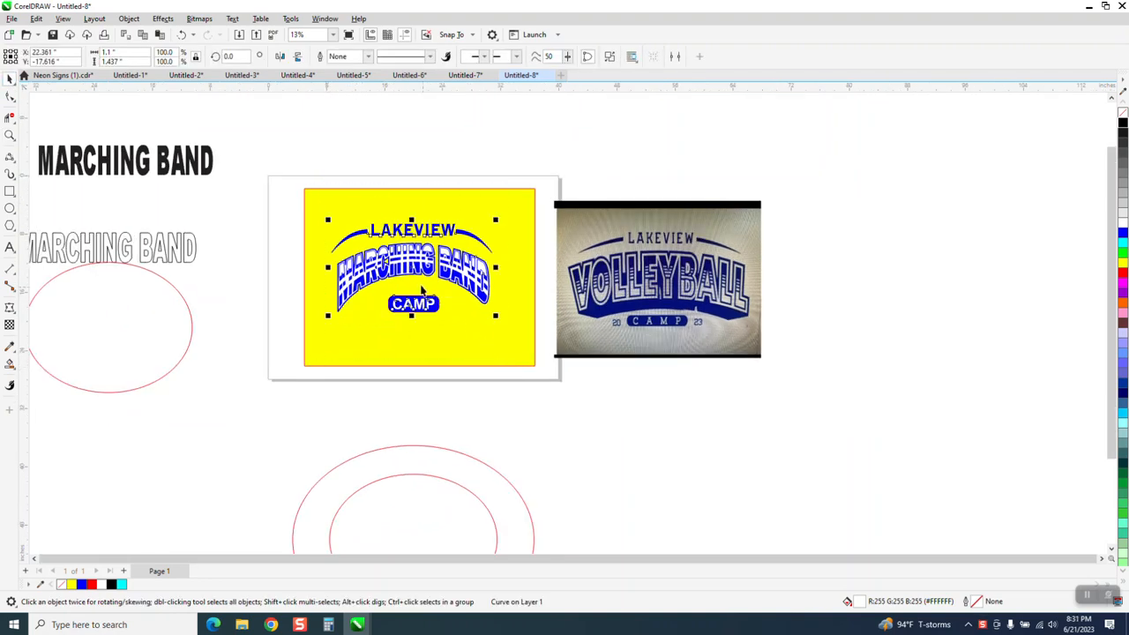
pyautogui.moveTo(415, 267); pyautogui.dragTo(904, 257)
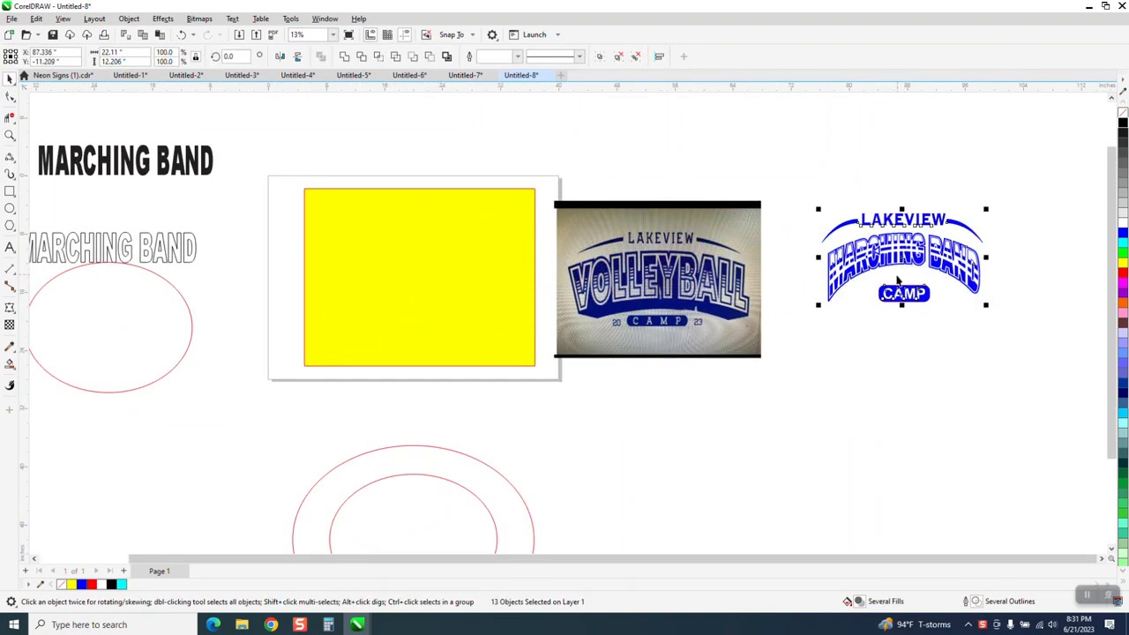
pyautogui.moveTo(522, 303); pyautogui.dragTo(1010, 293)
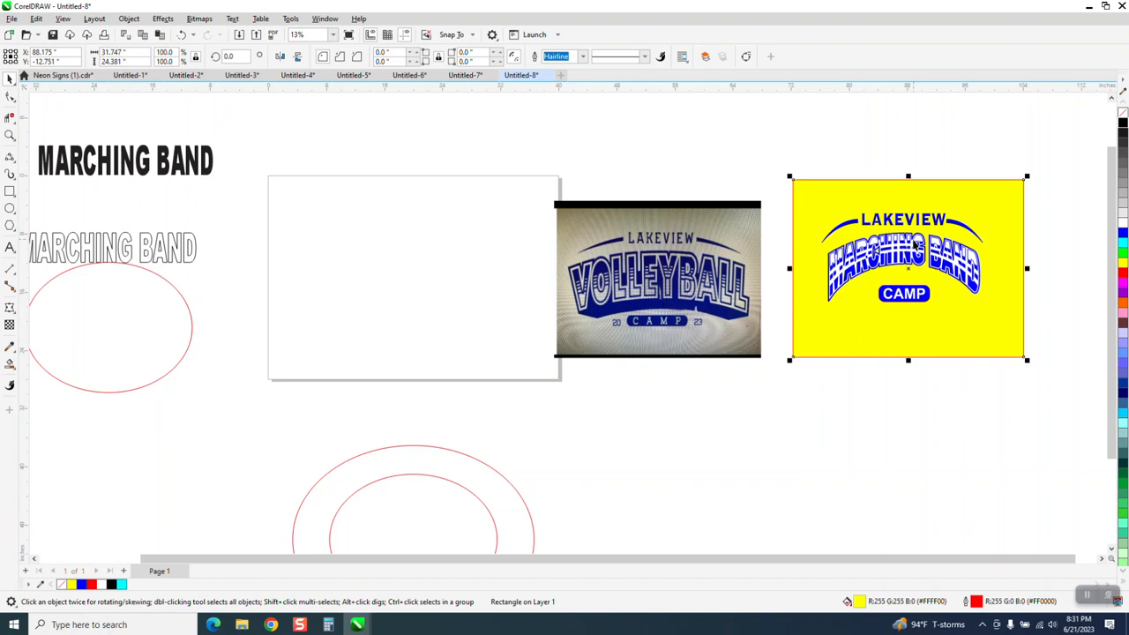
# Step: Centre the red ellipse and the outlined MARCHING BAND text on the page, and place the solid text above the page
pyautogui.click(42, 349)
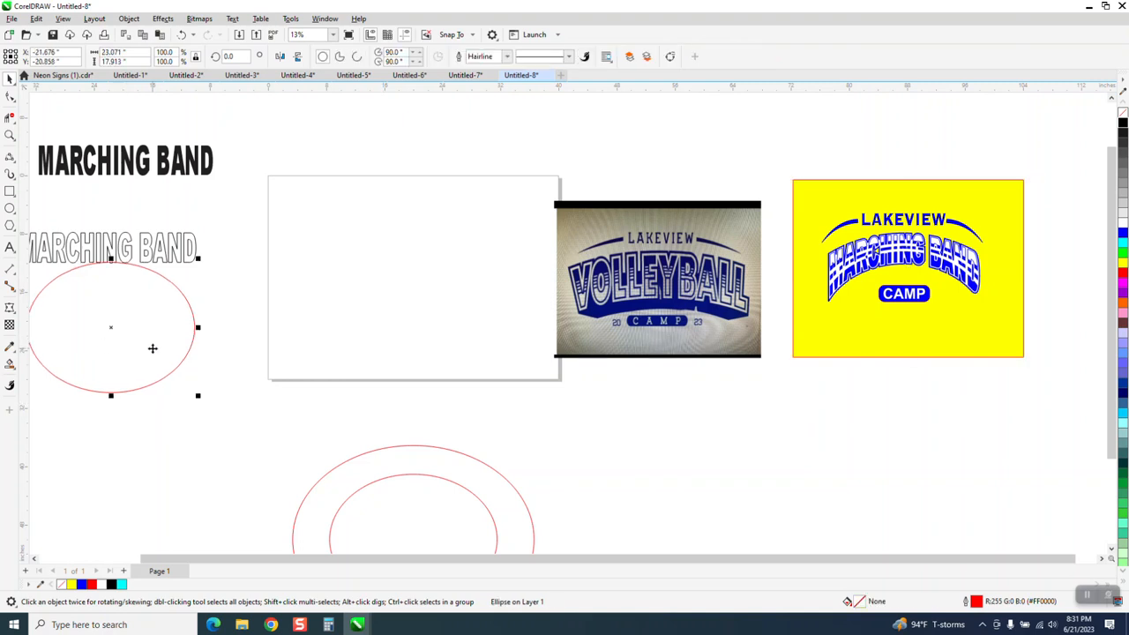
pyautogui.press('p')
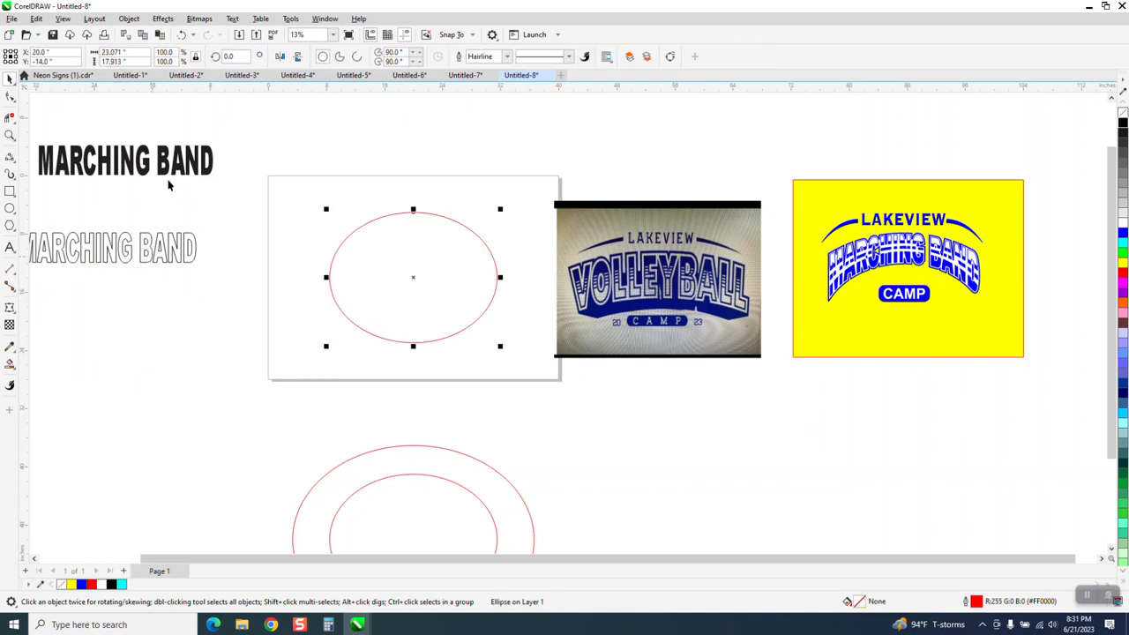
pyautogui.moveTo(172, 168); pyautogui.dragTo(425, 127)
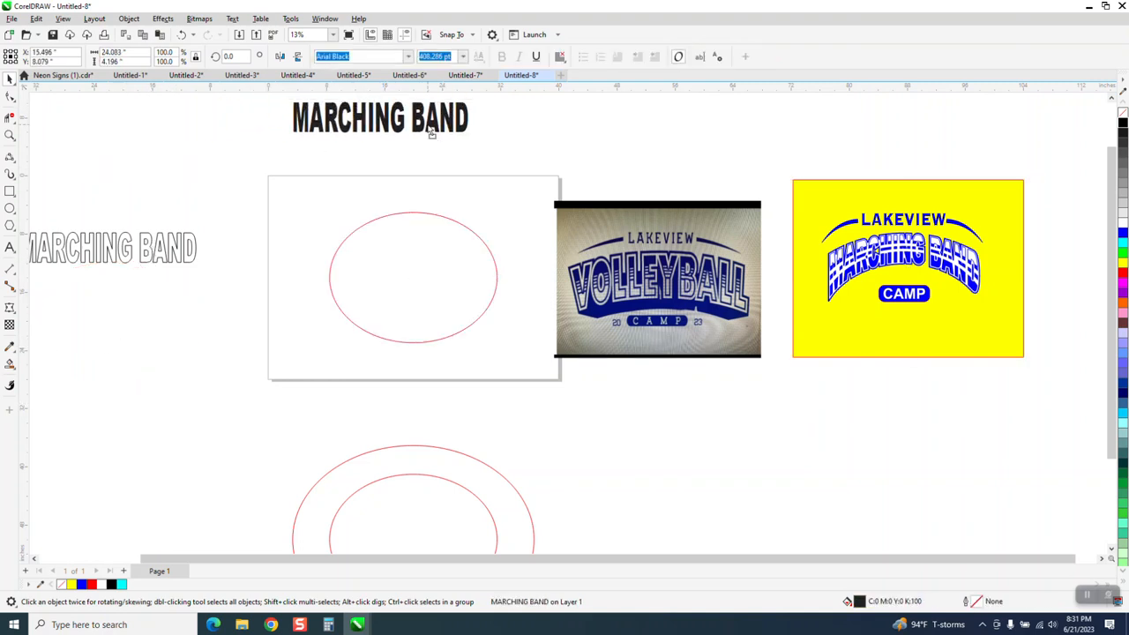
pyautogui.click(193, 262)
pyautogui.press('p')
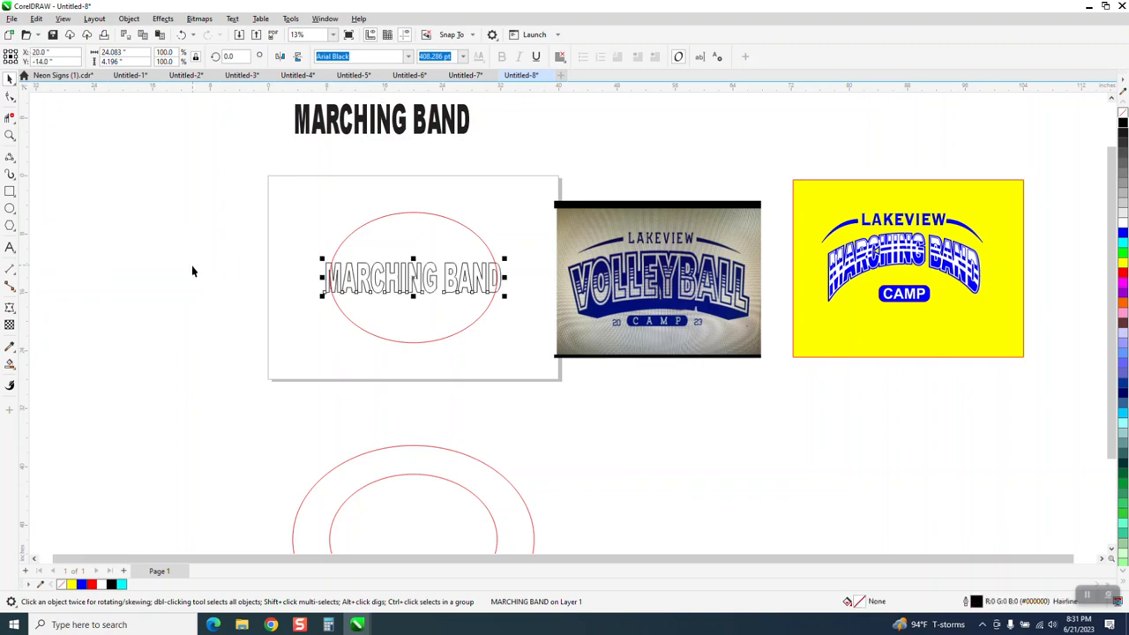
# Step: Top-align the ellipse with the outlined MARCHING BAND text, and raise the text so its base rests on the ellipse's top edge
pyautogui.moveTo(300, 205); pyautogui.dragTo(537, 357)
pyautogui.press('t')
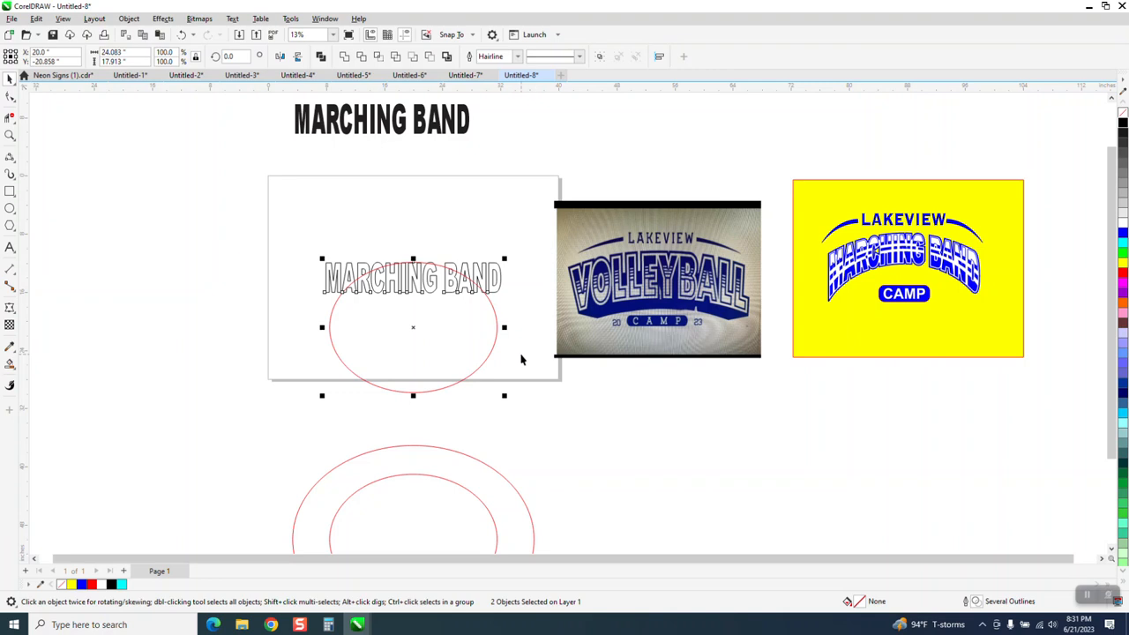
pyautogui.click(482, 247)
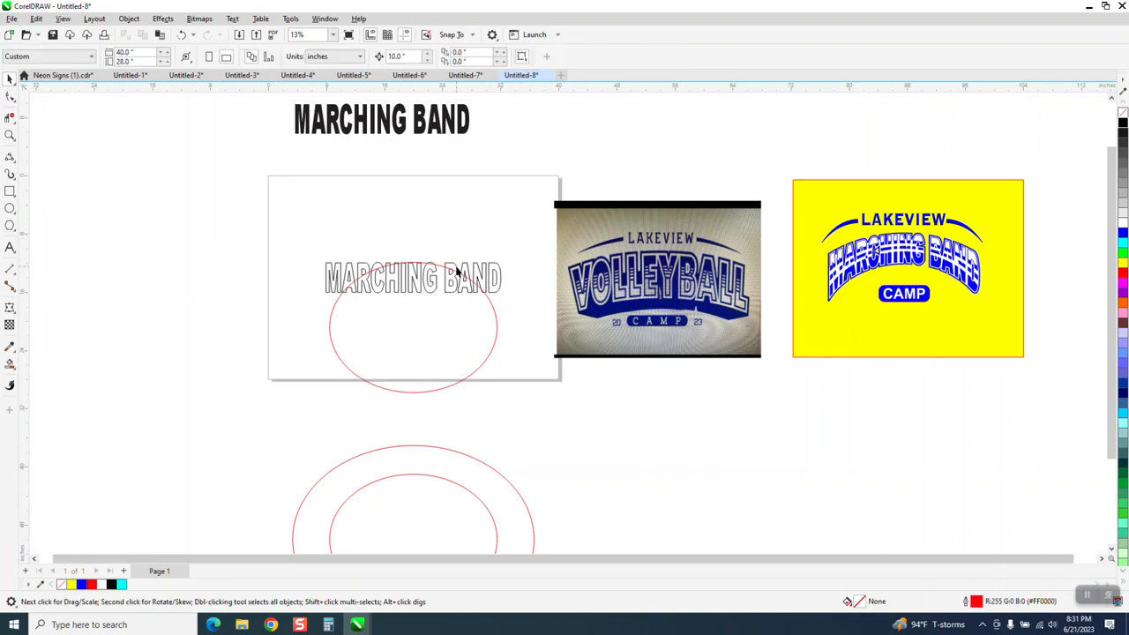
pyautogui.click(458, 272)
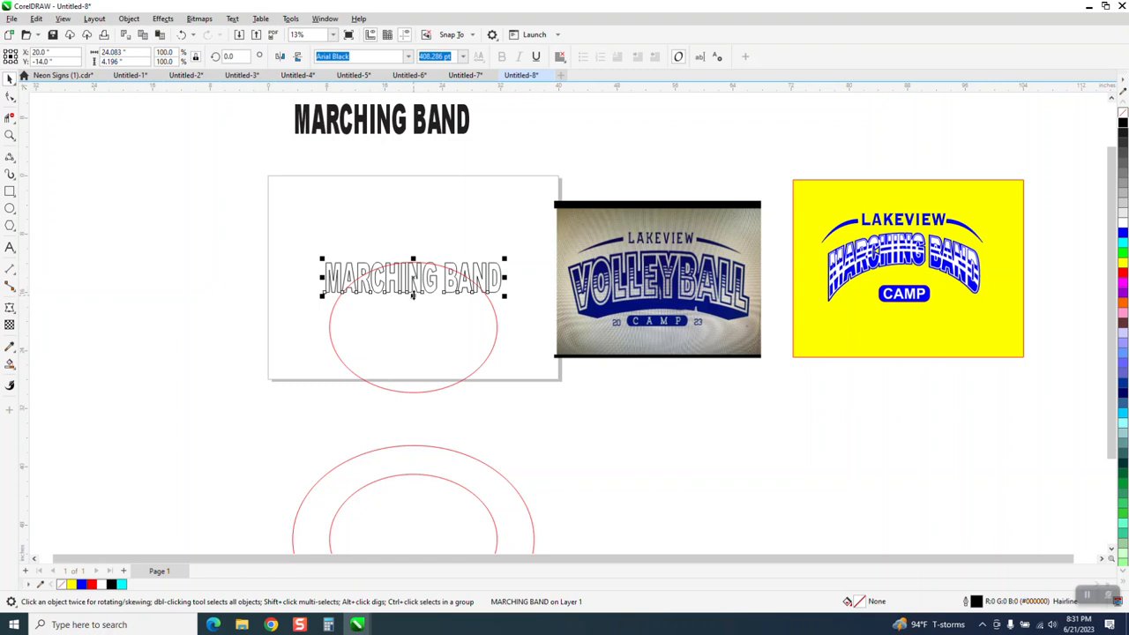
pyautogui.moveTo(412, 293); pyautogui.dragTo(409, 268)
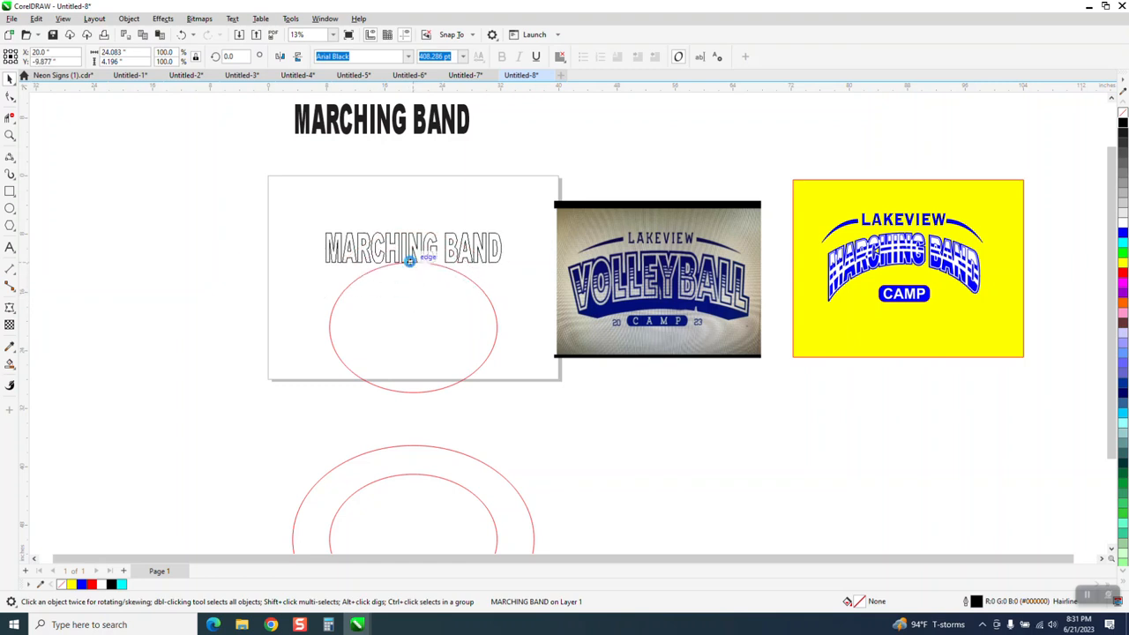
# Step: Move the red ellipse 50 inches left and add an enlarged concentric copy about 34.8 by 27.0 inches
pyautogui.scroll(-1, 477, 292)
pyautogui.scroll(-1, 477, 292)
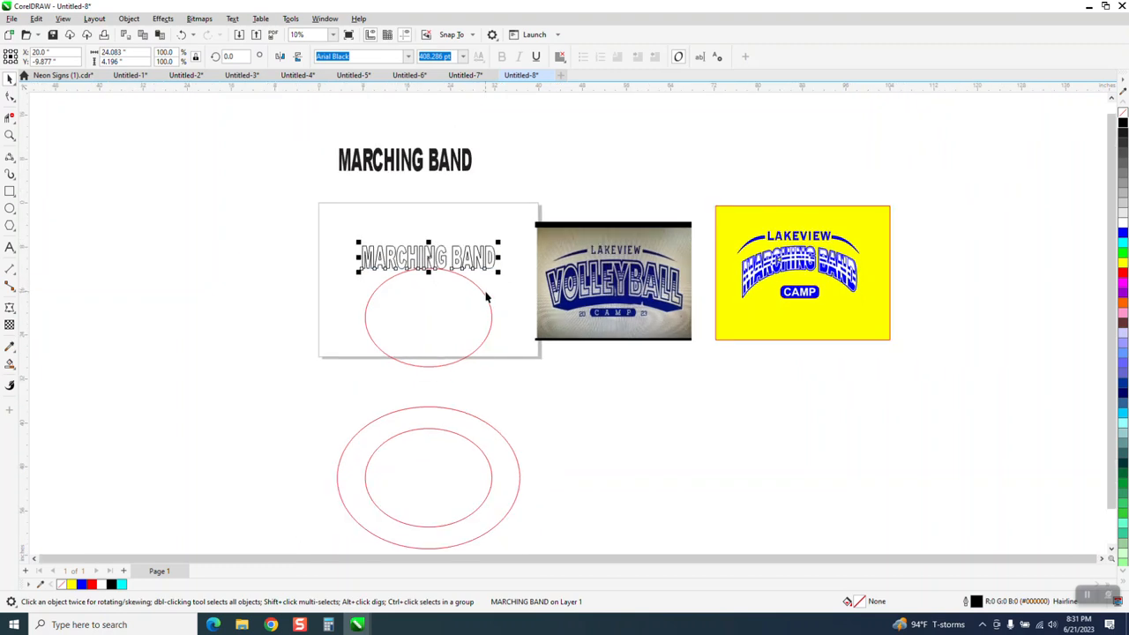
pyautogui.click(485, 300)
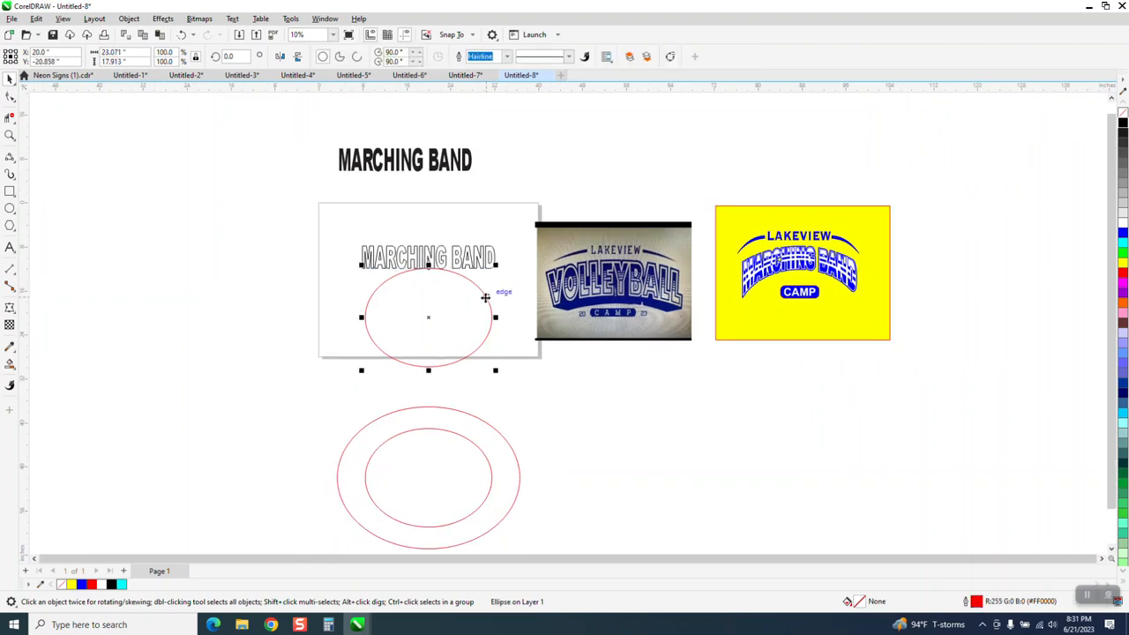
pyautogui.press('Left')
pyautogui.press('Left')
pyautogui.press('Left')
pyautogui.press('Left')
pyautogui.press('Left')
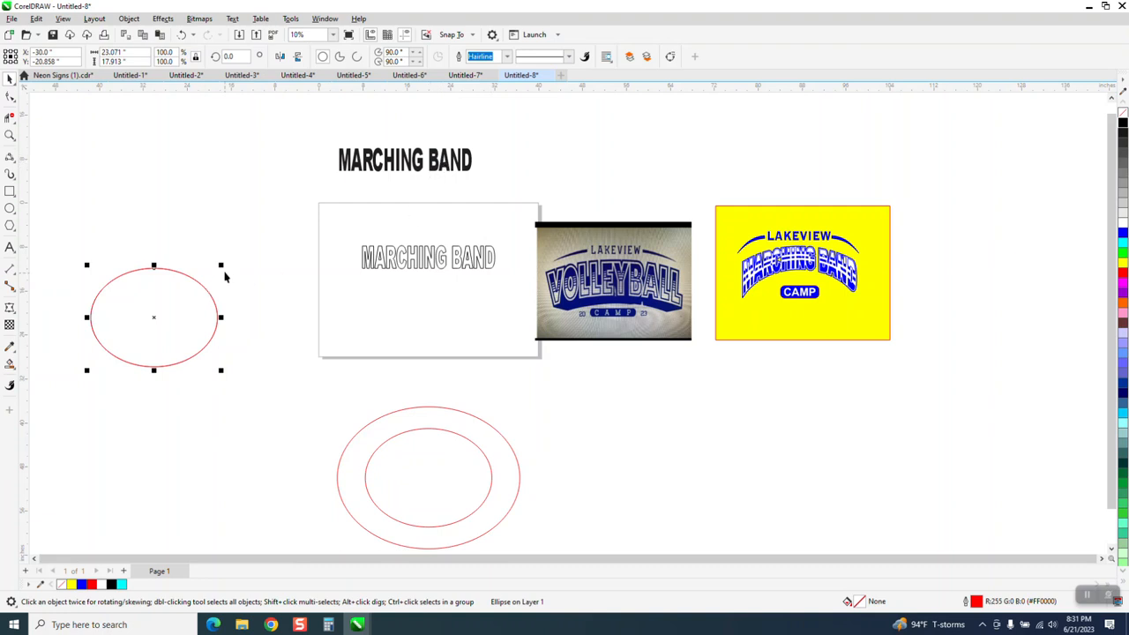
pyautogui.moveTo(219, 266); pyautogui.dragTo(253, 238)
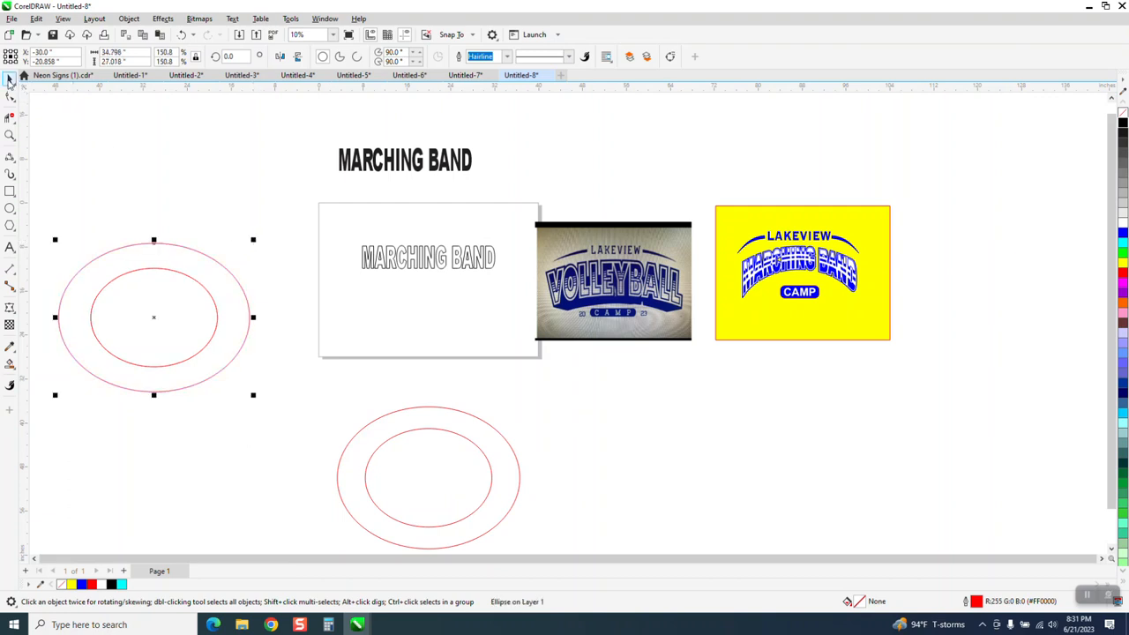
pyautogui.click(212, 163)
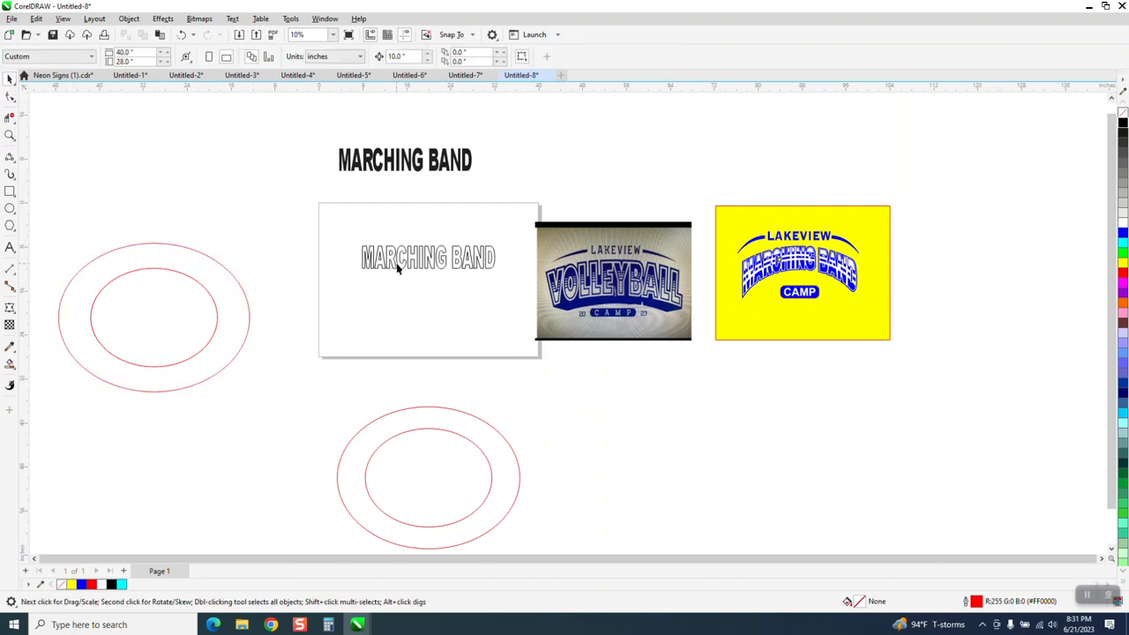
# Step: Centre the two concentric ellipses on the page and move the outlined MARCHING BAND text clear above it
pyautogui.click(406, 267)
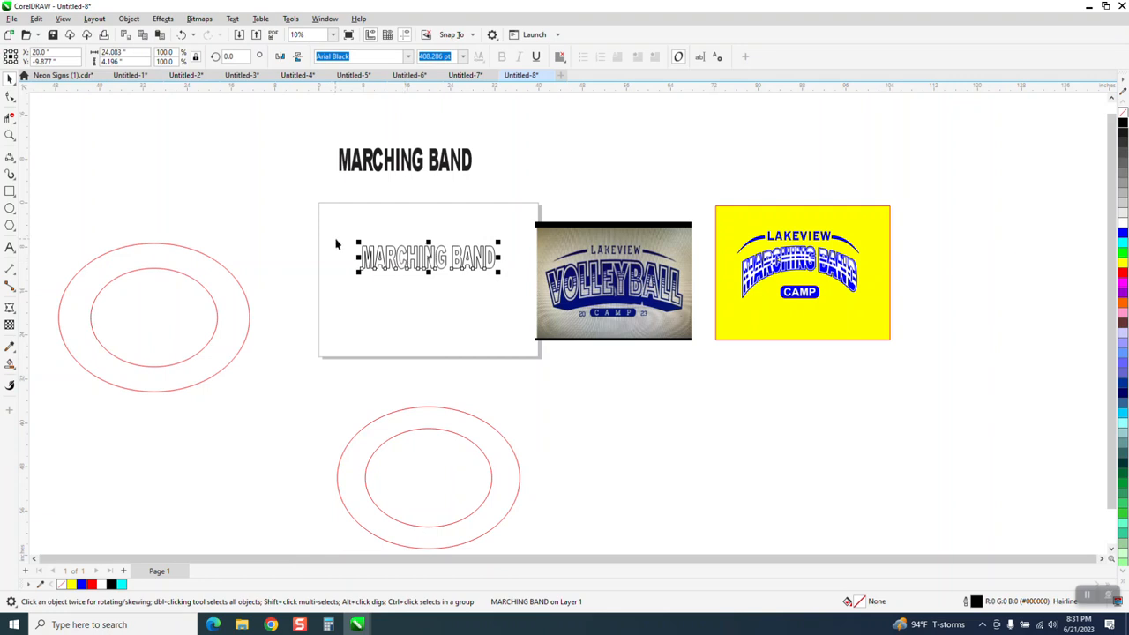
pyautogui.press('Up')
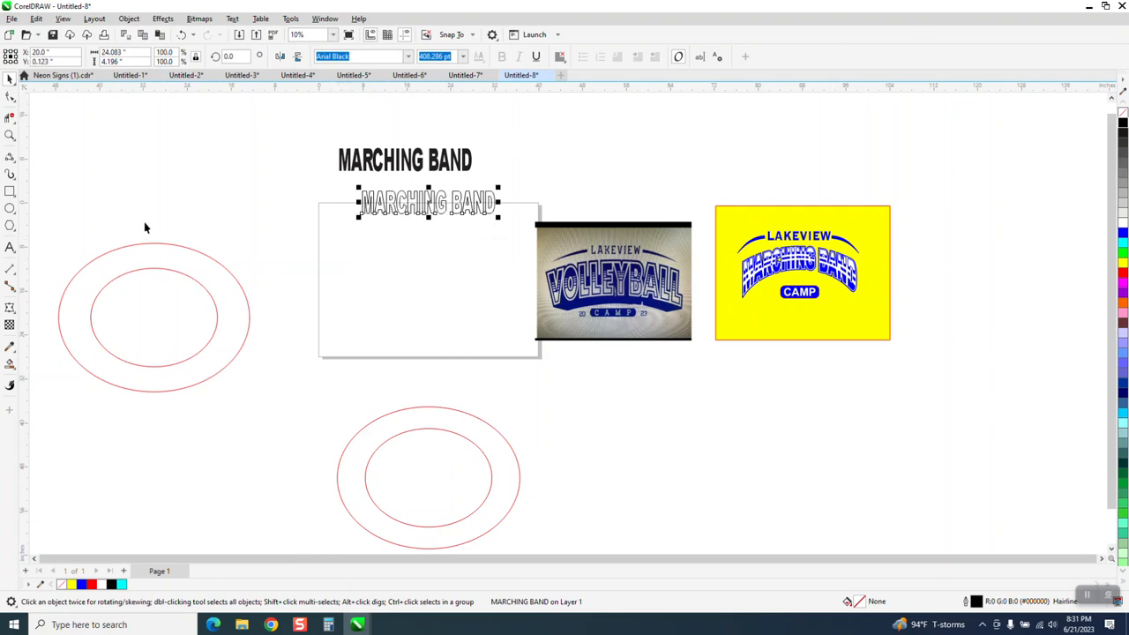
pyautogui.moveTo(30, 240); pyautogui.dragTo(305, 415)
pyautogui.press('p')
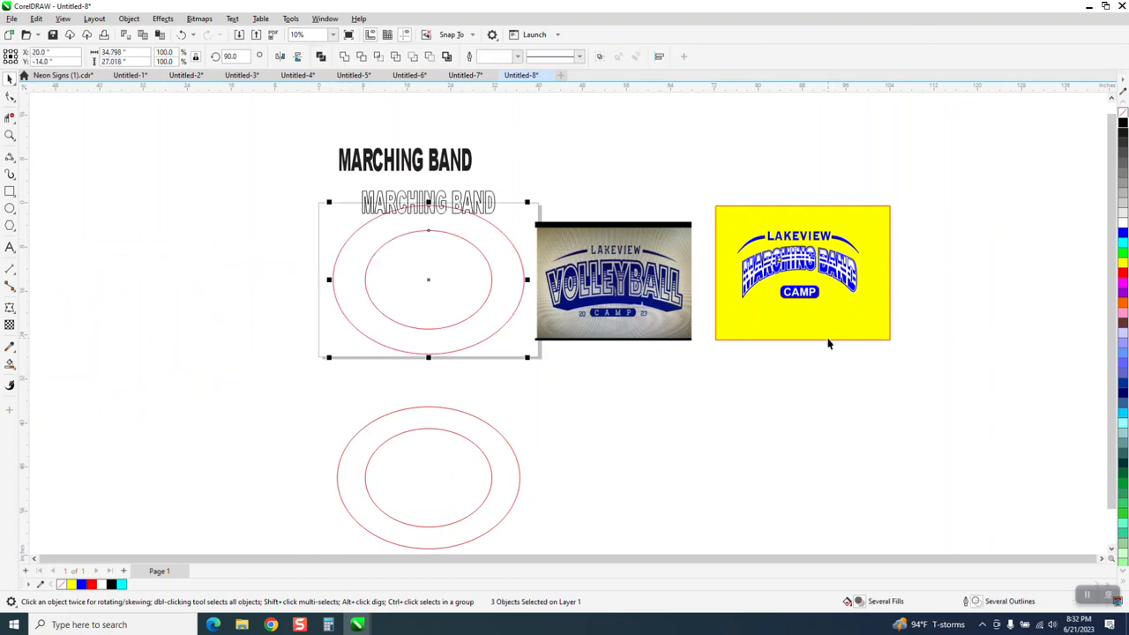
pyautogui.click(491, 202)
pyautogui.moveTo(491, 203); pyautogui.dragTo(580, 139)
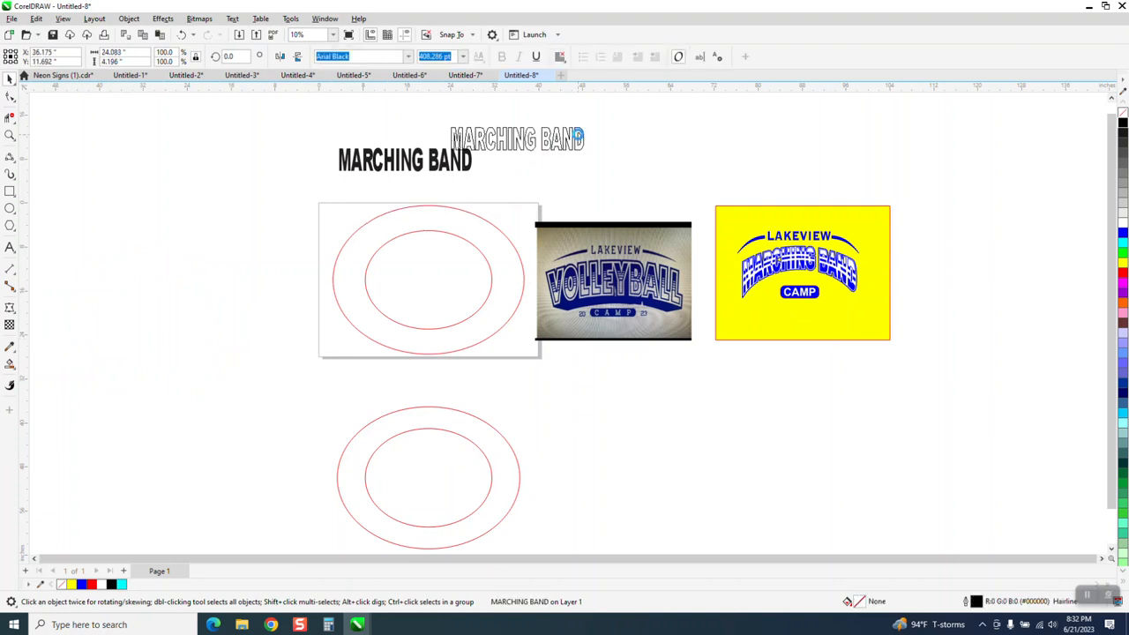
pyautogui.click(10, 134)
pyautogui.moveTo(298, 192); pyautogui.dragTo(701, 362)
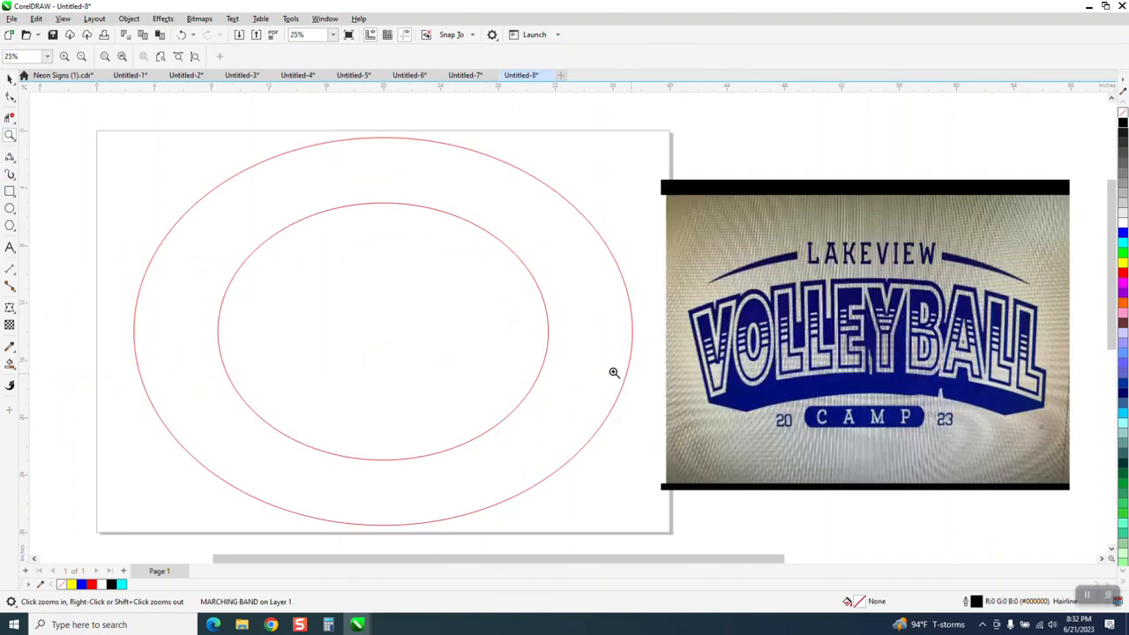
pyautogui.click(10, 269)
pyautogui.moveTo(120, 181); pyautogui.dragTo(120, 519)
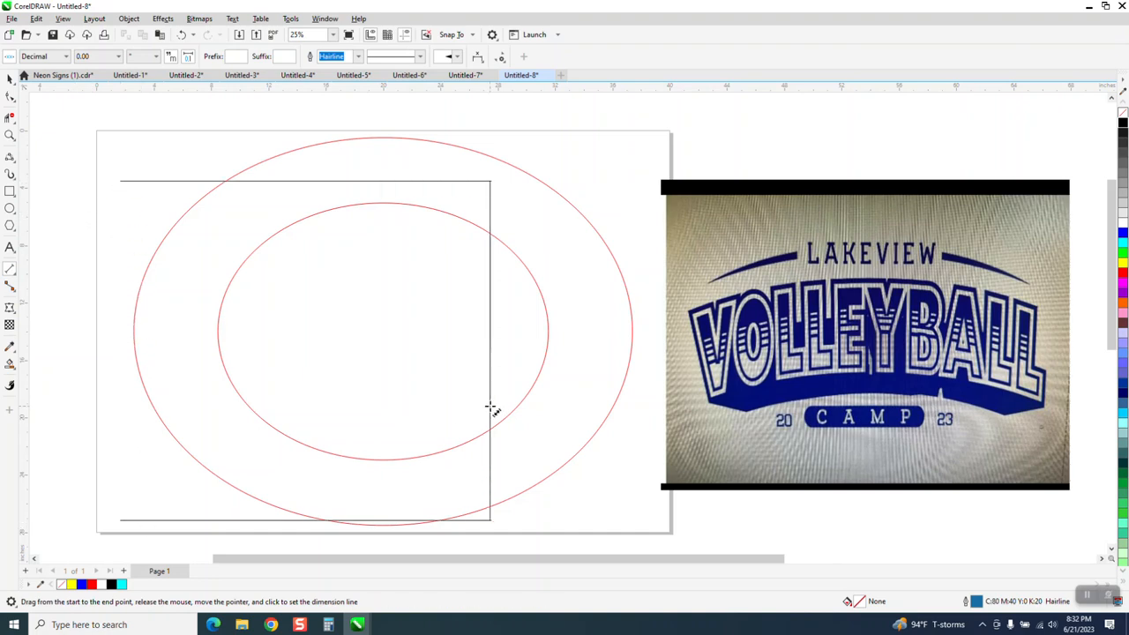
pyautogui.click(410, 399)
pyautogui.press('Delete')
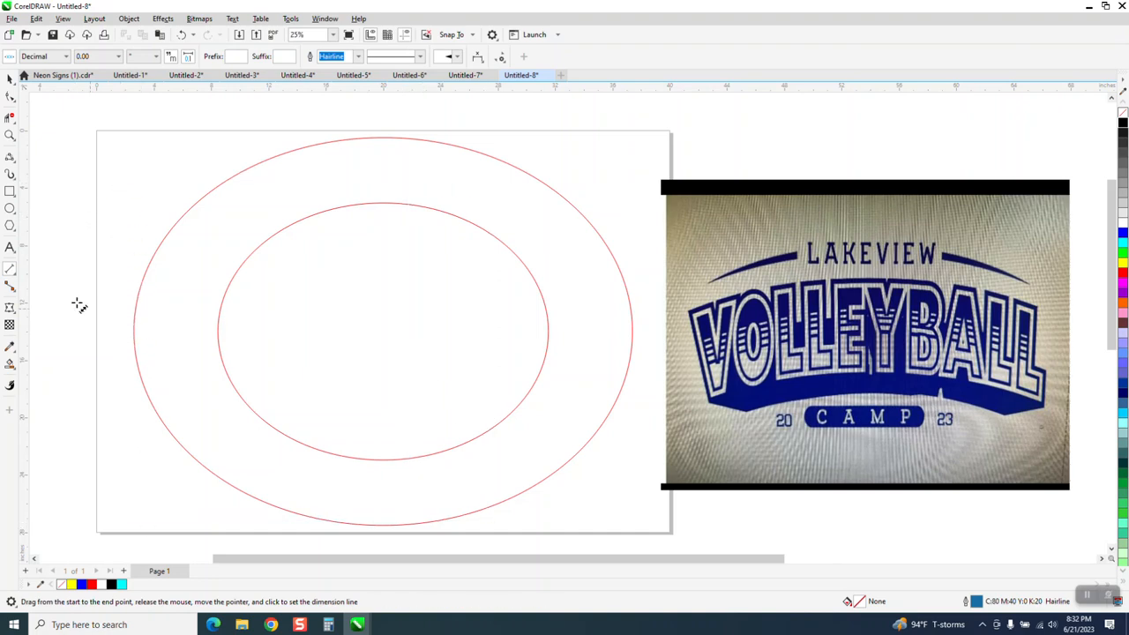
# Step: Draw a vertical two-point line about 22.6 inches long and centre it on the page through both ellipses
pyautogui.click(10, 156)
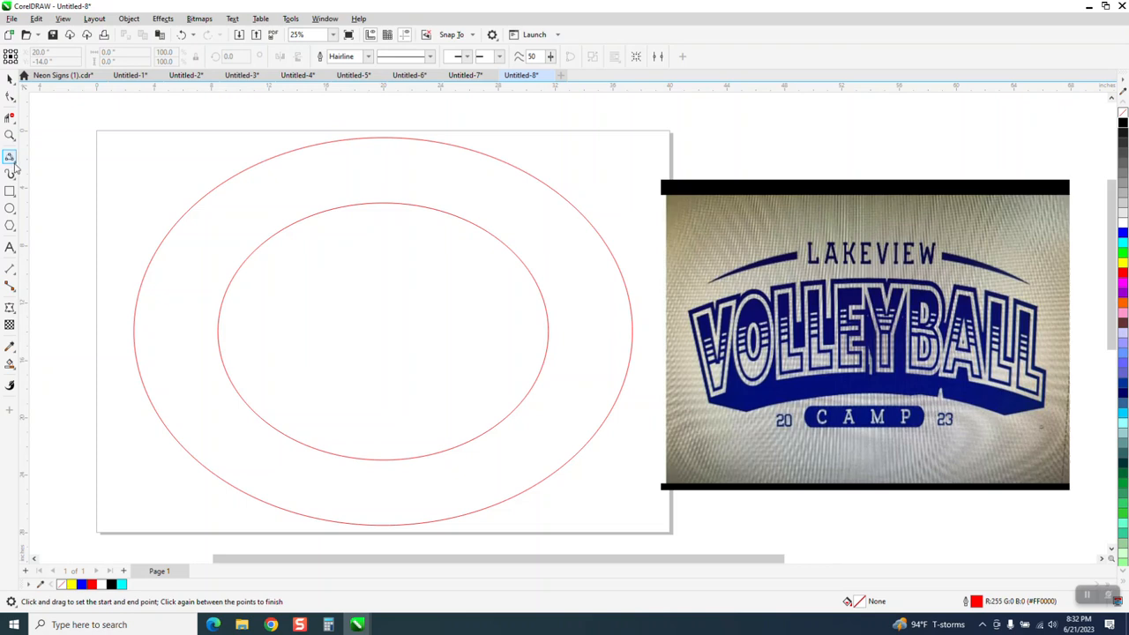
pyautogui.click(14, 165)
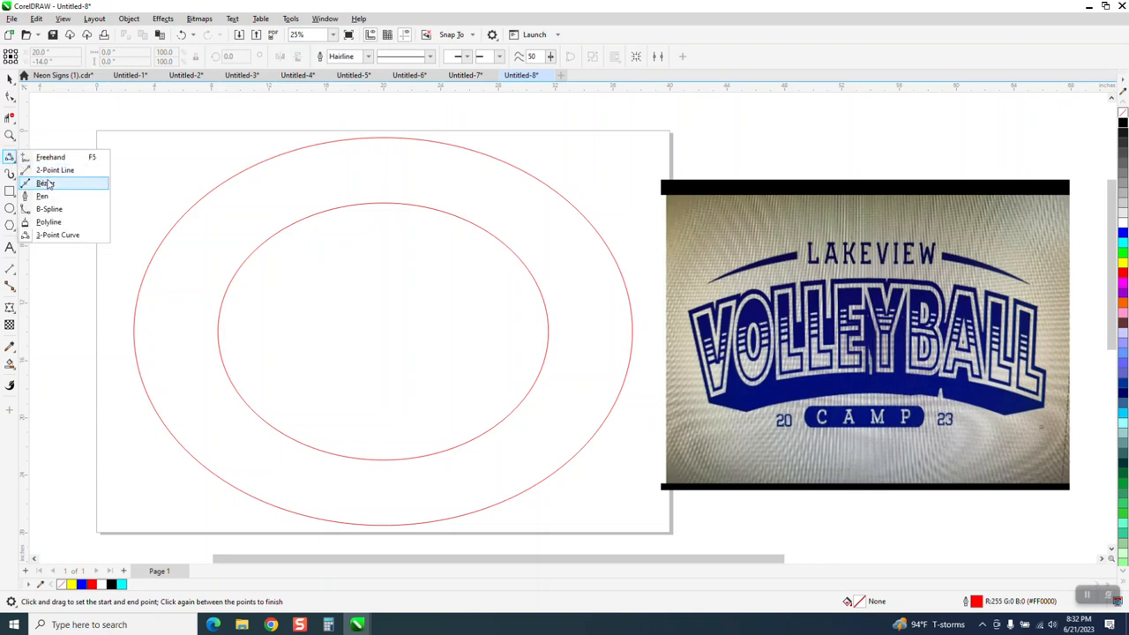
pyautogui.click(55, 169)
pyautogui.moveTo(104, 170); pyautogui.dragTo(126, 491)
pyautogui.press('p')
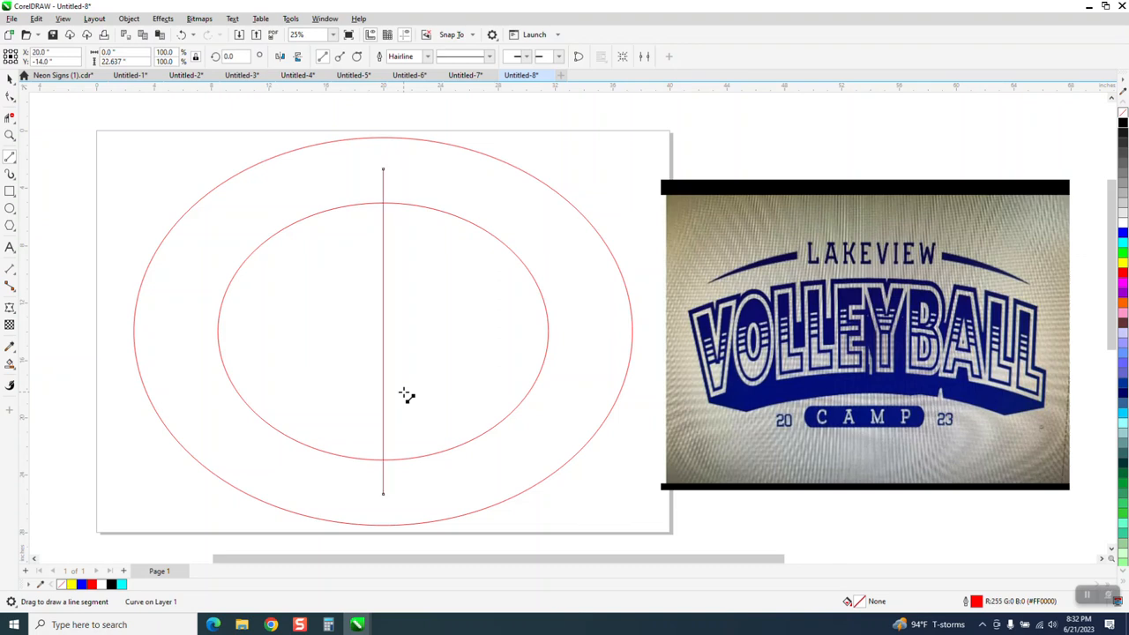
# Step: Lengthen the vertical line to about 30.6 inches so it crosses both ellipses, keeping it centred on the page
pyautogui.click(10, 78)
pyautogui.moveTo(383, 164); pyautogui.dragTo(384, 96)
pyautogui.press('p')
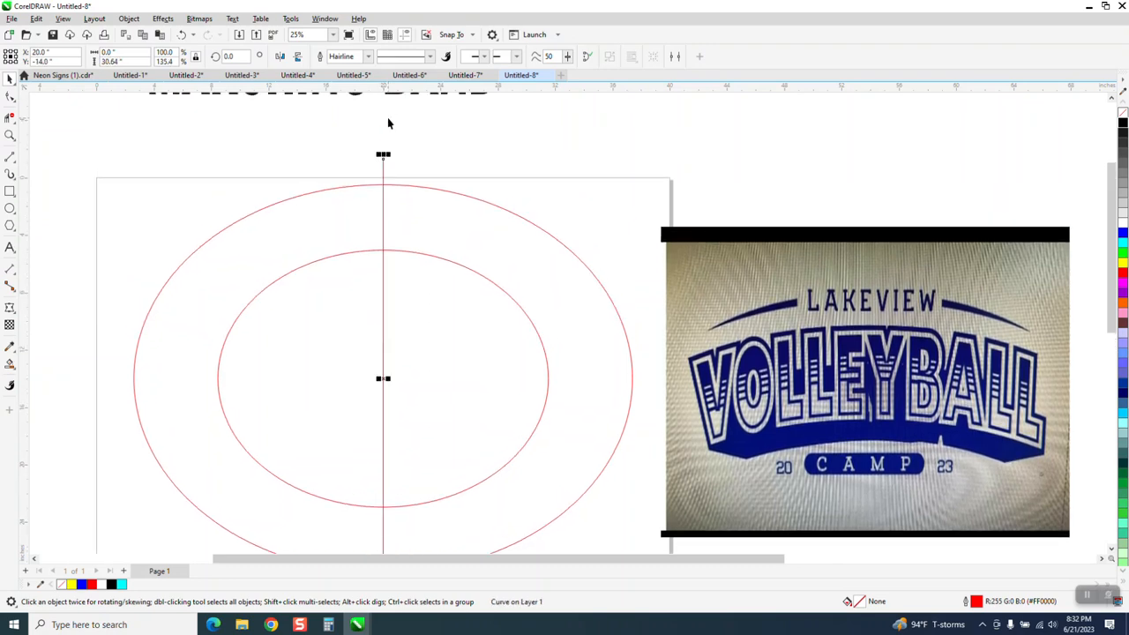
# Step: Rotate the vertical line 45 degrees and add a horizontally mirrored copy so the two lines cross at the ellipses' centre
pyautogui.click(229, 56)
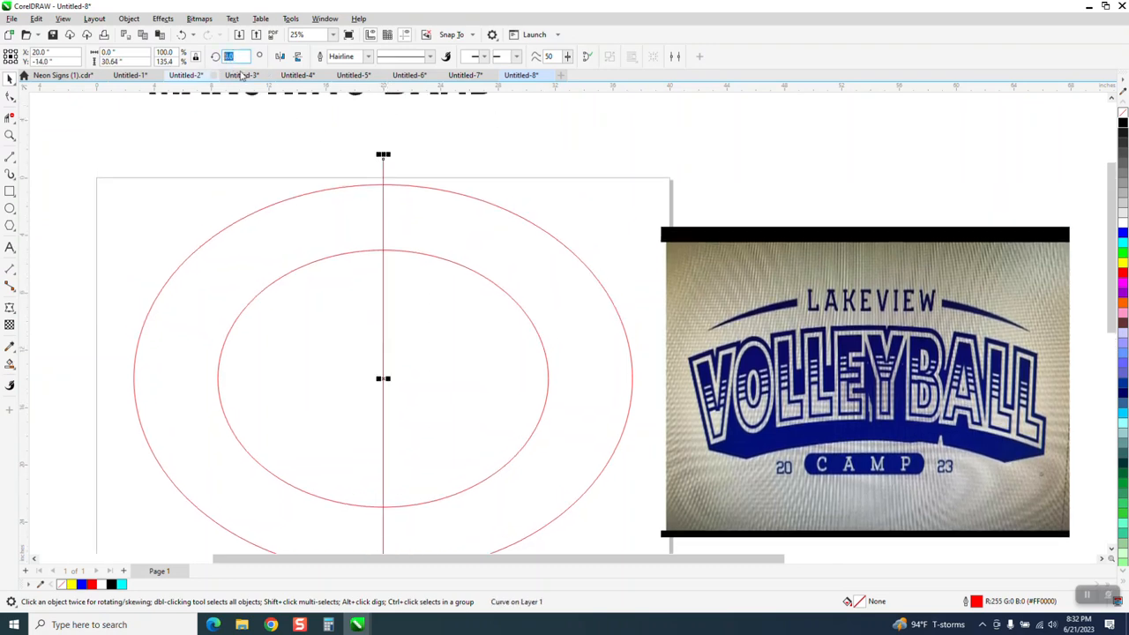
pyautogui.write('45')
pyautogui.press('Return')
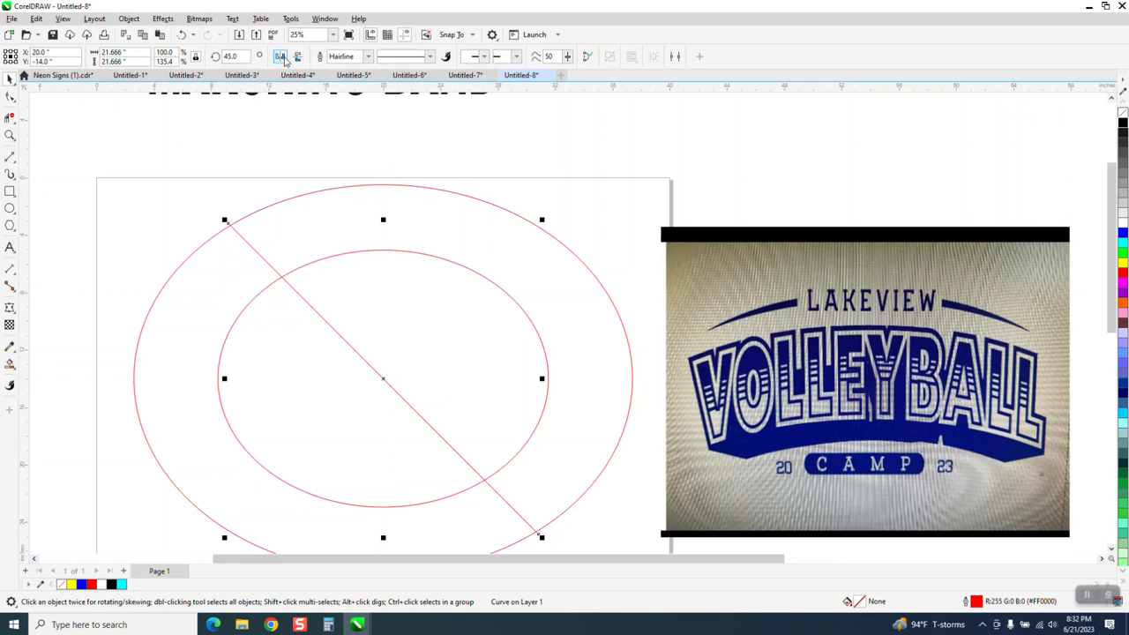
pyautogui.click(280, 57)
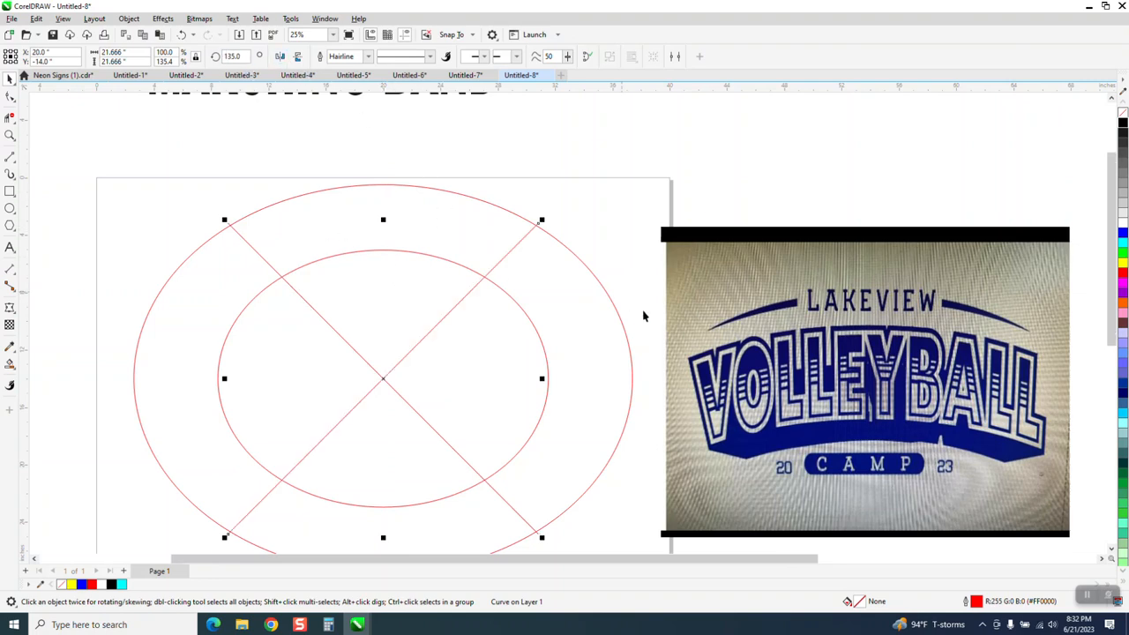
# Step: Draw a vertical two-point line about 8.9 inches long down from where the upper-left diagonal meets the outer ellipse
pyautogui.scroll(-2, 657, 327)
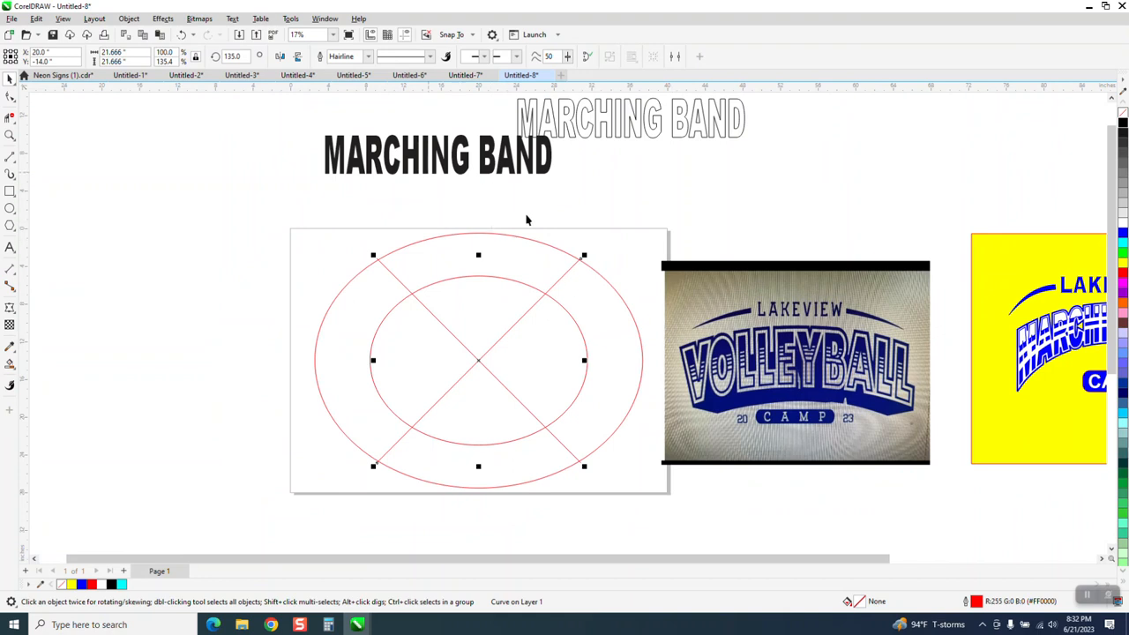
pyautogui.click(9, 135)
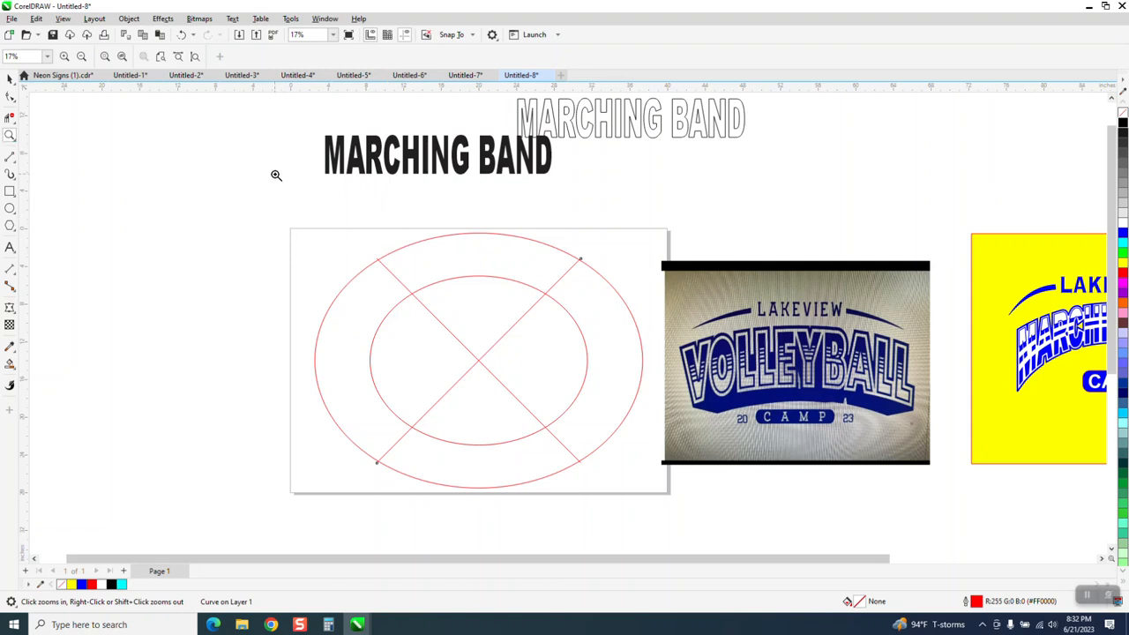
pyautogui.moveTo(284, 155); pyautogui.dragTo(753, 384)
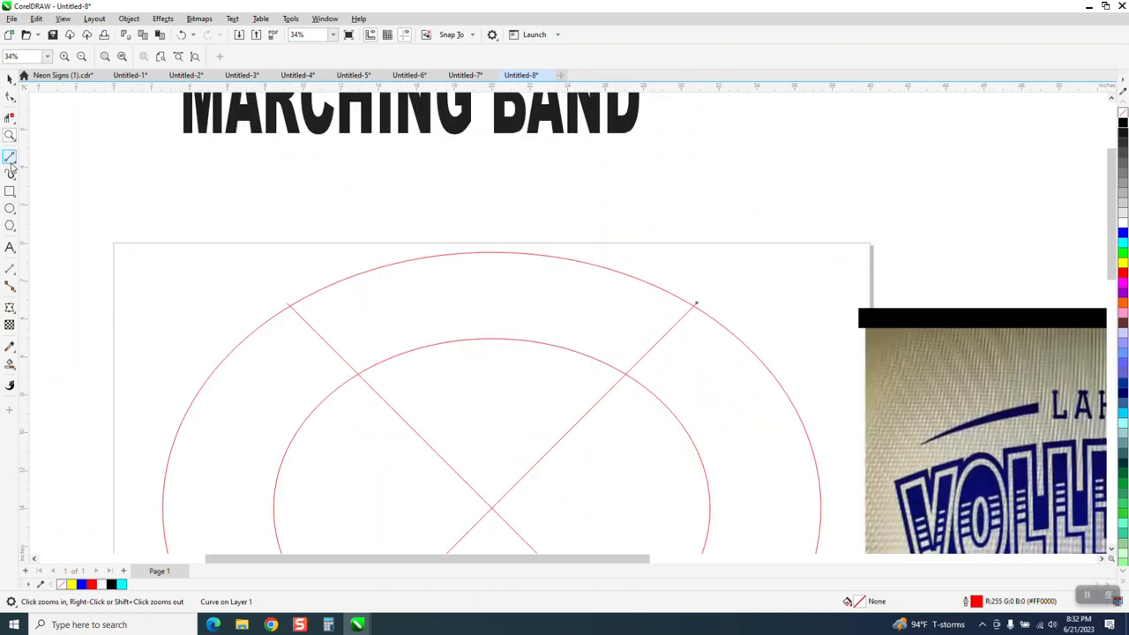
pyautogui.click(15, 162)
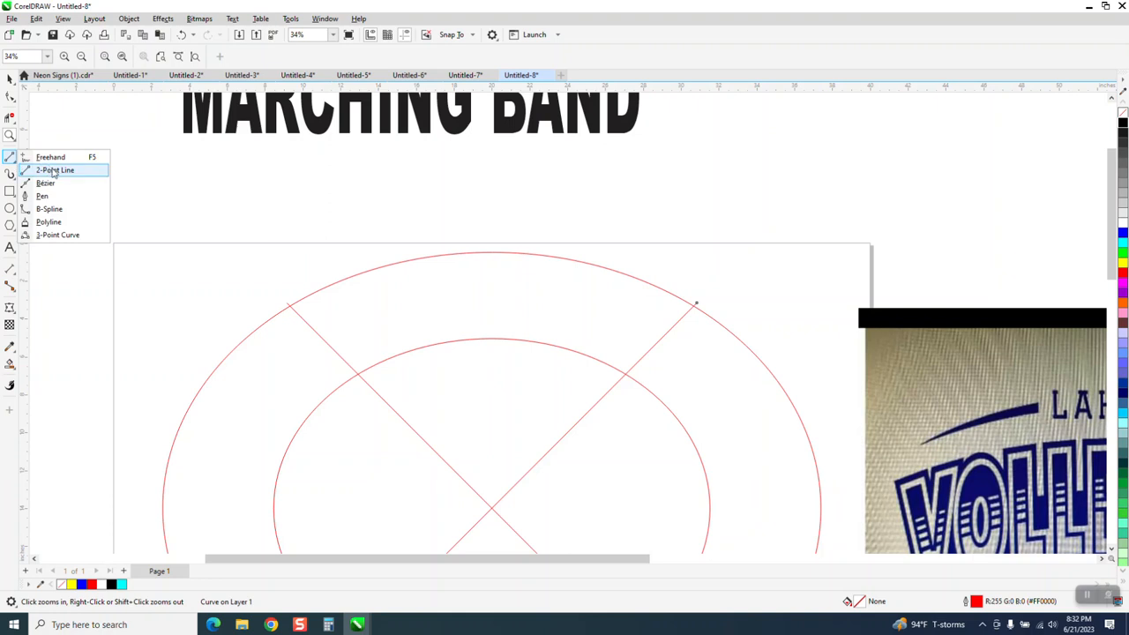
pyautogui.click(53, 170)
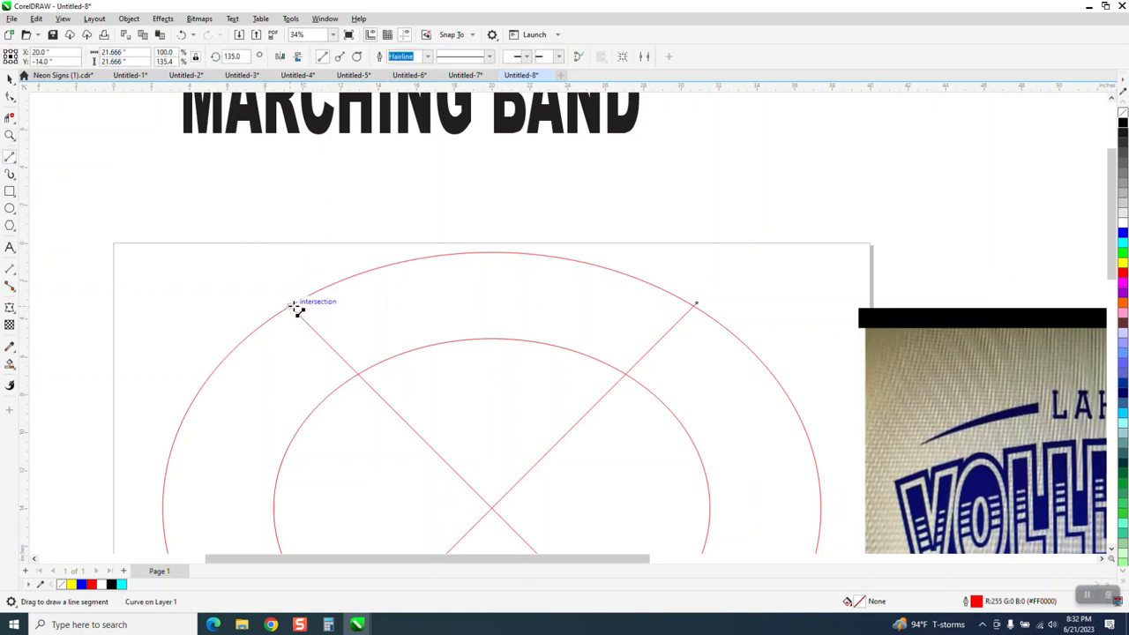
pyautogui.moveTo(291, 306); pyautogui.dragTo(293, 477)
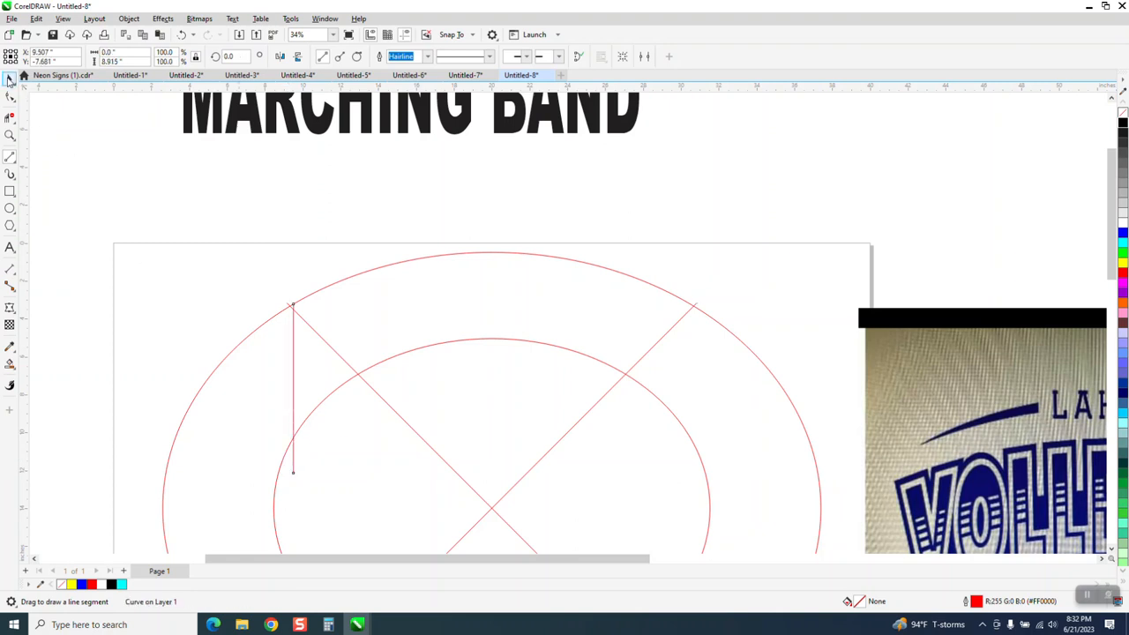
pyautogui.press('space')
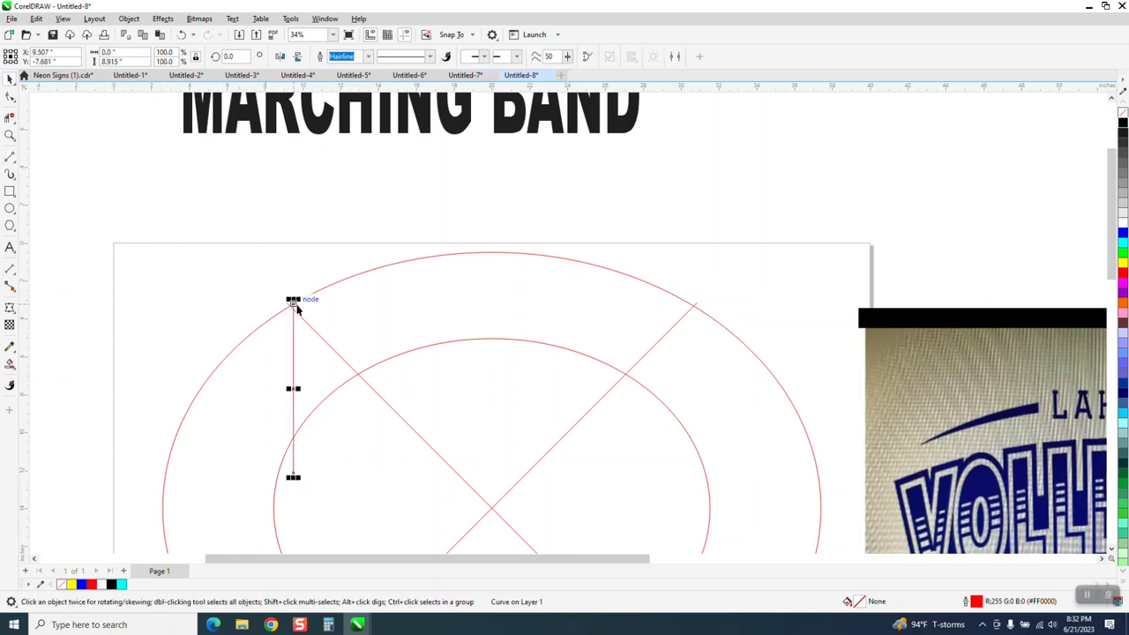
# Step: Move the short vertical line so its upper end snaps to the intersection of the outer ellipse and the upper-left diagonal
pyautogui.moveTo(293, 302); pyautogui.dragTo(294, 332)
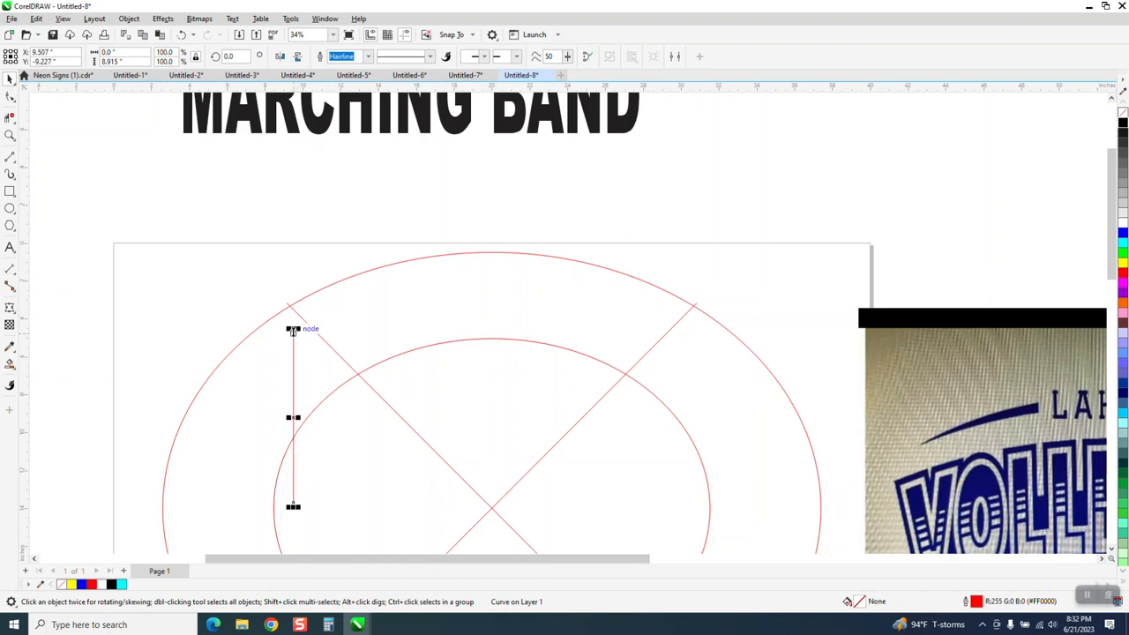
pyautogui.moveTo(292, 330); pyautogui.dragTo(330, 360)
pyautogui.click(10, 135)
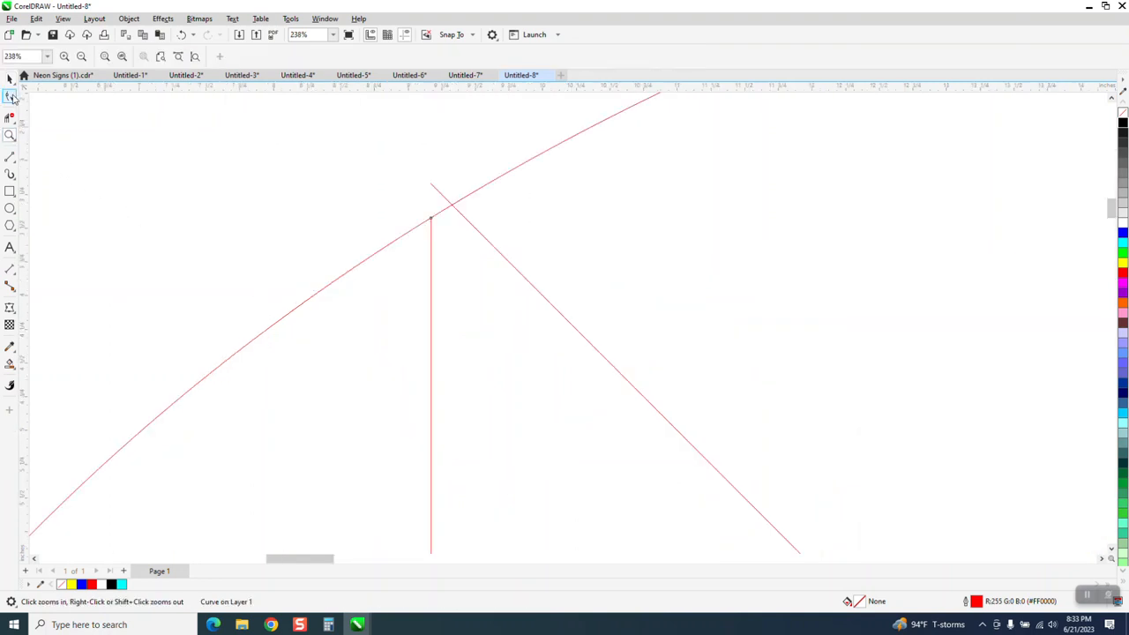
pyautogui.press('space')
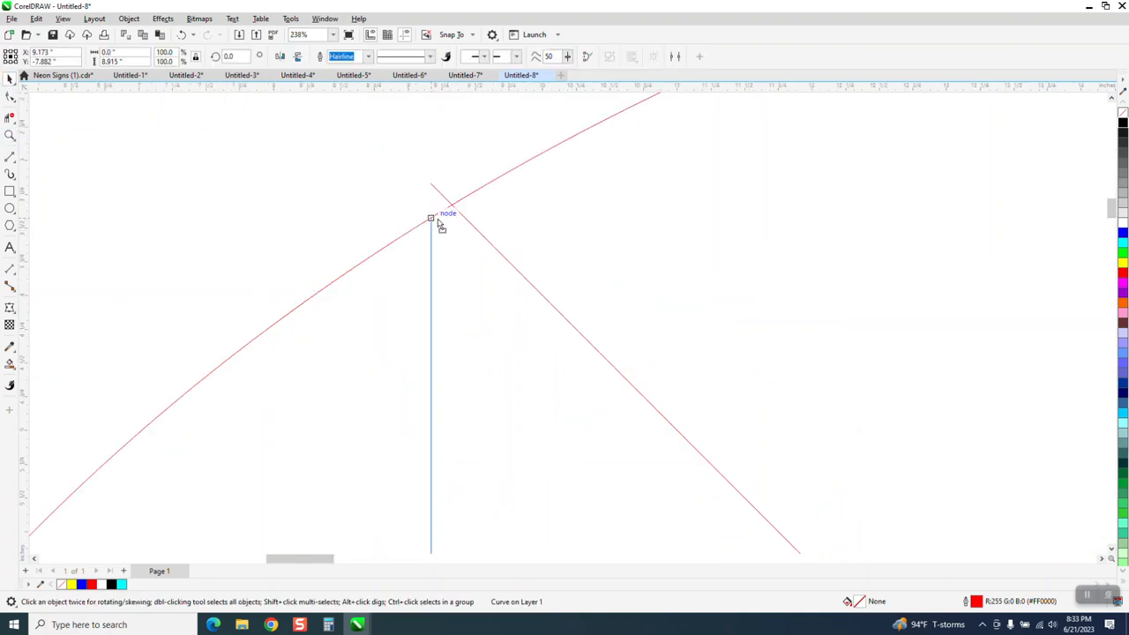
pyautogui.moveTo(439, 221); pyautogui.dragTo(450, 208)
pyautogui.scroll(-5, 343, 197)
pyautogui.scroll(-2, 369, 198)
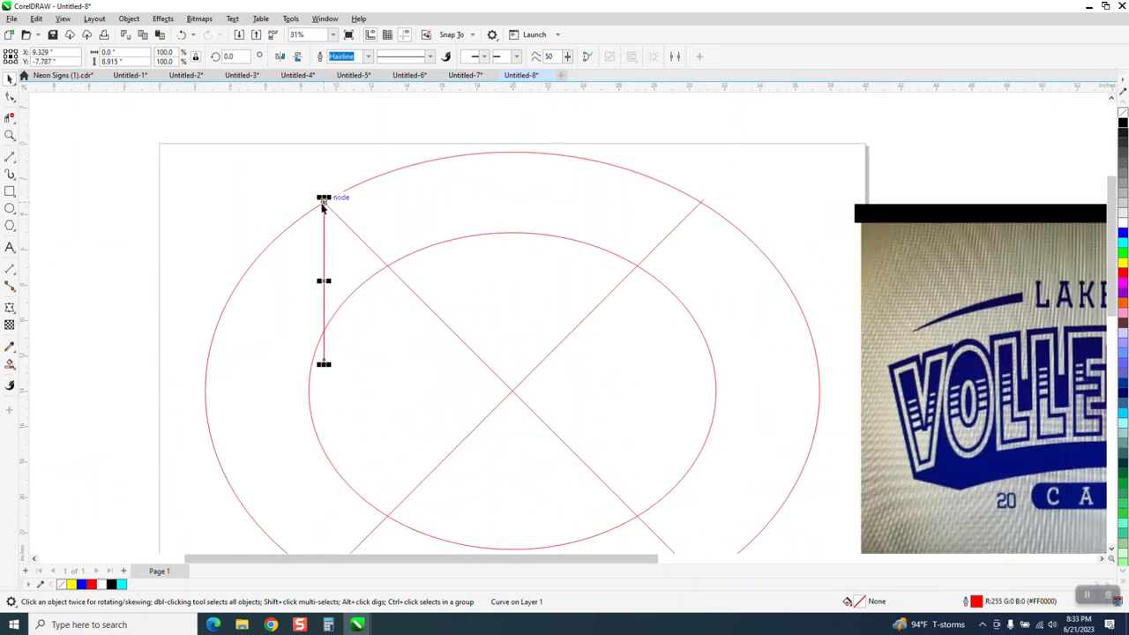
# Step: Copy the short vertical line to the opposite side, with its upper end on the outer ellipse's intersection with the upper-right diagonal
pyautogui.moveTo(324, 200); pyautogui.dragTo(759, 232)
pyautogui.click(10, 135)
pyautogui.click(9, 78)
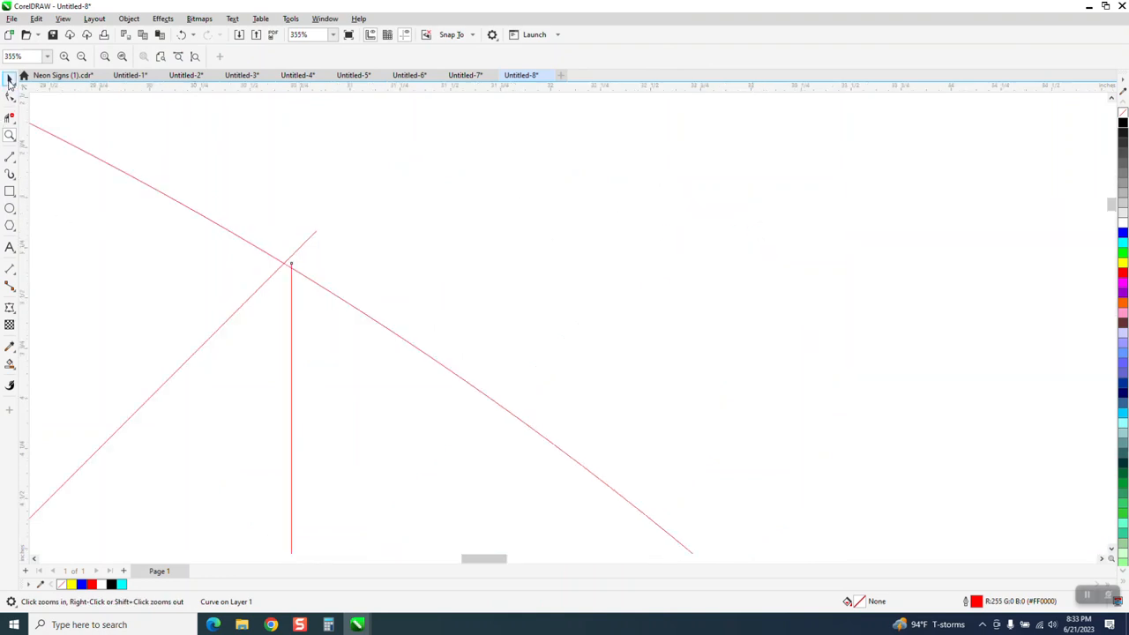
pyautogui.click(291, 265)
pyautogui.moveTo(292, 265); pyautogui.dragTo(286, 261)
pyautogui.scroll(-5, 409, 209)
pyautogui.scroll(-6, 406, 218)
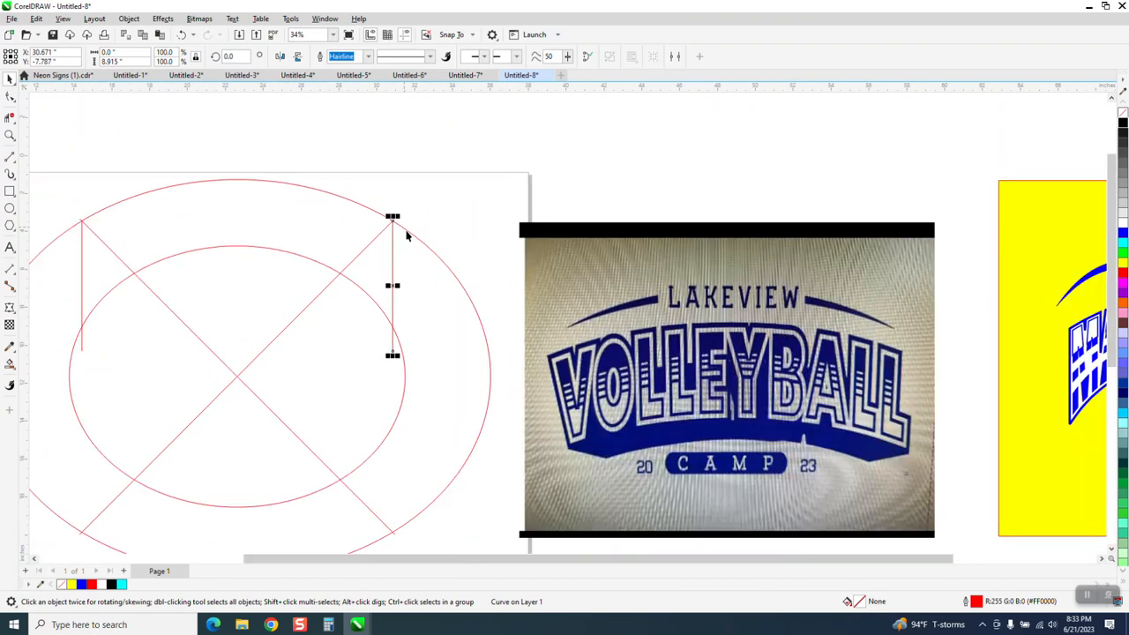
# Step: Delete the upper segments of both diagonals between the inner and outer ellipses
pyautogui.click(10, 118)
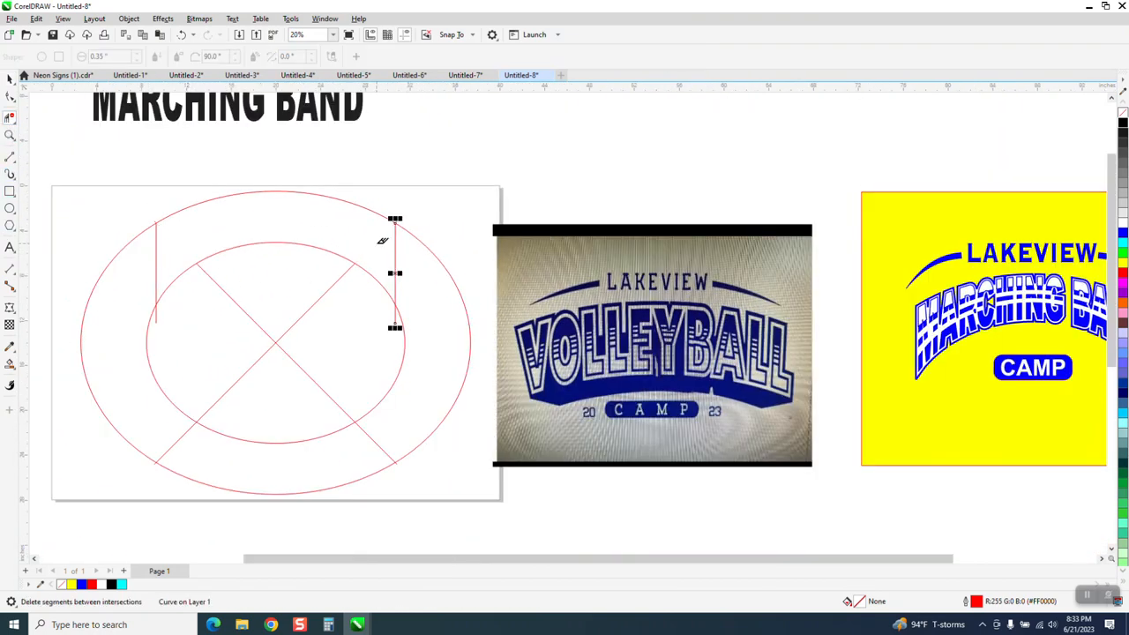
pyautogui.scroll(-2, 385, 243)
pyautogui.click(8, 79)
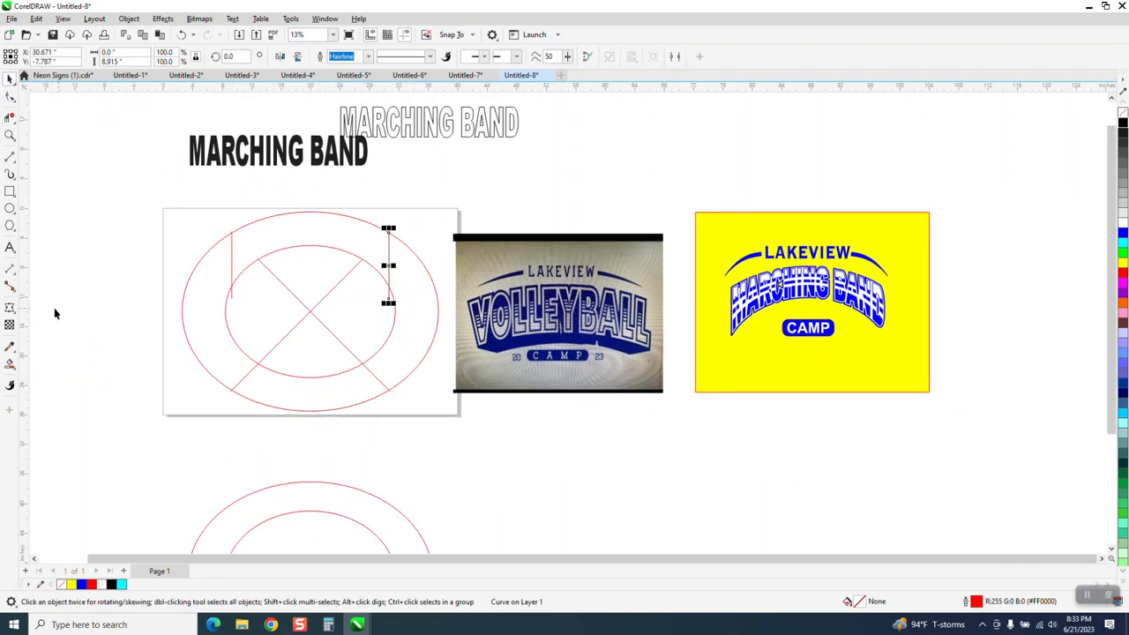
# Step: Create a blue arch without outline by smart-filling the upper region between the ellipses and the two short vertical lines
pyautogui.click(10, 363)
pyautogui.click(288, 232)
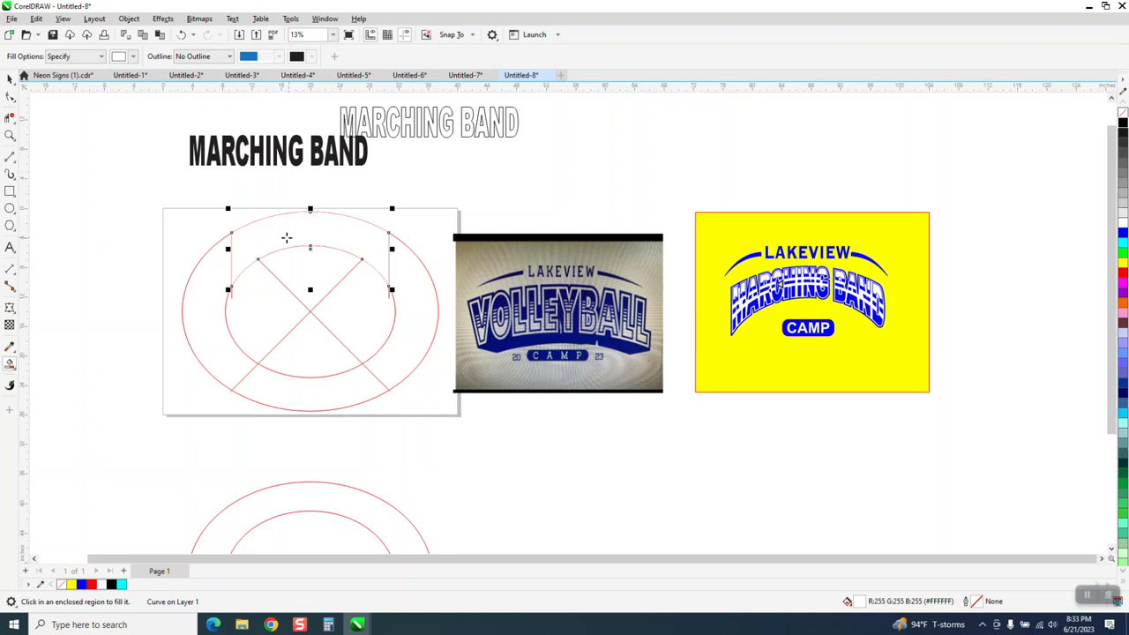
pyautogui.click(181, 34)
pyautogui.click(120, 57)
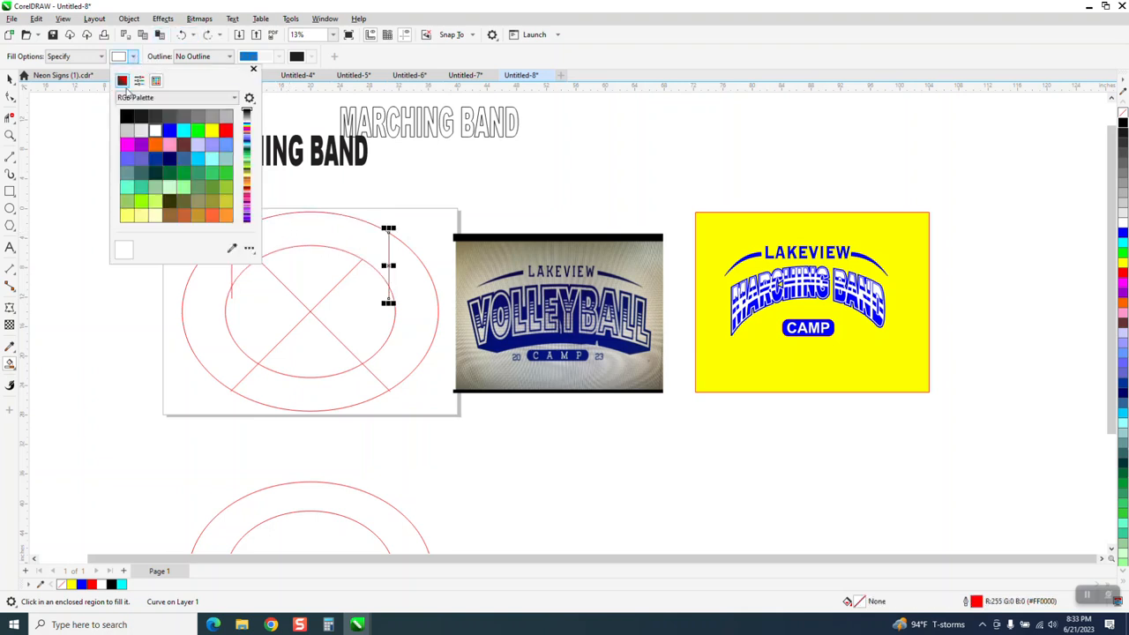
pyautogui.click(170, 130)
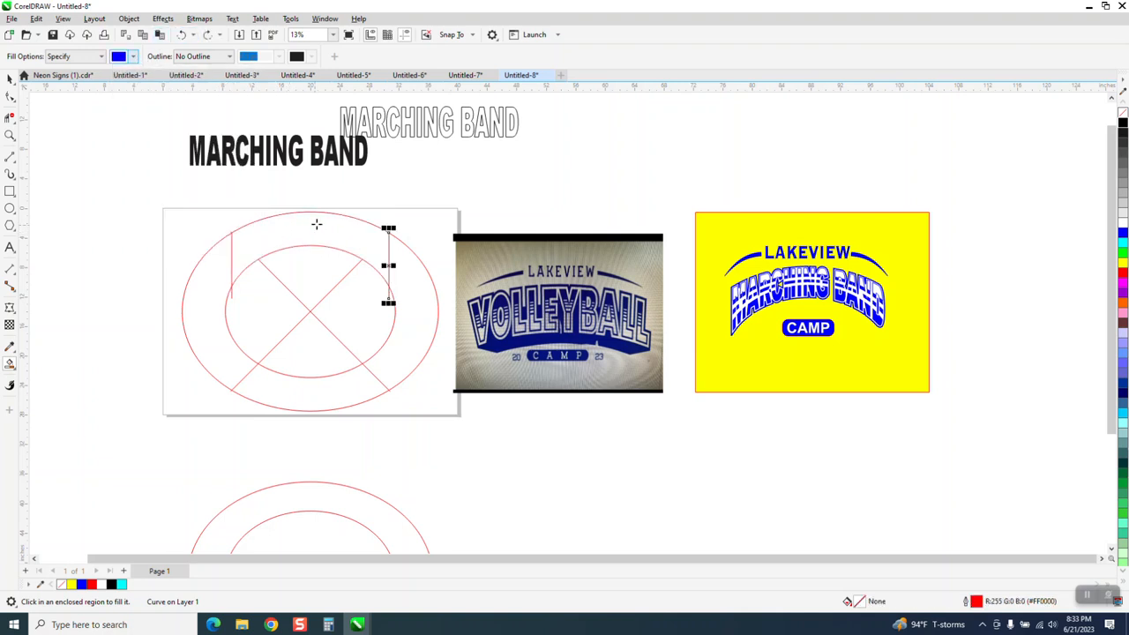
pyautogui.click(312, 218)
# Step: Move the blue arch about 20 inches right and 10 inches up, and place the outlined MARCHING BAND text above it
pyautogui.press('Right')
pyautogui.press('Right')
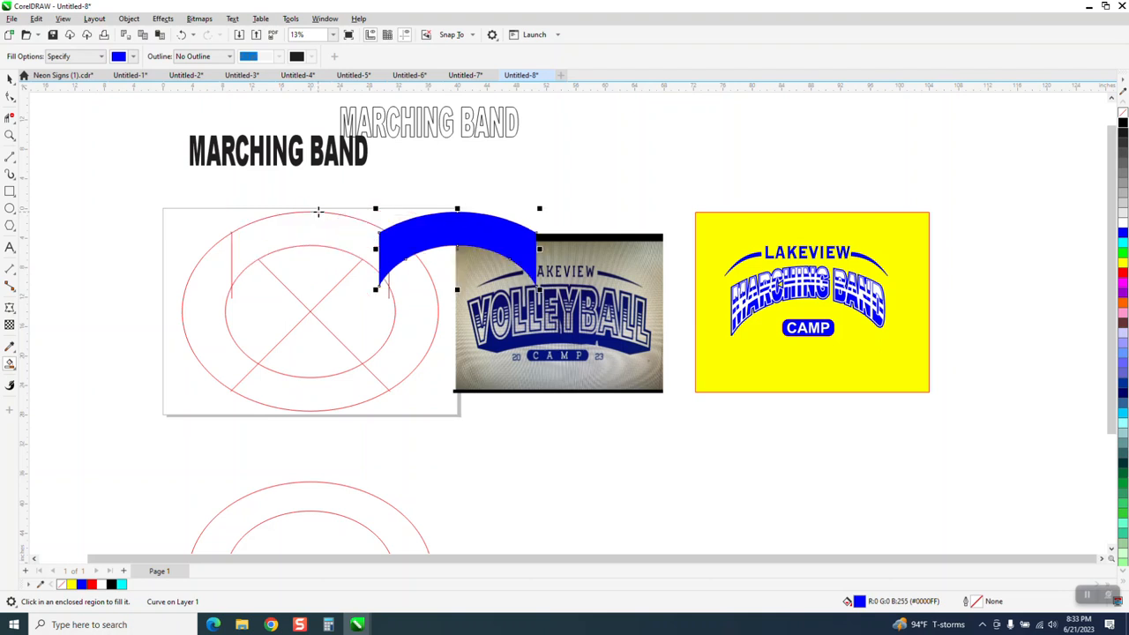
pyautogui.press('Up')
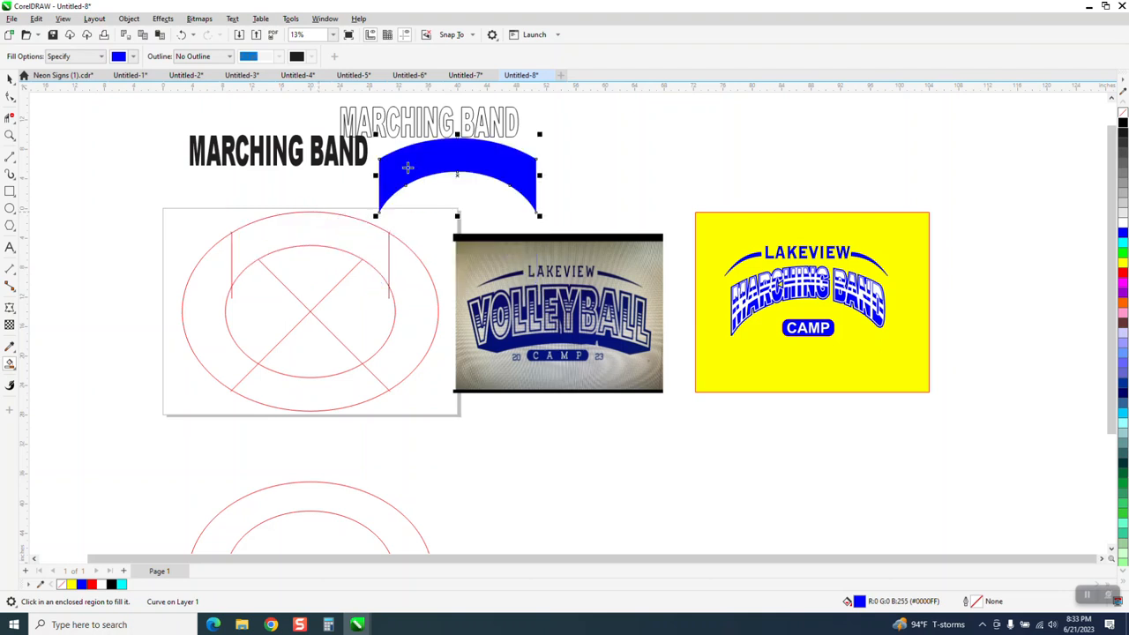
pyautogui.click(9, 79)
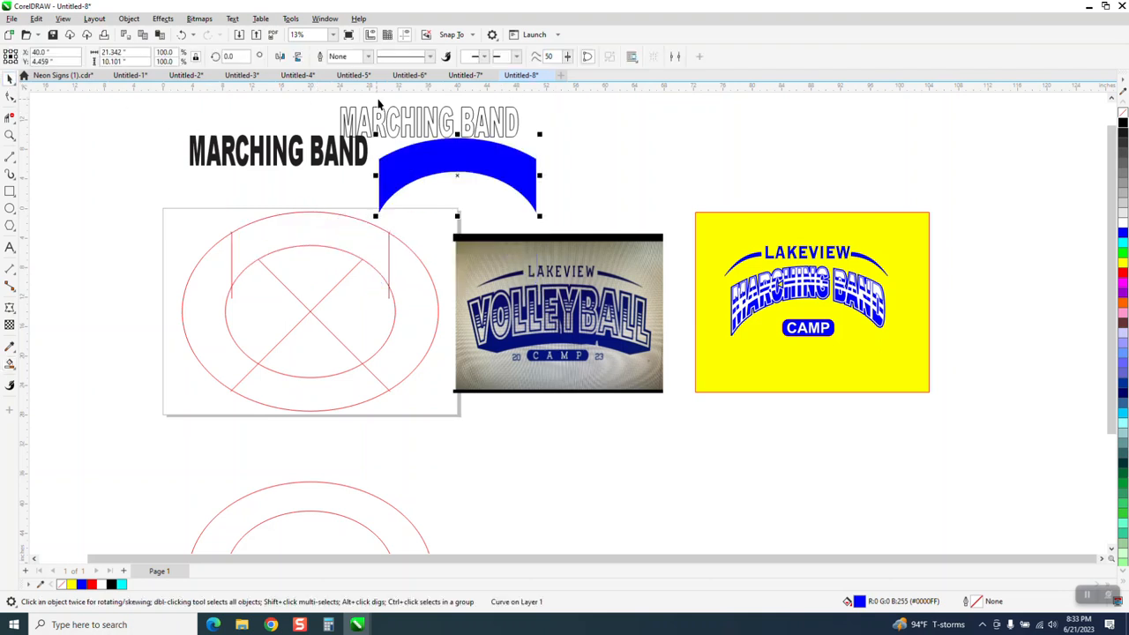
pyautogui.moveTo(467, 128); pyautogui.dragTo(506, 121)
# Step: Remove the arch's blue fill and give it a black hairline outline
pyautogui.click(480, 161)
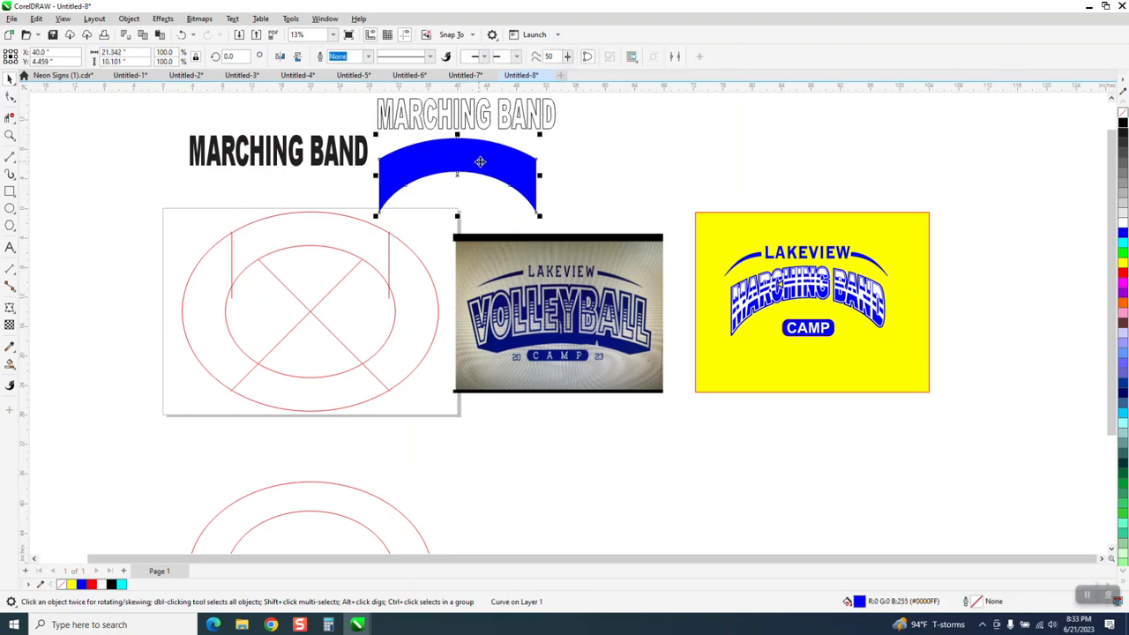
pyautogui.click(1122, 115)
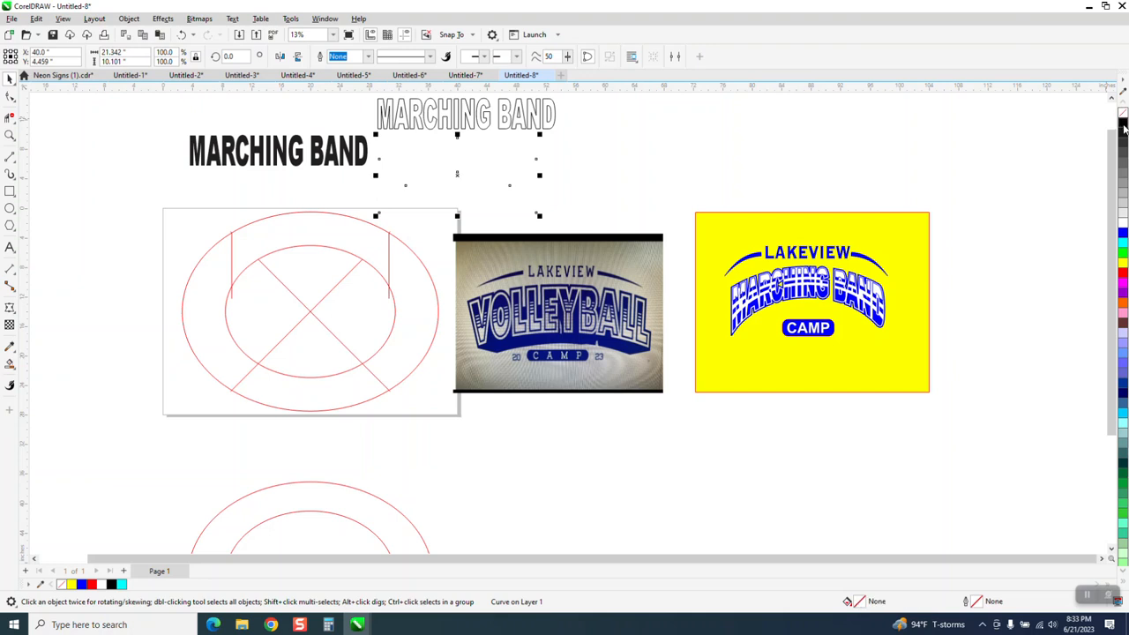
pyautogui.rightClick(1122, 128)
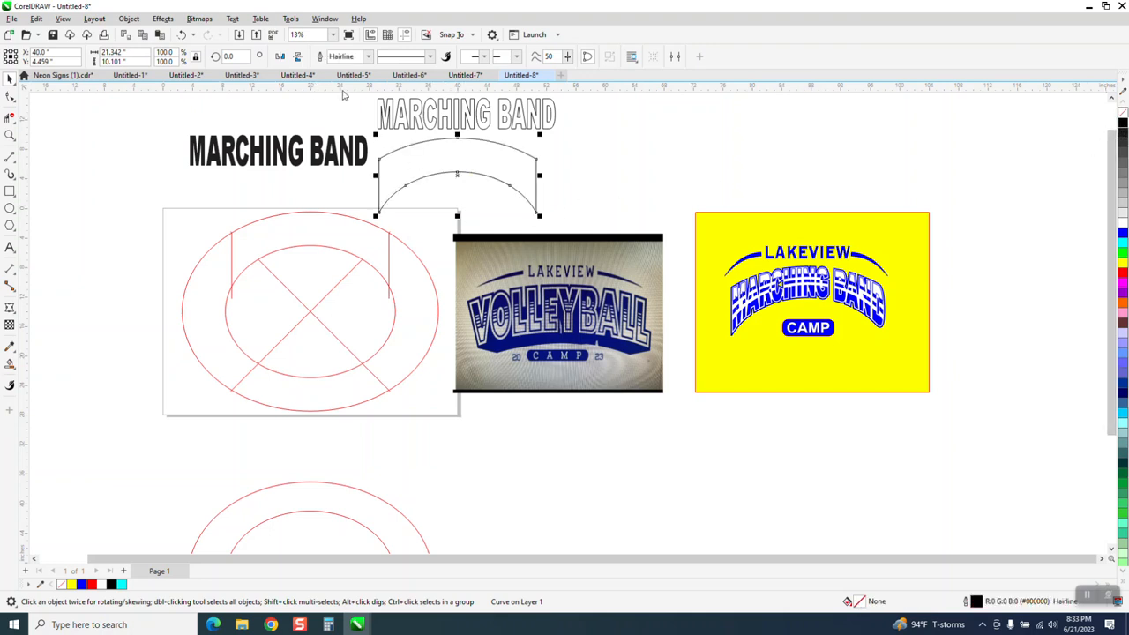
# Step: Apply an envelope to the outlined MARCHING BAND text, using the arch shape as its source
pyautogui.click(428, 118)
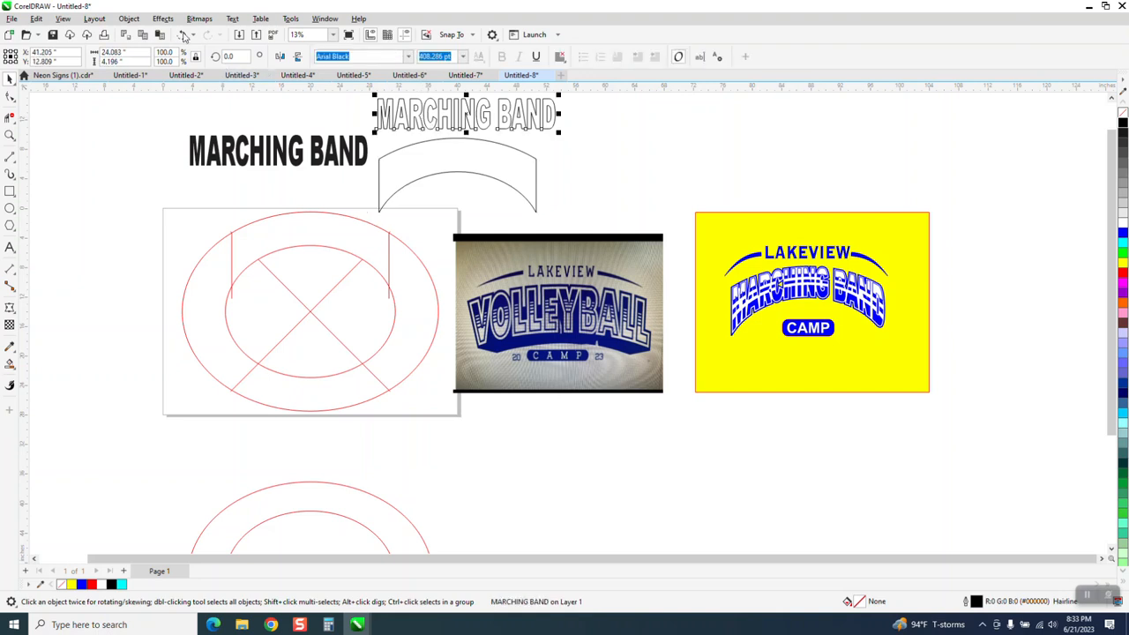
pyautogui.click(163, 19)
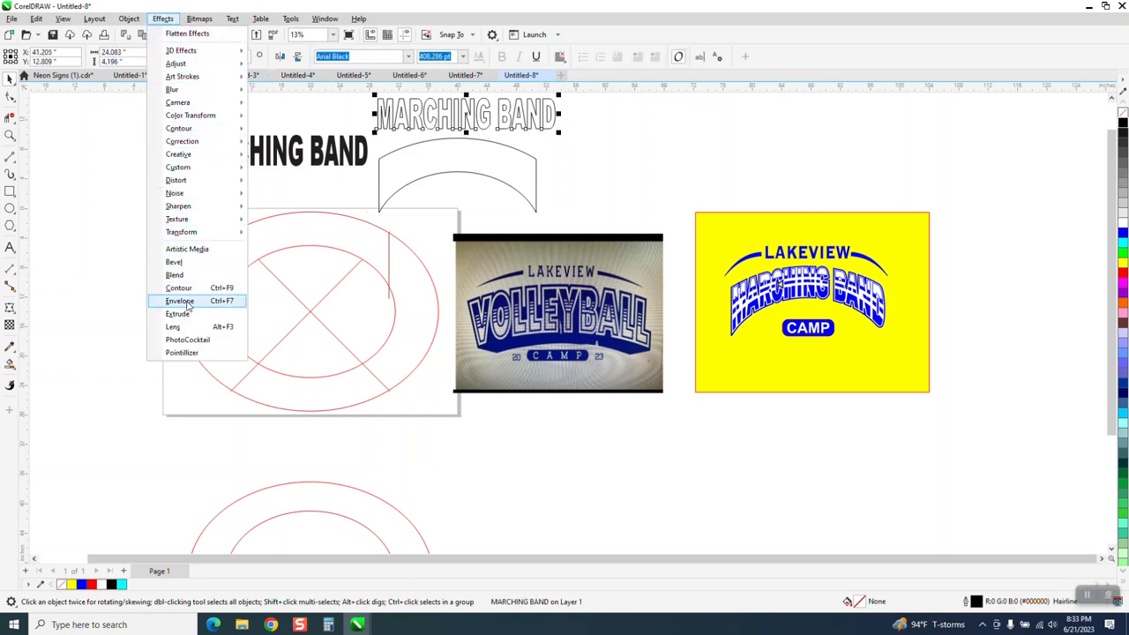
pyautogui.click(188, 306)
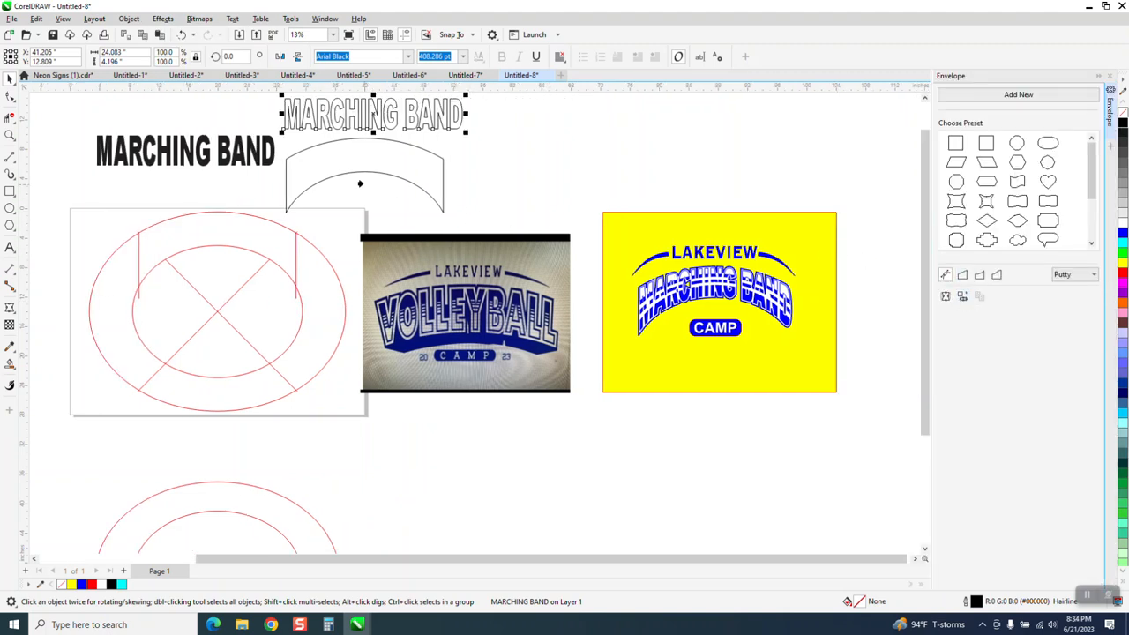
pyautogui.click(346, 168)
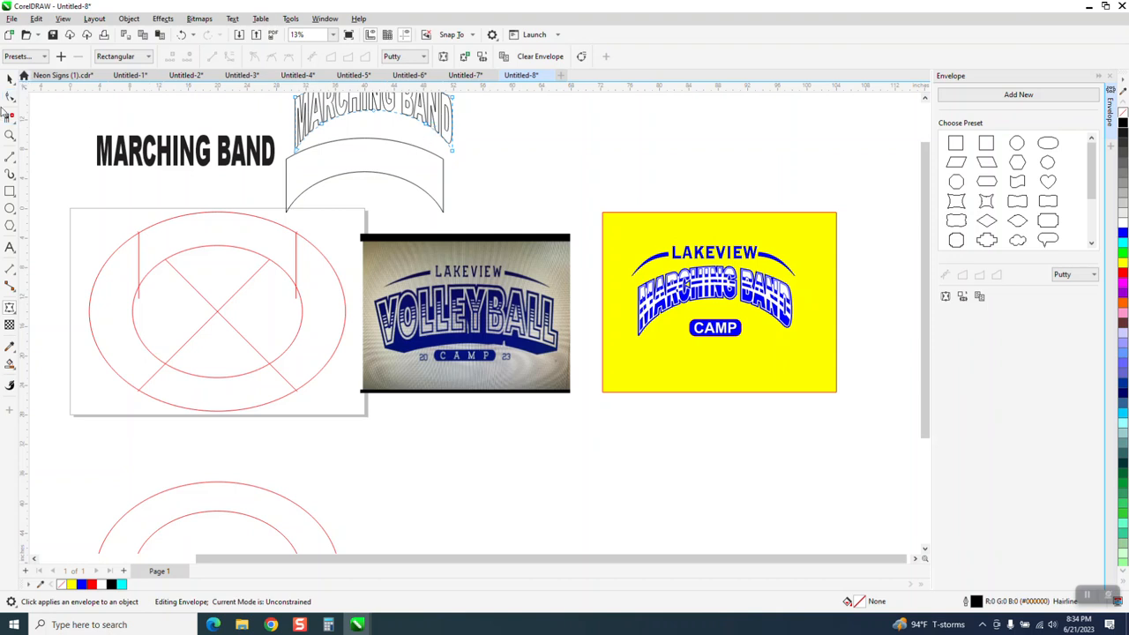
pyautogui.click(24, 76)
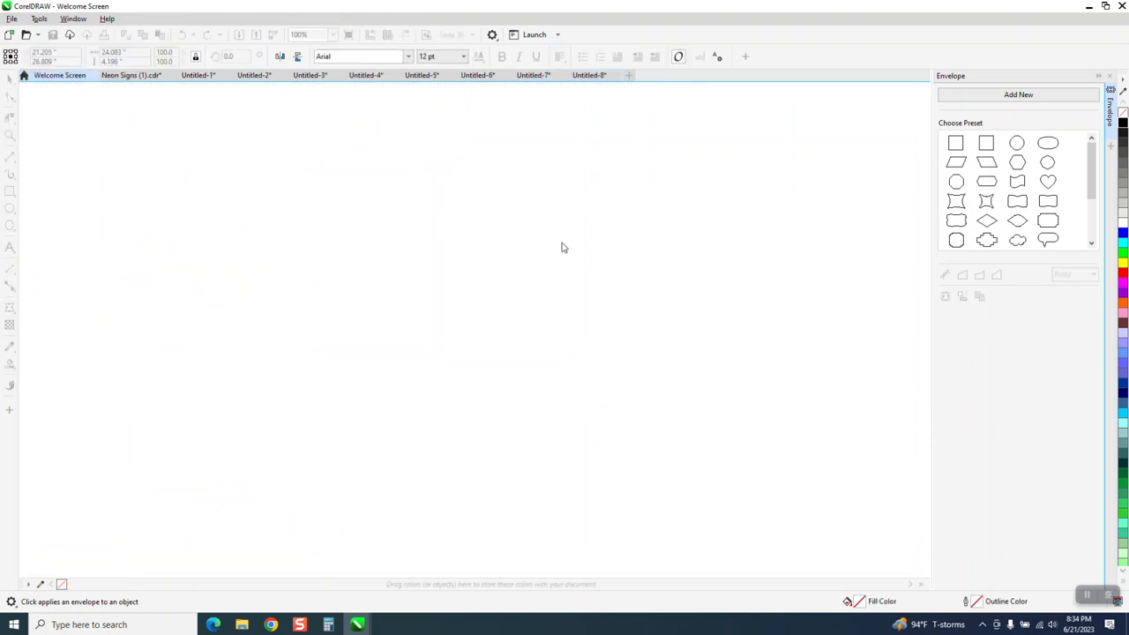
pyautogui.click(605, 79)
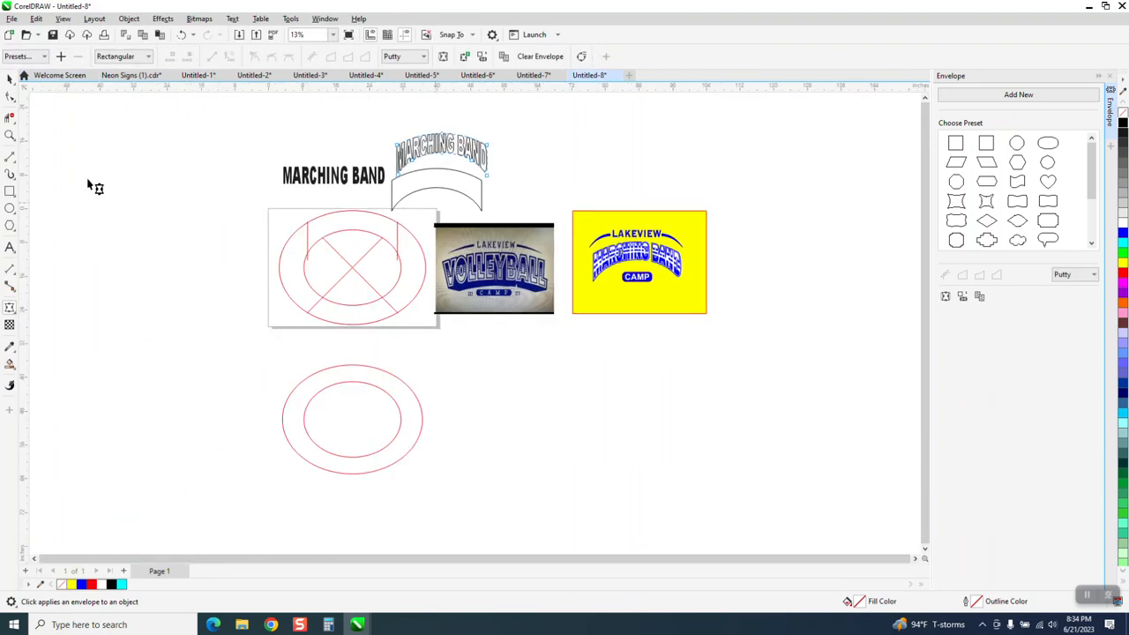
pyautogui.click(9, 80)
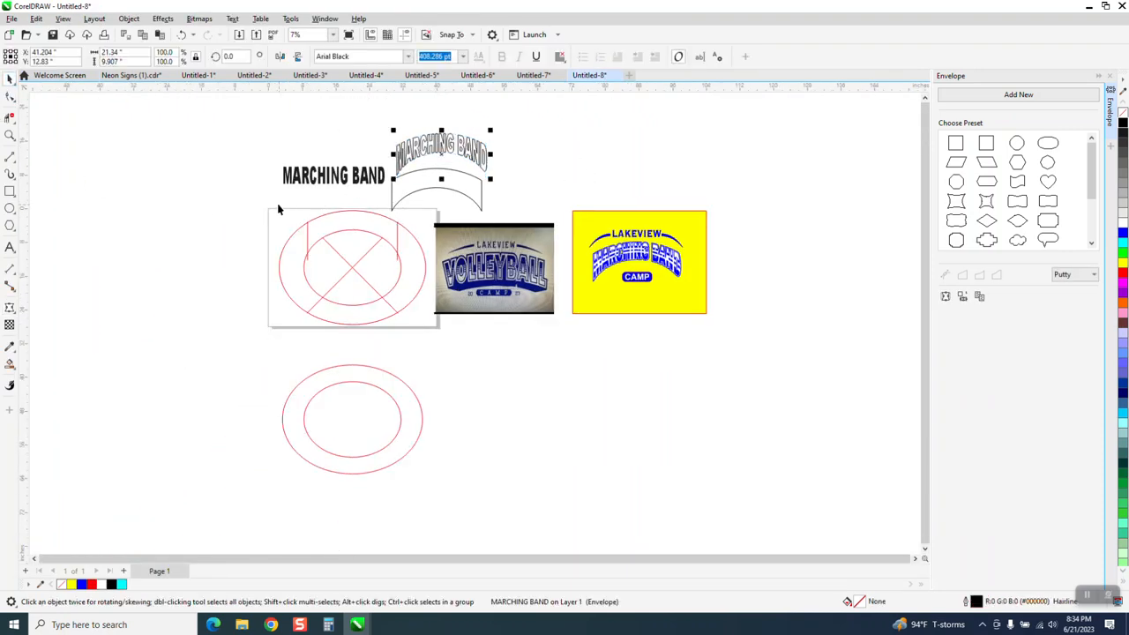
pyautogui.moveTo(275, 204); pyautogui.dragTo(432, 329)
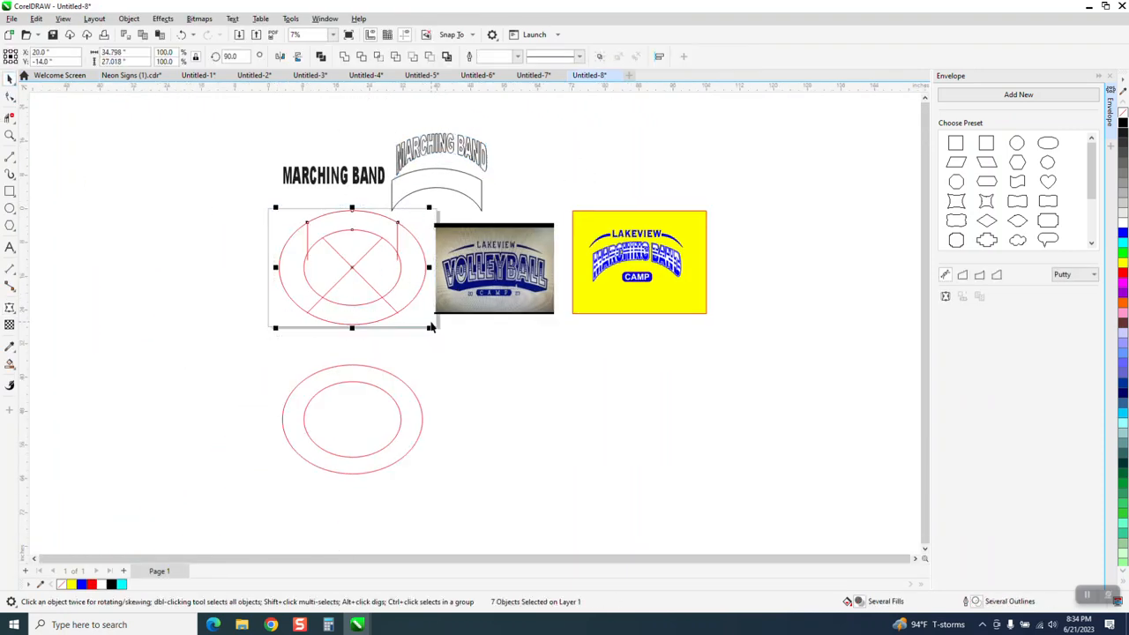
pyautogui.press('Delete')
pyautogui.click(456, 151)
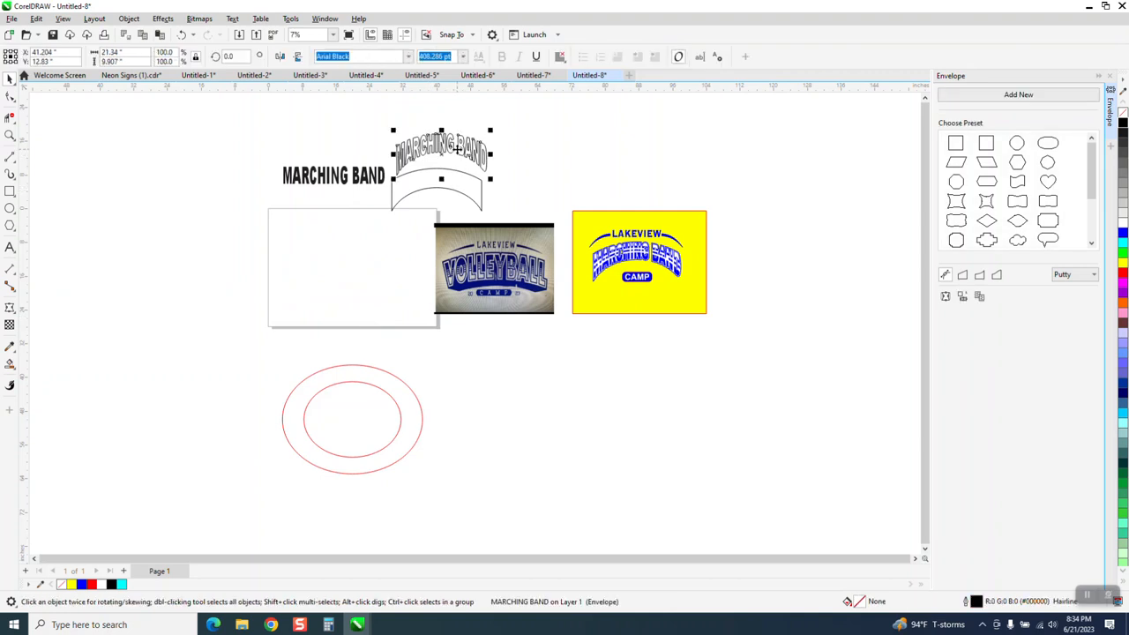
pyautogui.press('p')
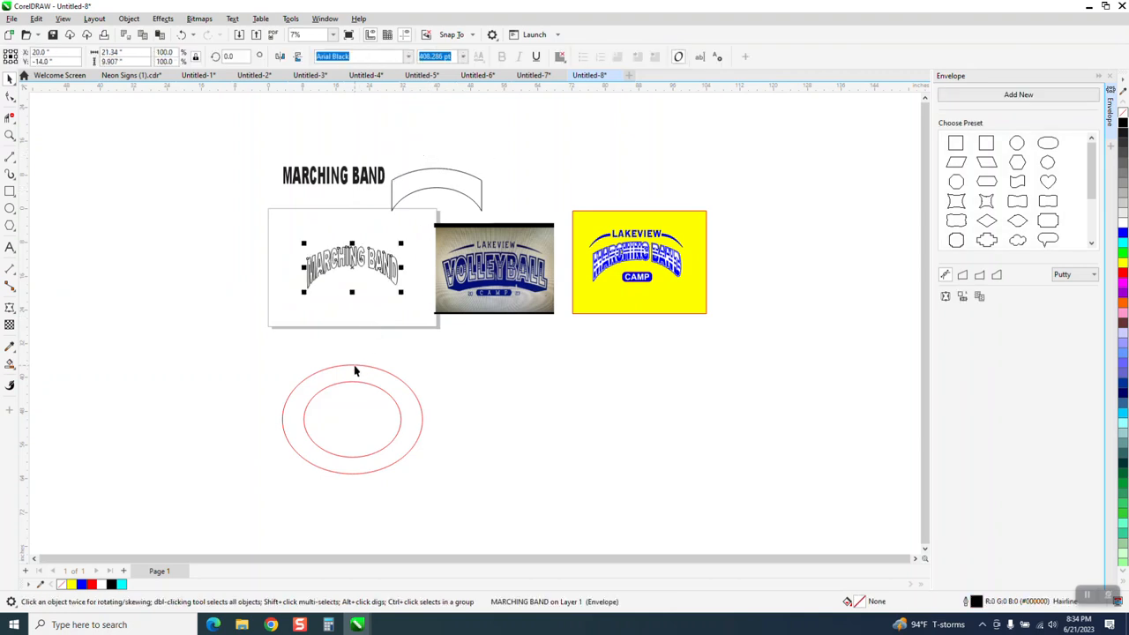
pyautogui.click(182, 36)
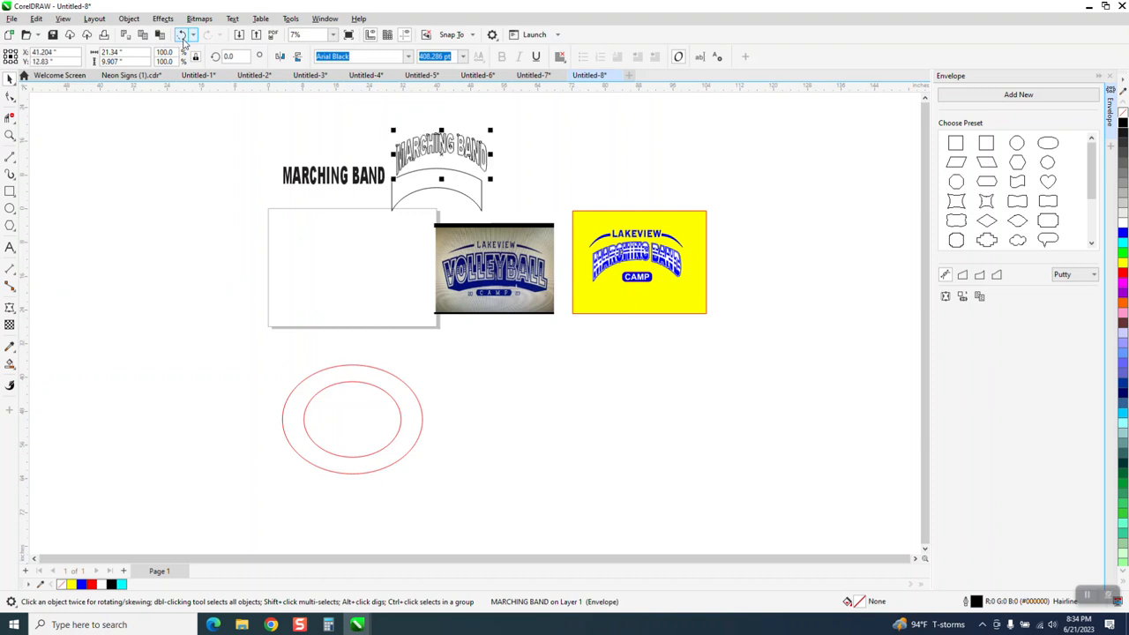
pyautogui.click(182, 36)
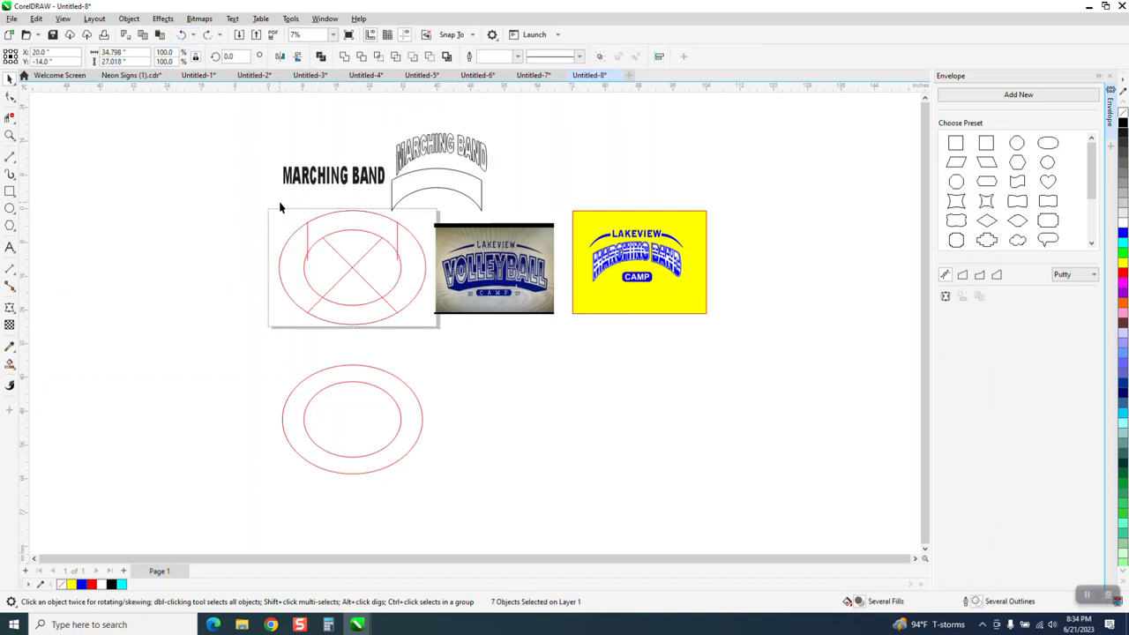
# Step: Delete the two vertical lines, the outer ellipse and the crossing diagonal lines on the page, keeping the inner ellipse
pyautogui.click(307, 234)
pyautogui.click(308, 230)
pyautogui.press('Delete')
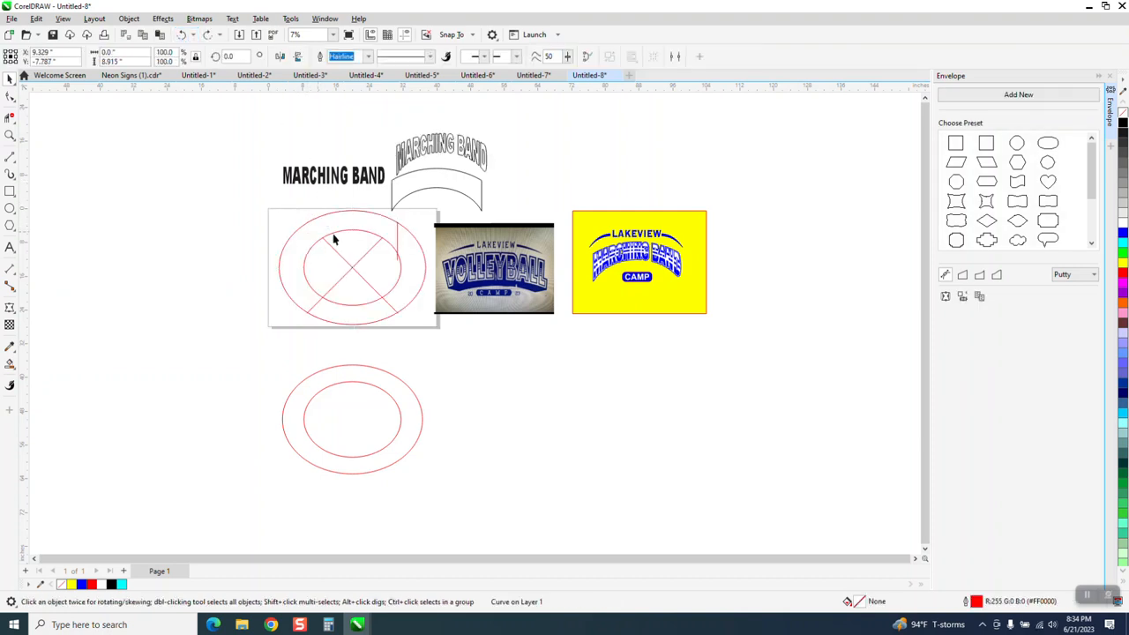
pyautogui.click(408, 231)
pyautogui.press('Delete')
pyautogui.click(380, 241)
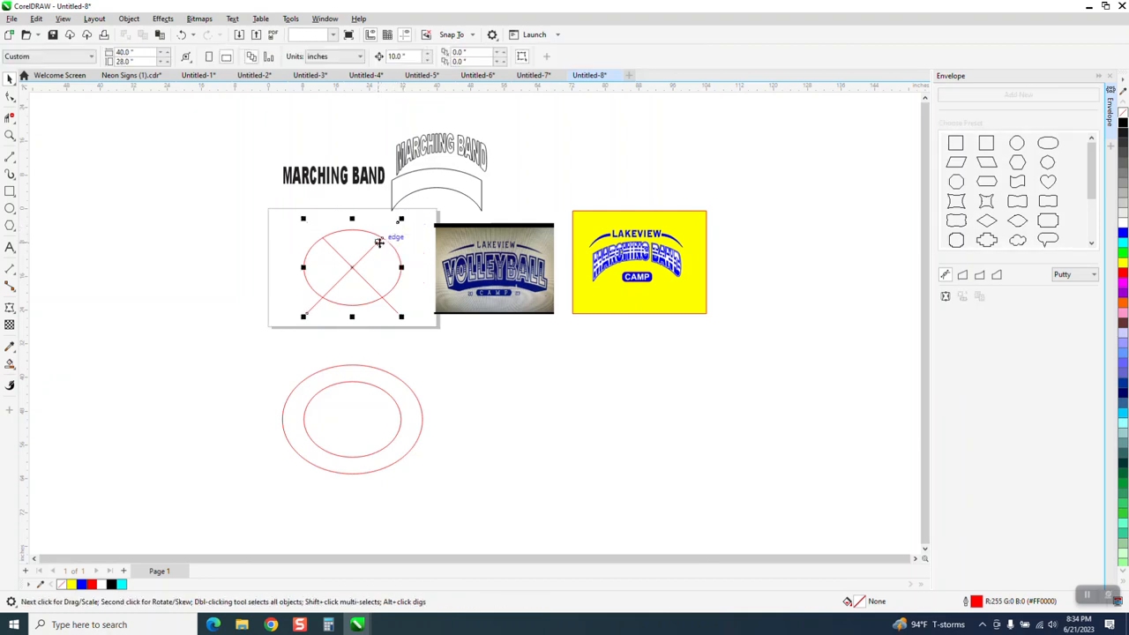
pyautogui.press('Delete')
pyautogui.click(351, 266)
pyautogui.press('Delete')
# Step: Centre the arched outlined MARCHING BAND text on the page's ellipse, and raise it about 7.25 inches straight up
pyautogui.click(447, 153)
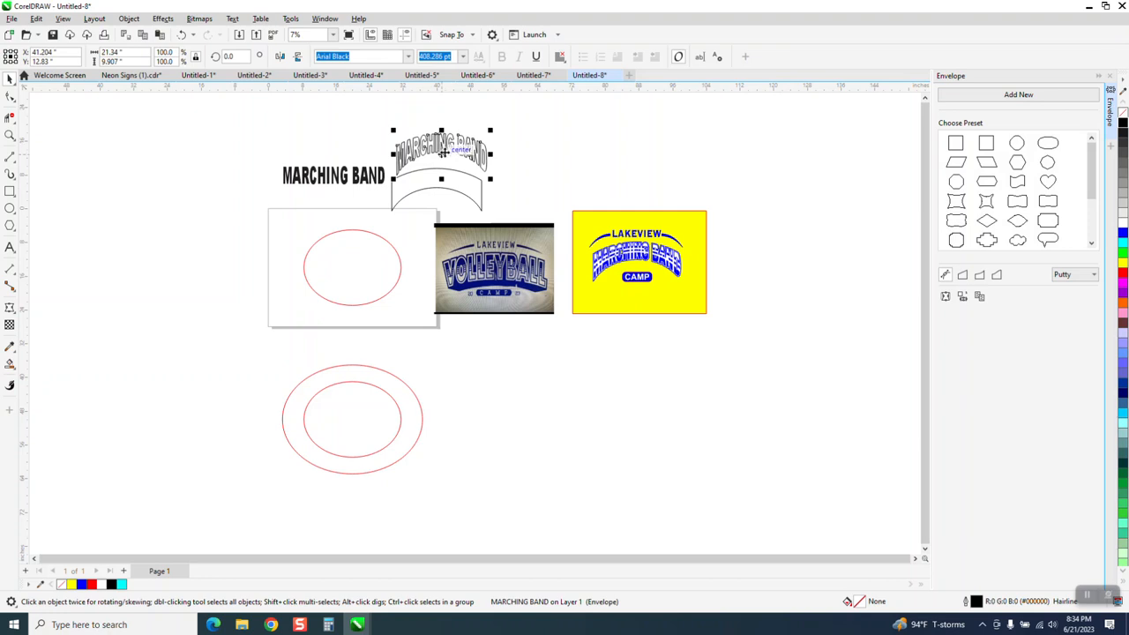
pyautogui.moveTo(441, 154); pyautogui.dragTo(352, 266)
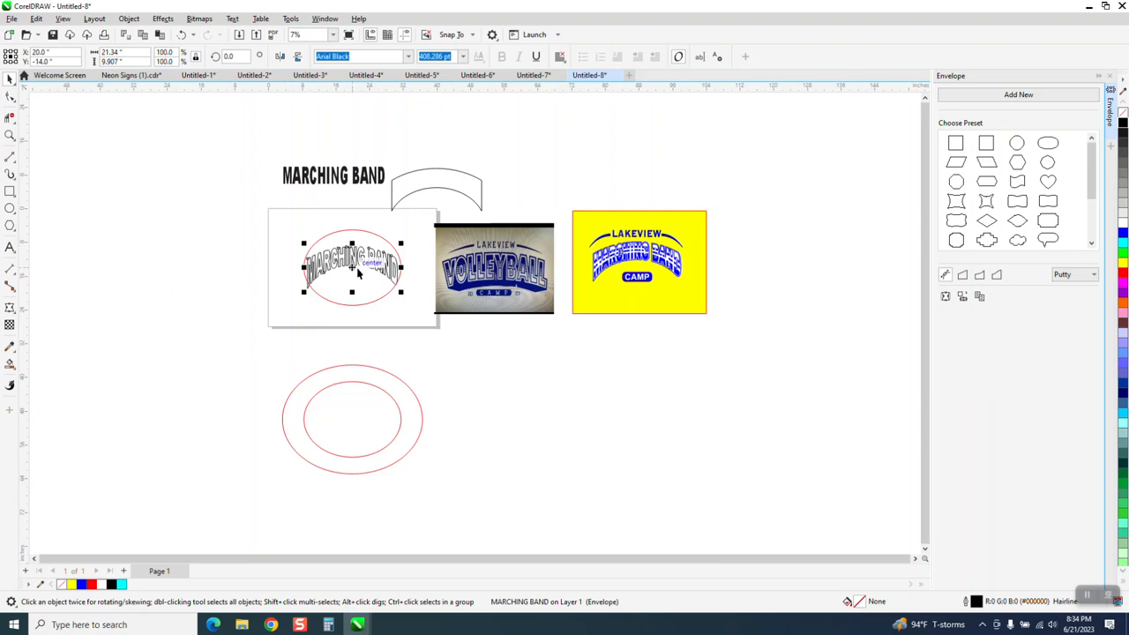
pyautogui.click(9, 135)
pyautogui.moveTo(565, 218); pyautogui.dragTo(706, 309)
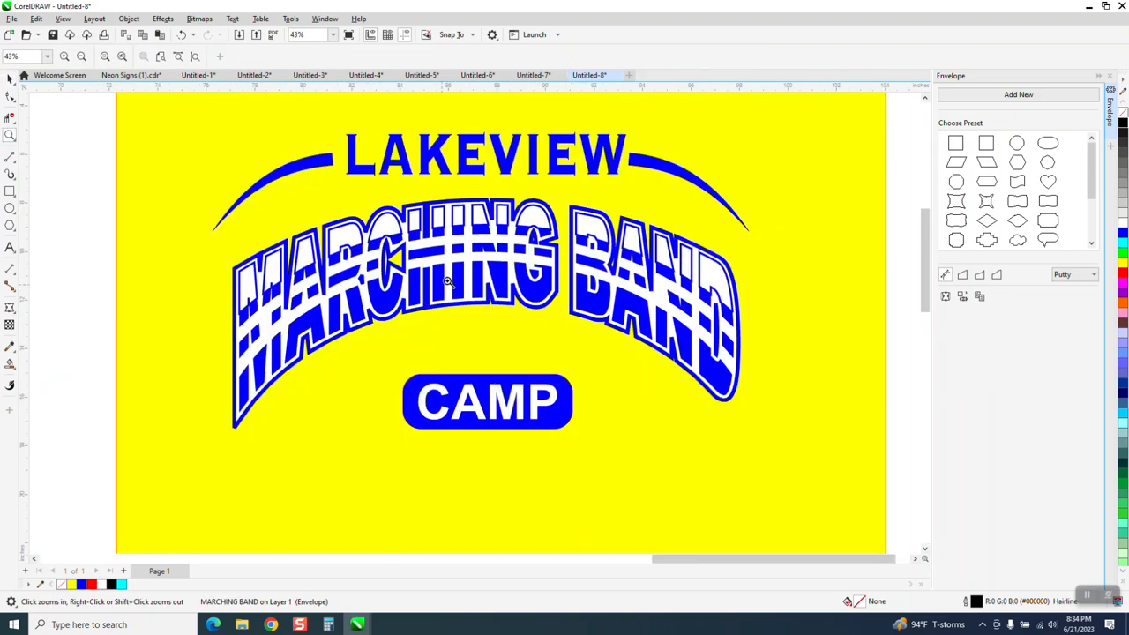
pyautogui.scroll(-5, 467, 277)
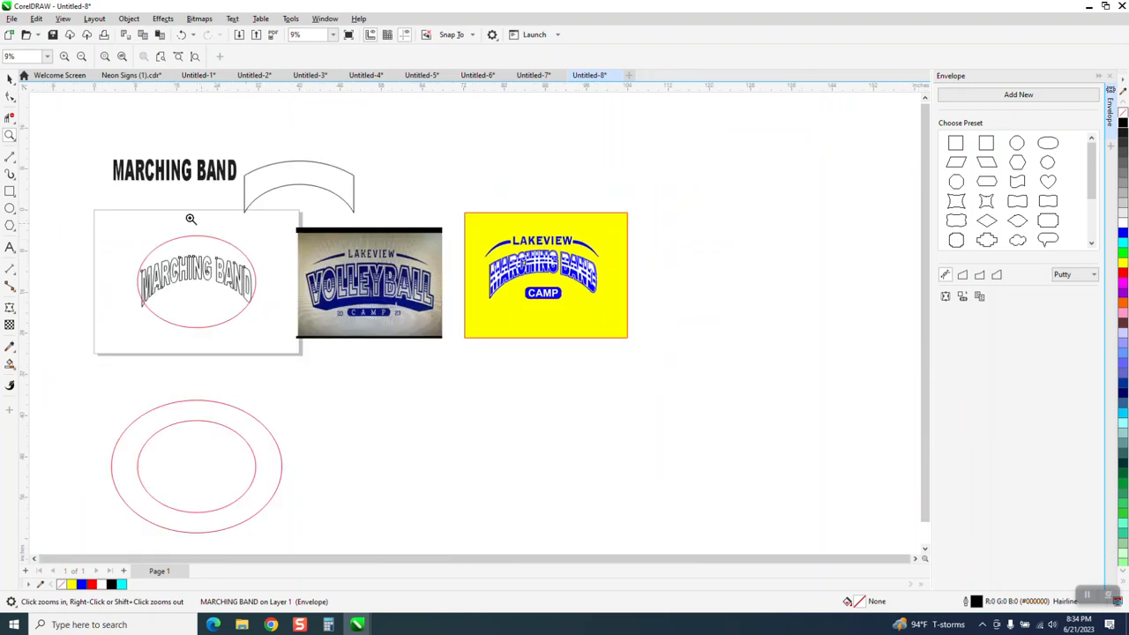
pyautogui.click(10, 78)
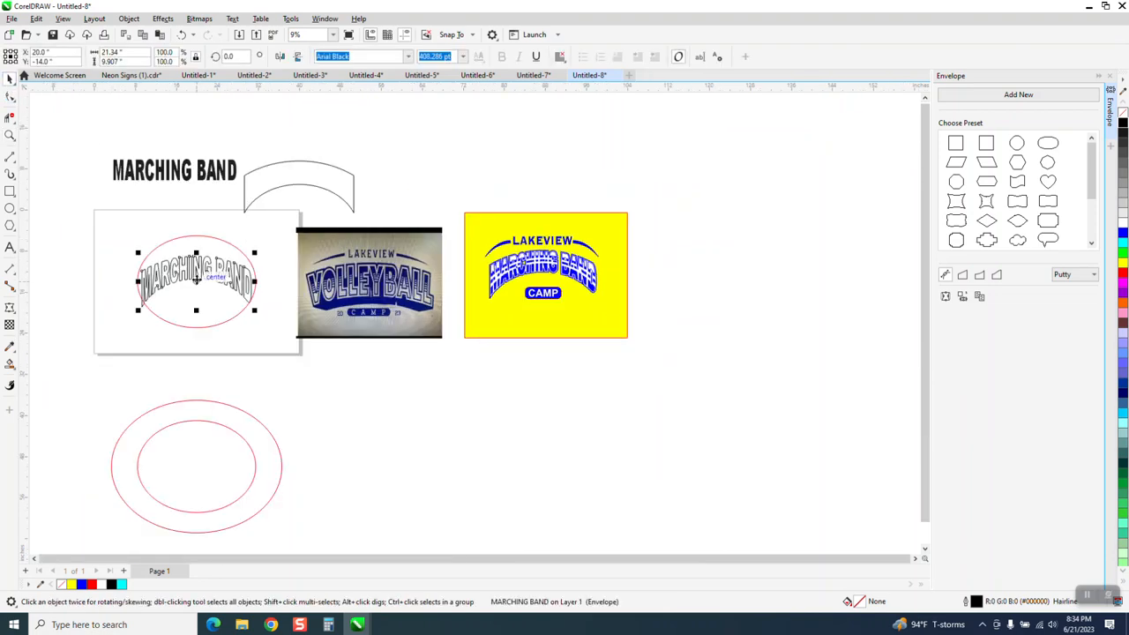
pyautogui.moveTo(196, 279); pyautogui.dragTo(198, 245)
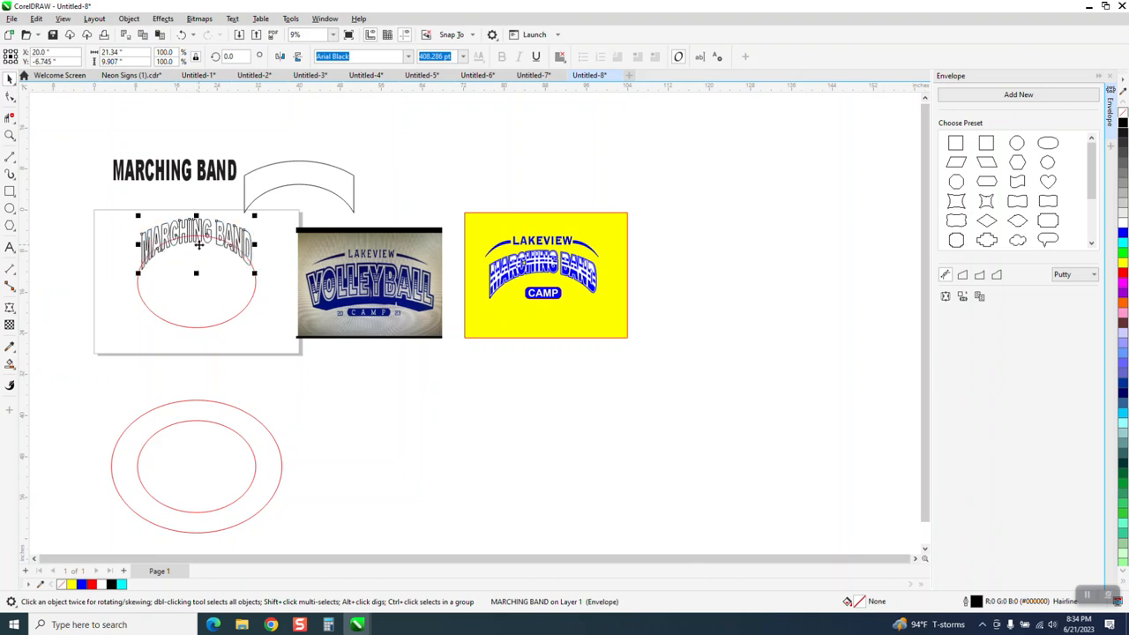
# Step: Create four progressively larger concentric copies of the page's ellipse across the lettering, starting with one scaled to about 106%
pyautogui.click(10, 135)
pyautogui.click(380, 357)
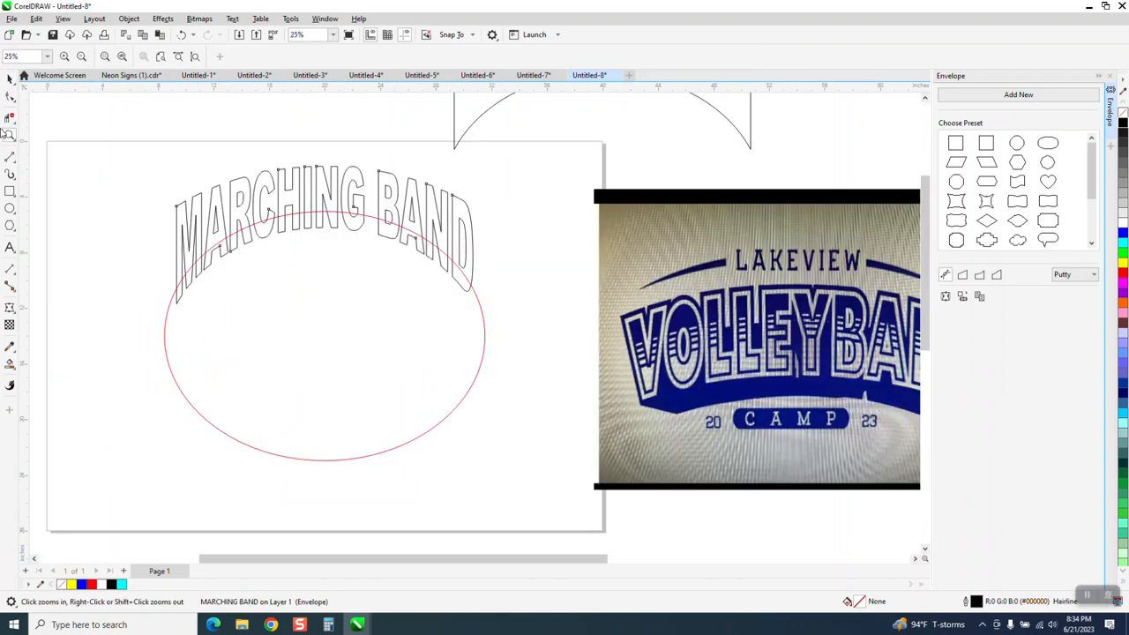
pyautogui.click(10, 78)
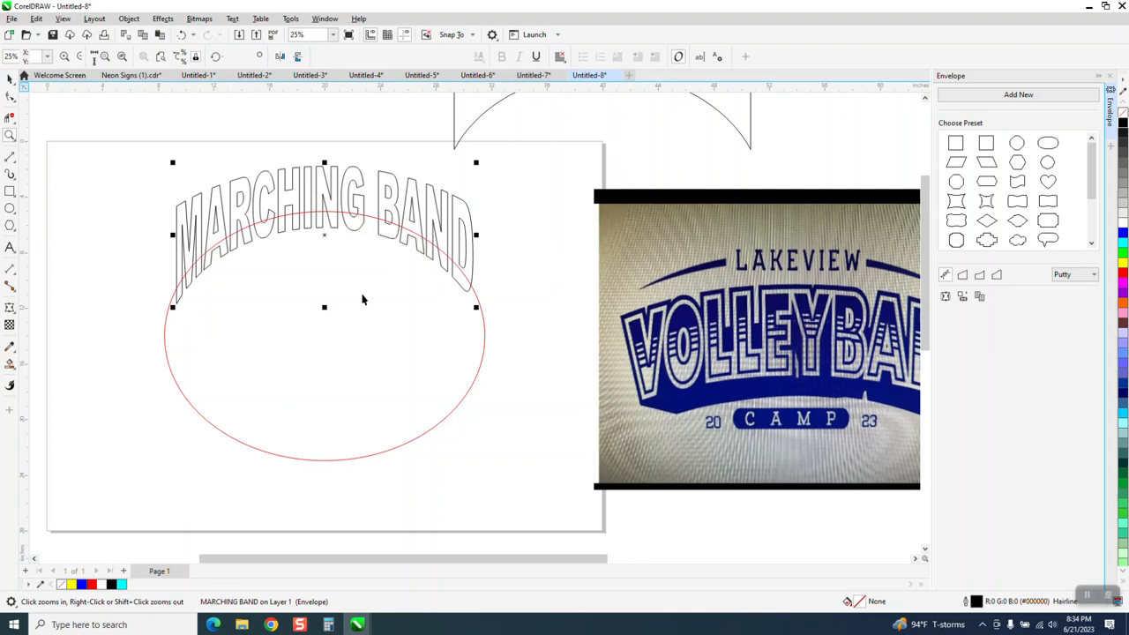
pyautogui.click(484, 350)
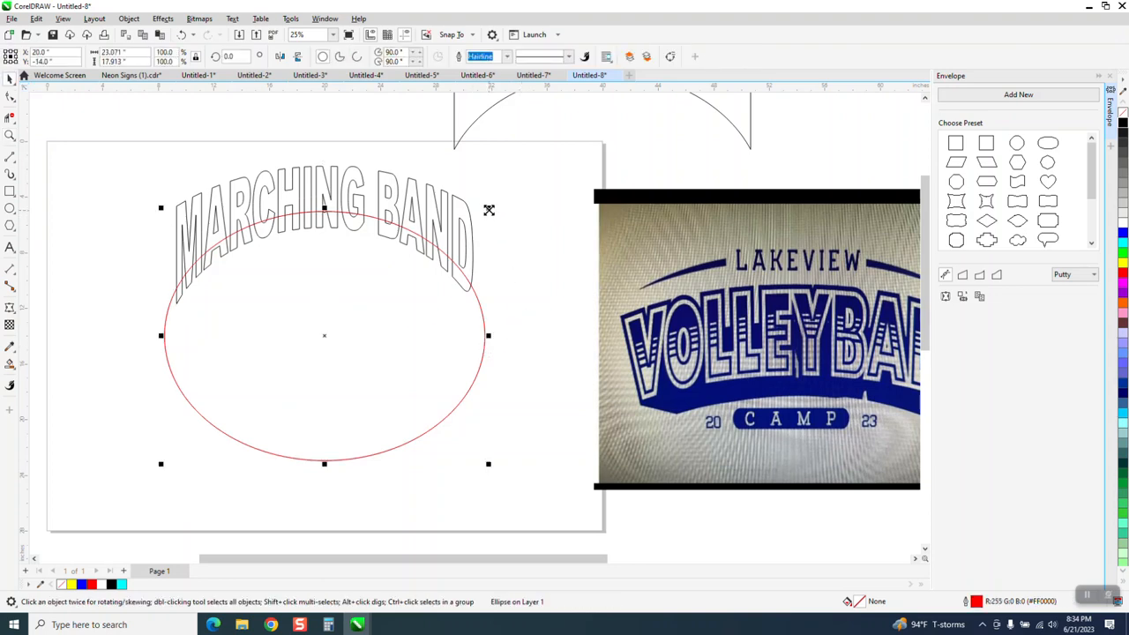
pyautogui.moveTo(489, 207); pyautogui.dragTo(499, 196)
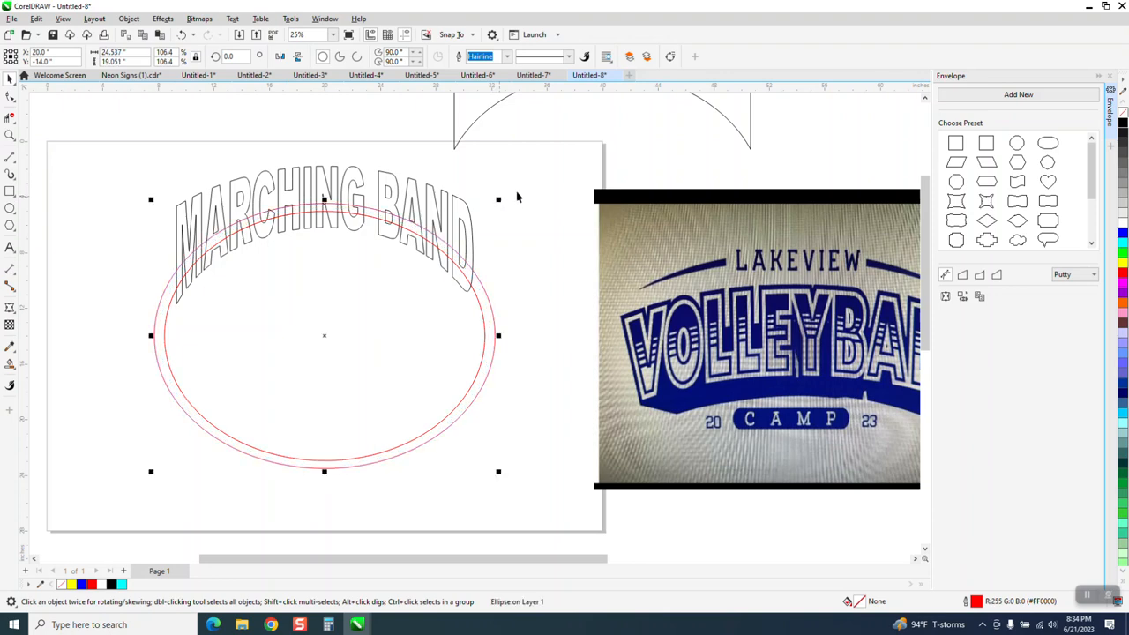
pyautogui.hotkey('ctrl', 'r')
pyautogui.hotkey('ctrl', 'r')
pyautogui.hotkey('ctrl', 'r')
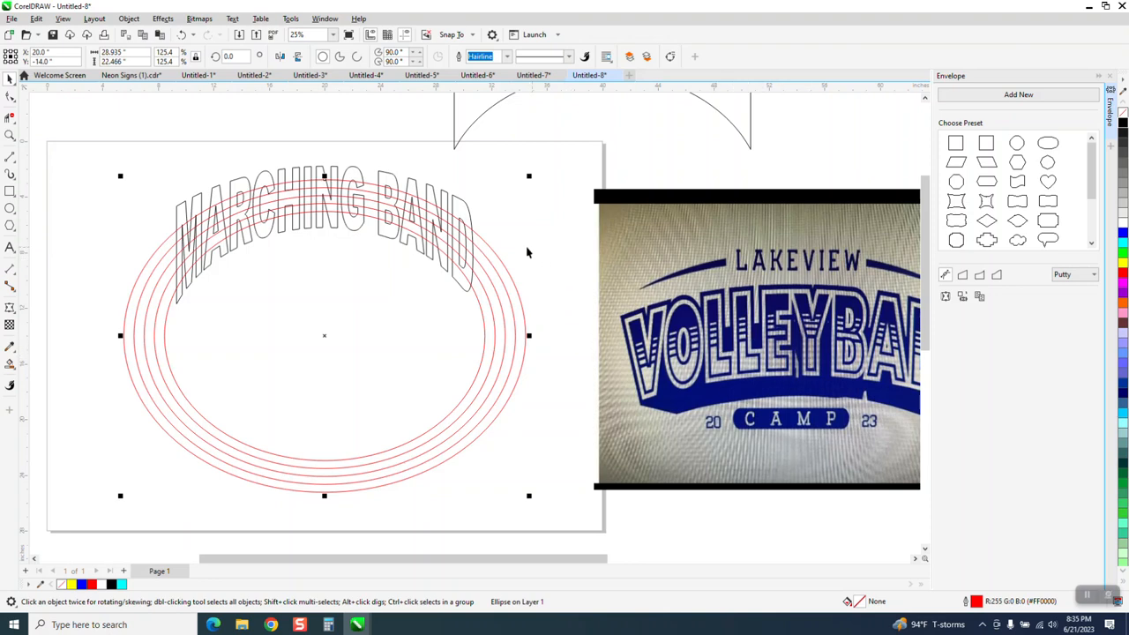
# Step: Group the concentric ellipses on the page, moving the arched lettering 10 inches up out of the way and back again
pyautogui.scroll(-1, 527, 253)
pyautogui.scroll(-1, 504, 255)
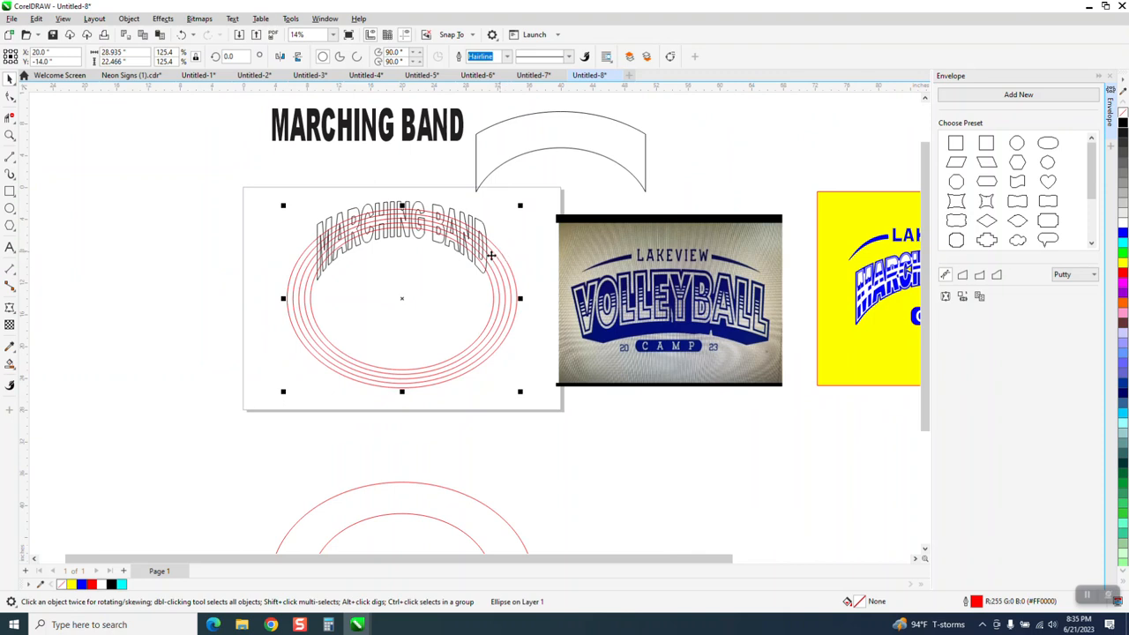
pyautogui.click(481, 221)
pyautogui.press('Up')
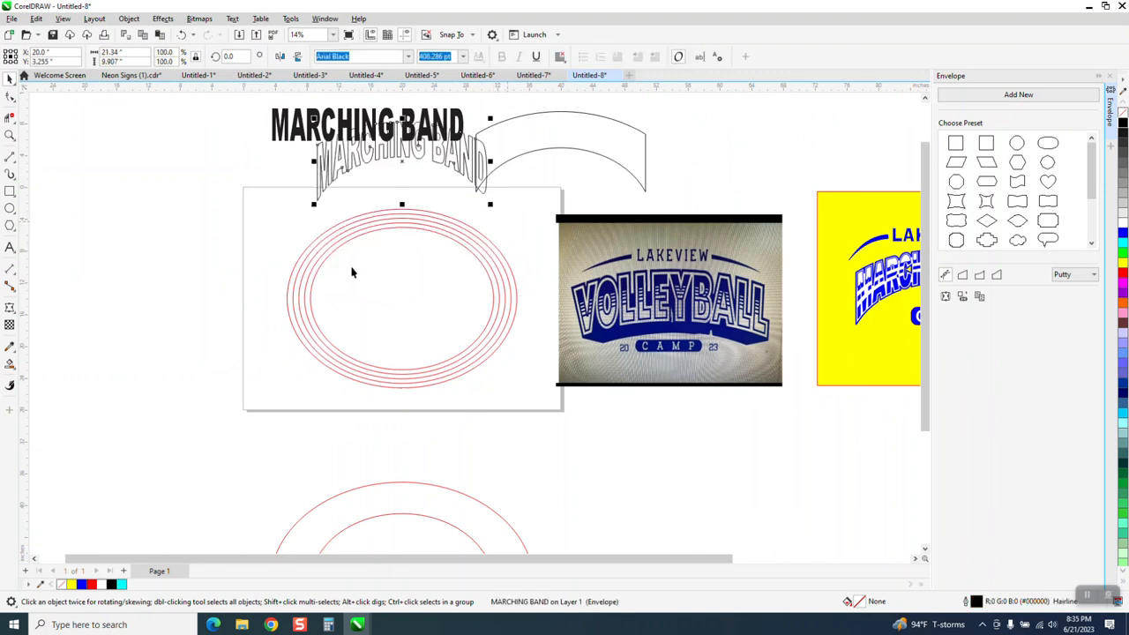
pyautogui.moveTo(264, 208); pyautogui.dragTo(562, 399)
pyautogui.click(129, 19)
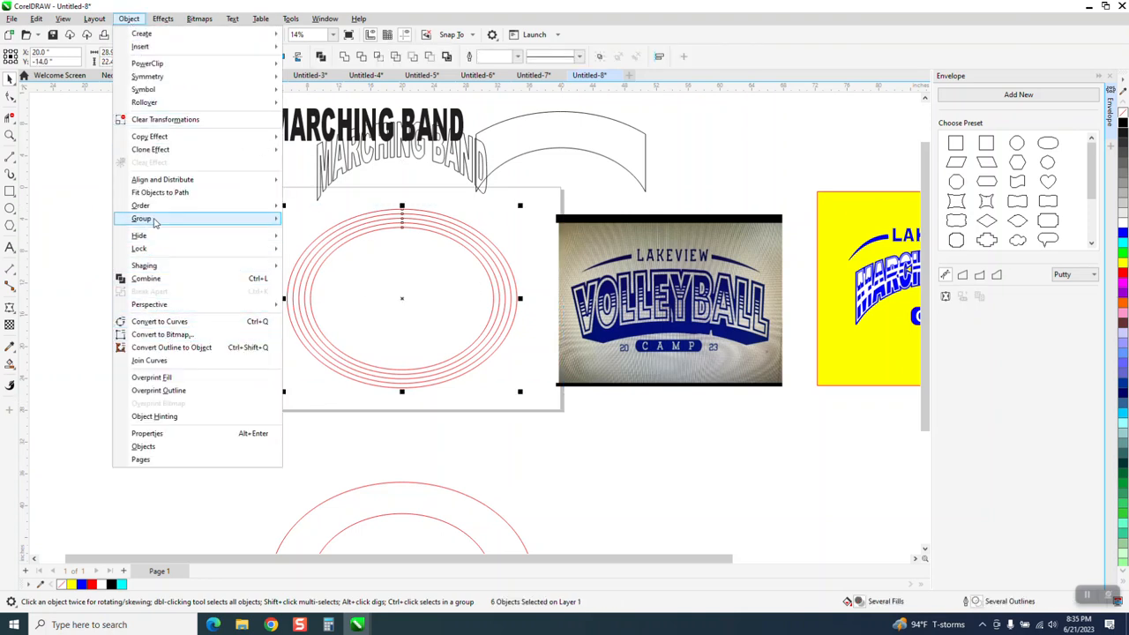
pyautogui.click(303, 218)
pyautogui.click(350, 170)
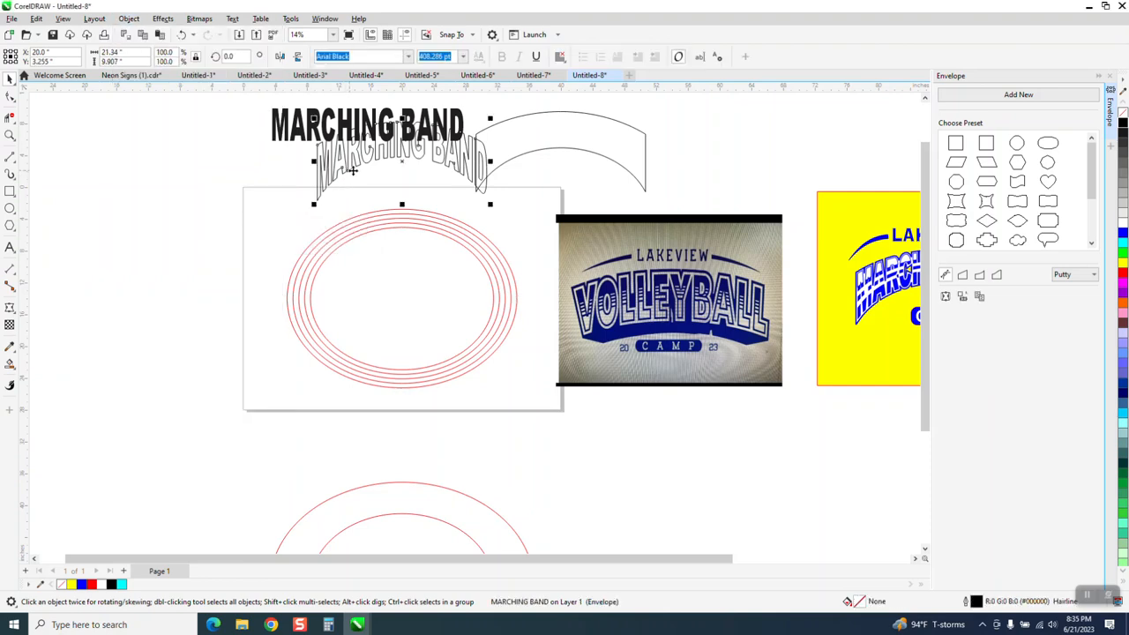
pyautogui.press('Down')
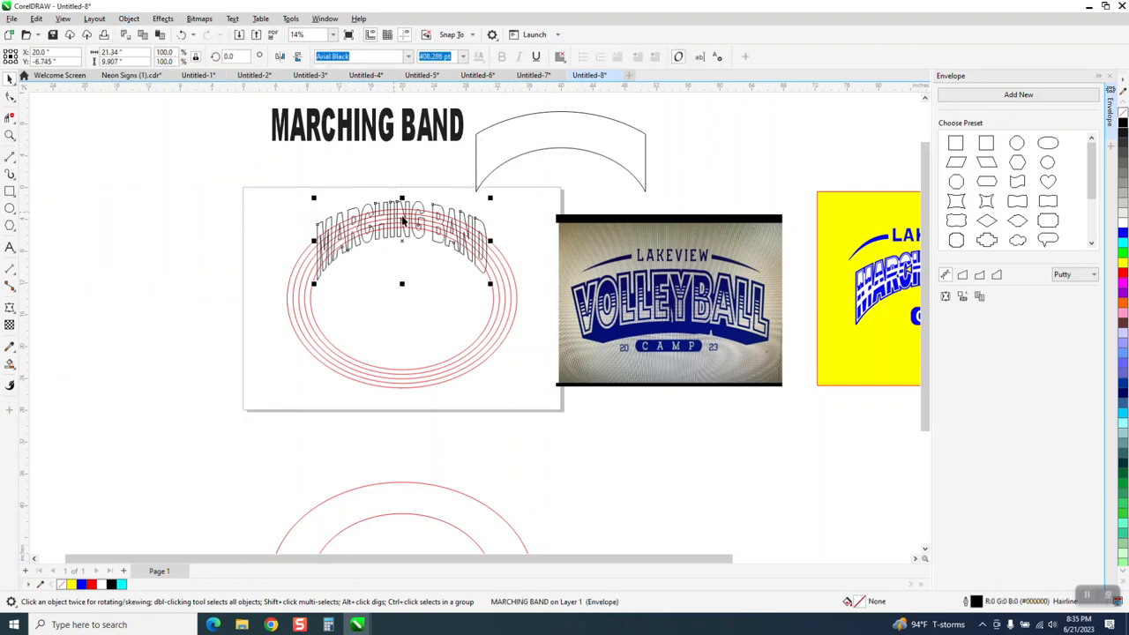
# Step: Move the arch shape clear of the page, and place a duplicate of the lettering and concentric ellipses 40 inches to the left
pyautogui.scroll(-1, 402, 220)
pyautogui.moveTo(488, 173); pyautogui.dragTo(571, 141)
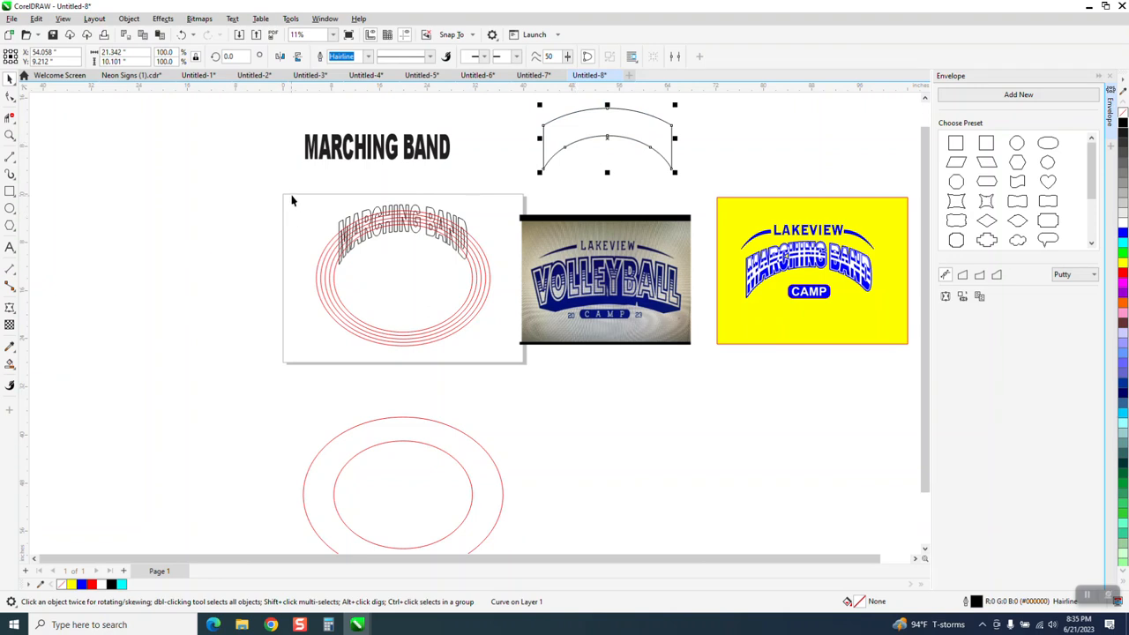
pyautogui.moveTo(292, 201); pyautogui.dragTo(522, 352)
pyautogui.press('KP_Add')
pyautogui.press('Left')
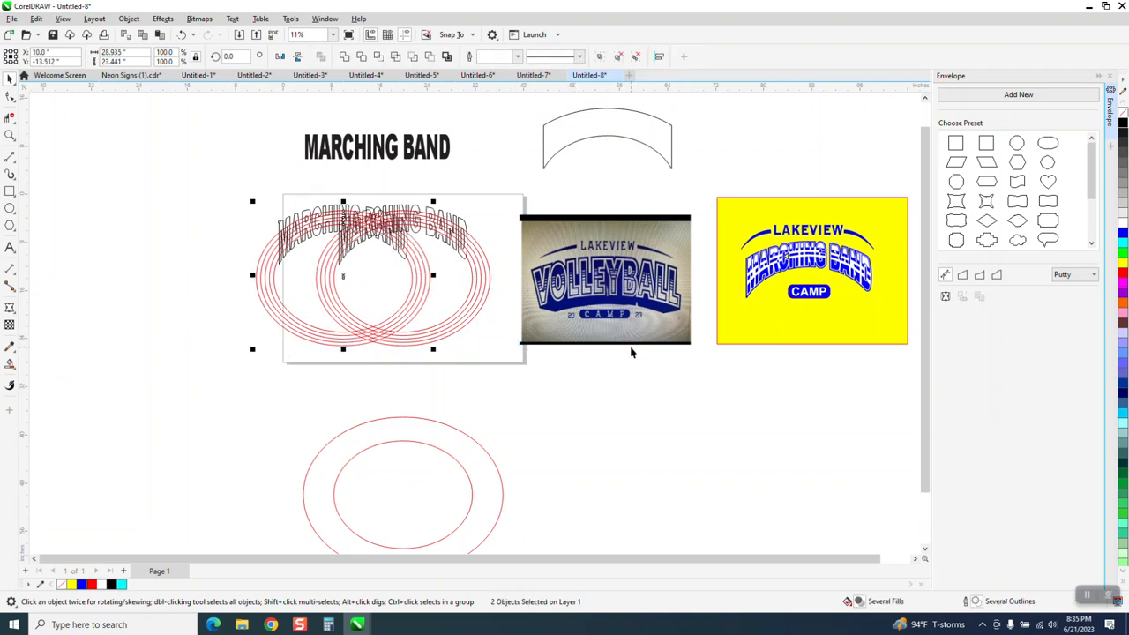
pyautogui.press('Left')
pyautogui.press('Left')
pyautogui.press('Left')
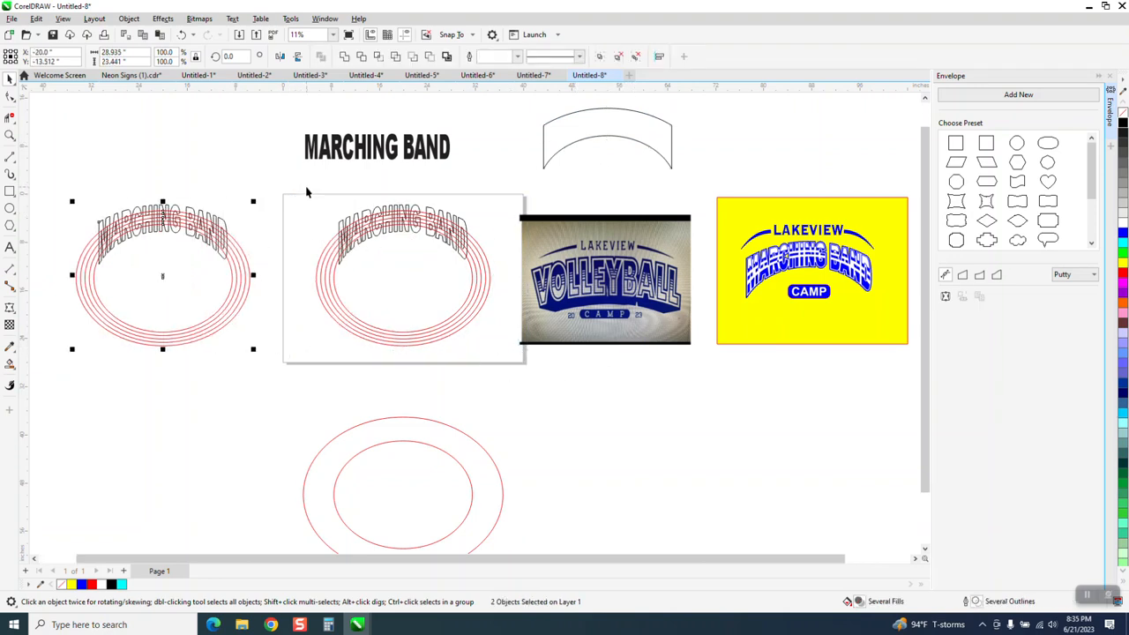
# Step: Intersect the page's arched lettering with the ellipse group, and move the resulting group 30 inches down
pyautogui.moveTo(307, 188); pyautogui.dragTo(524, 374)
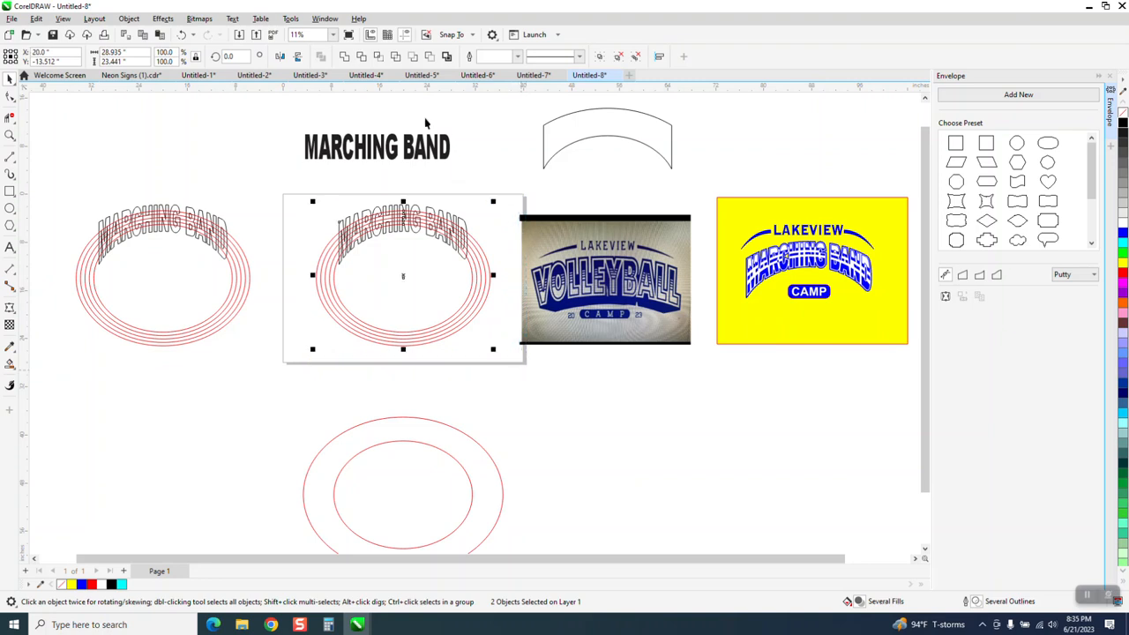
pyautogui.click(377, 56)
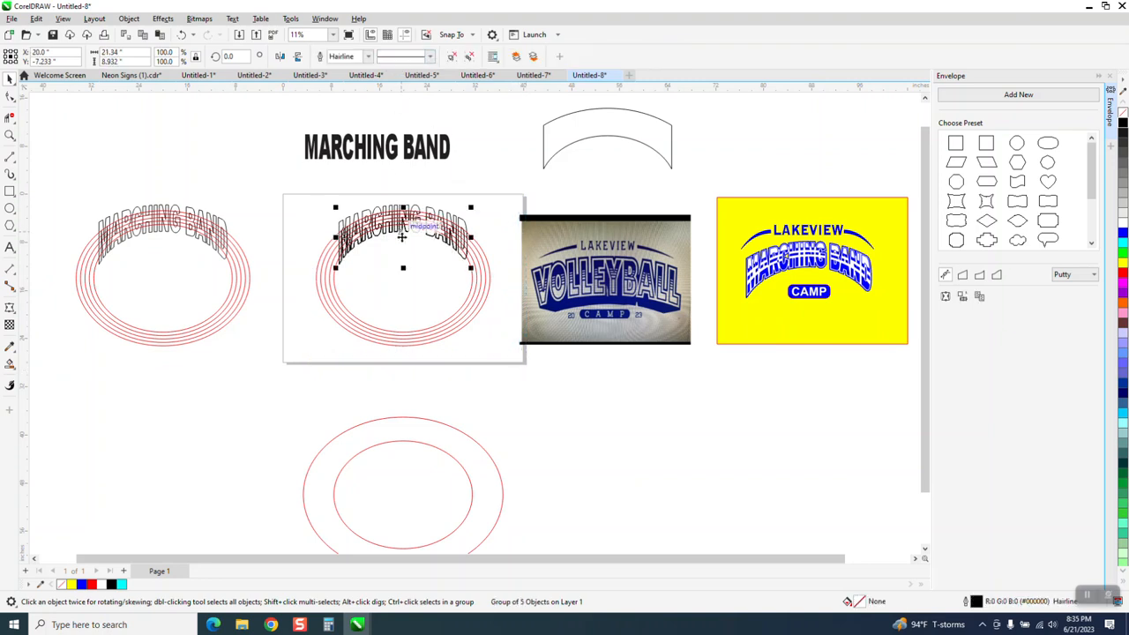
pyautogui.press('Down')
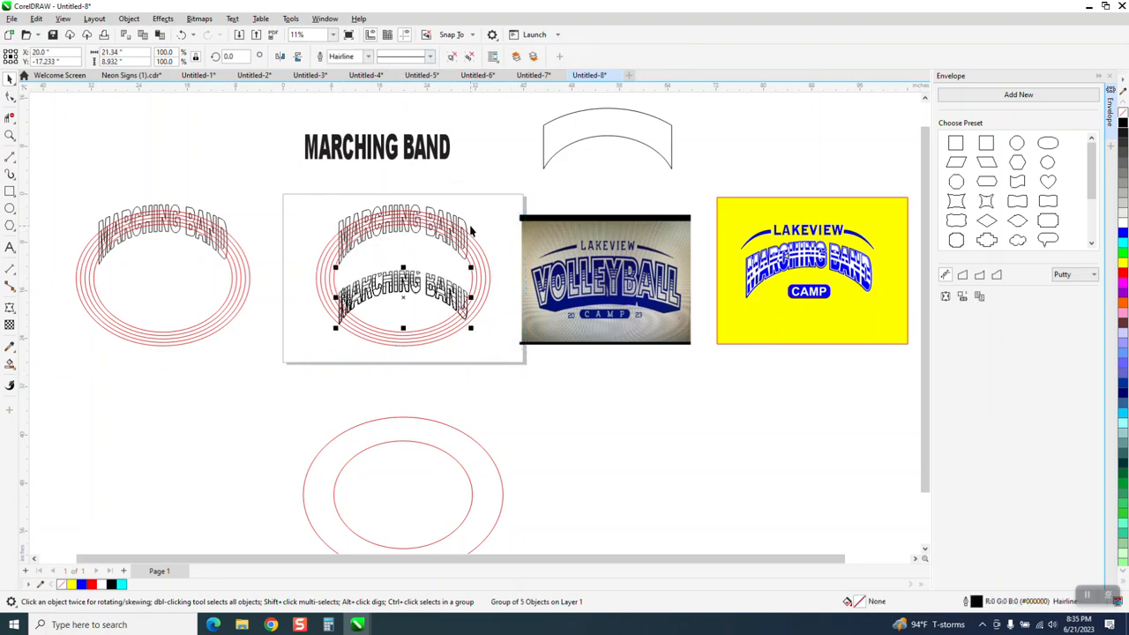
pyautogui.press('Down')
pyautogui.press('Down')
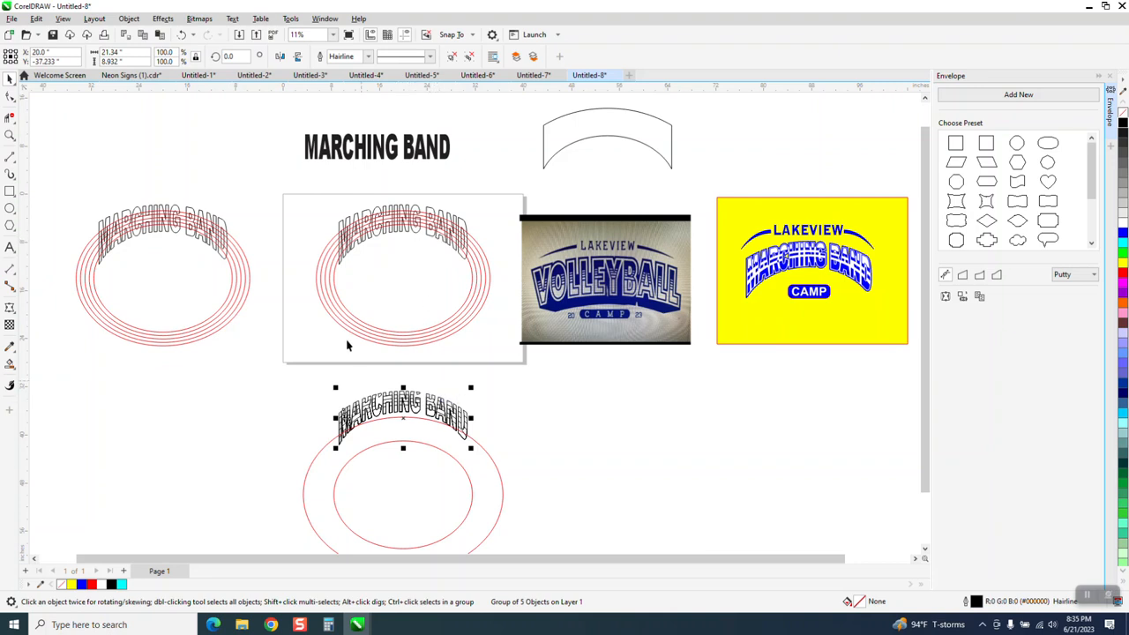
# Step: Move the two lower red ellipses aside to the right, and place the yellow rectangle behind the intersected MARCHING BAND lettering
pyautogui.moveTo(469, 450); pyautogui.dragTo(817, 460)
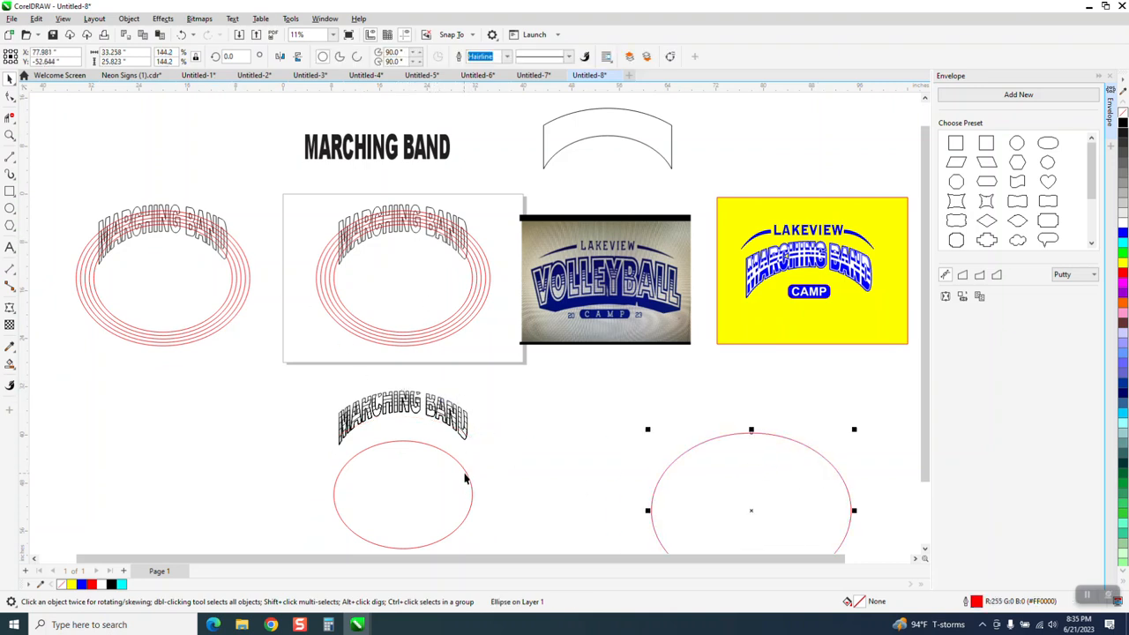
pyautogui.moveTo(469, 478); pyautogui.dragTo(726, 488)
pyautogui.moveTo(809, 328); pyautogui.dragTo(389, 494)
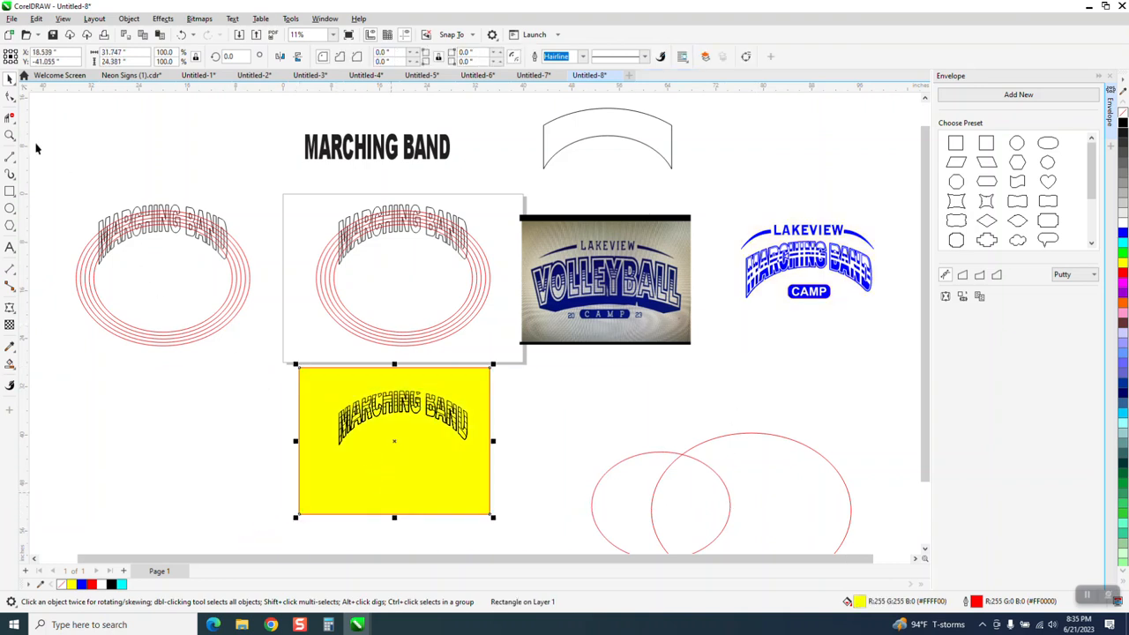
# Step: Smart Fill the bottom band of every MARCHING BAND letter on the yellow rectangle with blue and no outline
pyautogui.click(9, 135)
pyautogui.click(465, 436)
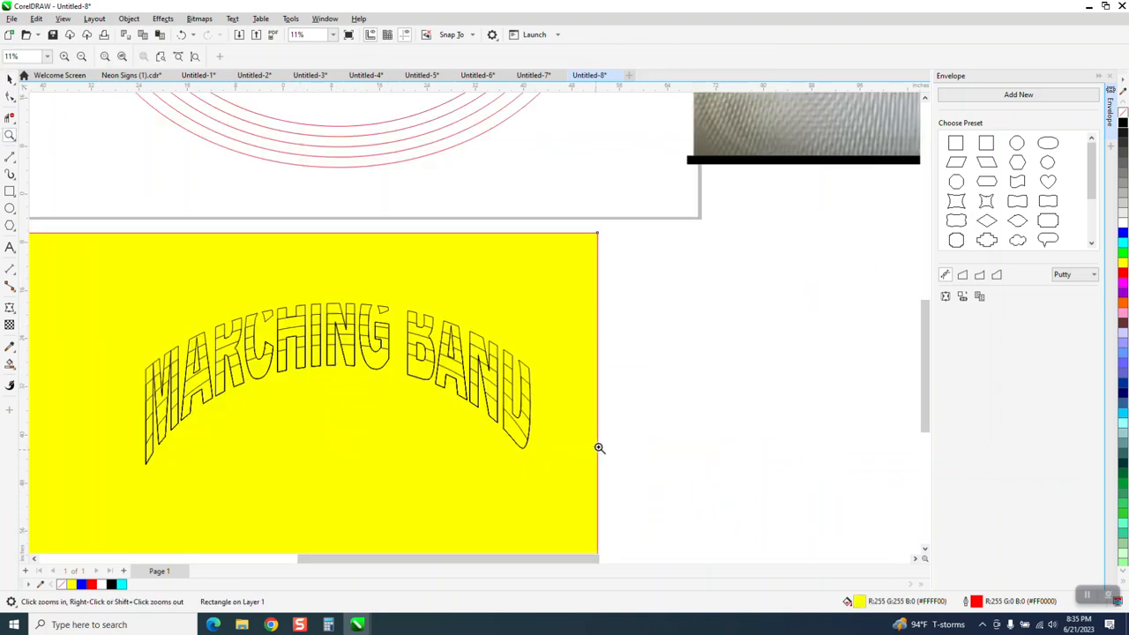
pyautogui.click(8, 362)
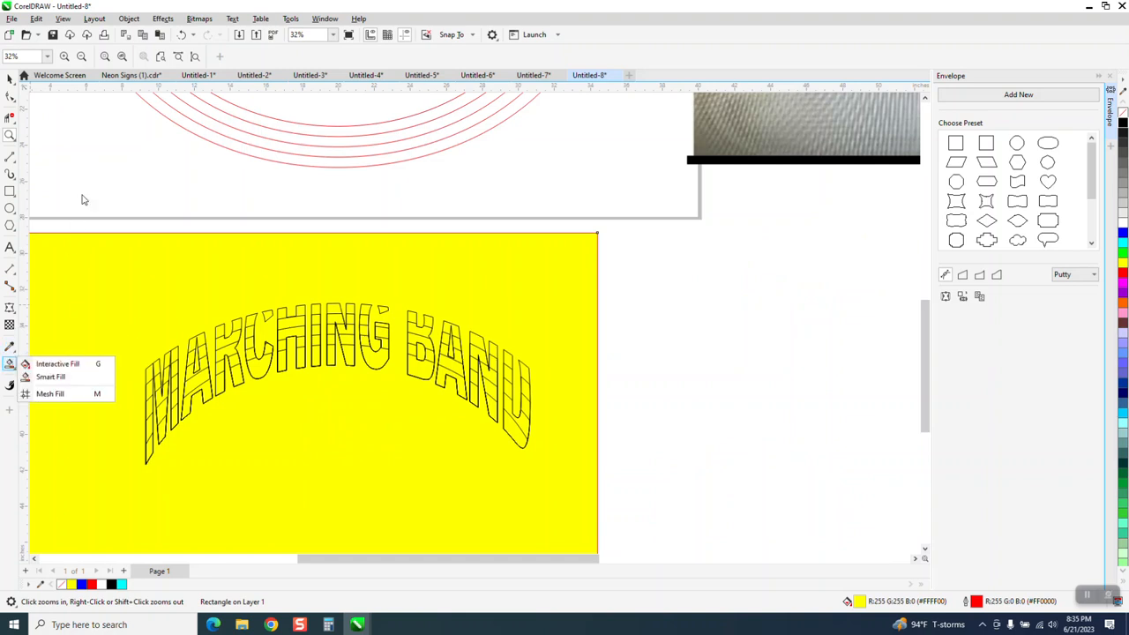
pyautogui.click(49, 377)
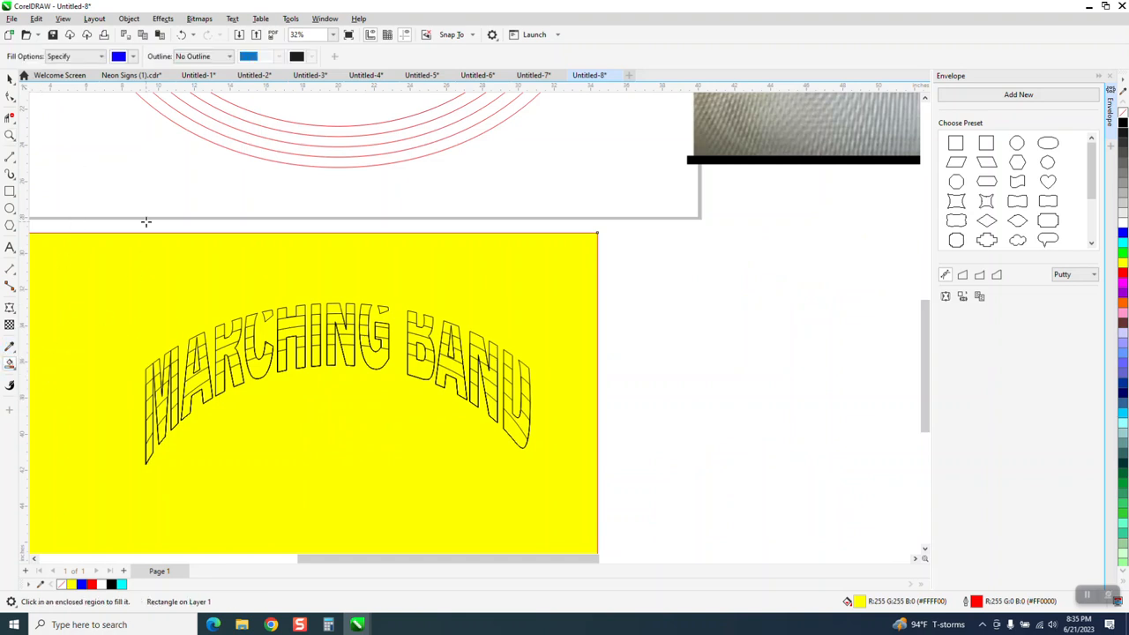
pyautogui.click(149, 448)
pyautogui.click(162, 428)
pyautogui.click(176, 414)
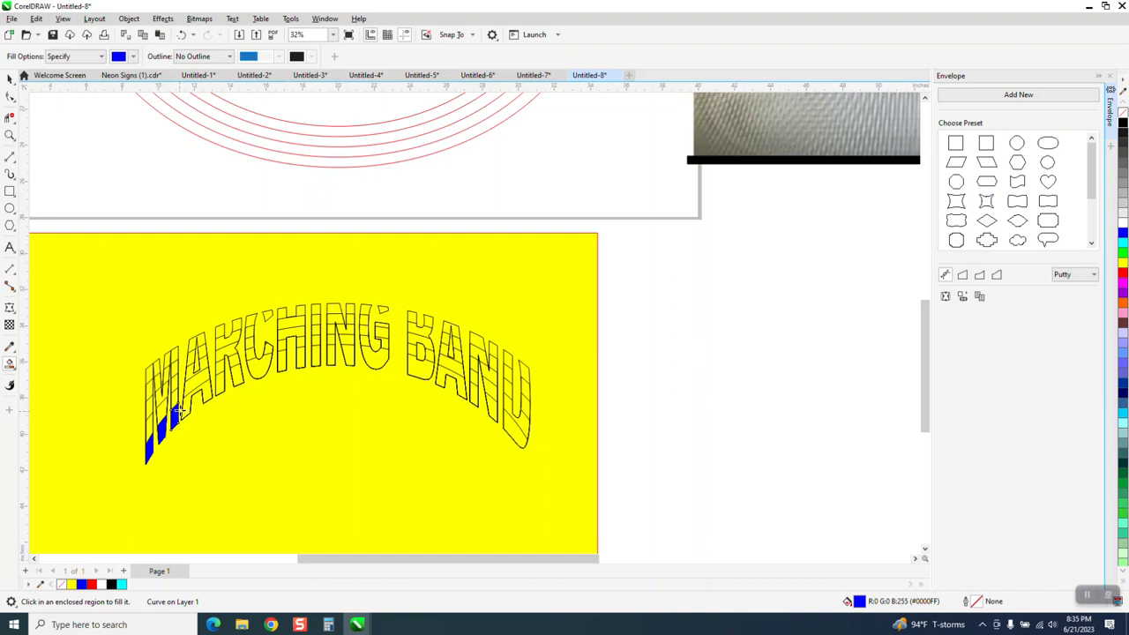
pyautogui.click(193, 402)
pyautogui.click(211, 395)
pyautogui.click(220, 381)
pyautogui.click(236, 375)
pyautogui.click(254, 371)
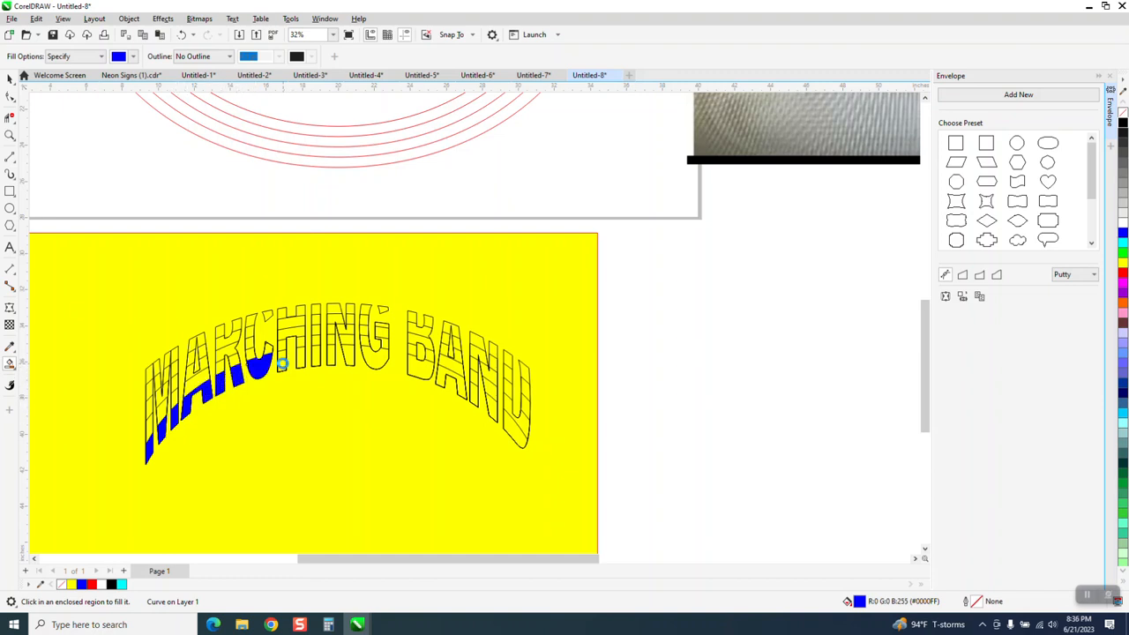
pyautogui.click(282, 361)
pyautogui.click(301, 359)
pyautogui.click(318, 358)
pyautogui.click(330, 354)
pyautogui.click(346, 356)
pyautogui.click(375, 360)
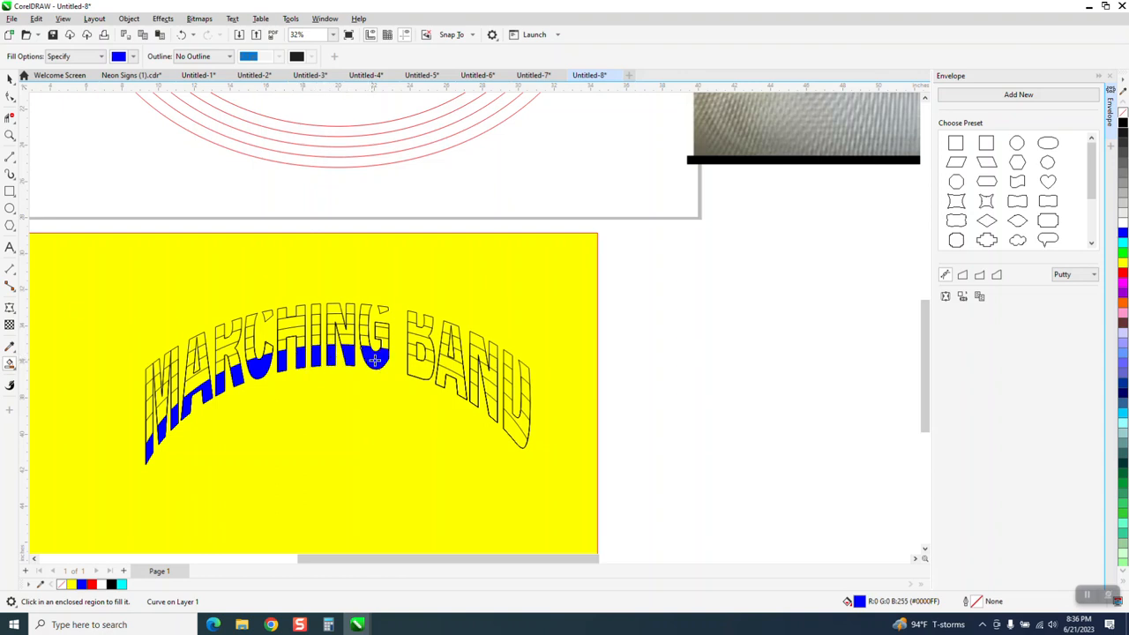
pyautogui.click(423, 369)
pyautogui.click(443, 377)
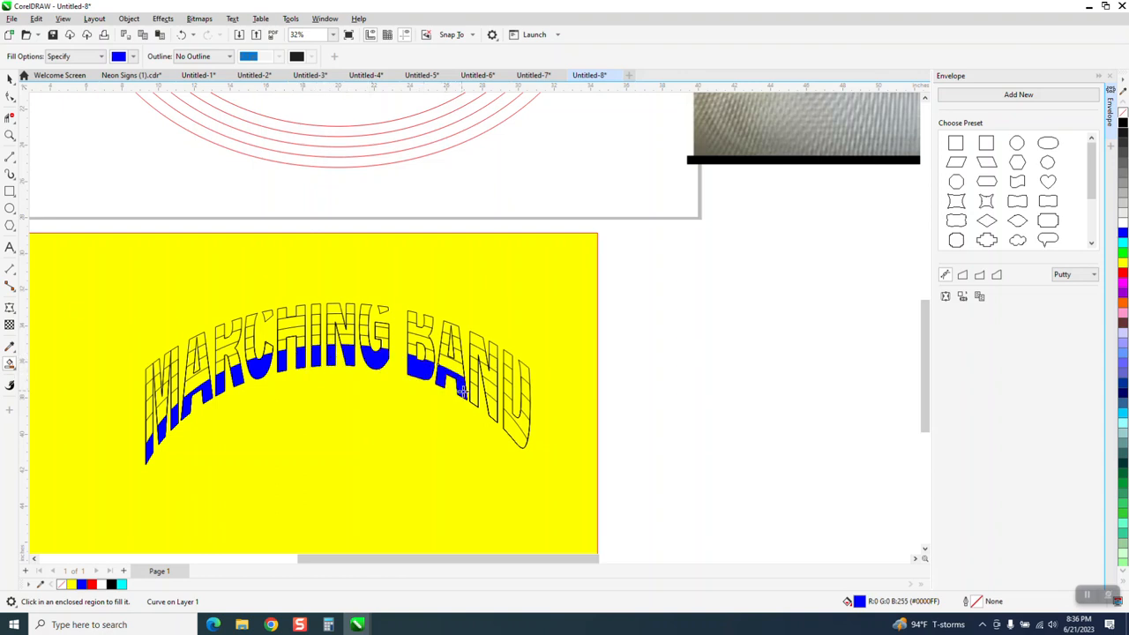
pyautogui.click(468, 393)
pyautogui.click(483, 399)
pyautogui.click(499, 411)
pyautogui.click(515, 425)
# Step: Smart Fill the middle band of the striped MARCHING BAND letters with blue, plus the top band of the M
pyautogui.click(525, 407)
pyautogui.click(508, 389)
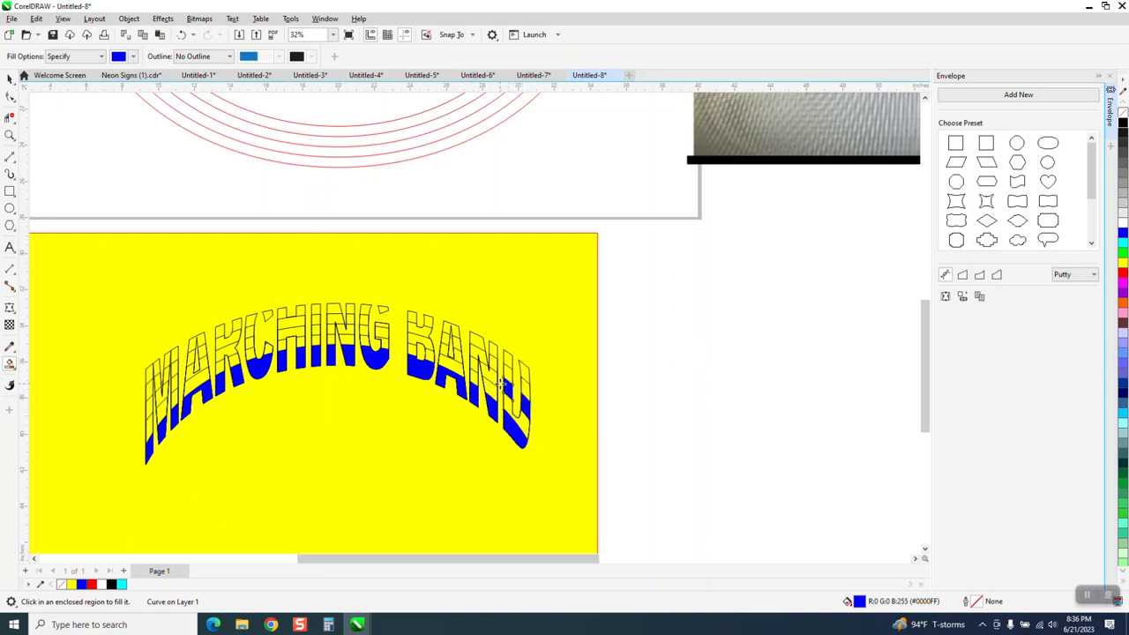
pyautogui.click(492, 378)
pyautogui.click(475, 364)
pyautogui.click(459, 356)
pyautogui.click(445, 350)
pyautogui.click(428, 344)
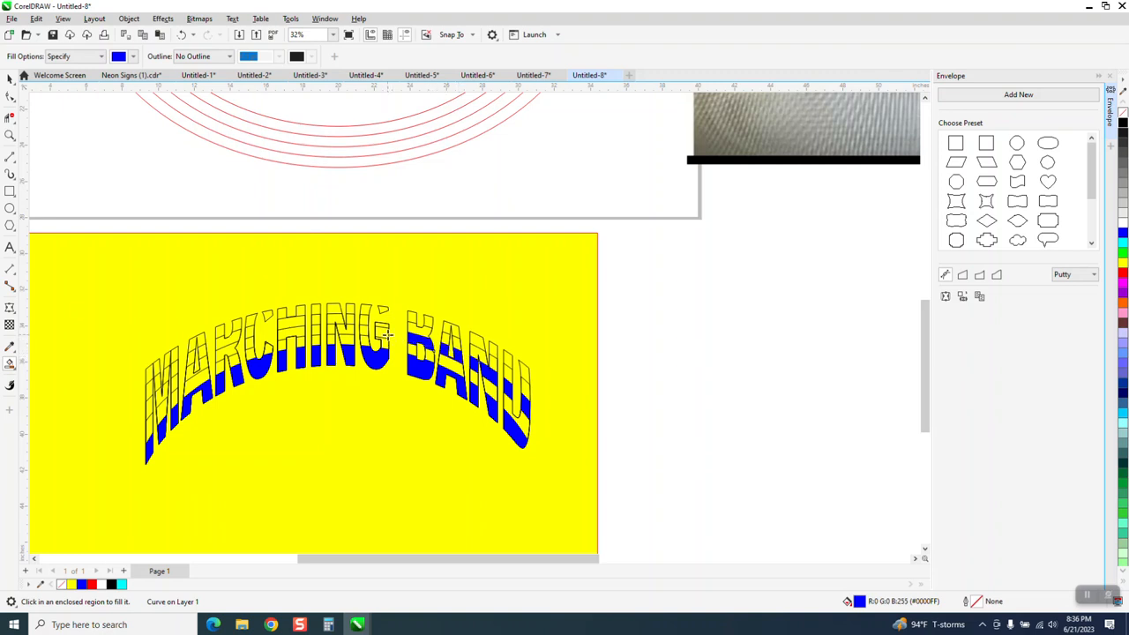
pyautogui.click(386, 334)
pyautogui.click(349, 331)
pyautogui.click(300, 329)
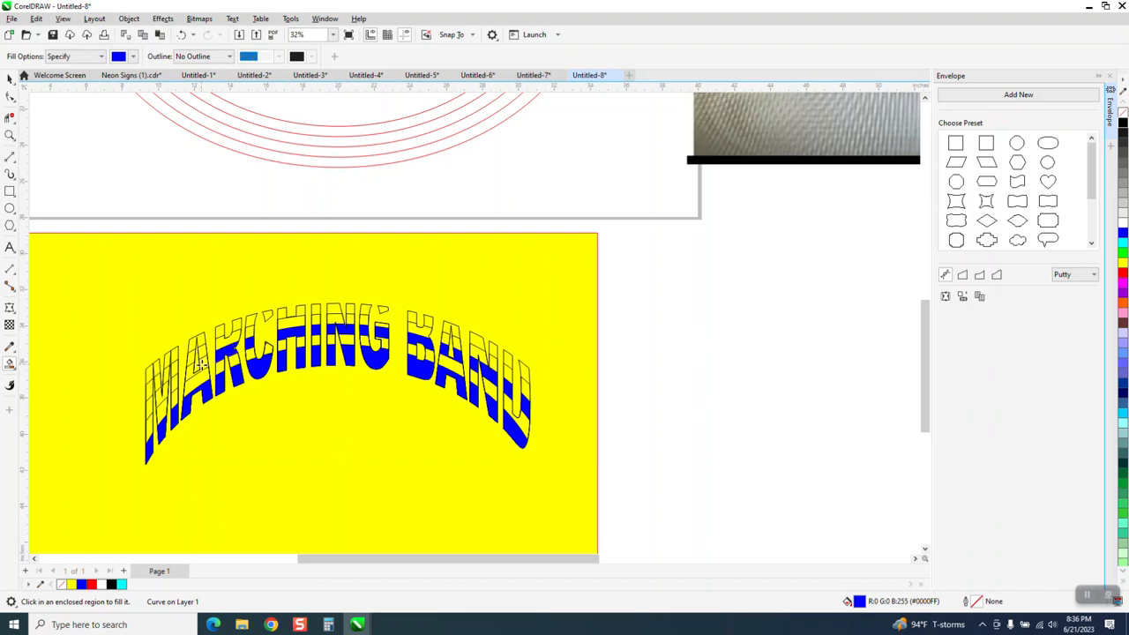
pyautogui.click(202, 365)
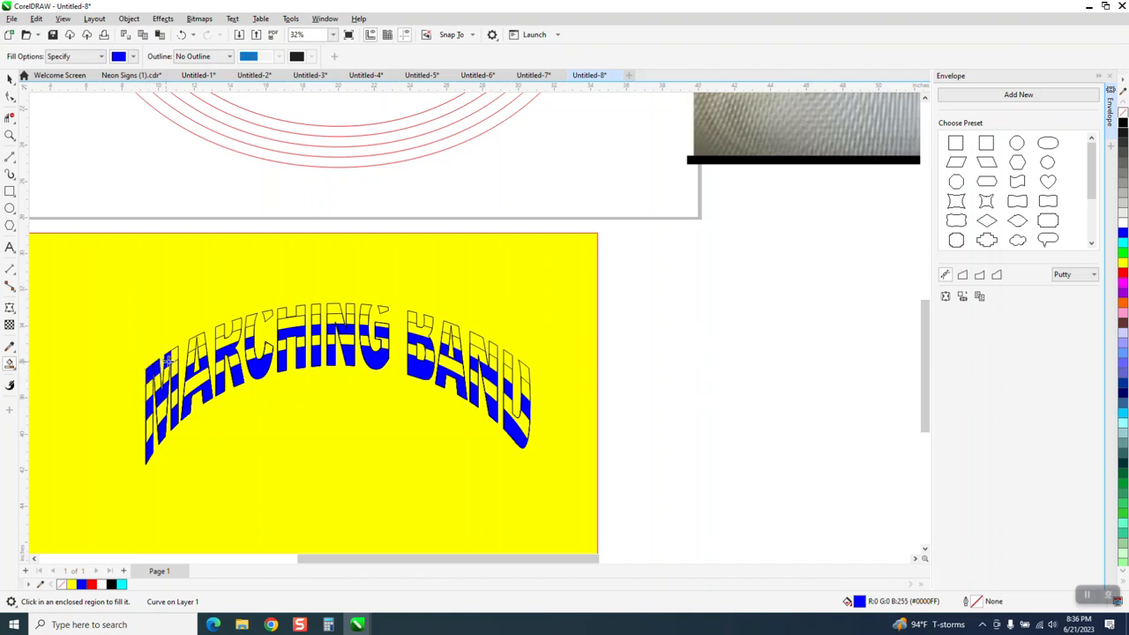
pyautogui.click(171, 354)
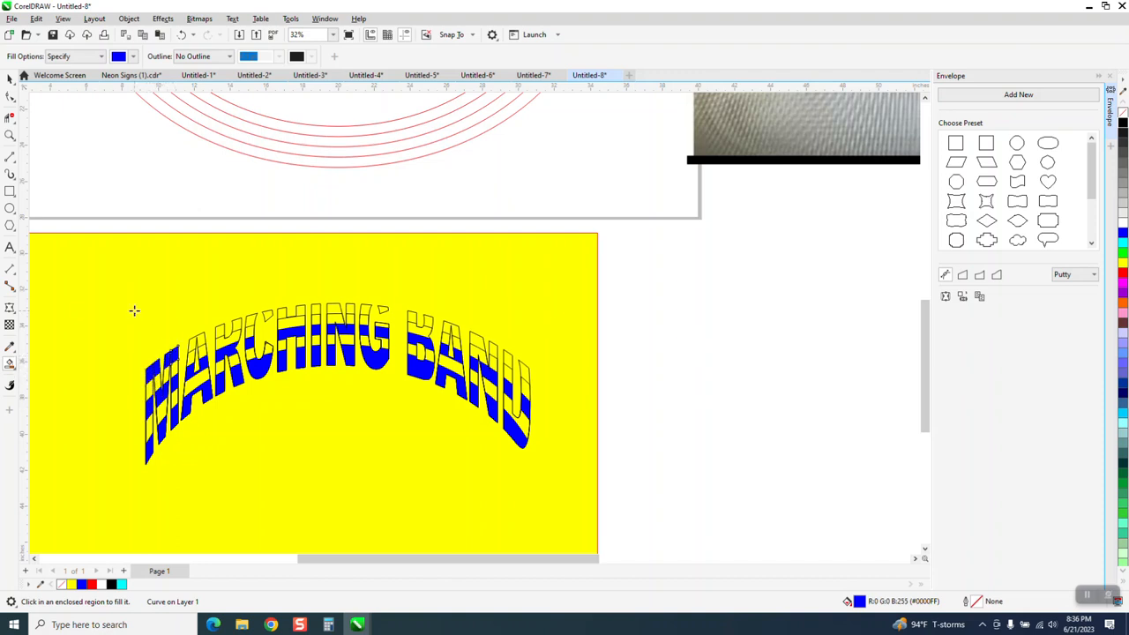
# Step: Smart Fill the top band of the remaining striped letters, from the first A through the D, with blue
pyautogui.click(9, 135)
pyautogui.click(360, 372)
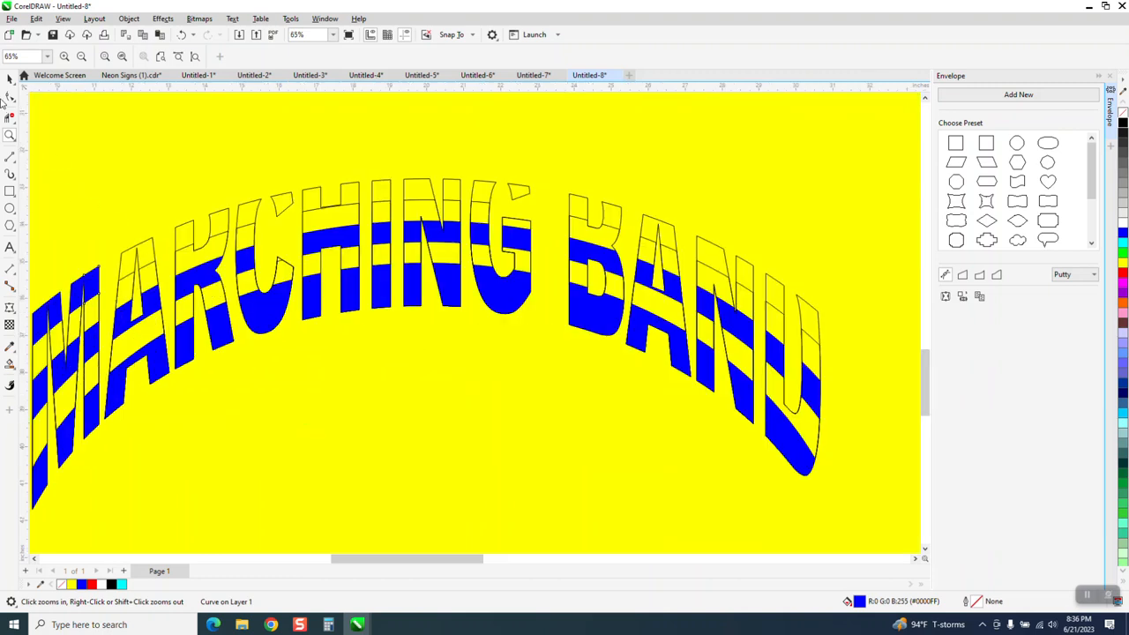
pyautogui.click(10, 363)
pyautogui.click(133, 261)
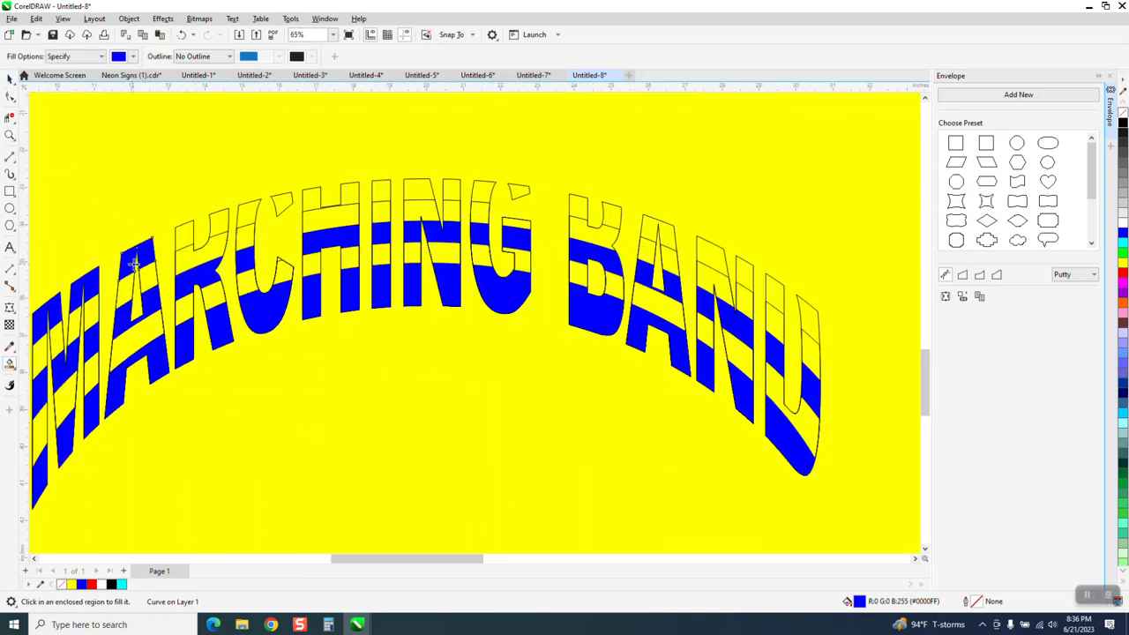
pyautogui.click(182, 241)
pyautogui.click(222, 224)
pyautogui.click(249, 216)
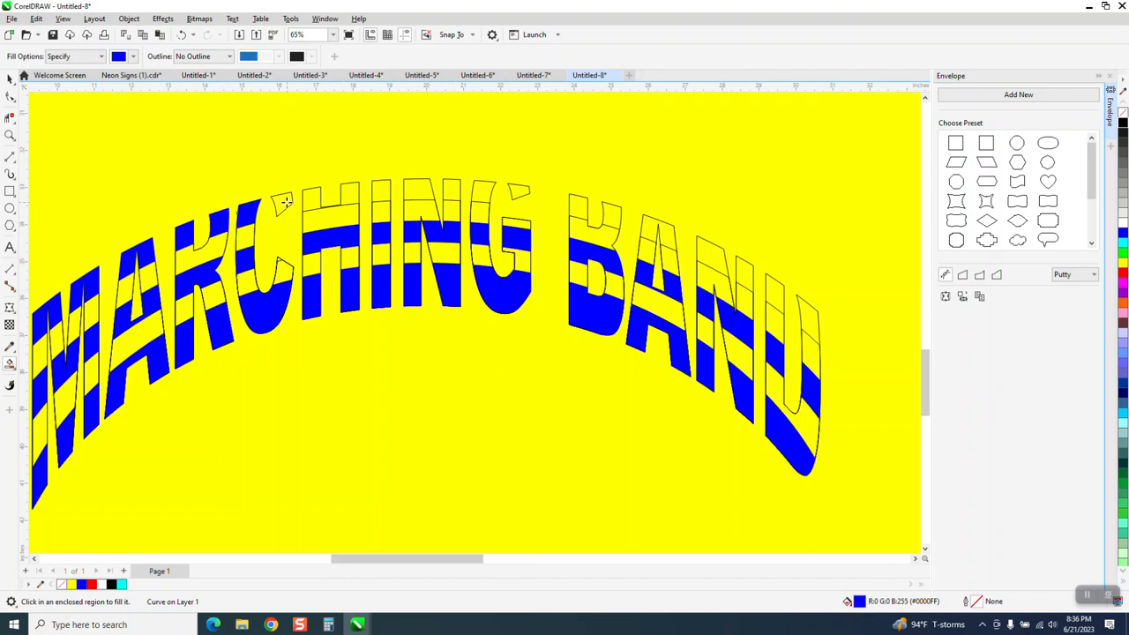
pyautogui.click(287, 204)
pyautogui.click(333, 194)
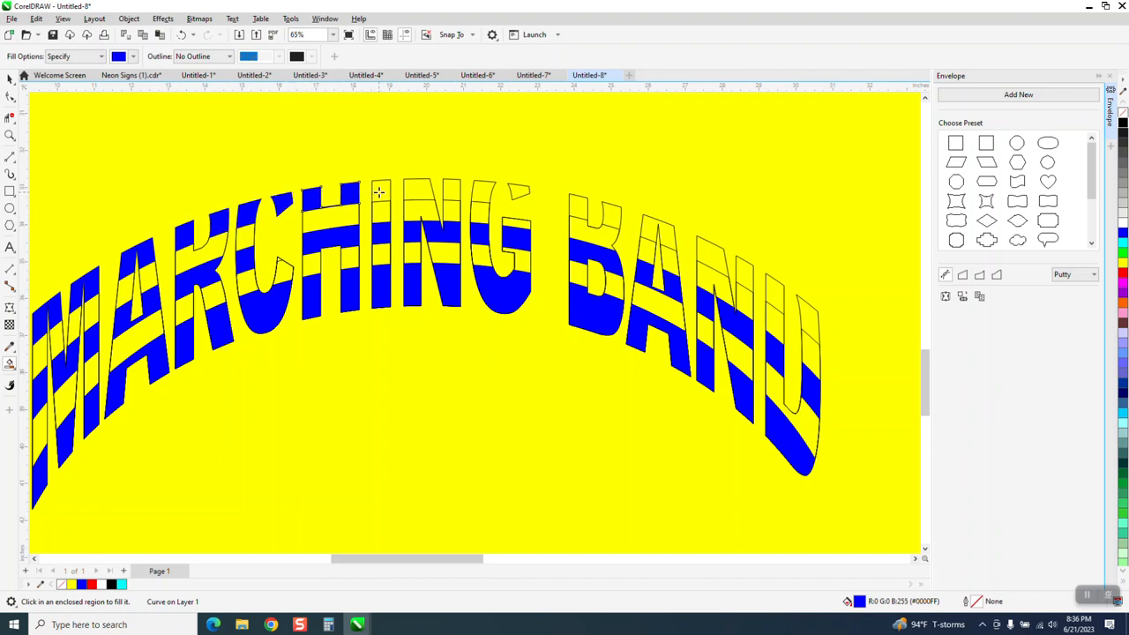
pyautogui.click(378, 191)
pyautogui.click(431, 191)
pyautogui.click(454, 191)
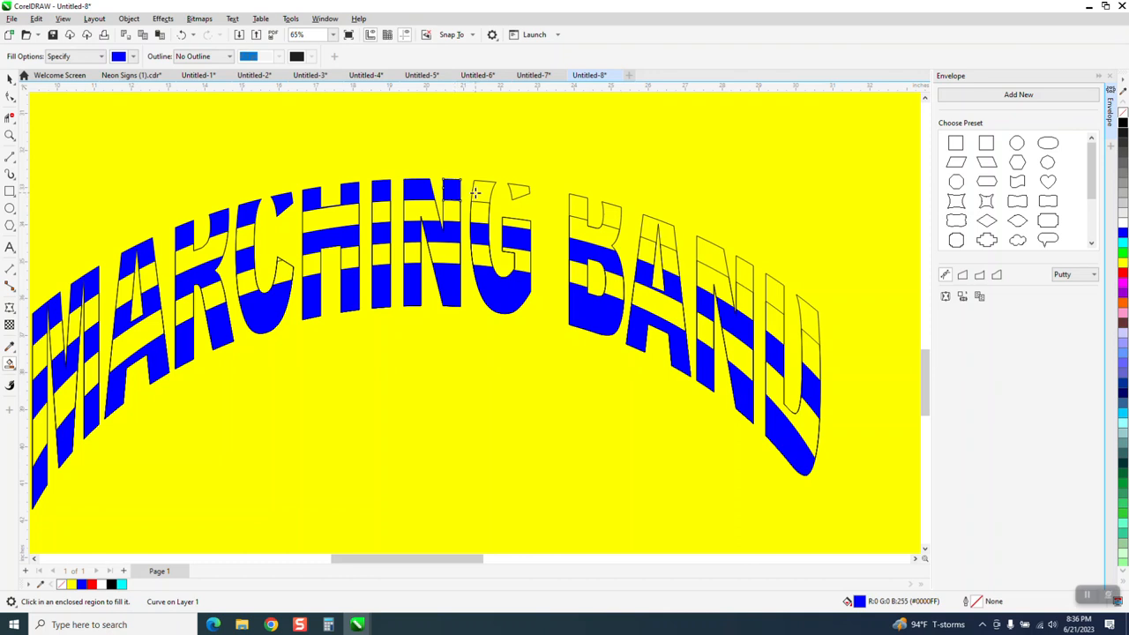
pyautogui.click(485, 189)
pyautogui.click(518, 190)
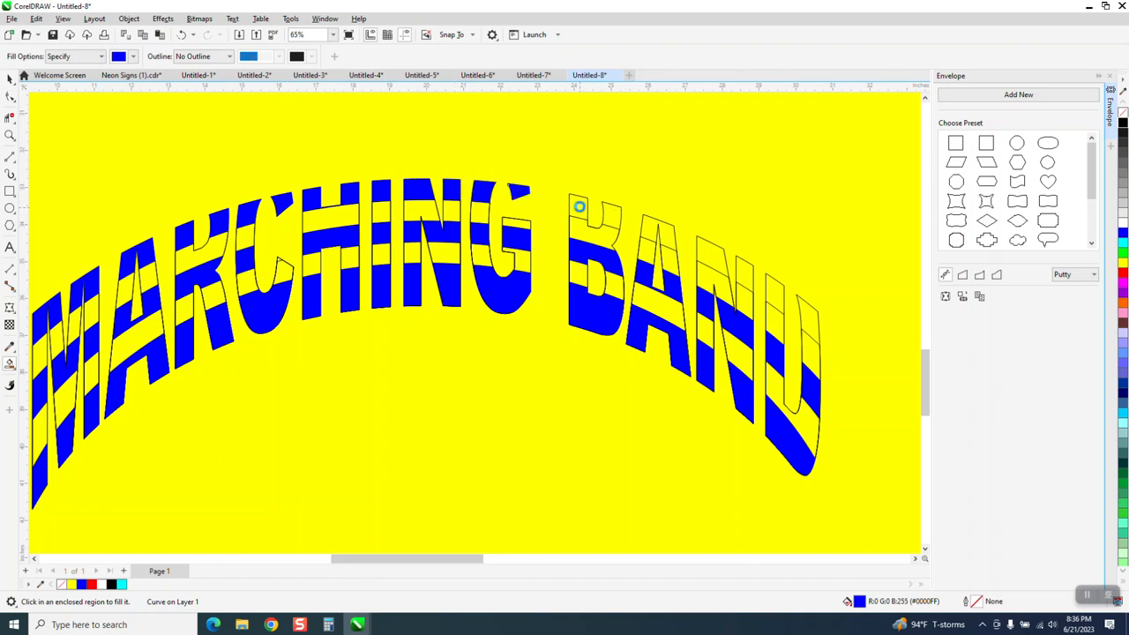
pyautogui.click(579, 206)
pyautogui.click(658, 228)
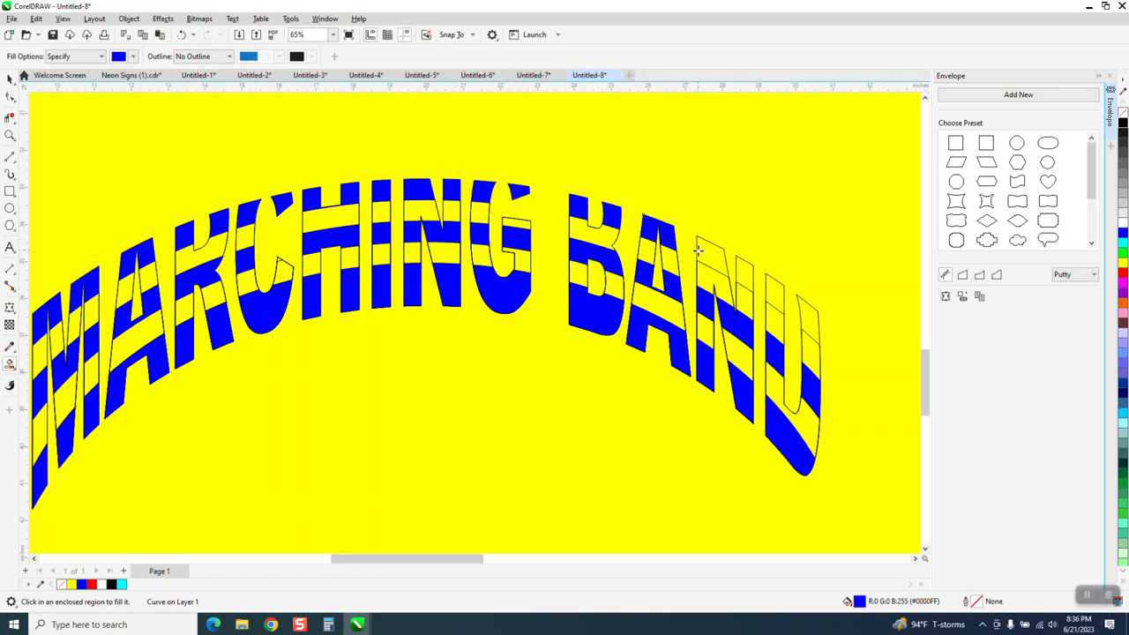
pyautogui.click(711, 253)
pyautogui.click(749, 269)
pyautogui.click(776, 289)
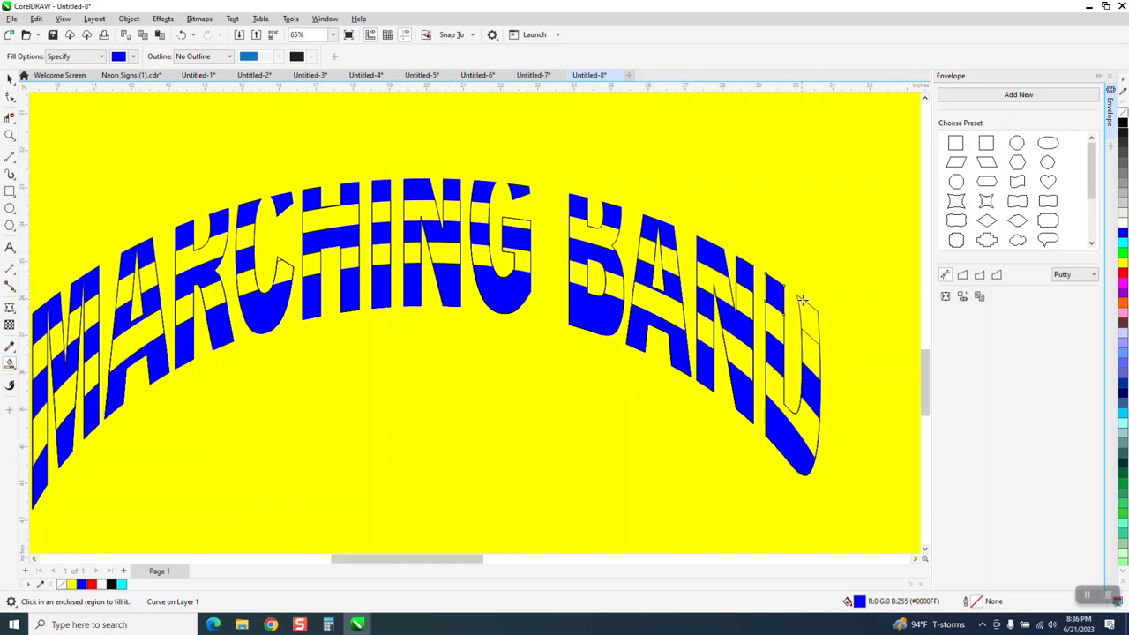
pyautogui.click(814, 315)
# Step: Move the outlined arched MARCHING BAND text on the page 40 inches down, below the blue striped lettering
pyautogui.scroll(-12, 719, 271)
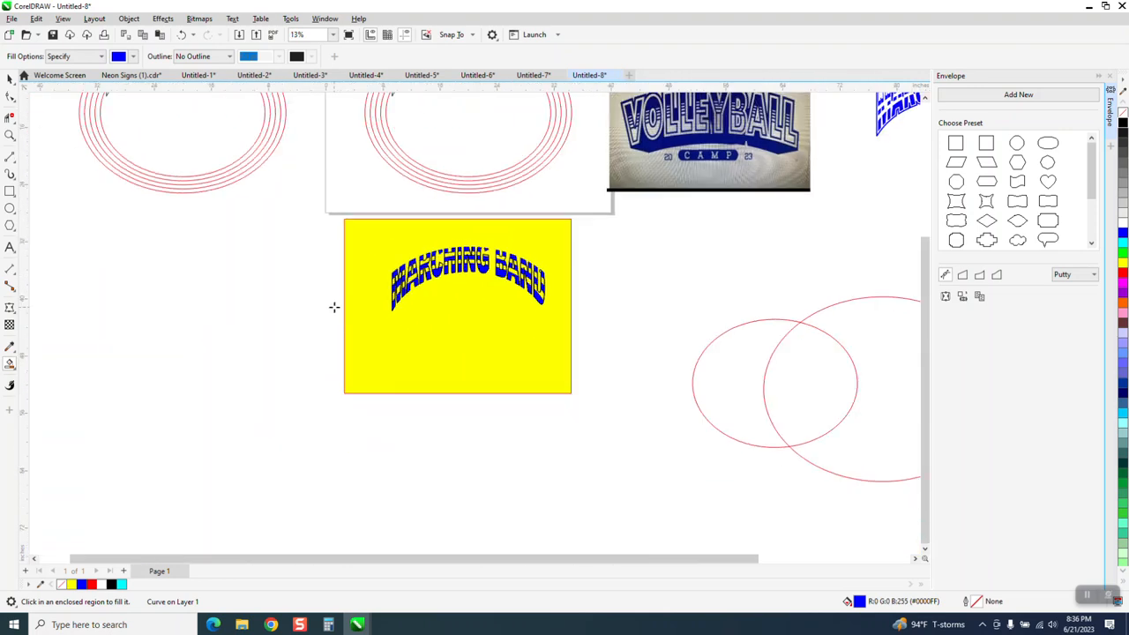
pyautogui.click(9, 78)
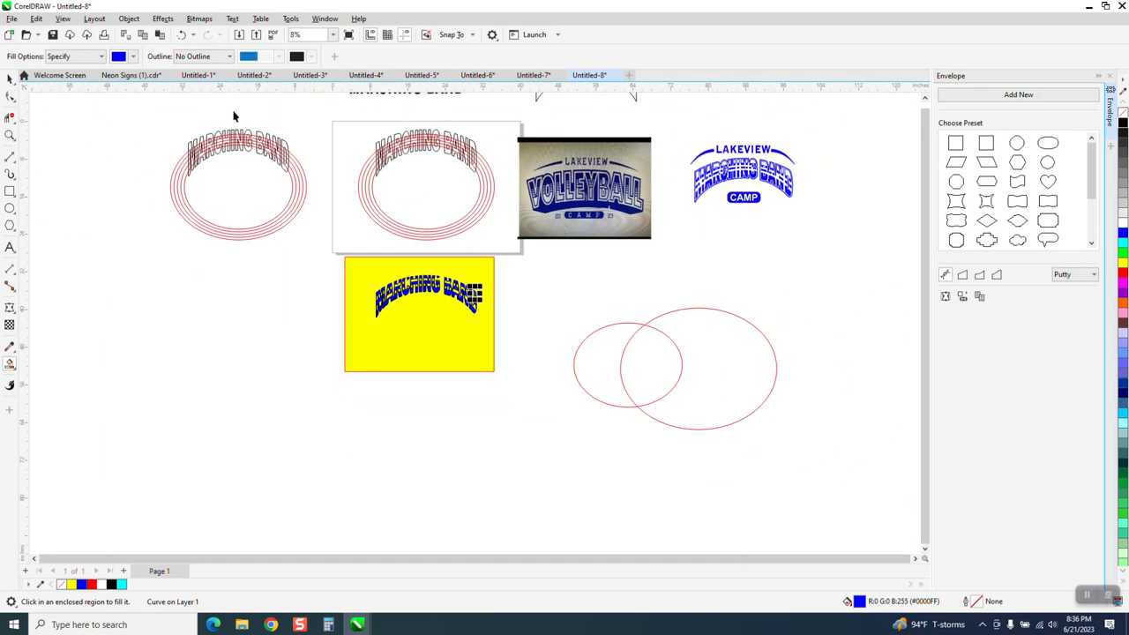
pyautogui.click(388, 141)
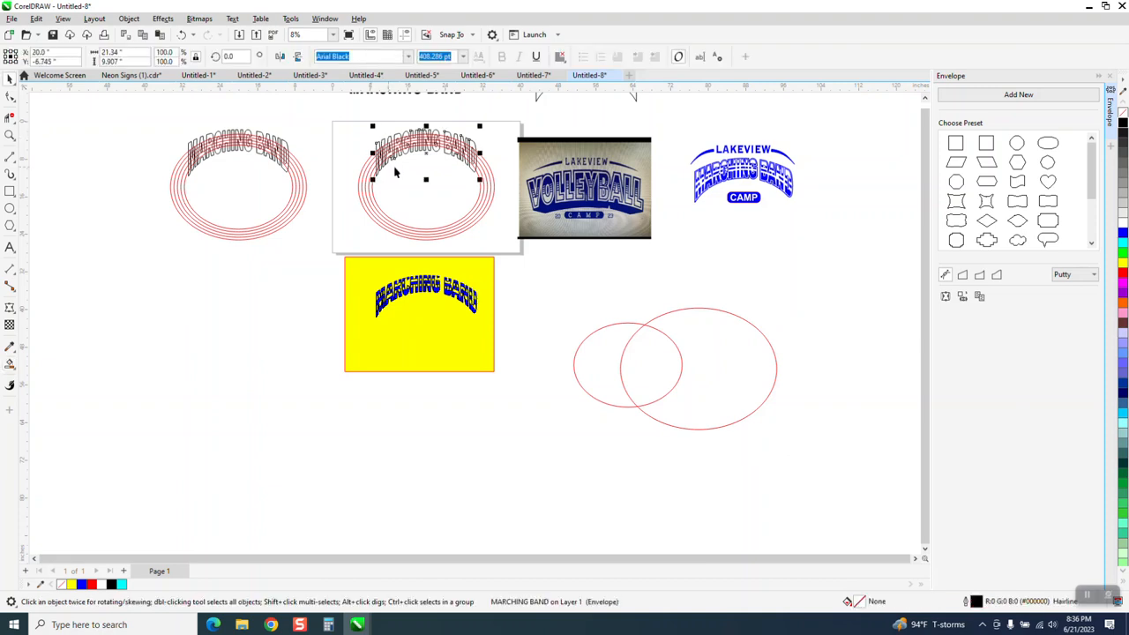
pyautogui.press('Down')
pyautogui.press('Down')
pyautogui.press('Down')
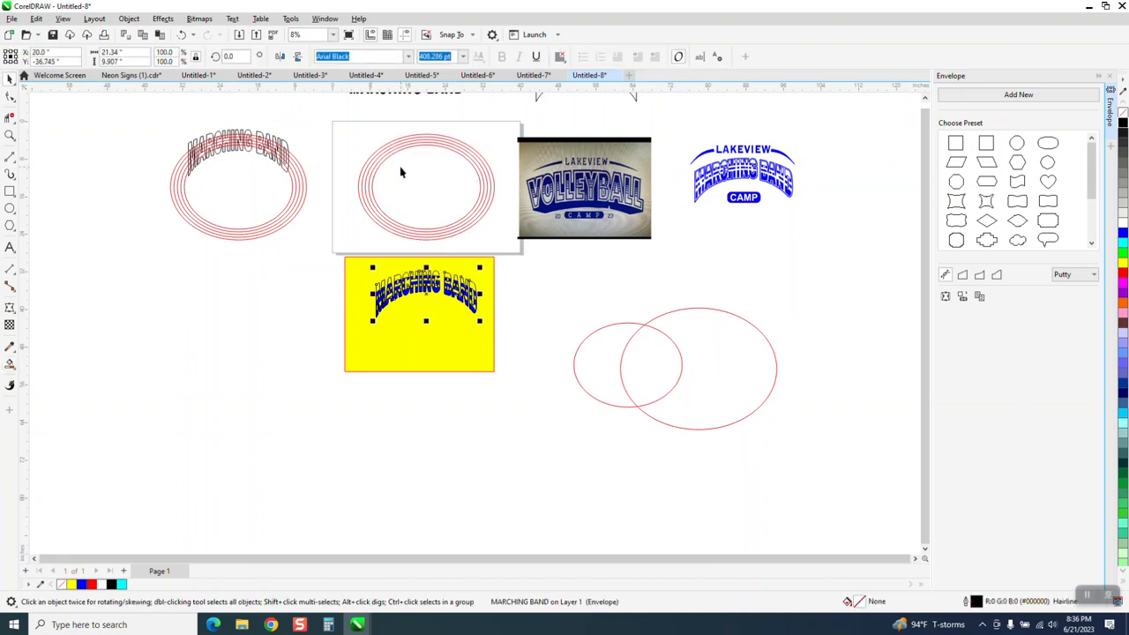
pyautogui.press('Down')
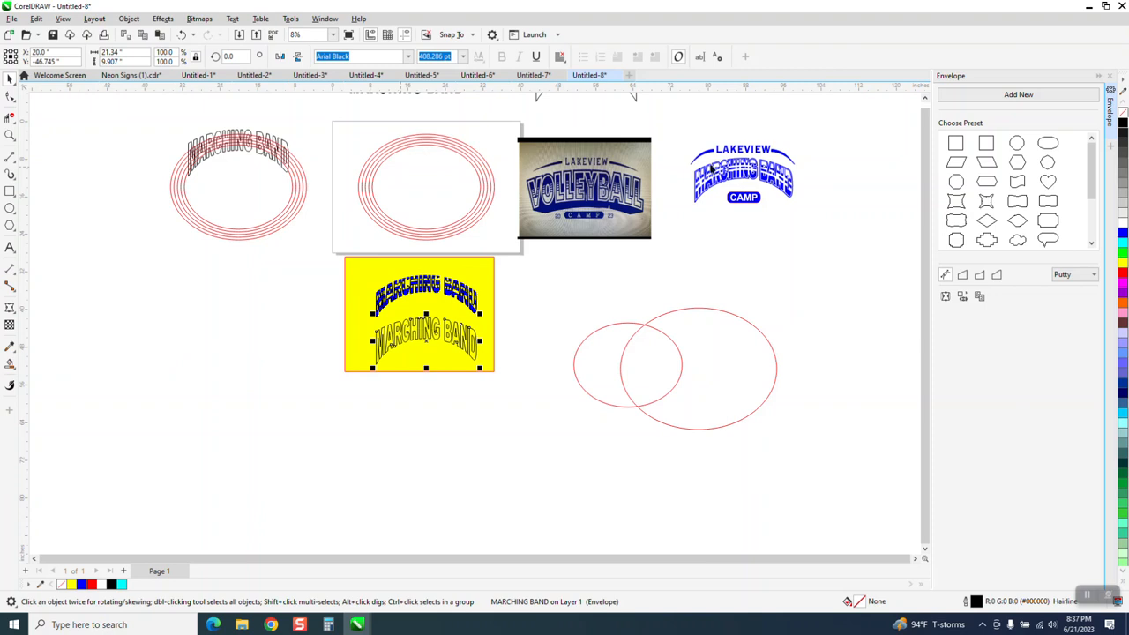
# Step: Place a duplicate of the outlined arched lettering 30 inches to the left, keeping one copy on the yellow rectangle
pyautogui.press('Left')
pyautogui.press('Left')
pyautogui.press('Left')
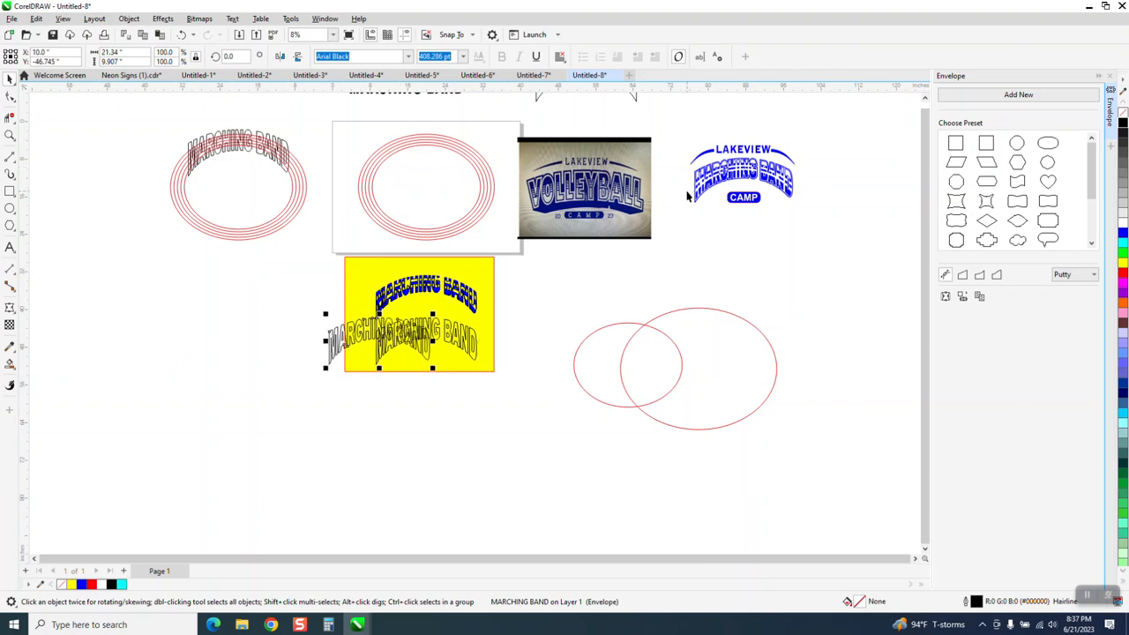
pyautogui.press('Right')
pyautogui.press('Right')
pyautogui.press('Right')
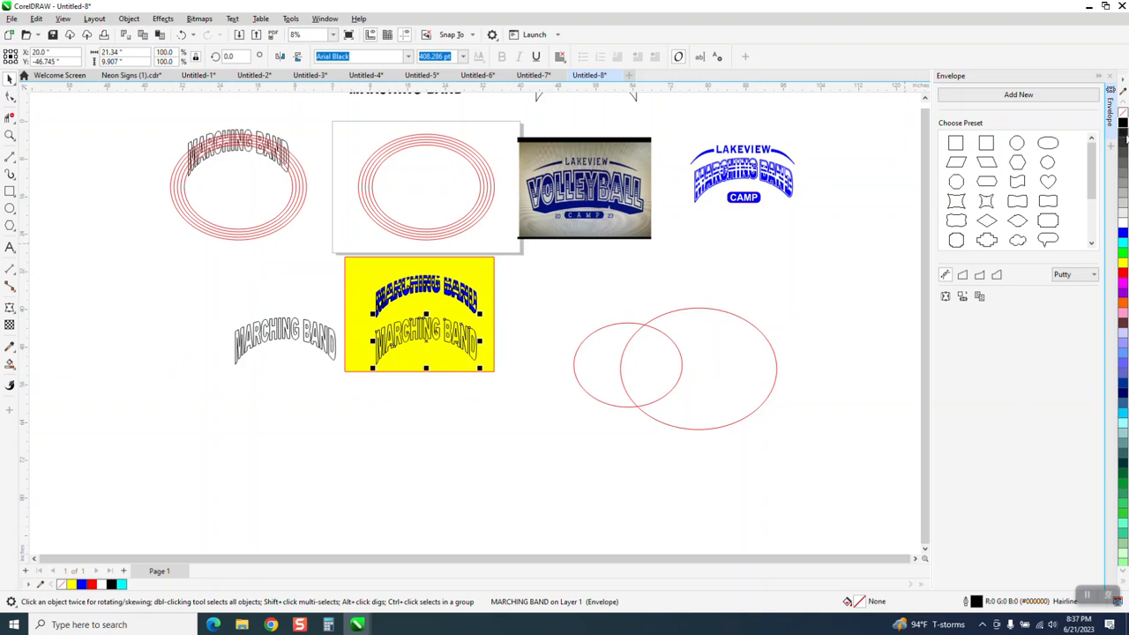
# Step: Fill the outlined lettering on the yellow rectangle with white and move it 10 inches up behind the blue stripes
pyautogui.click(1121, 227)
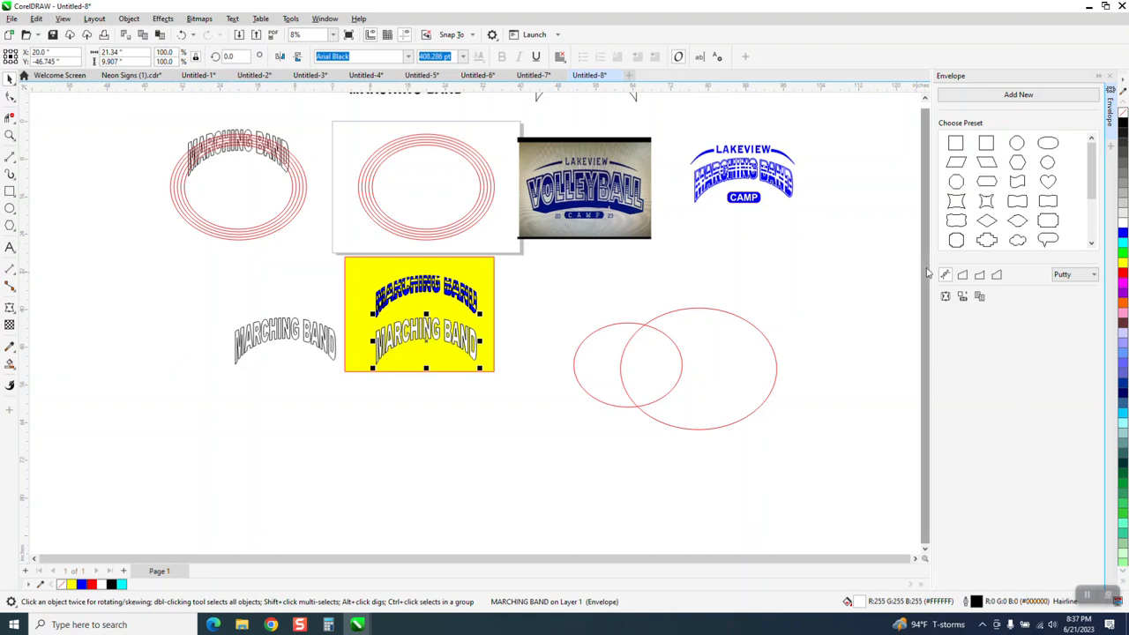
pyautogui.hotkey('ctrl', 'z')
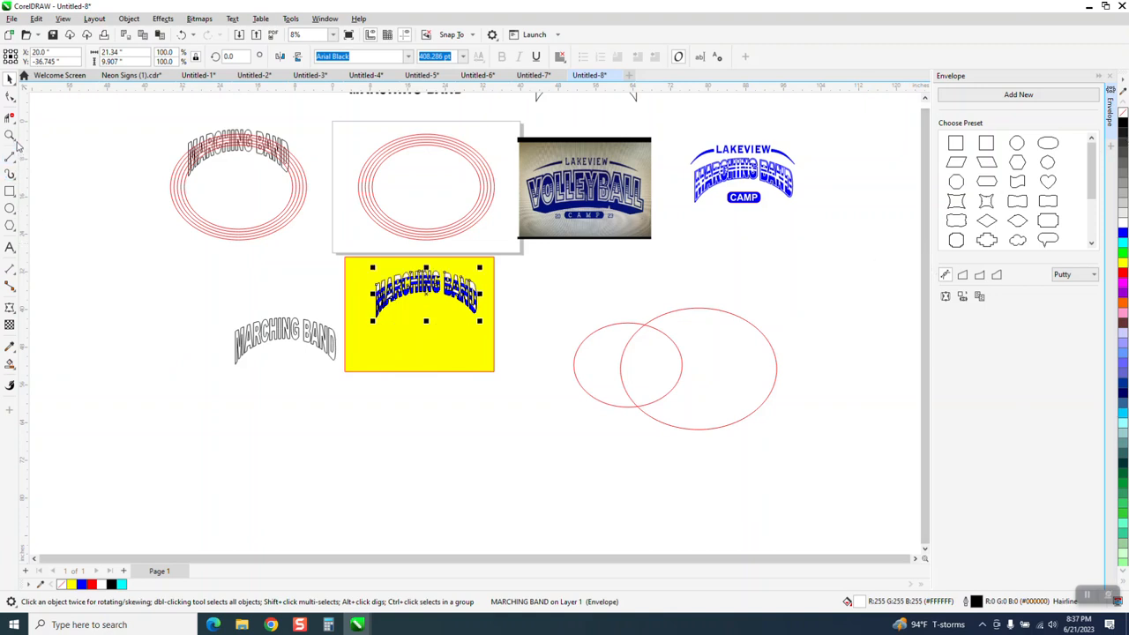
pyautogui.press('z')
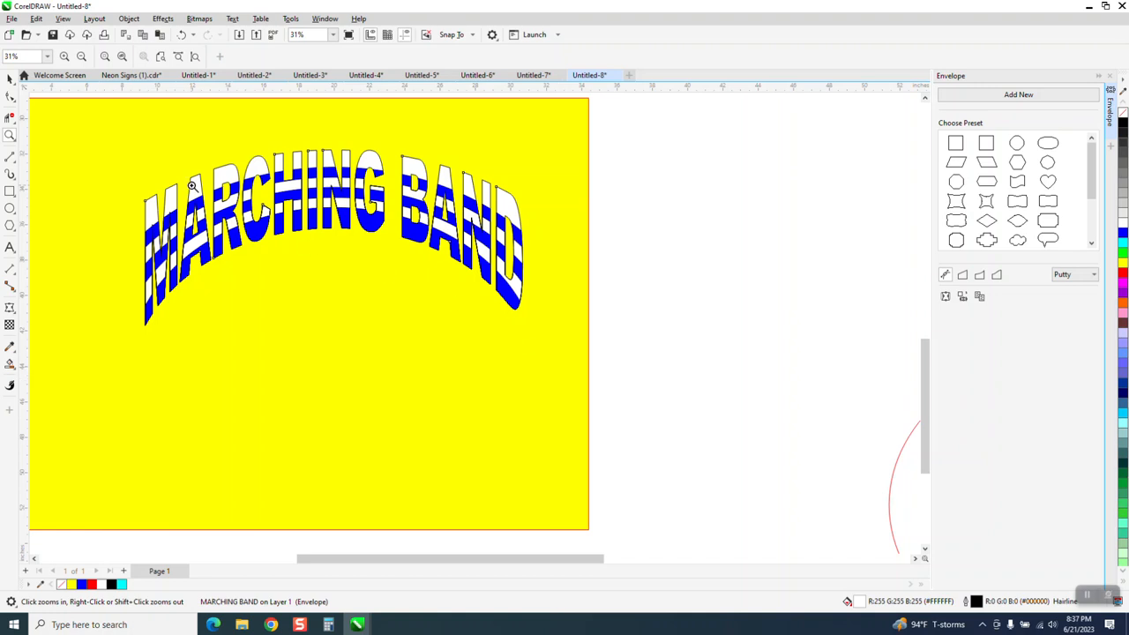
# Step: Move the white lettering 10 inches down, remove its outline, and move it back up behind the blue stripes
pyautogui.click(9, 79)
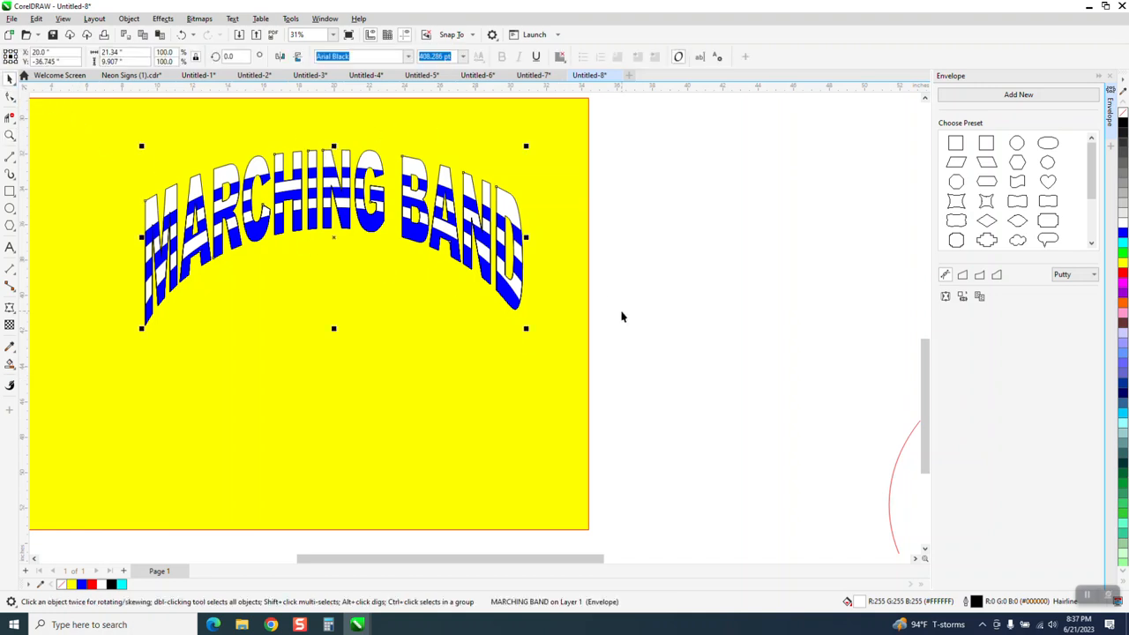
pyautogui.hotkey('ctrl', 'd')
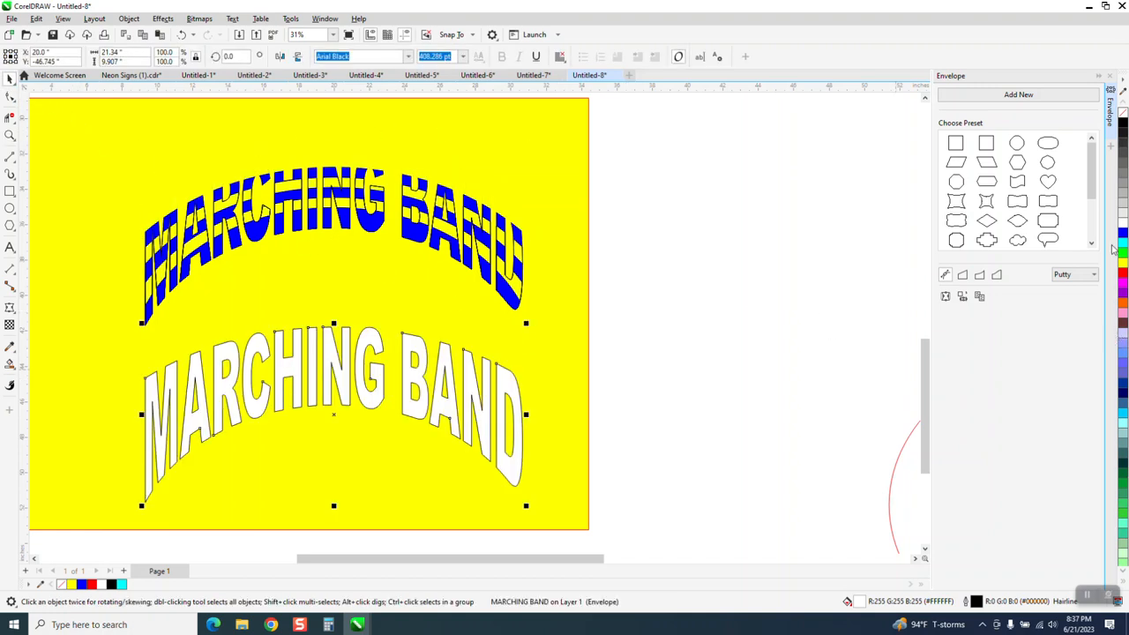
pyautogui.rightClick(1123, 115)
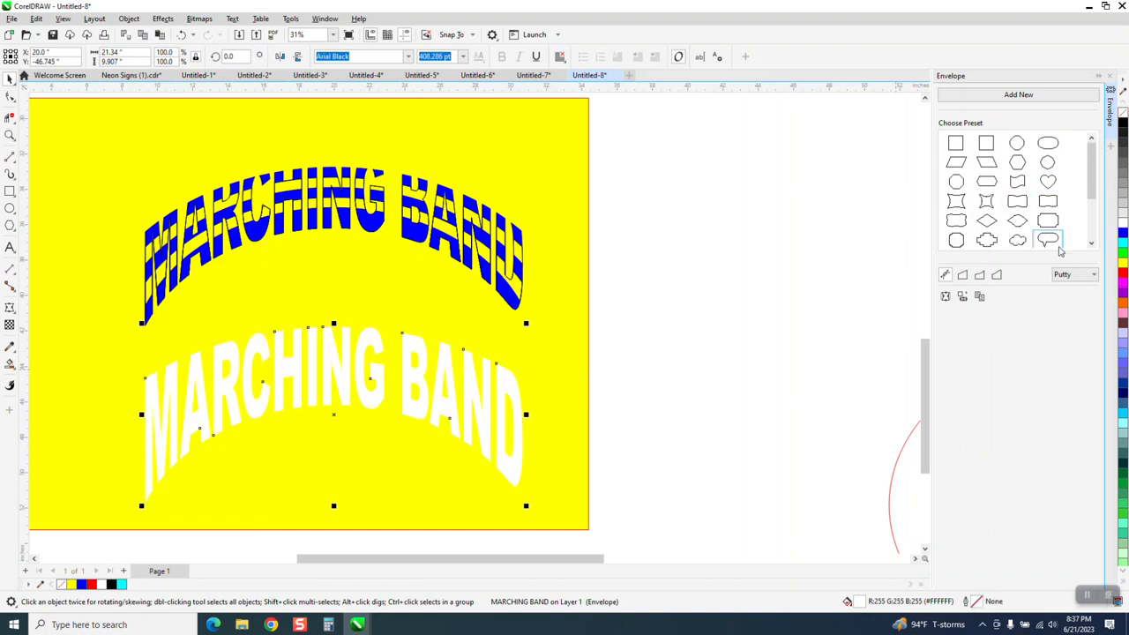
pyautogui.press('Up')
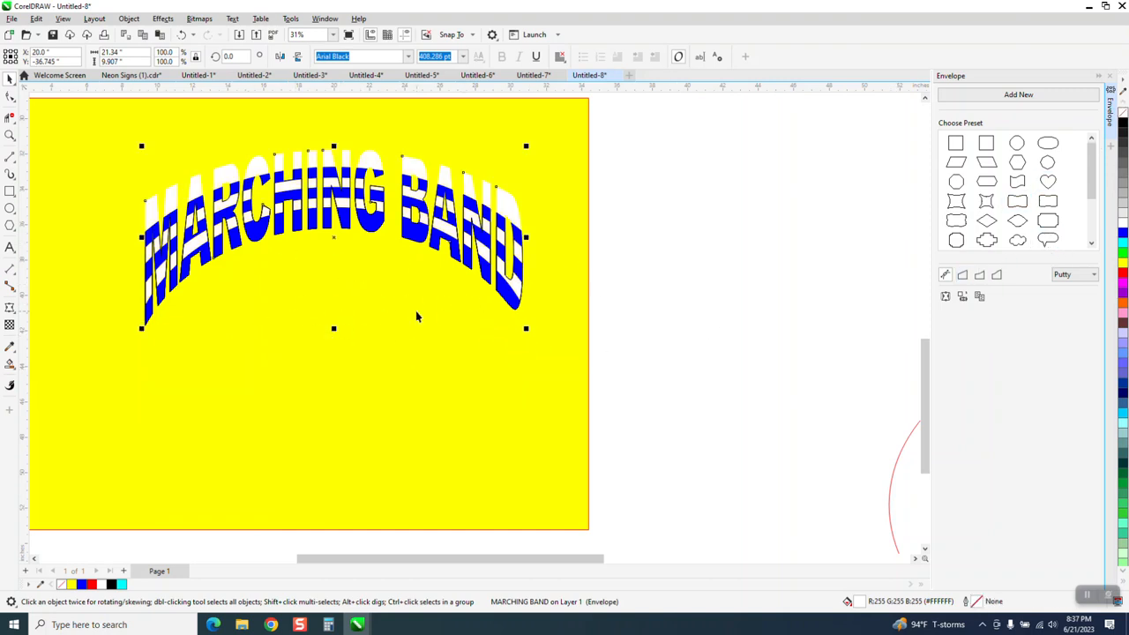
pyautogui.scroll(-6, 416, 311)
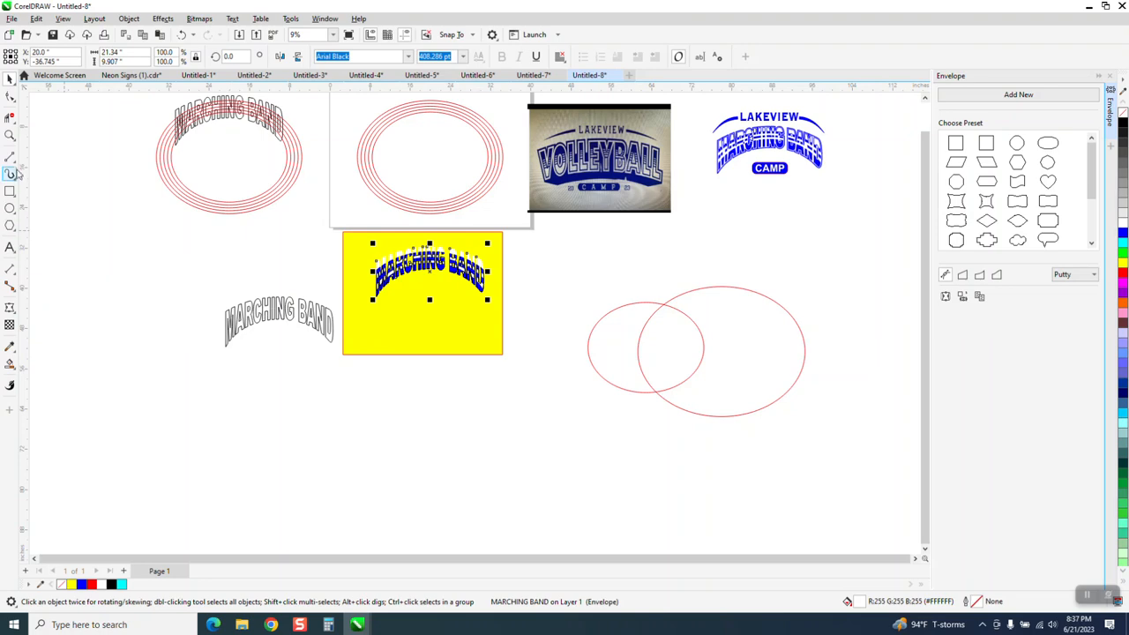
# Step: Color the outline of the arched MARCHING BAND copy left of the yellow rectangle blue
pyautogui.click(10, 134)
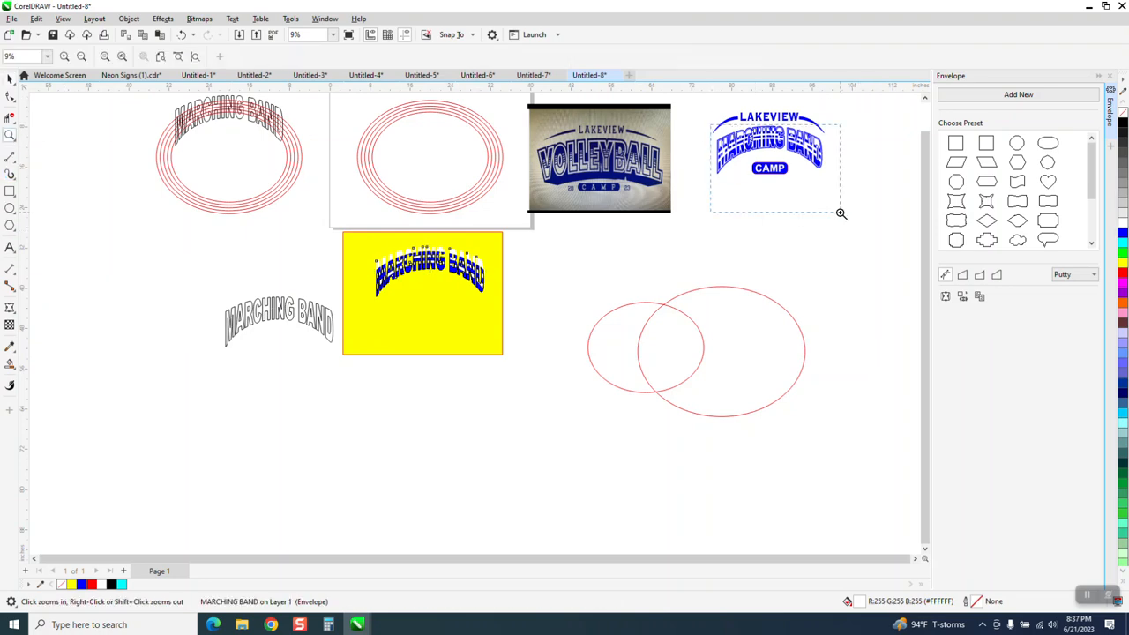
pyautogui.moveTo(383, 226); pyautogui.dragTo(711, 126)
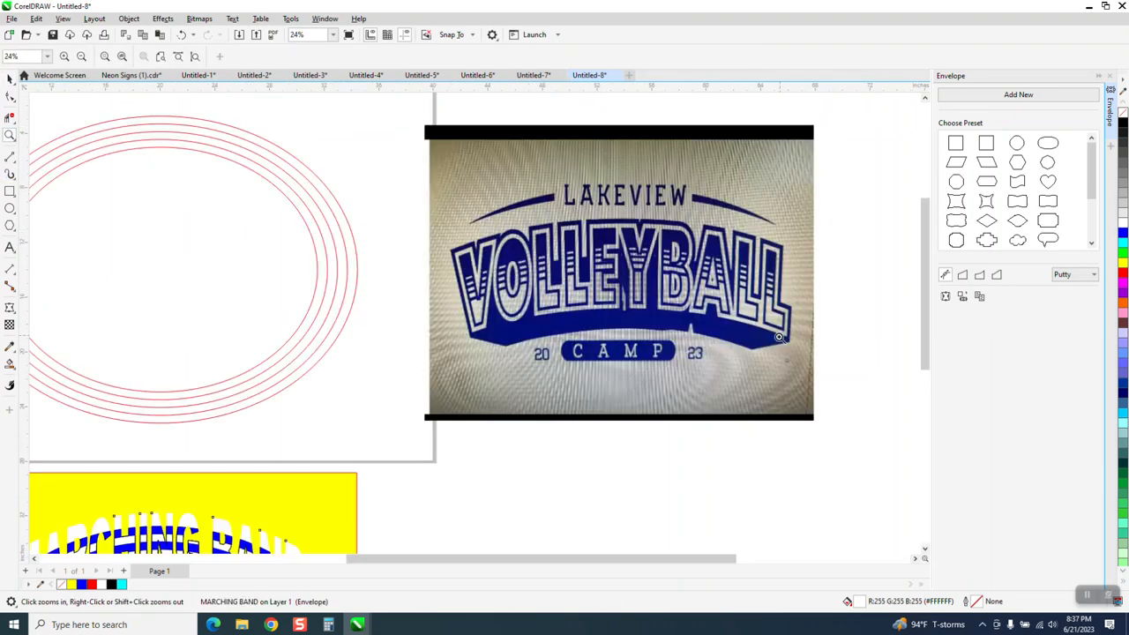
pyautogui.rightClick(785, 297)
pyautogui.rightClick(771, 265)
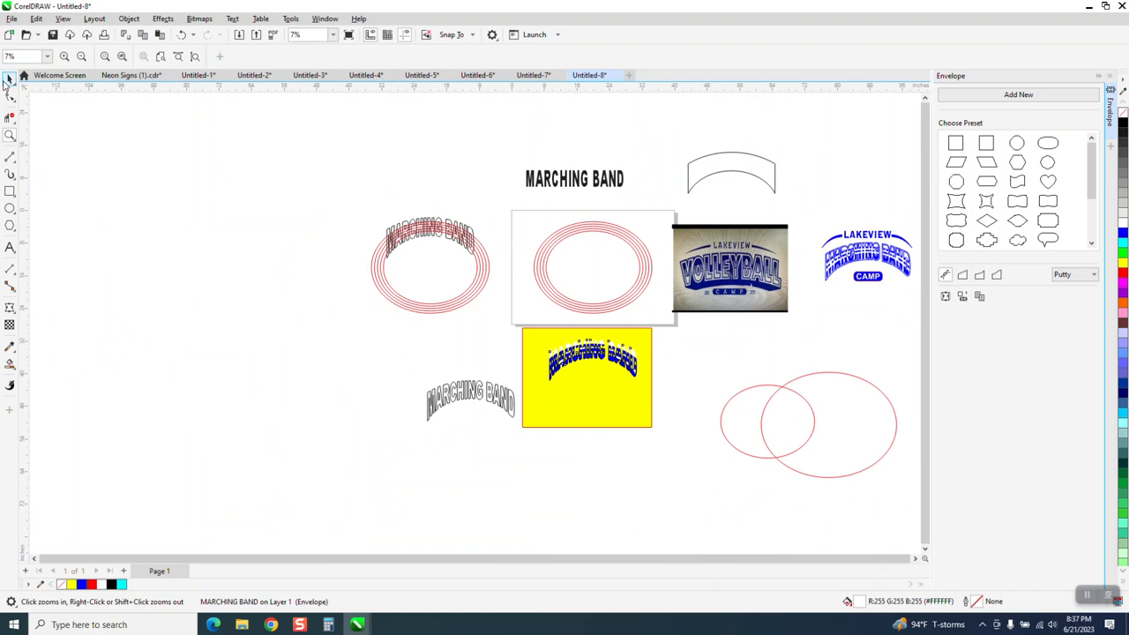
pyautogui.click(10, 78)
pyautogui.moveTo(421, 372); pyautogui.dragTo(521, 450)
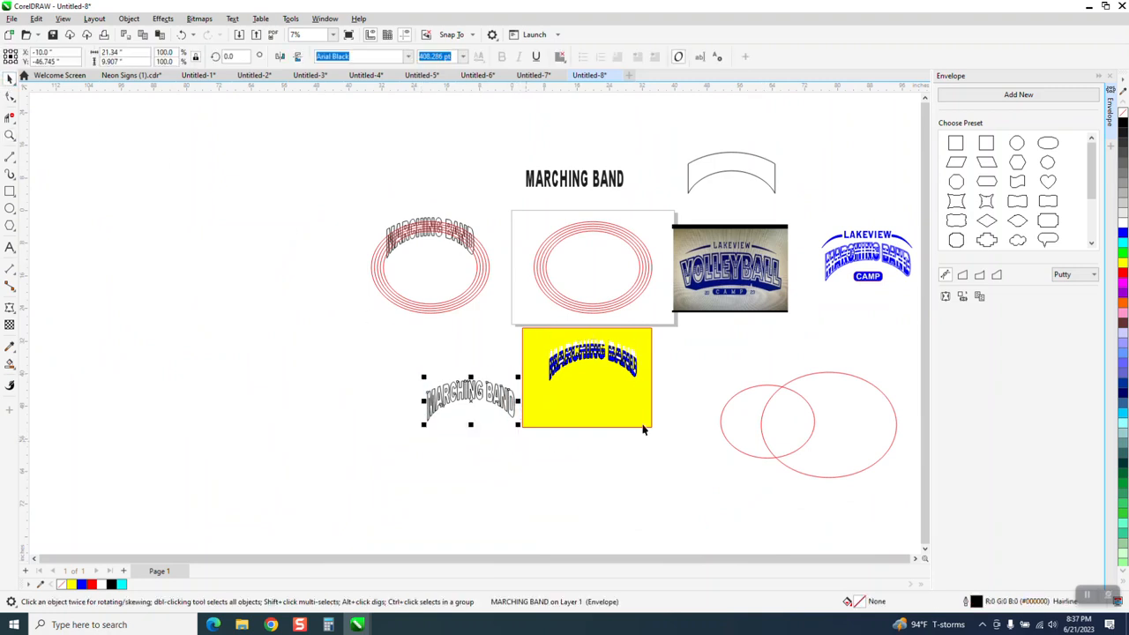
pyautogui.click(1123, 233)
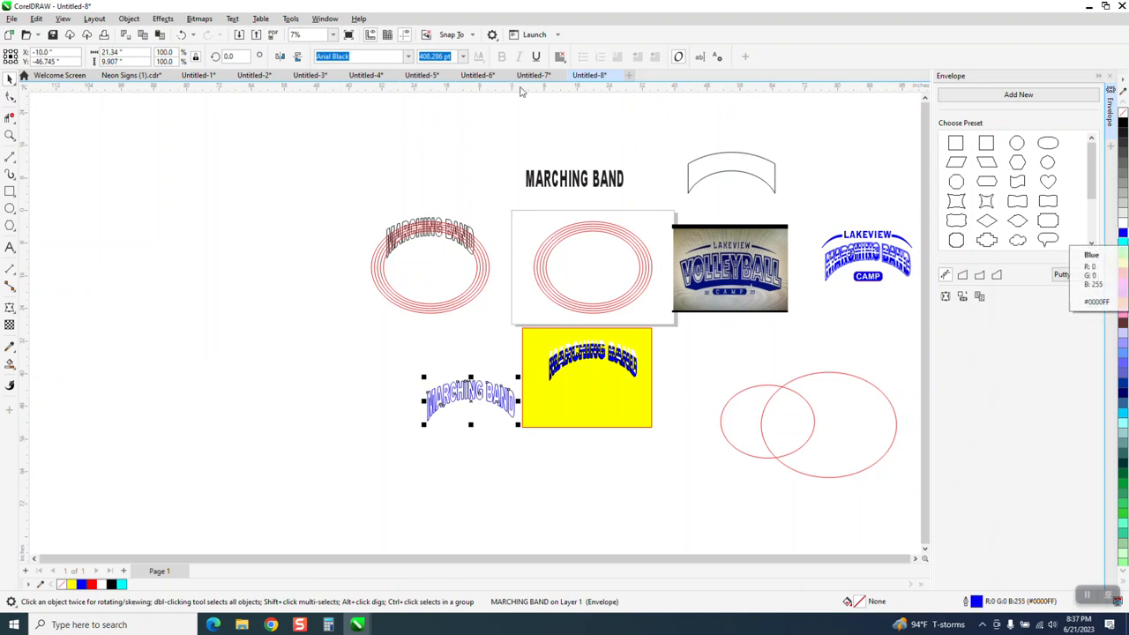
pyautogui.click(463, 56)
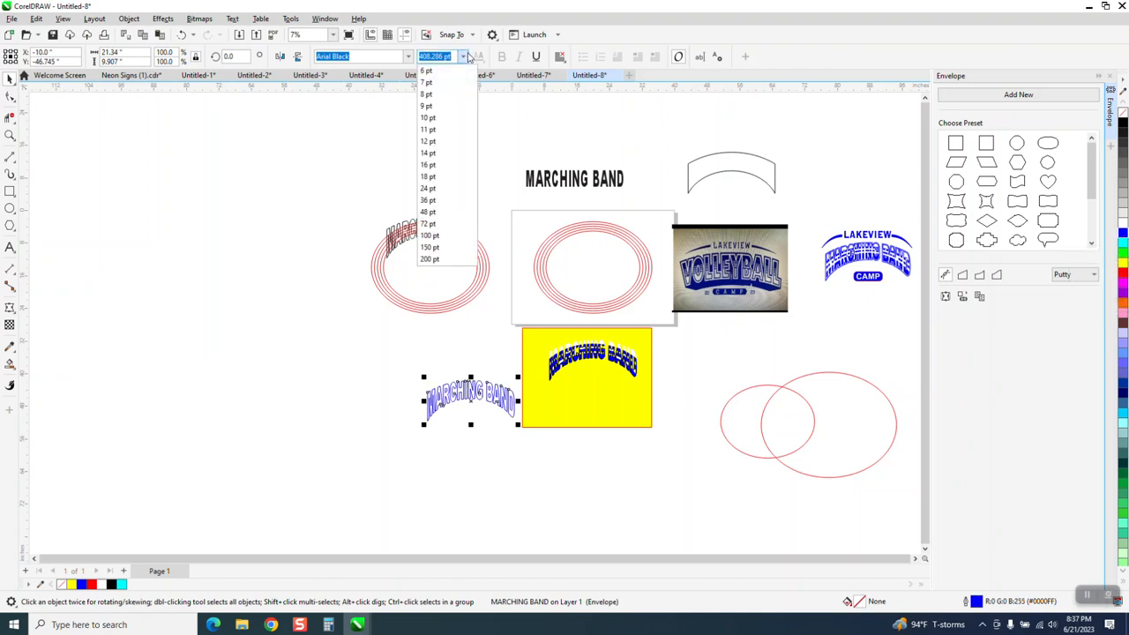
pyautogui.click(428, 213)
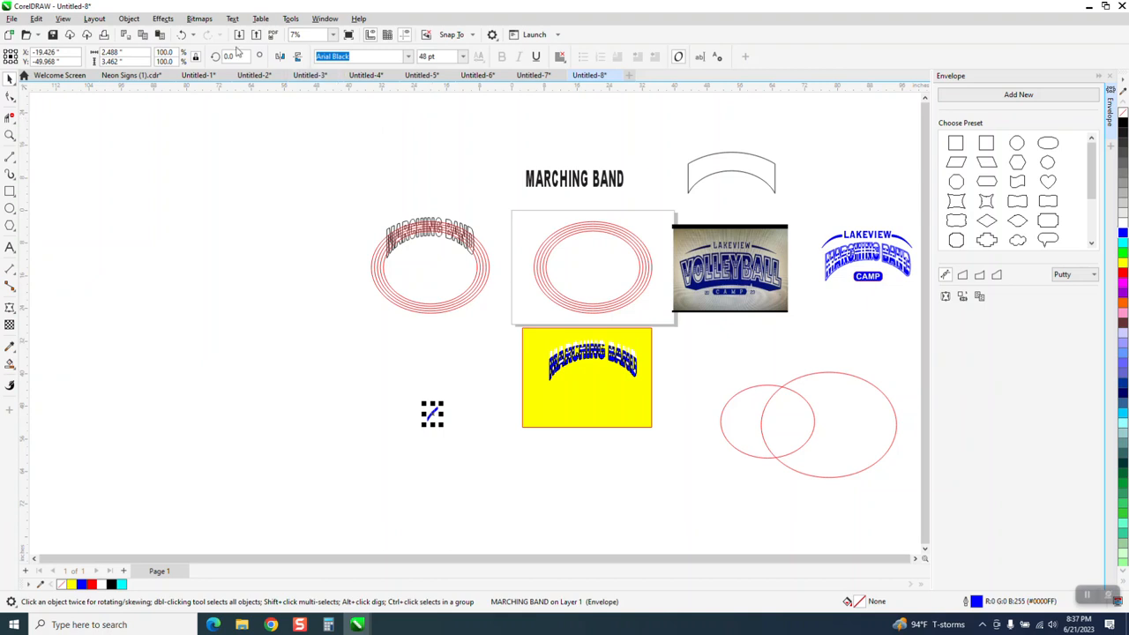
pyautogui.click(181, 34)
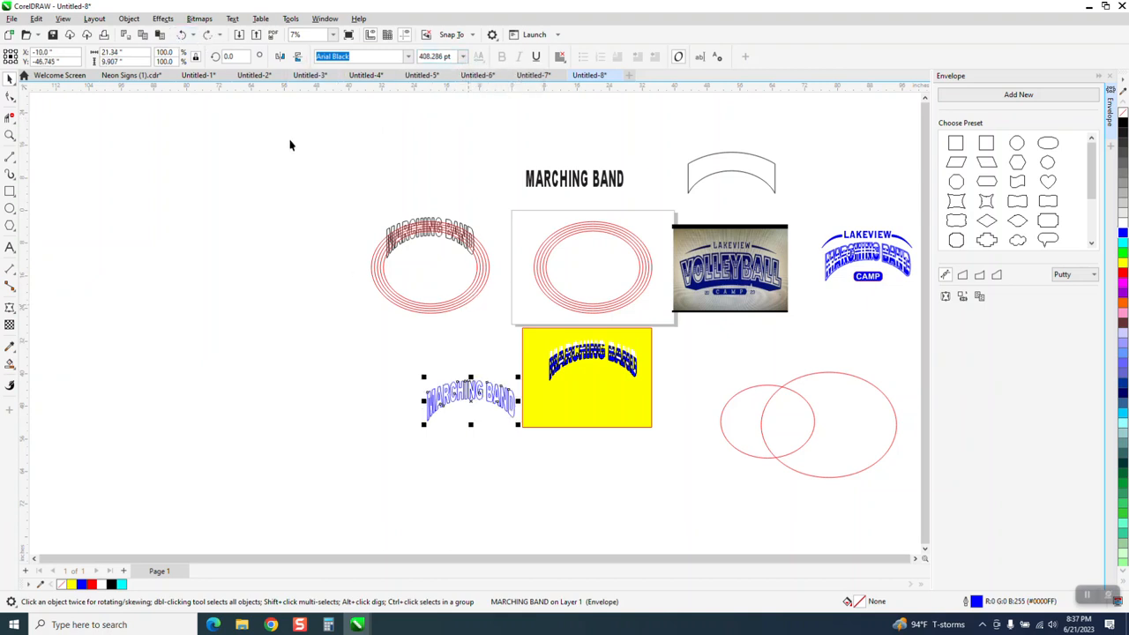
# Step: Convert the blue outlined lettering to curves and set its outline width to 12 pt
pyautogui.click(129, 19)
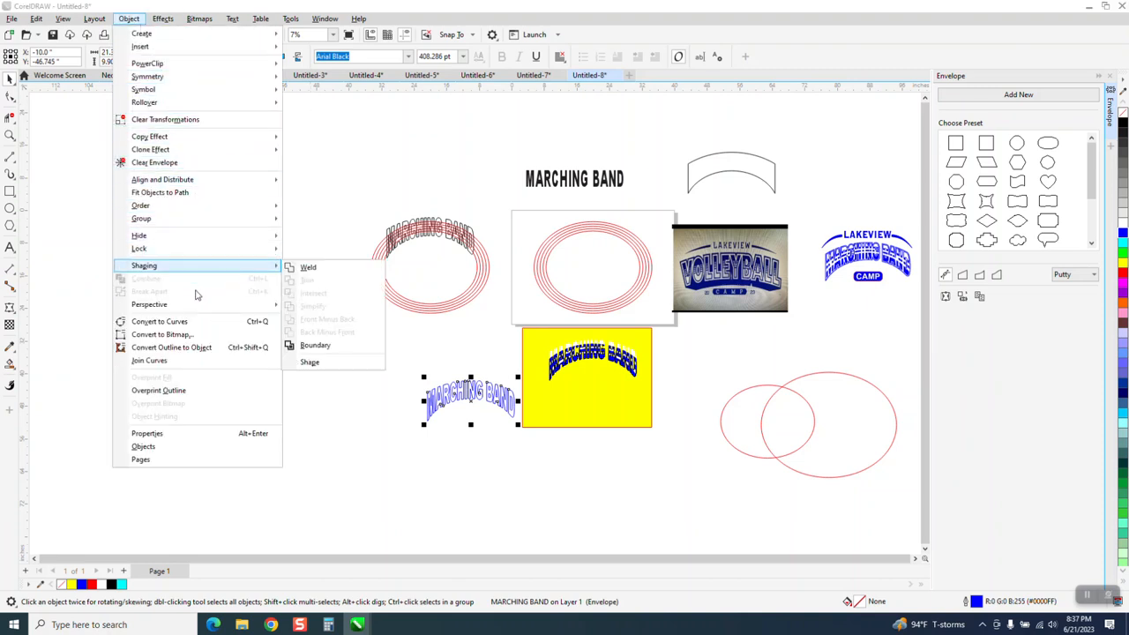
pyautogui.click(159, 321)
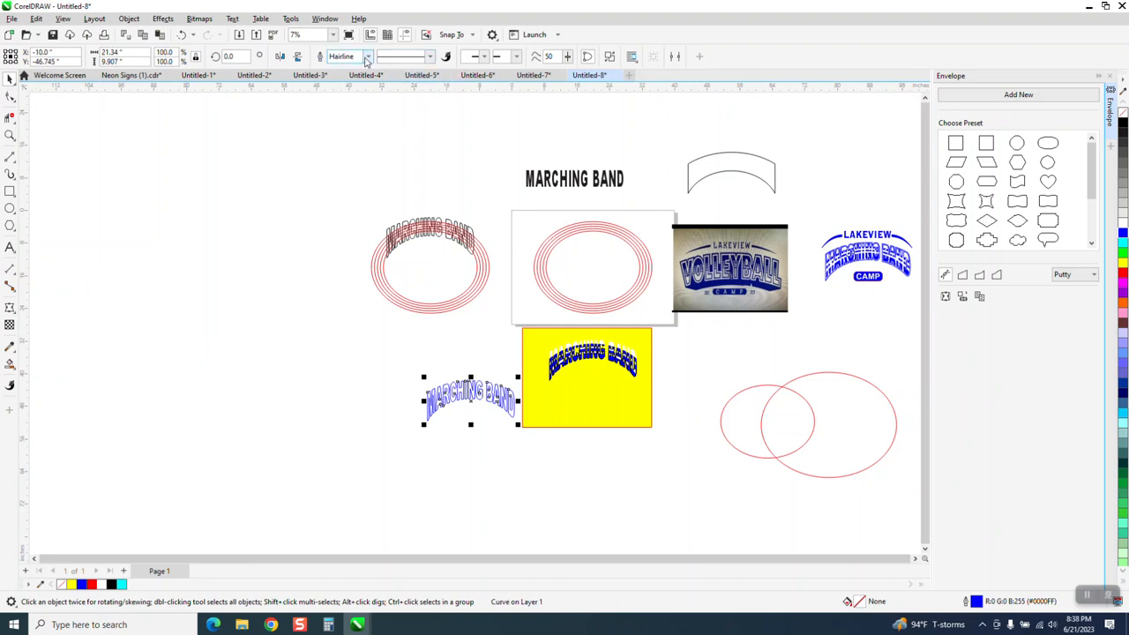
pyautogui.click(368, 57)
pyautogui.click(332, 167)
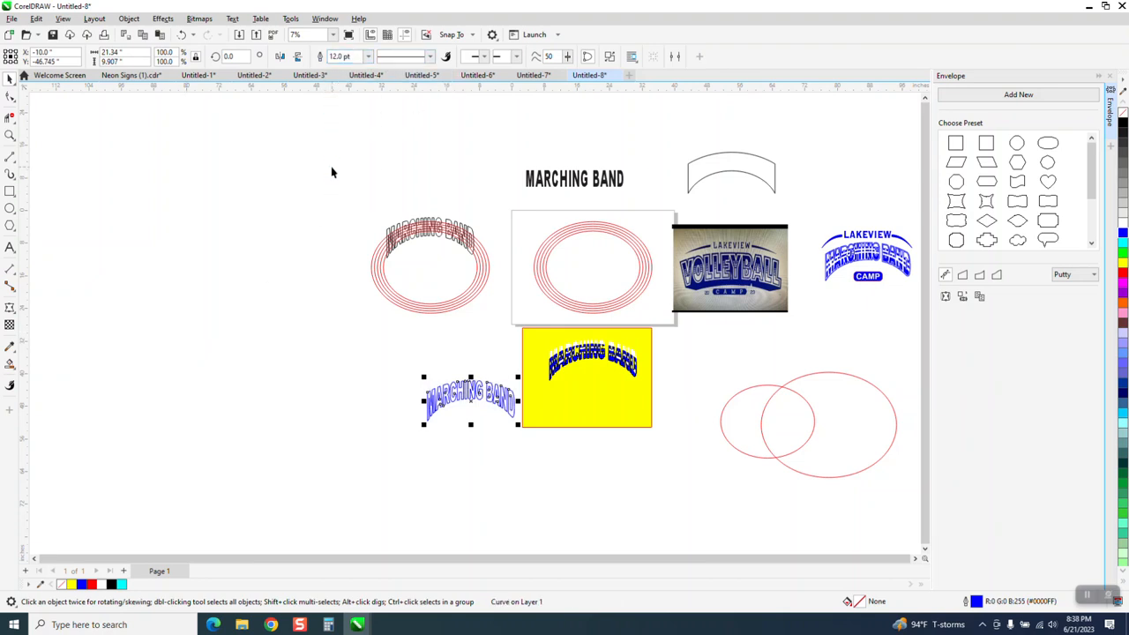
# Step: Move the blue outlined lettering 10 inches up and 30 inches right, over the striped lettering on the yellow rectangle
pyautogui.press('Up')
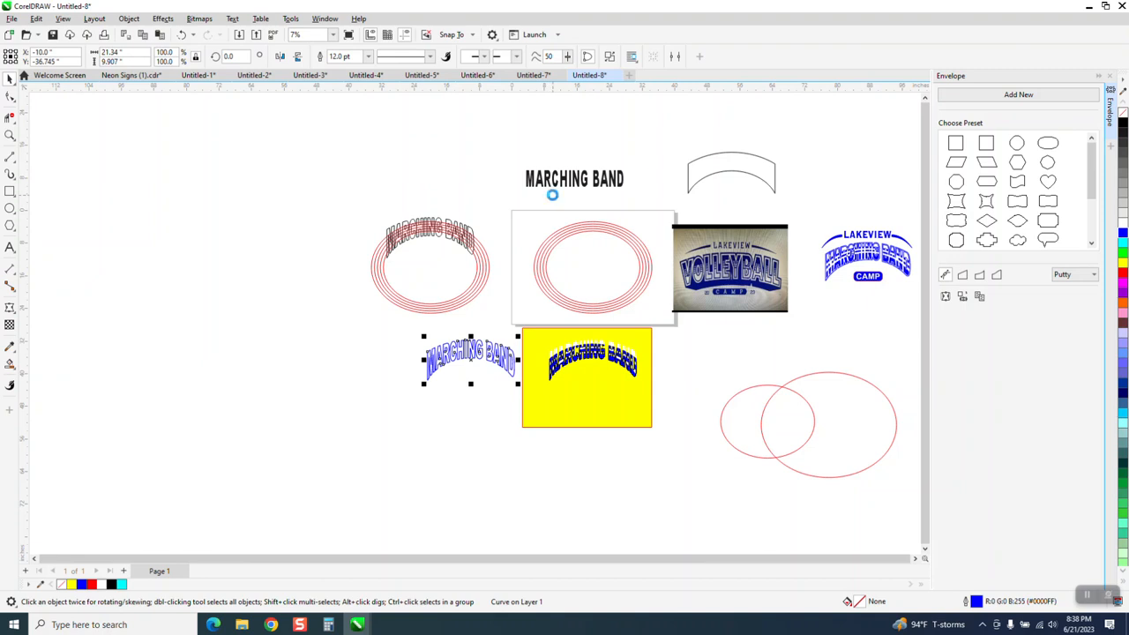
pyautogui.press('Right')
pyautogui.press('Right')
pyautogui.press('Right')
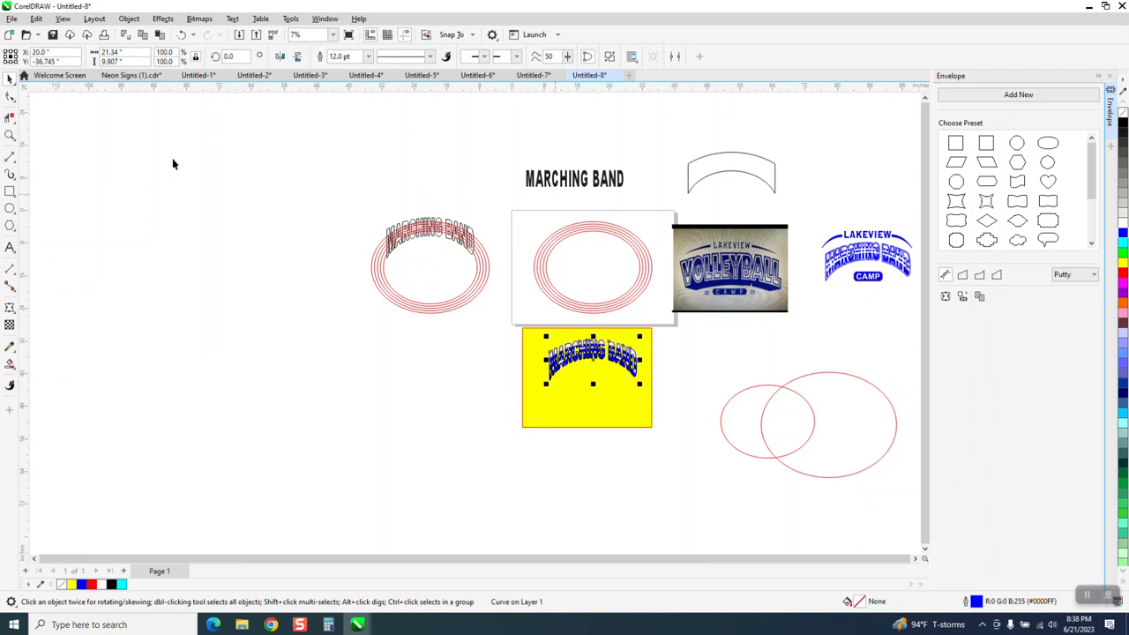
# Step: Examine the striped lettering with its blue outline on the yellow rectangle up close
pyautogui.press('z')
pyautogui.moveTo(559, 327); pyautogui.dragTo(718, 398)
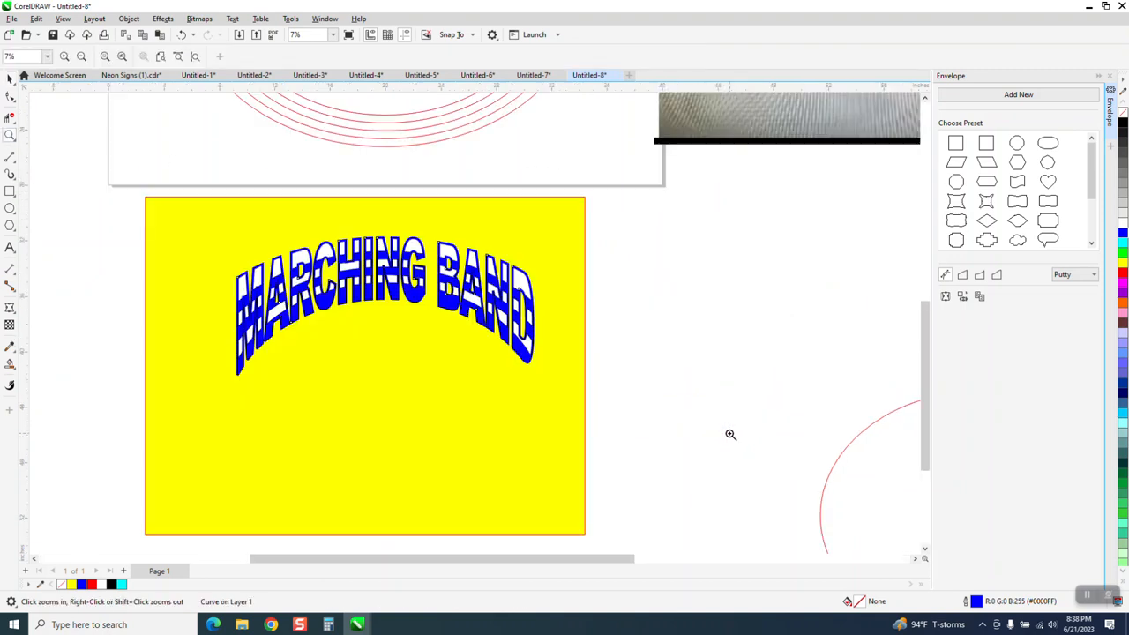
pyautogui.rightClick(445, 344)
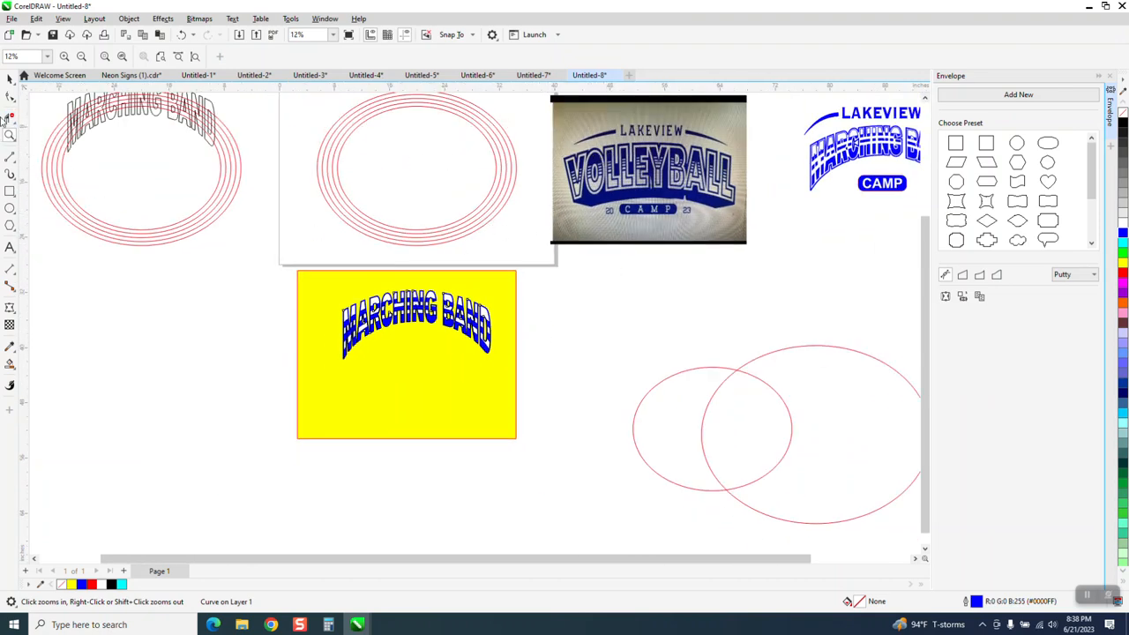
pyautogui.click(10, 79)
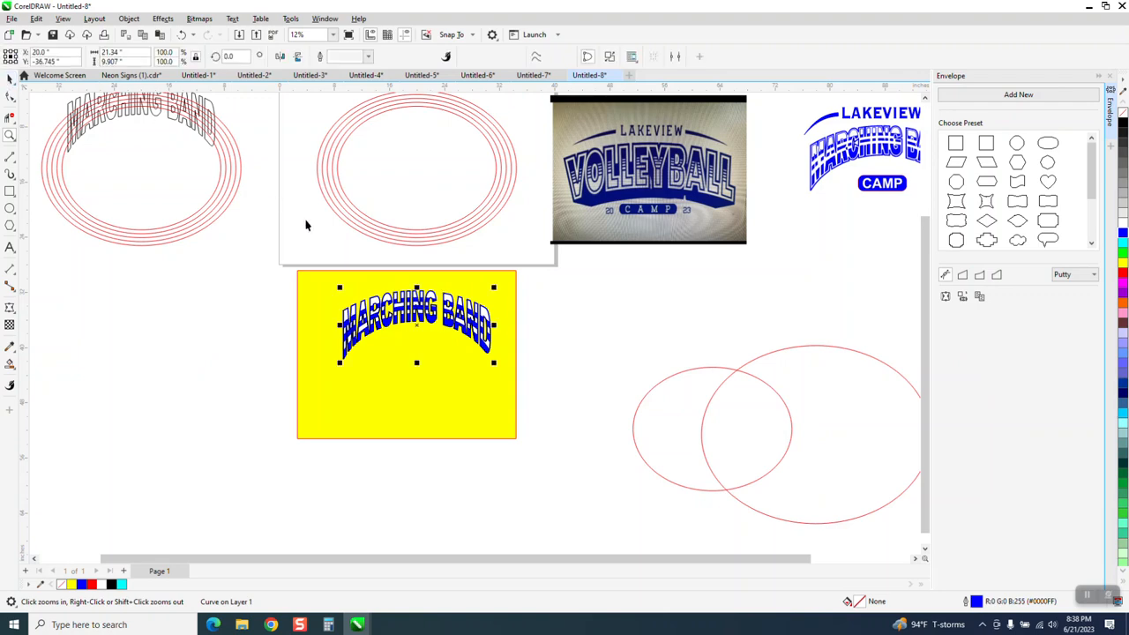
pyautogui.click(10, 135)
pyautogui.moveTo(536, 357); pyautogui.dragTo(609, 371)
pyautogui.scroll(-3, 285, 231)
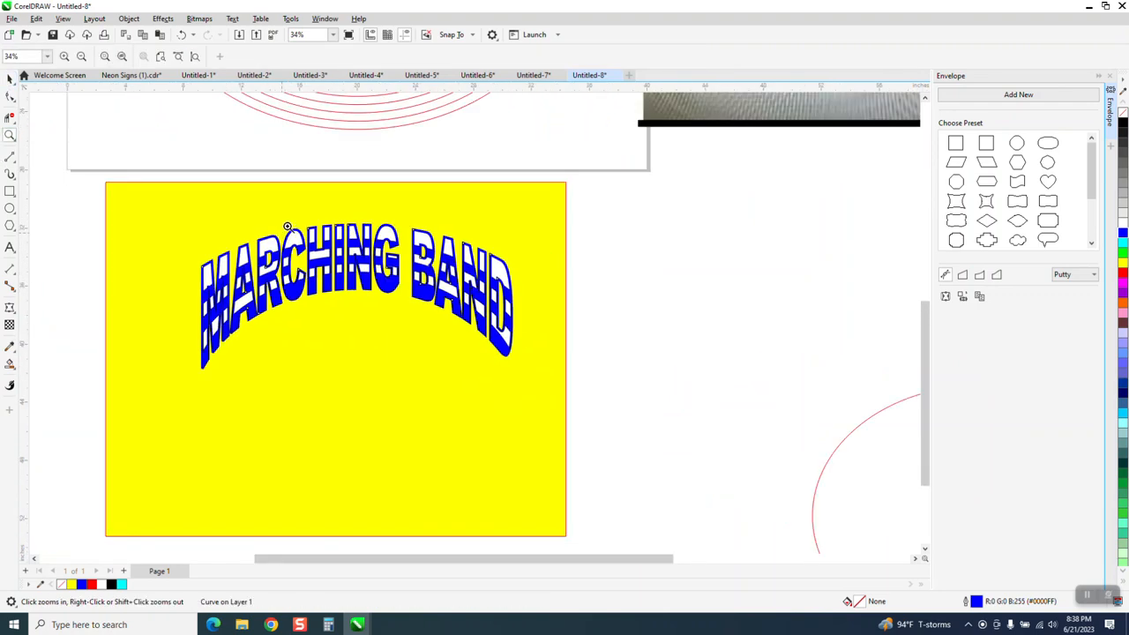
pyautogui.click(9, 78)
pyautogui.scroll(-1, 641, 285)
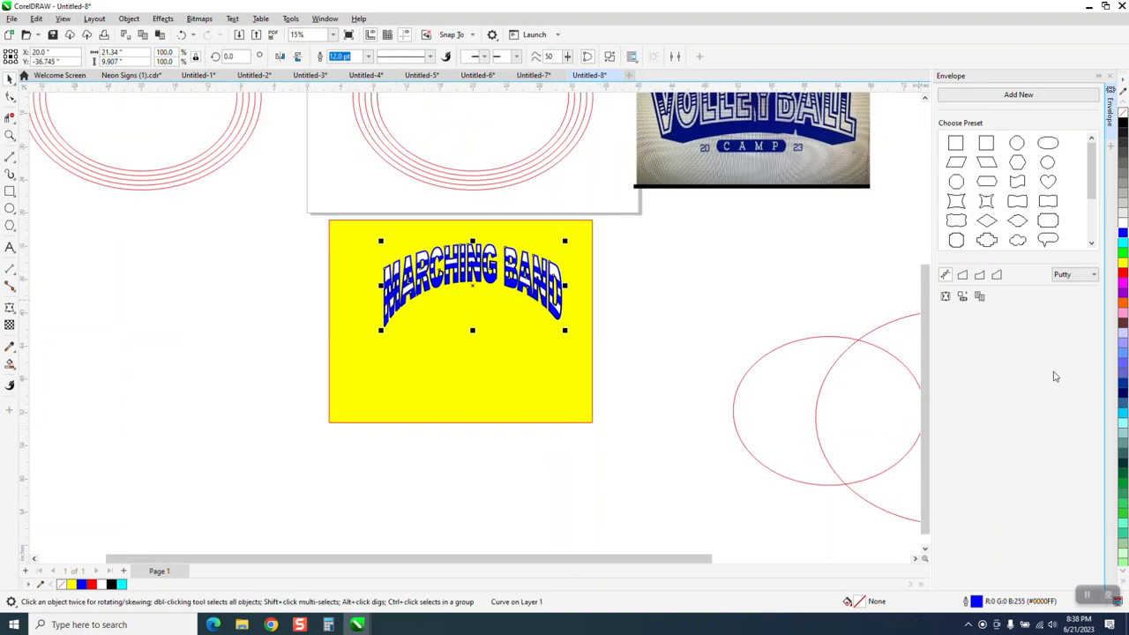
# Step: Move the blue outlined lettering 30 inches left and place a duplicate 60 inches to its right, beyond the yellow rectangle
pyautogui.press('Left')
pyautogui.press('Left')
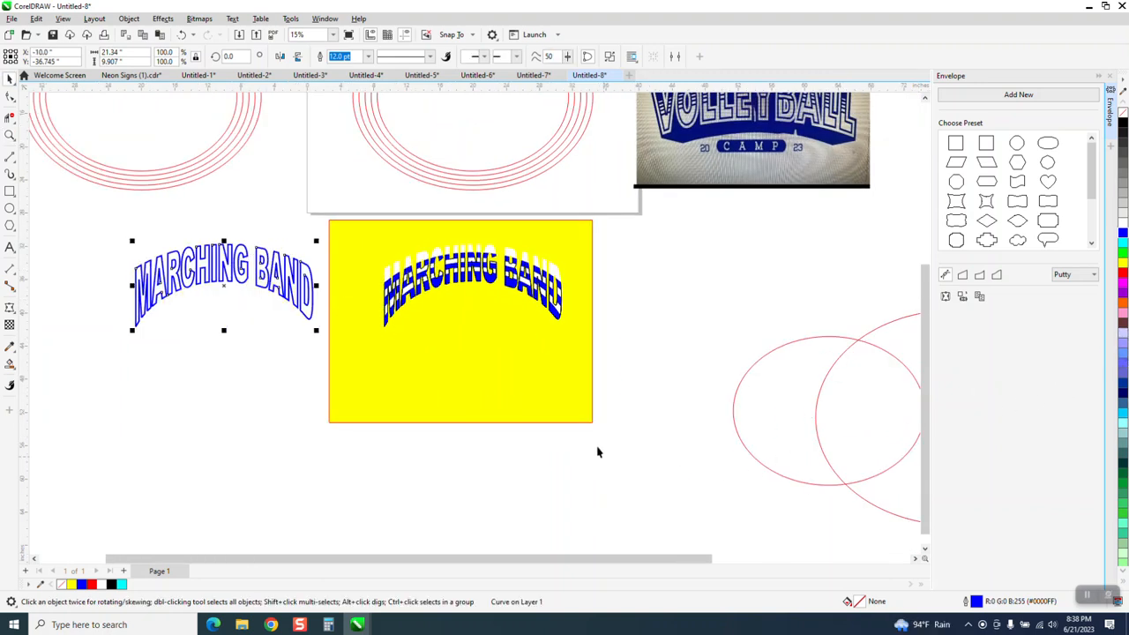
pyautogui.press('KP_Add')
pyautogui.press('Right')
pyautogui.press('Right')
pyautogui.press('Right')
pyautogui.press('Right')
pyautogui.press('Right')
pyautogui.press('Right')
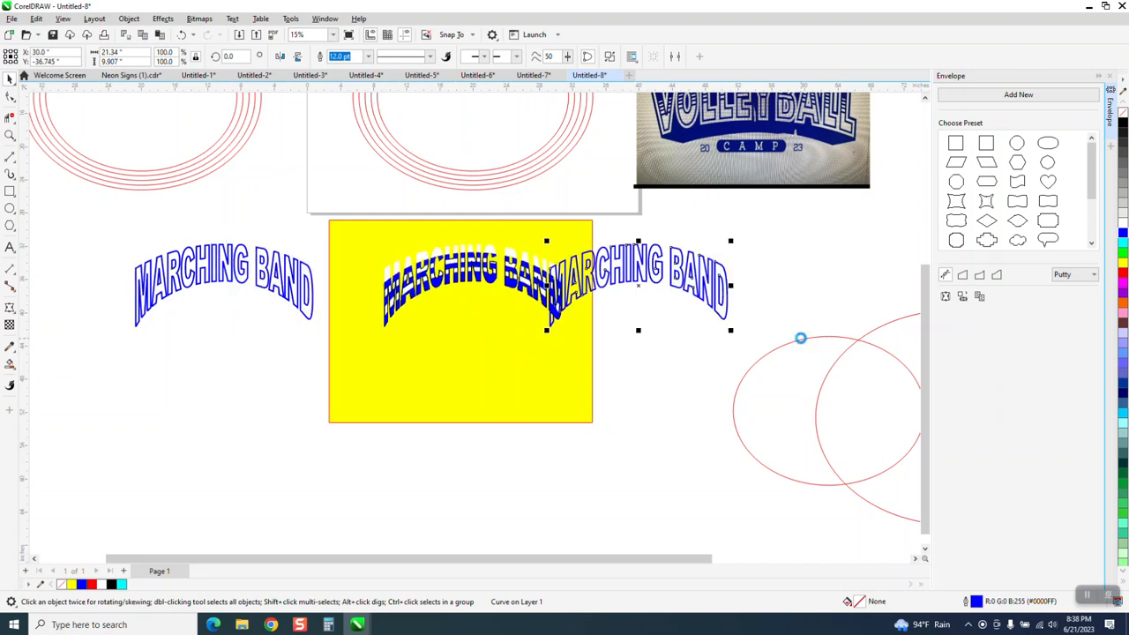
# Step: Move the outlined copy left of the yellow rectangle 30 inches right, back over the striped lettering
pyautogui.click(281, 303)
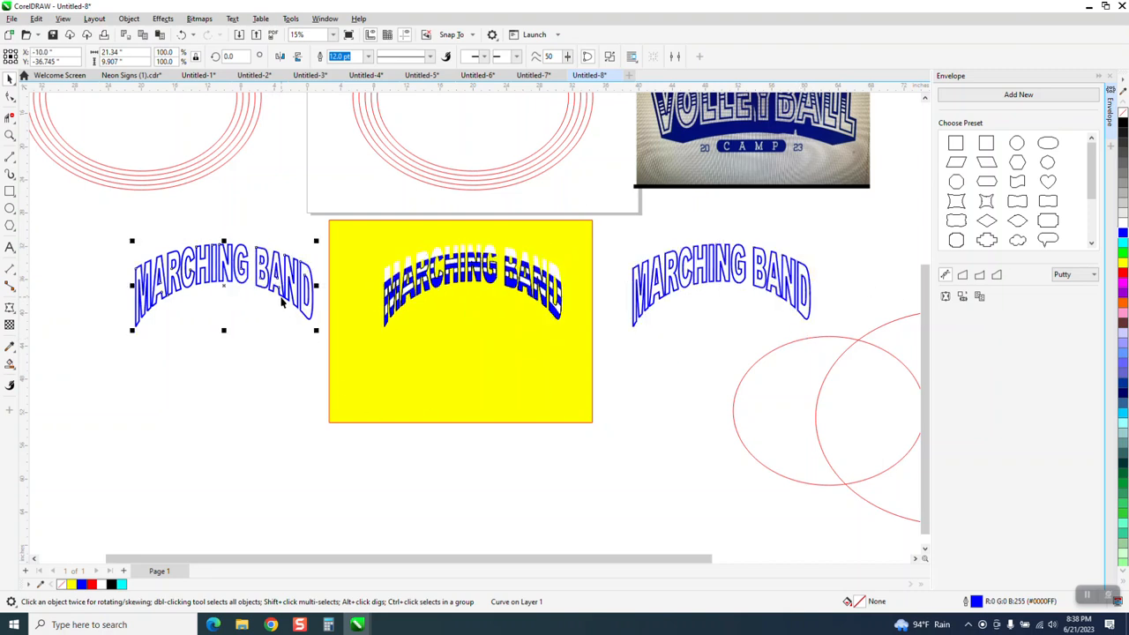
pyautogui.press('Right')
pyautogui.press('Right')
pyautogui.press('Right')
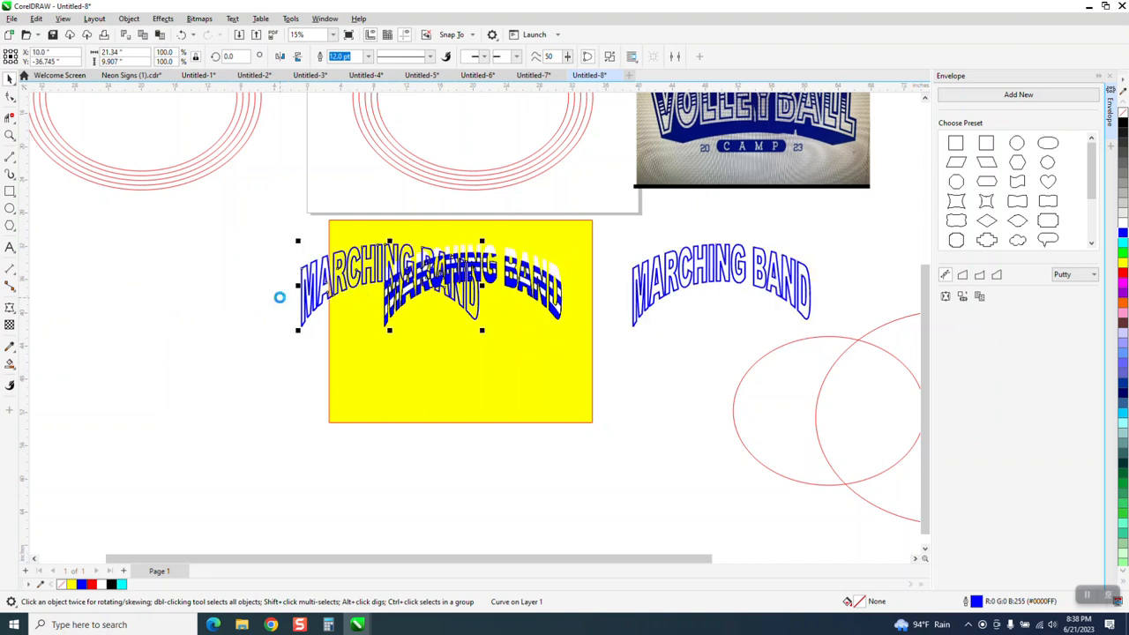
# Step: Try a one-step outside contour with a 0.38-inch offset on the outlined copy right of the yellow rectangle
pyautogui.click(743, 277)
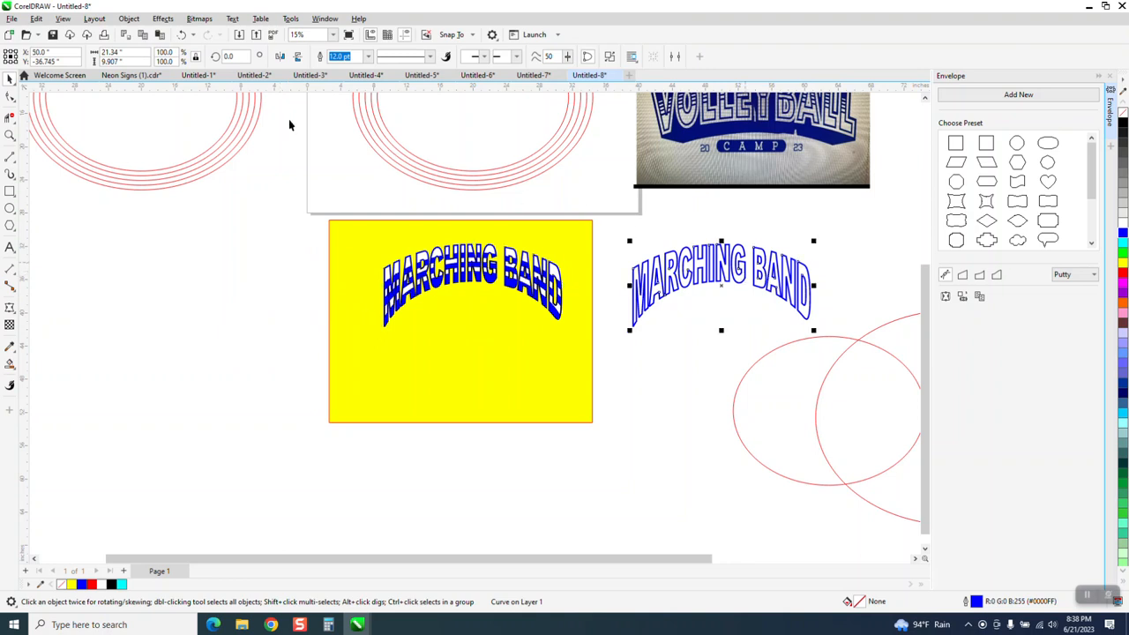
pyautogui.click(162, 18)
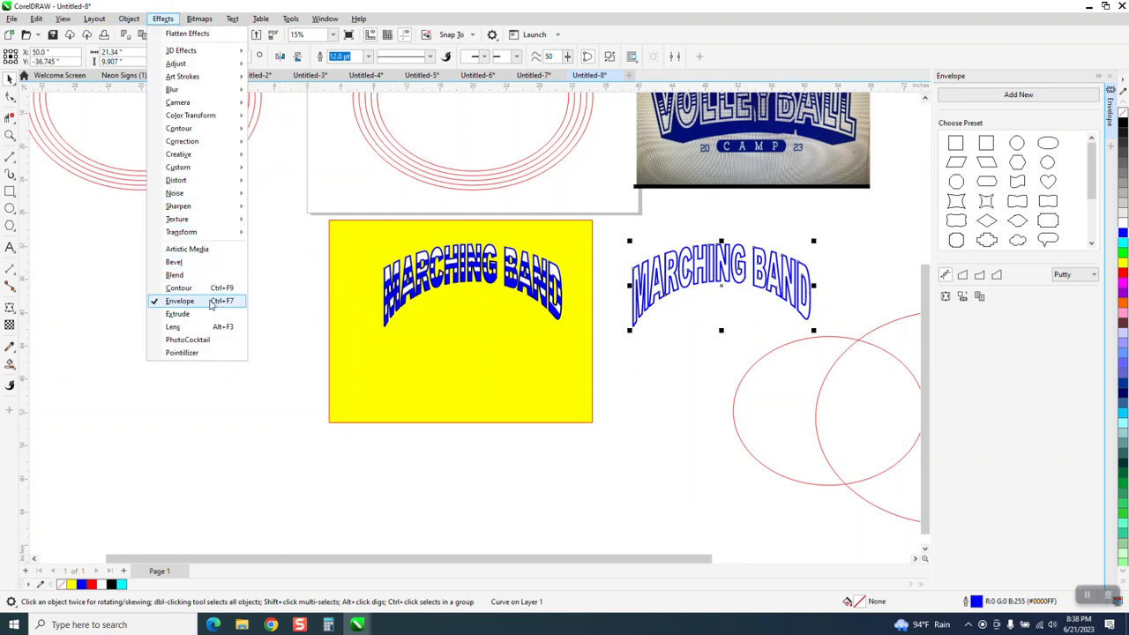
pyautogui.click(179, 288)
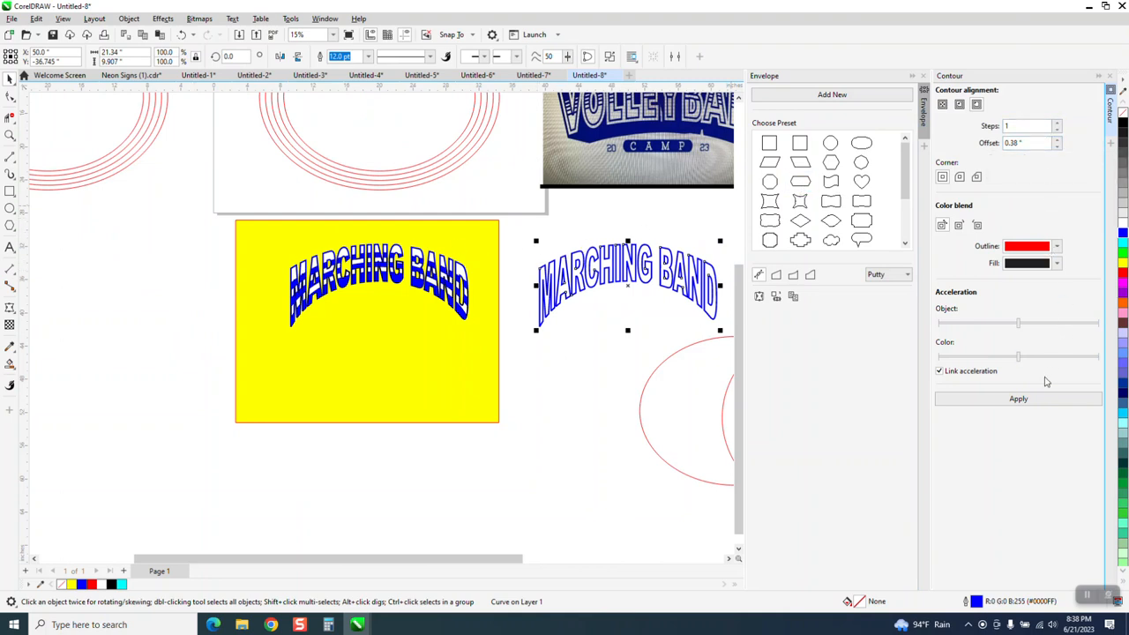
pyautogui.click(1023, 399)
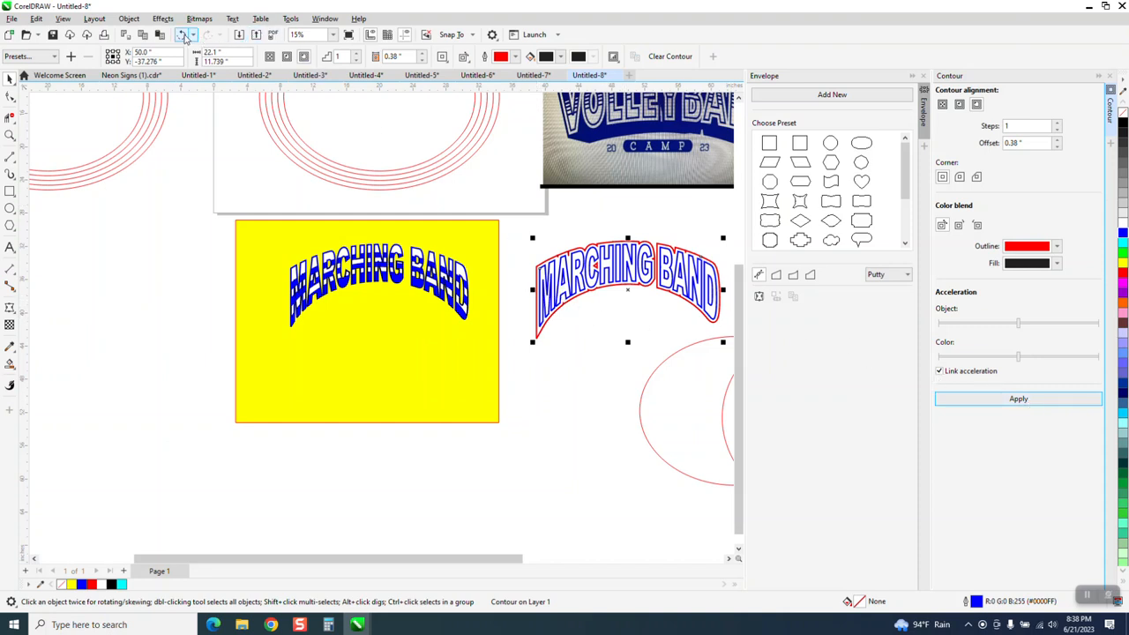
pyautogui.click(182, 35)
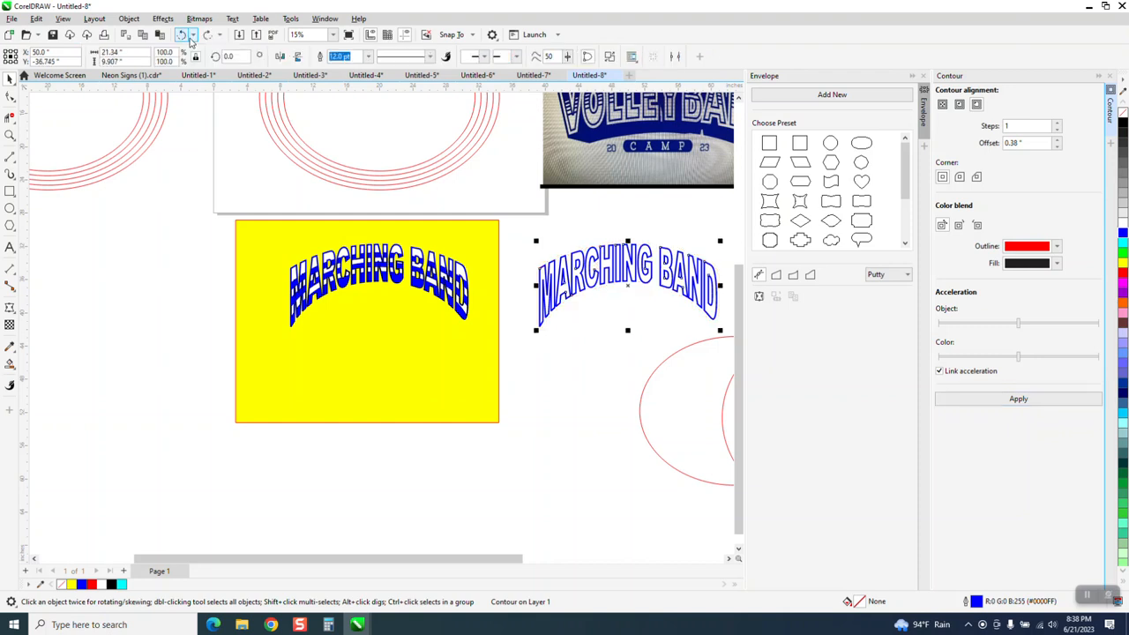
# Step: Set the outline of the copy right of the yellow rectangle to Hairline and try a 0.1-inch outside contour on it
pyautogui.click(367, 56)
pyautogui.click(363, 83)
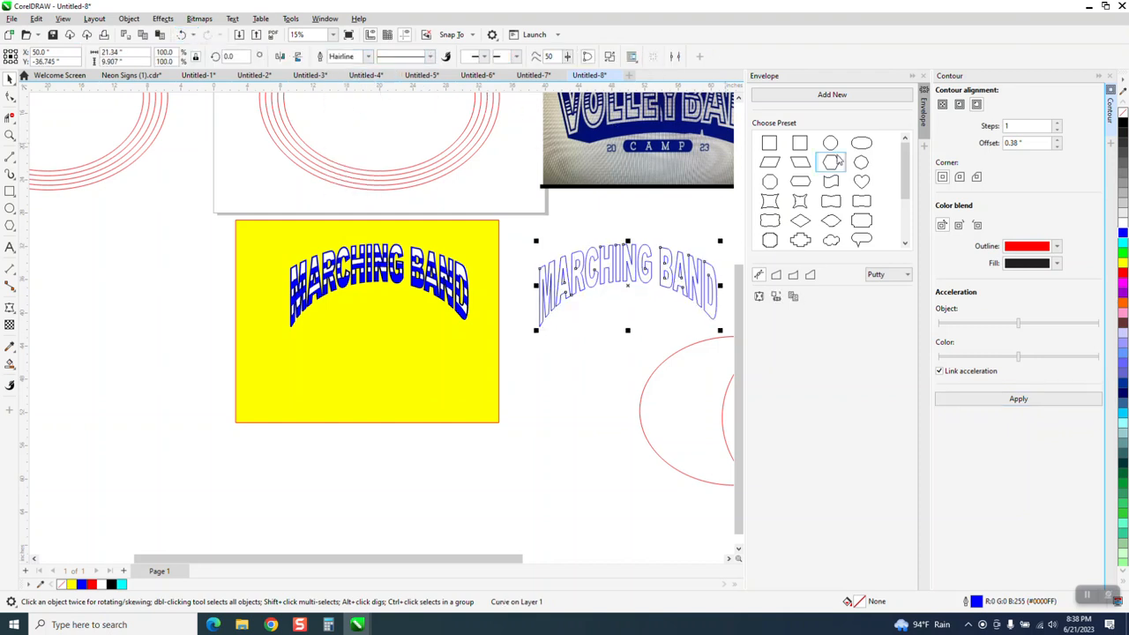
pyautogui.moveTo(1045, 143); pyautogui.dragTo(980, 154)
pyautogui.press('BackSpace')
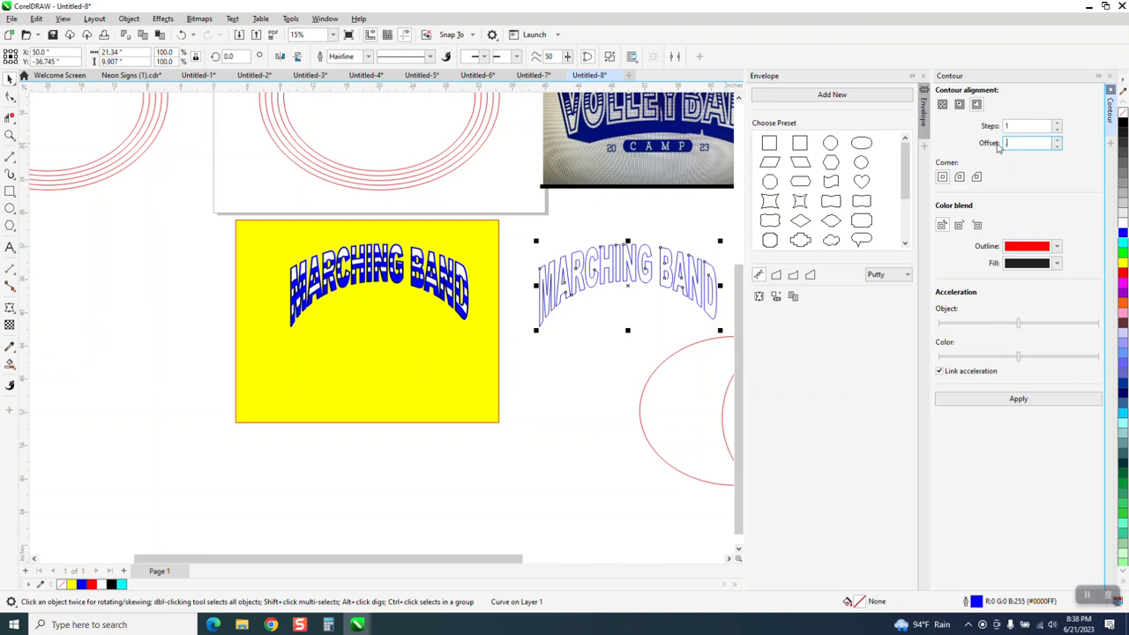
pyautogui.click(1019, 399)
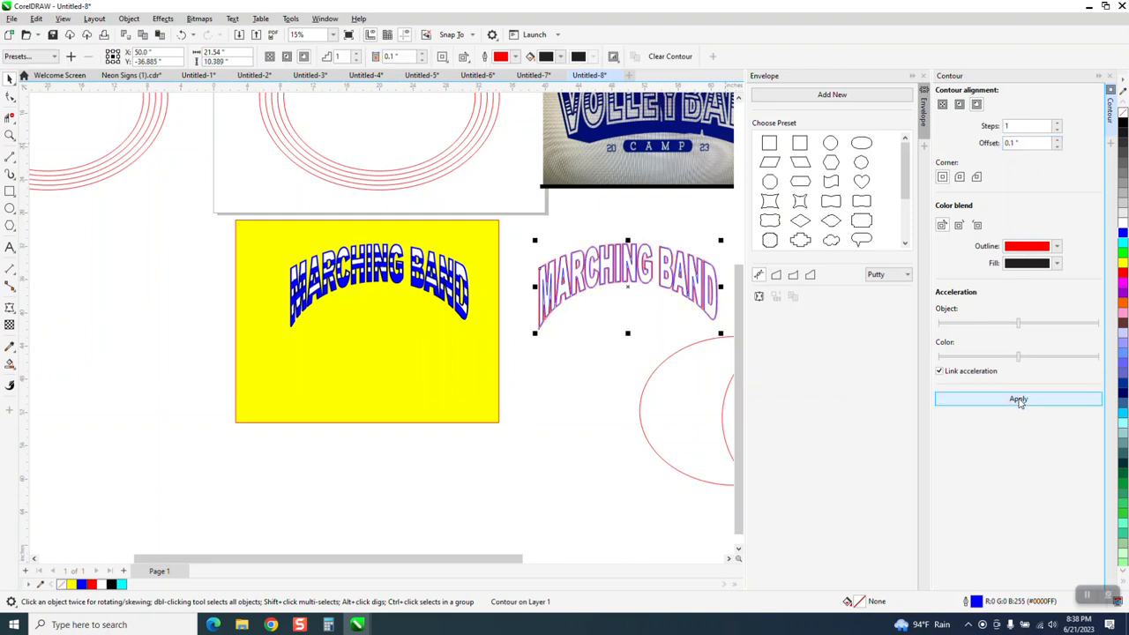
pyautogui.click(181, 34)
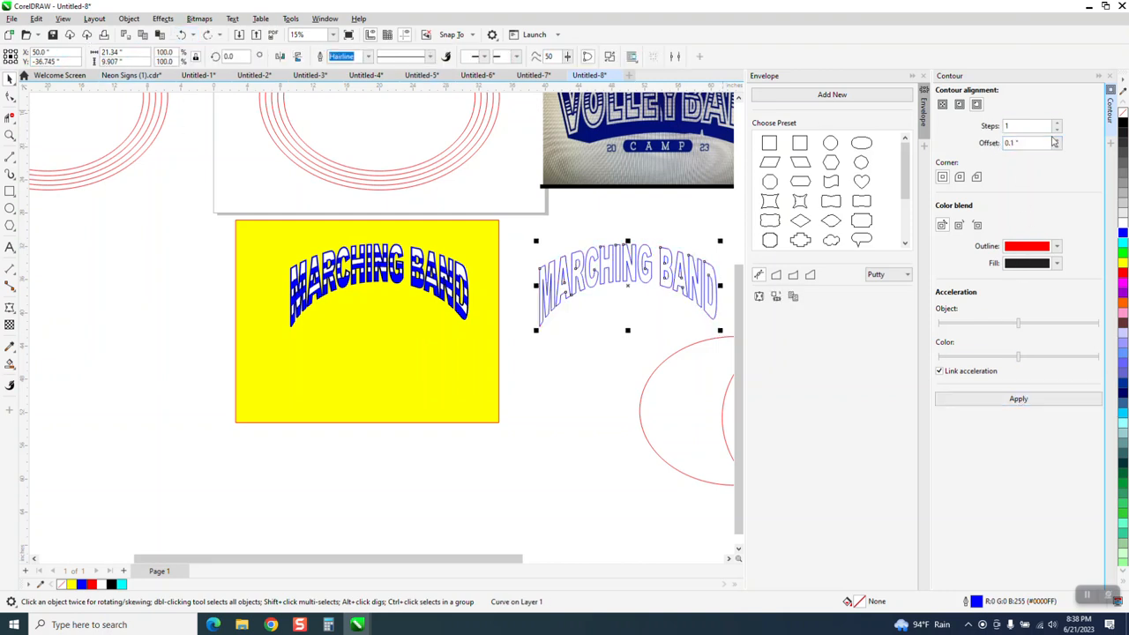
# Step: Apply a one-step outside contour with a 0.2-inch offset to the hairline lettering right of the yellow rectangle
pyautogui.doubleClick(1028, 143)
pyautogui.write('.2')
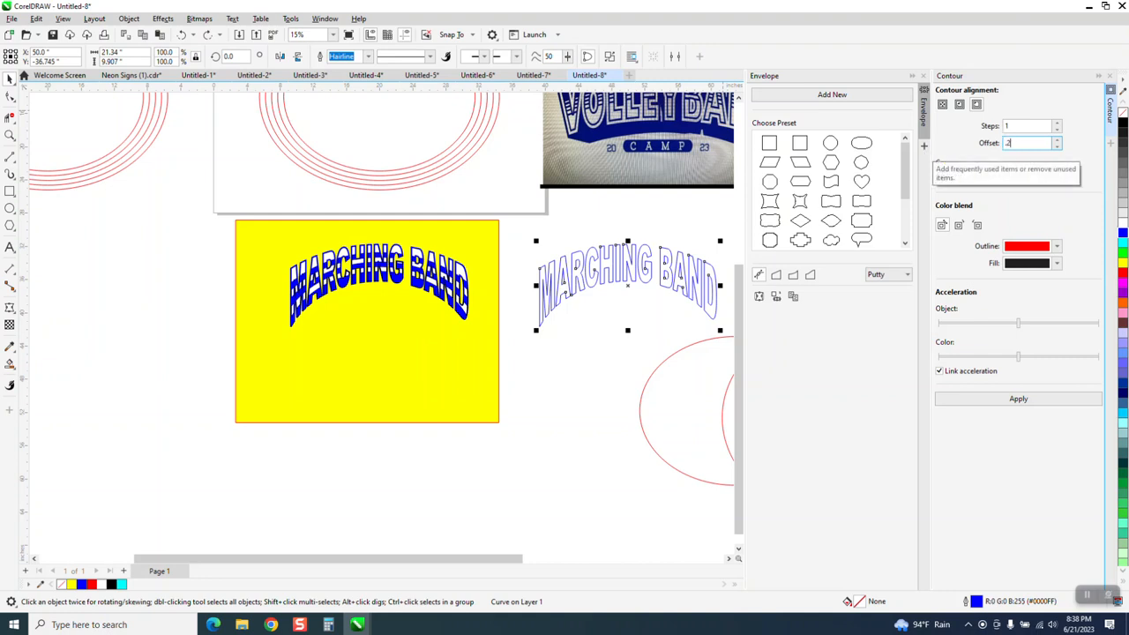
pyautogui.click(1046, 400)
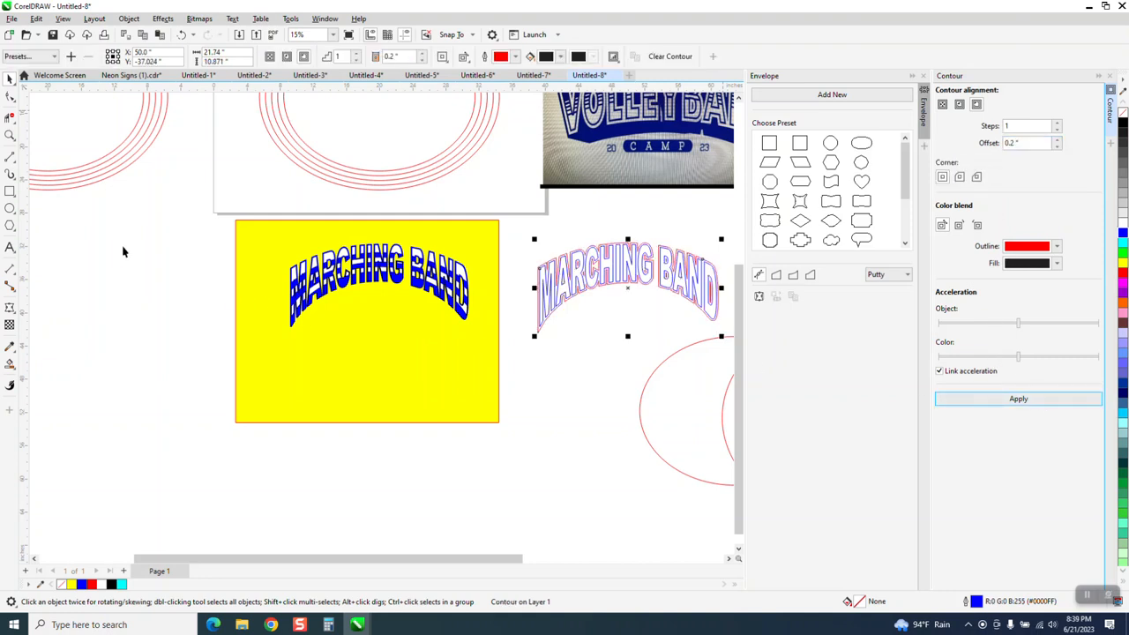
pyautogui.click(10, 134)
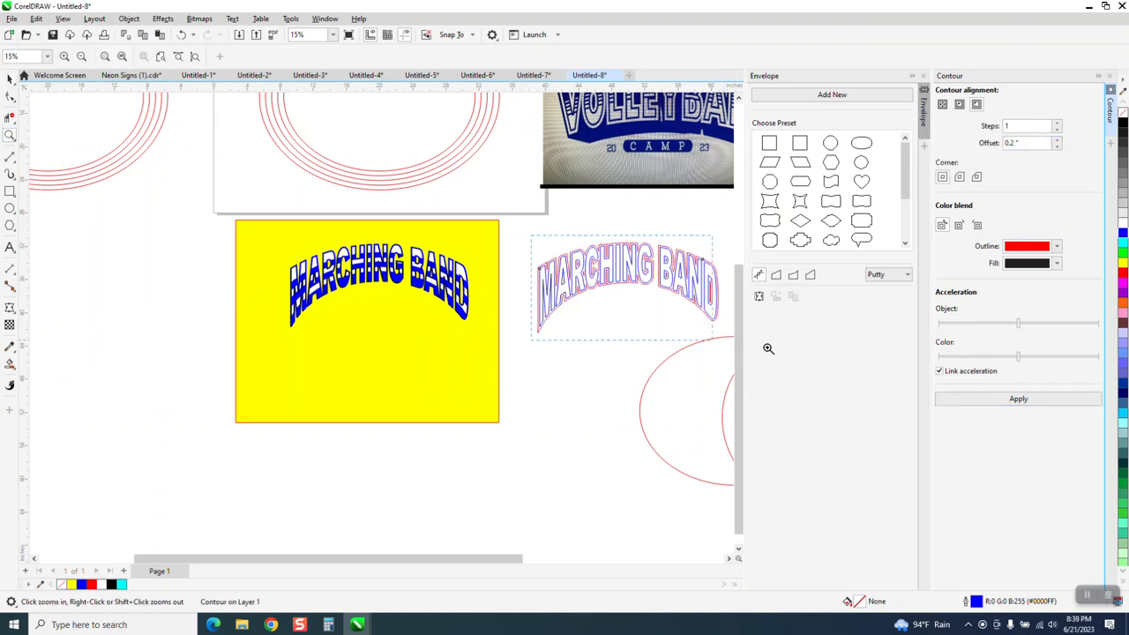
pyautogui.click(688, 293)
pyautogui.rightClick(205, 284)
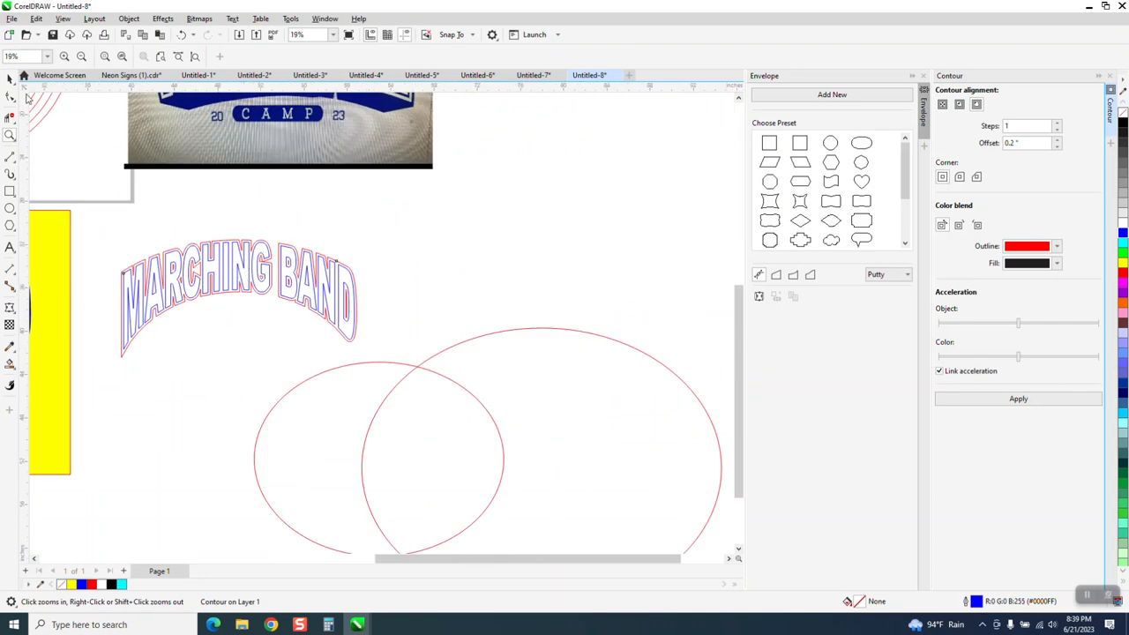
# Step: Break the contour apart from the lettering and move the blue-outlined lettering 30 inches right of it
pyautogui.click(11, 79)
pyautogui.scroll(-1, 339, 255)
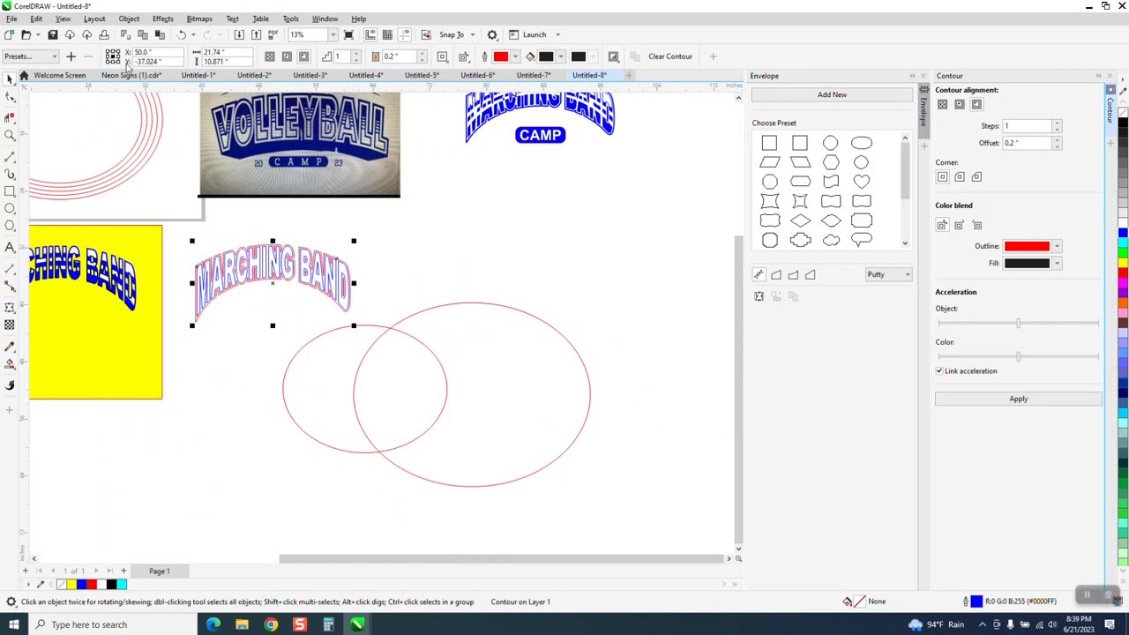
pyautogui.click(129, 18)
pyautogui.click(190, 293)
pyautogui.click(416, 280)
pyautogui.click(348, 282)
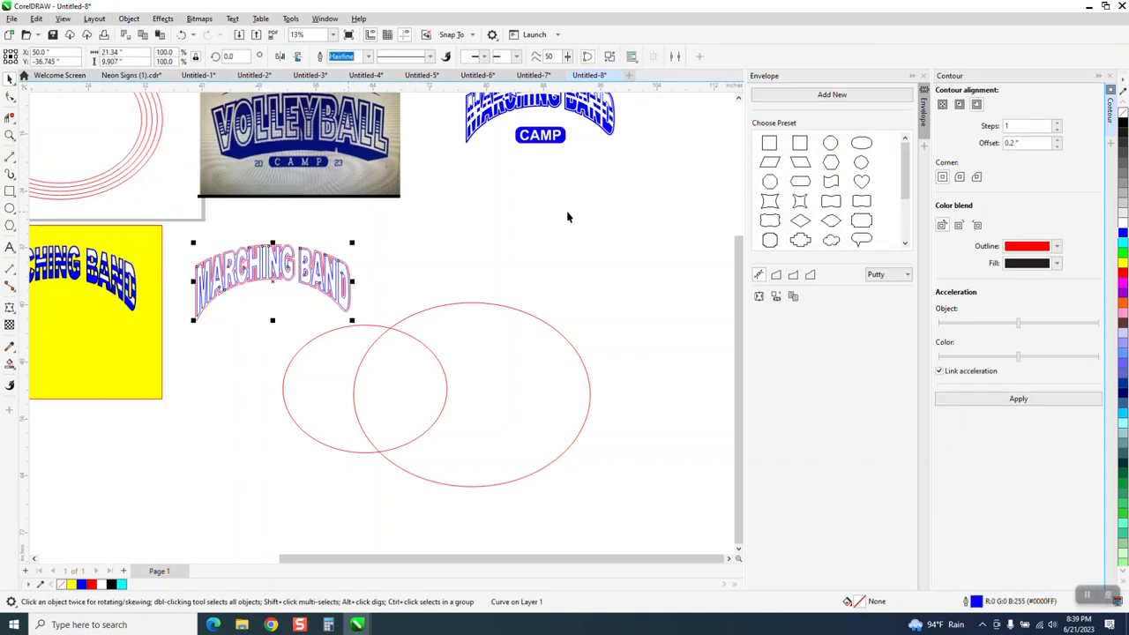
pyautogui.press('Right')
pyautogui.press('Right')
pyautogui.press('Right')
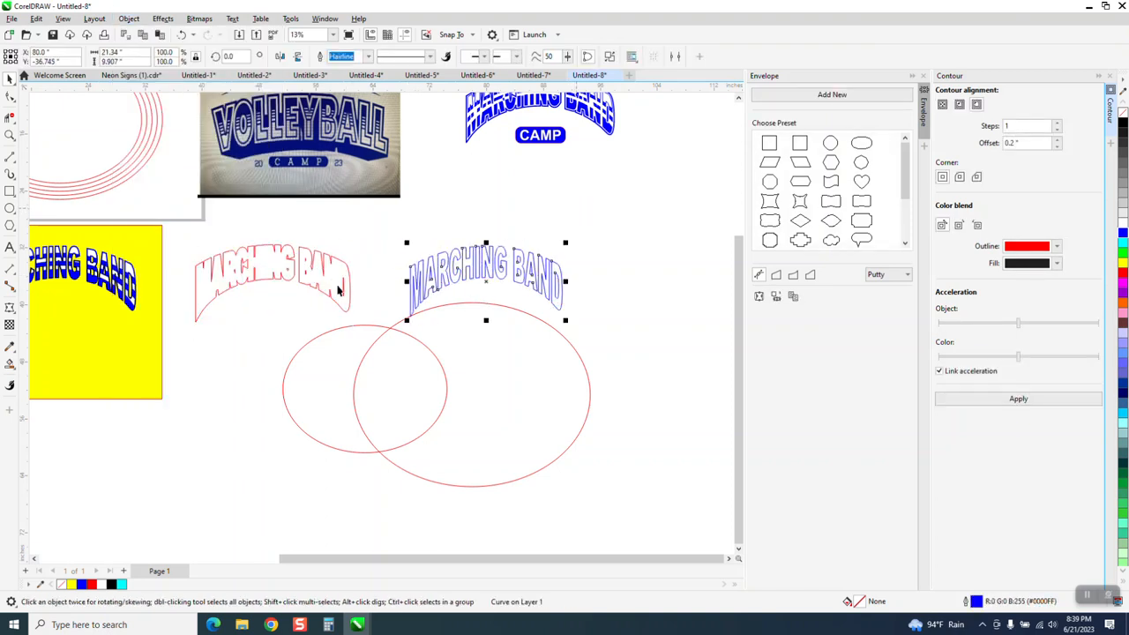
# Step: Recolor the separated contour's outline white and move it 30 inches left onto the striped lettering
pyautogui.click(338, 289)
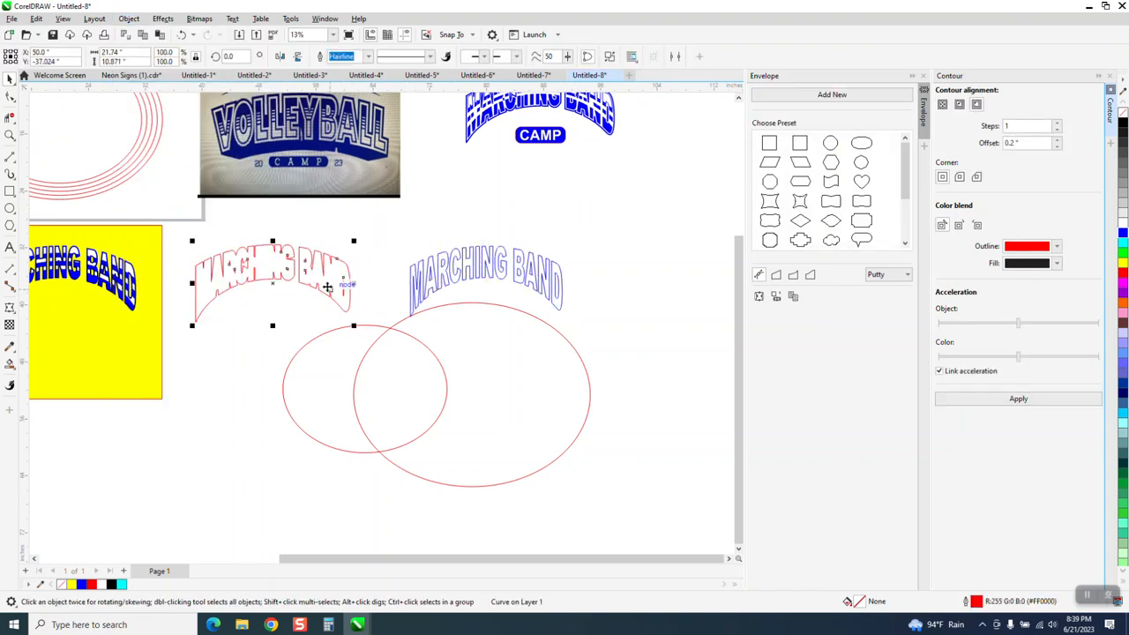
pyautogui.rightClick(1123, 227)
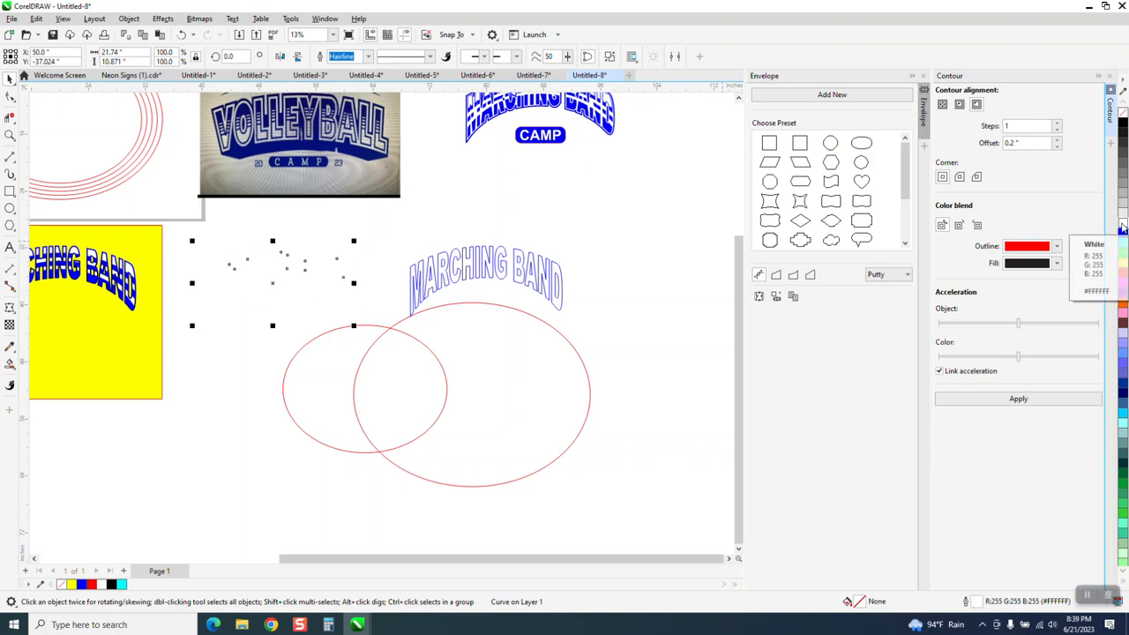
pyautogui.press('Left')
pyautogui.press('Left')
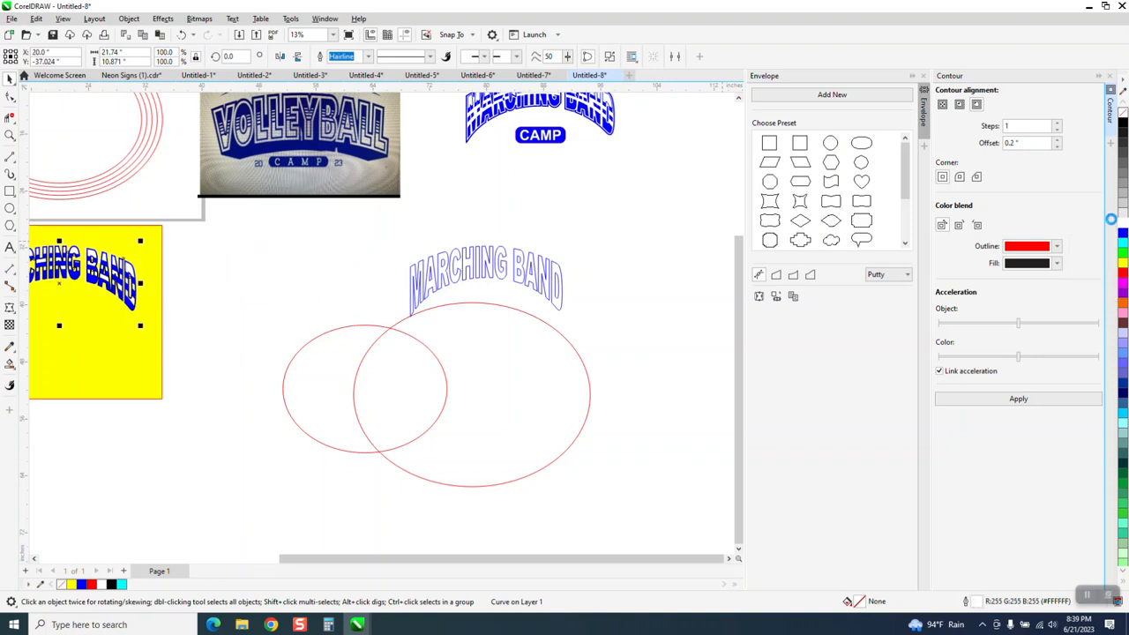
# Step: Move the white contour 10 inches right, partly off the striped lettering
pyautogui.click(9, 135)
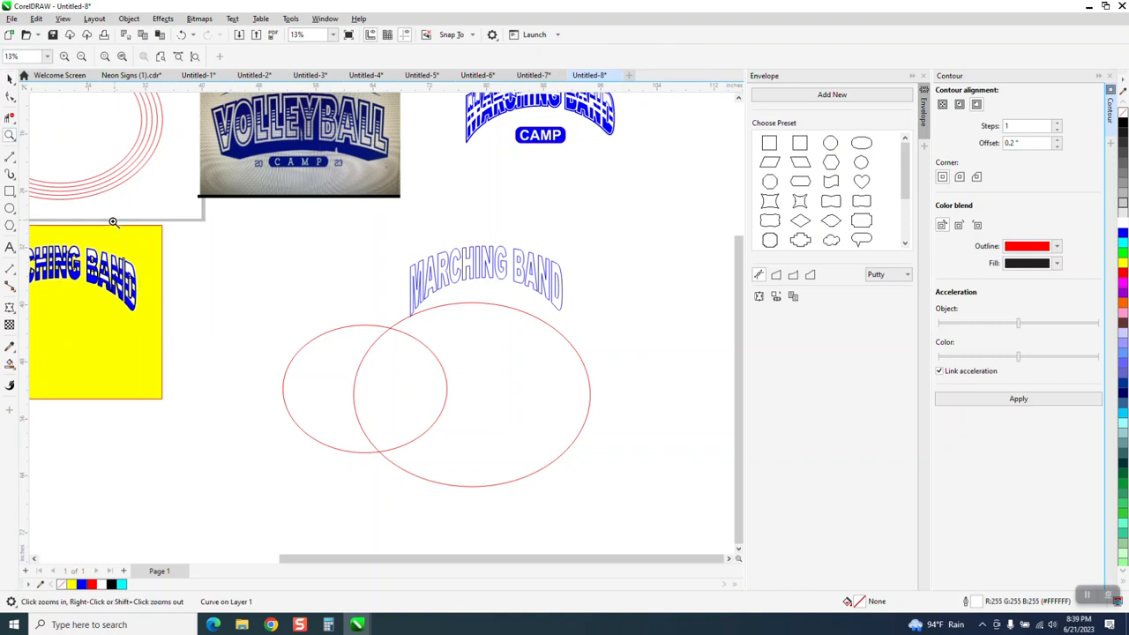
pyautogui.moveTo(111, 219); pyautogui.dragTo(185, 324)
pyautogui.rightClick(199, 316)
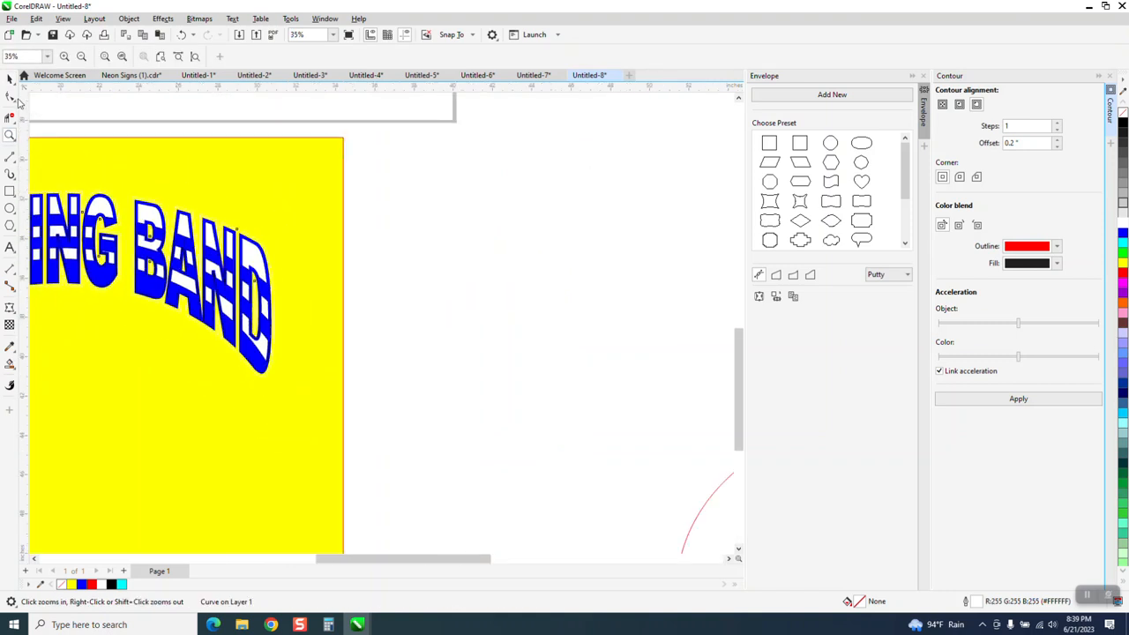
pyautogui.click(10, 78)
pyautogui.press('Right')
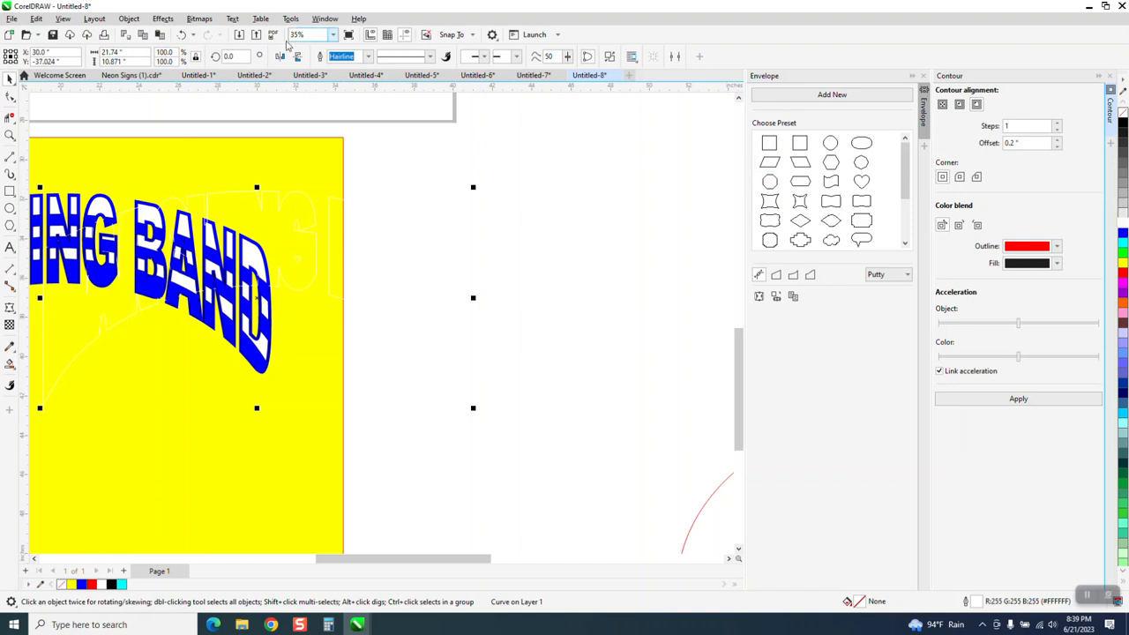
# Step: Bring the white contour to the front of the page, above the yellow rectangle and striped lettering
pyautogui.click(305, 145)
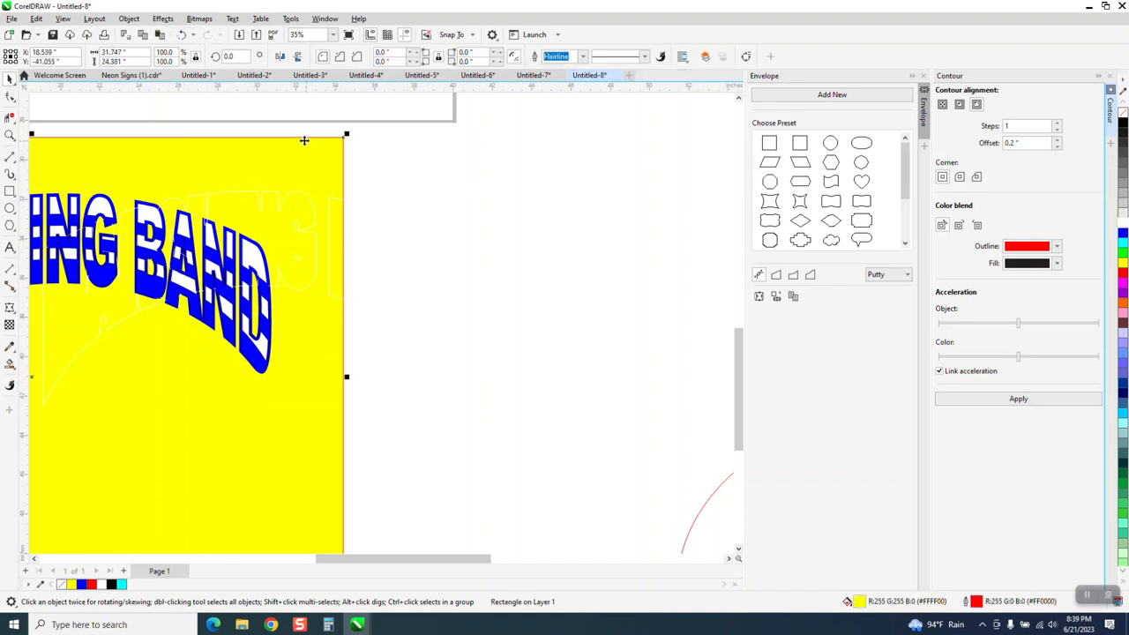
pyautogui.click(129, 18)
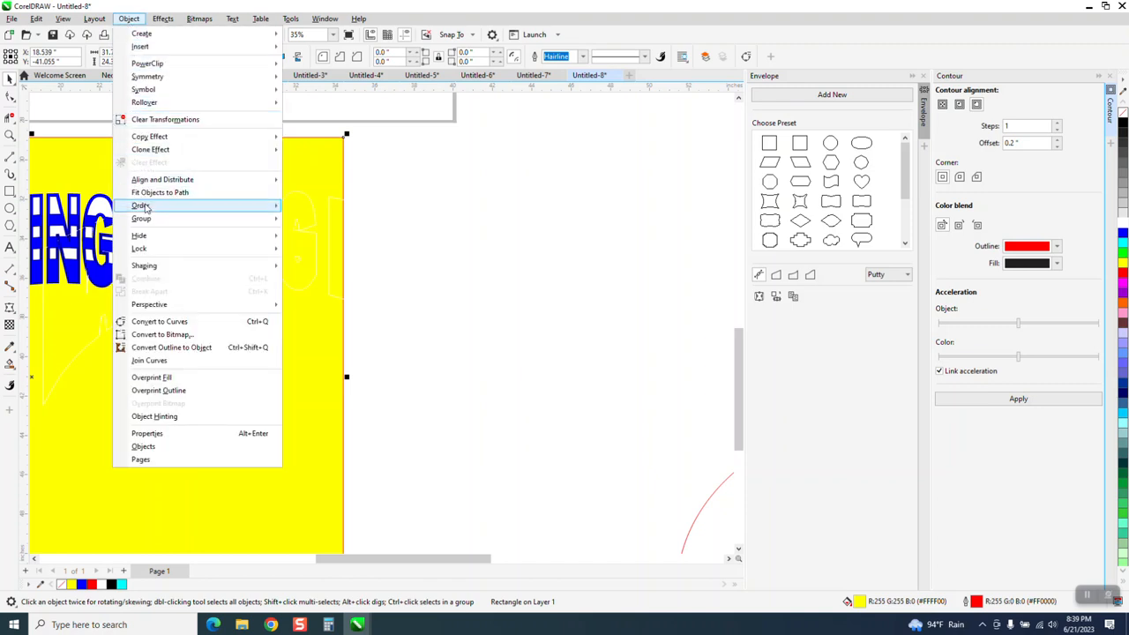
pyautogui.moveTo(143, 205)
pyautogui.click(382, 167)
pyautogui.click(381, 264)
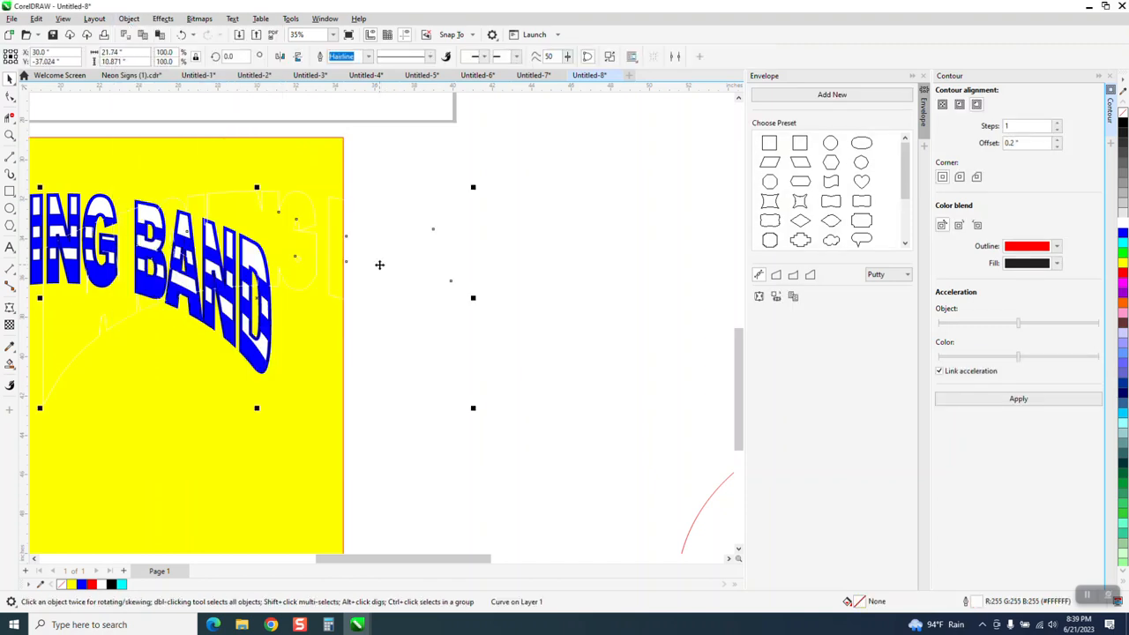
pyautogui.click(129, 18)
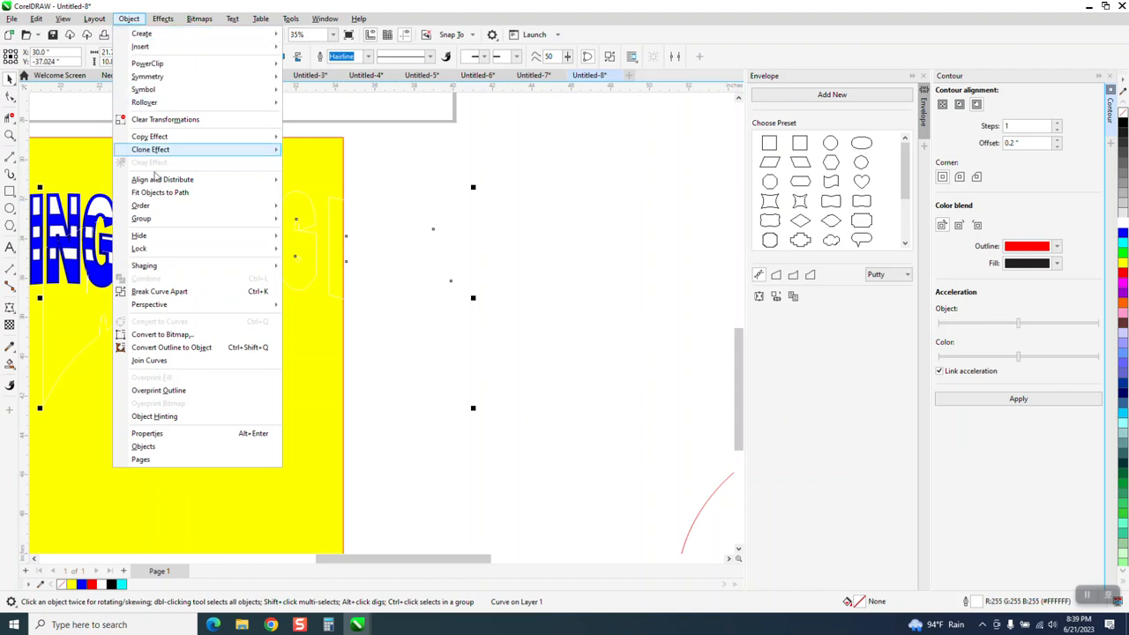
pyautogui.moveTo(153, 208)
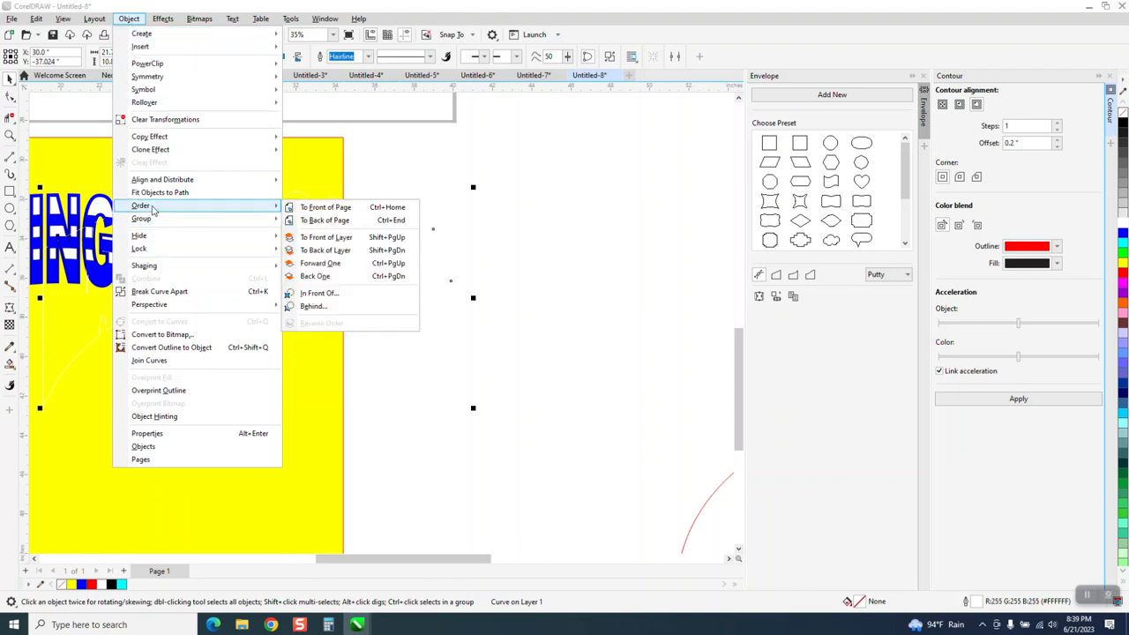
pyautogui.click(332, 208)
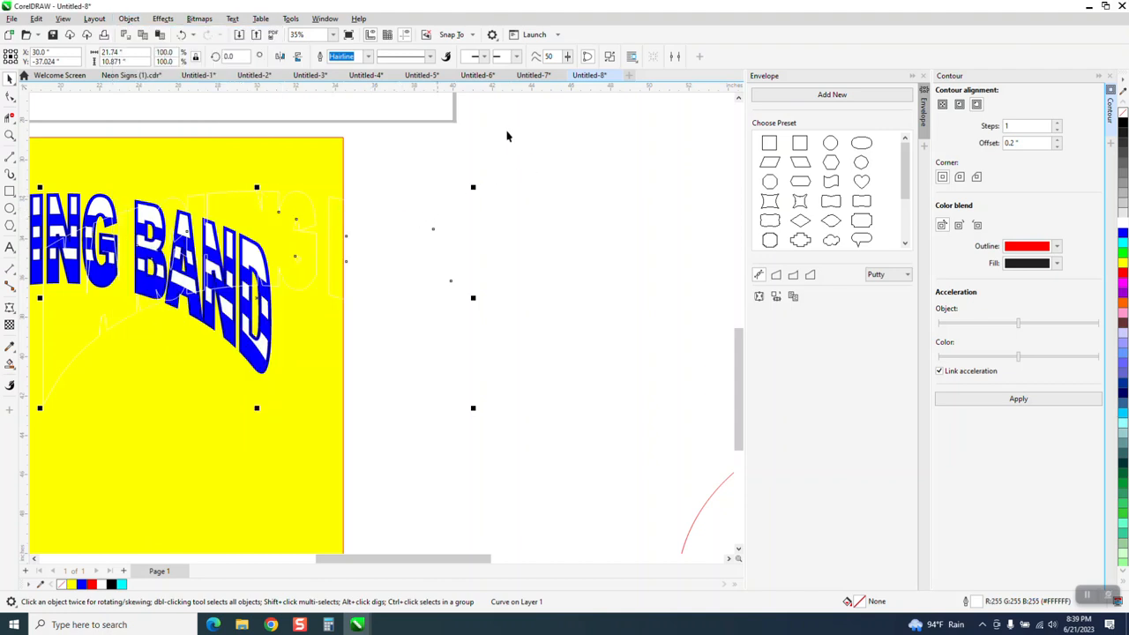
# Step: Set the white contour's outline width to 16 pt and move it 10 inches left, back over the striped lettering
pyautogui.click(368, 57)
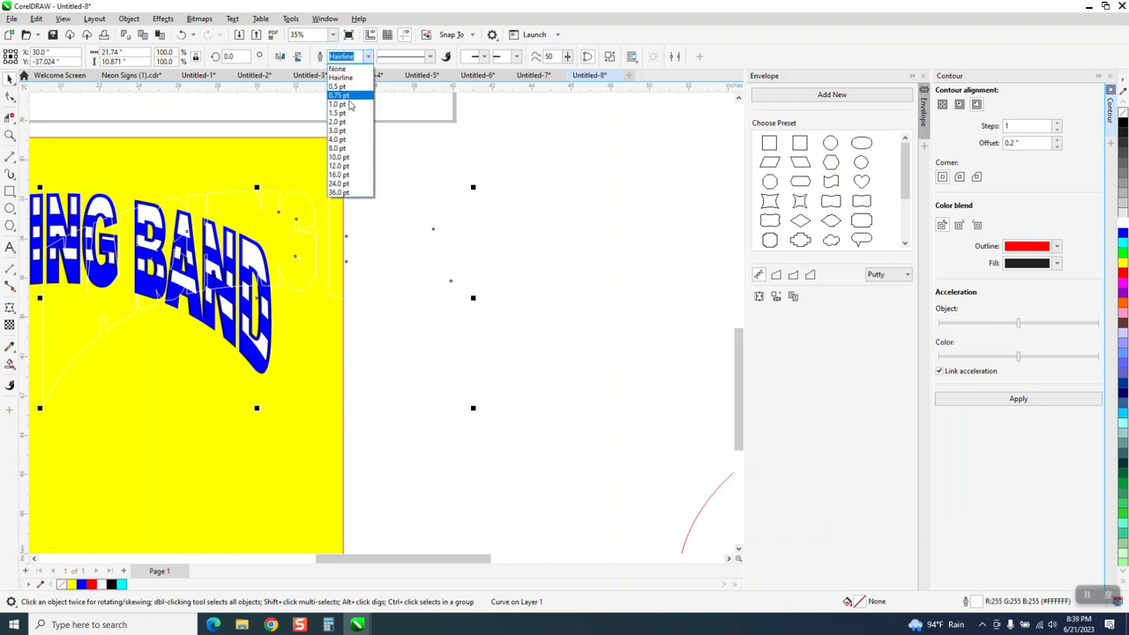
pyautogui.click(338, 133)
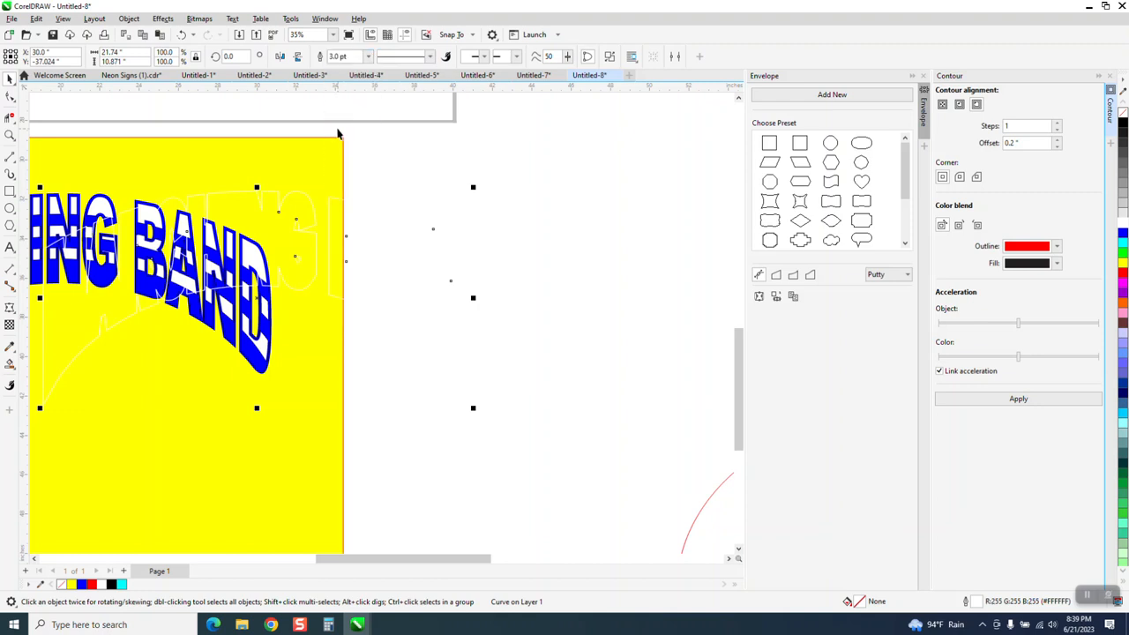
pyautogui.click(368, 57)
pyautogui.click(338, 174)
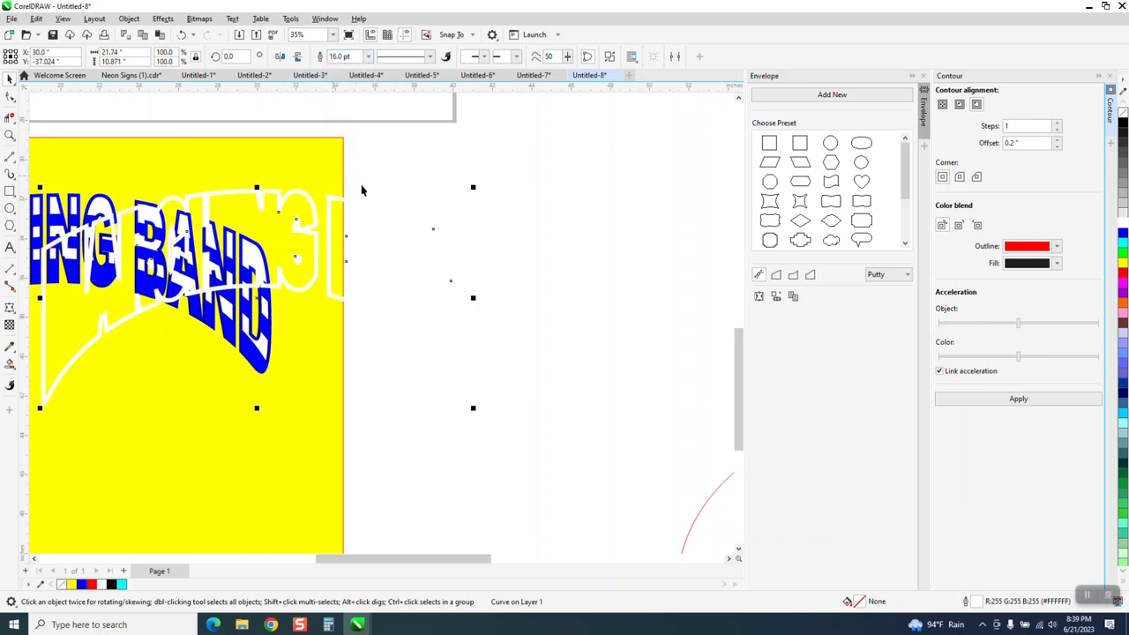
pyautogui.scroll(-2, 583, 281)
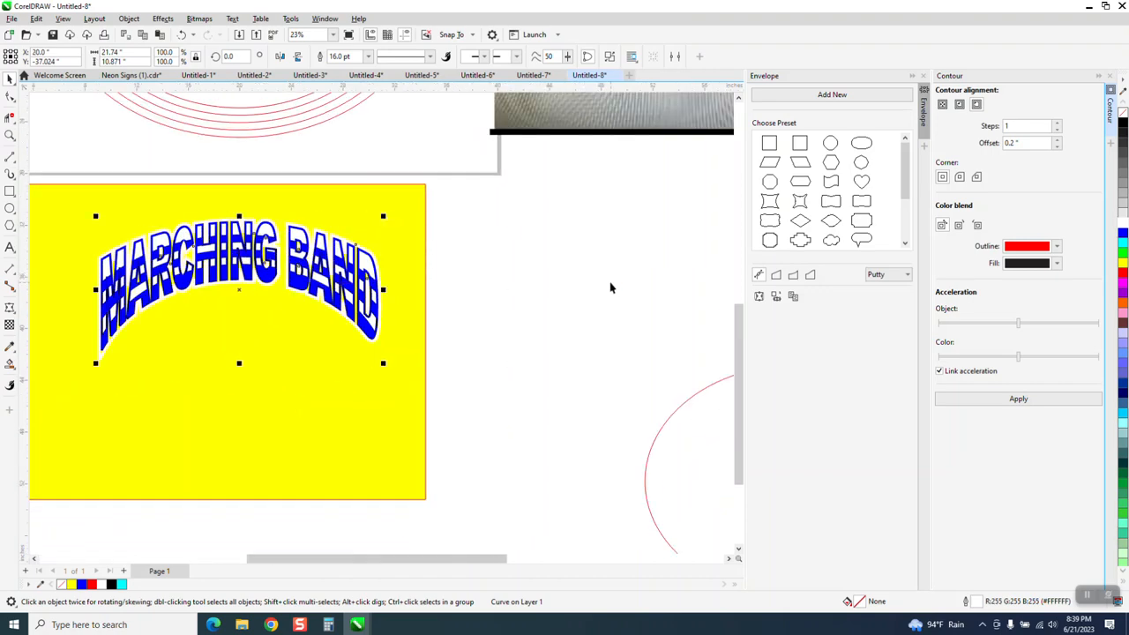
# Step: Examine the white contour around the striped MARCHING BAND lettering up close
pyautogui.click(10, 134)
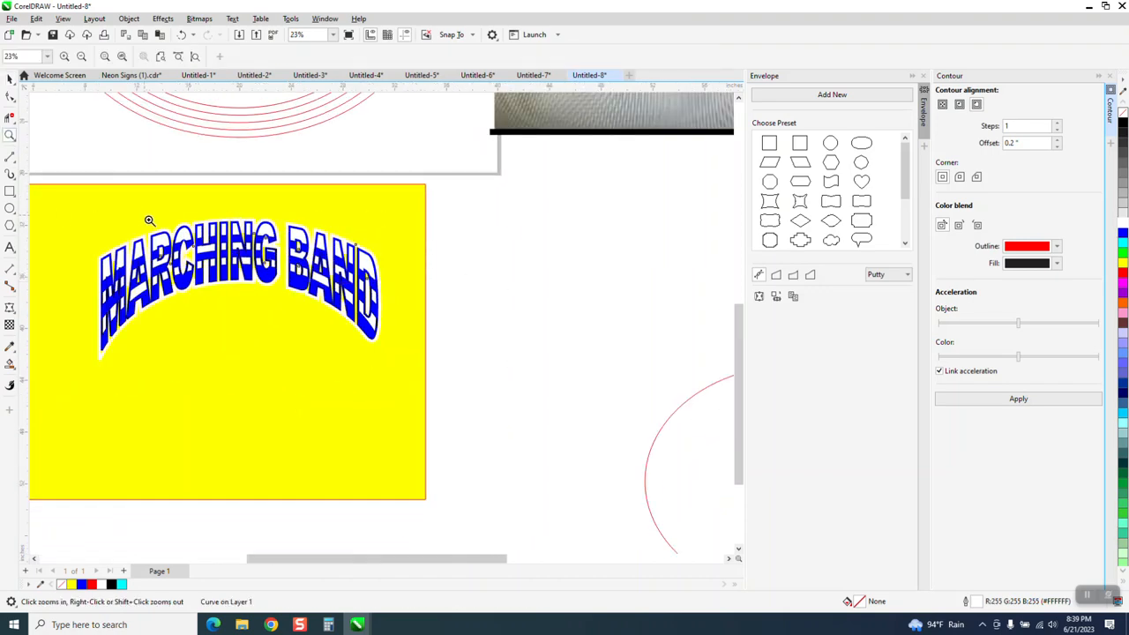
pyautogui.moveTo(150, 220); pyautogui.dragTo(461, 330)
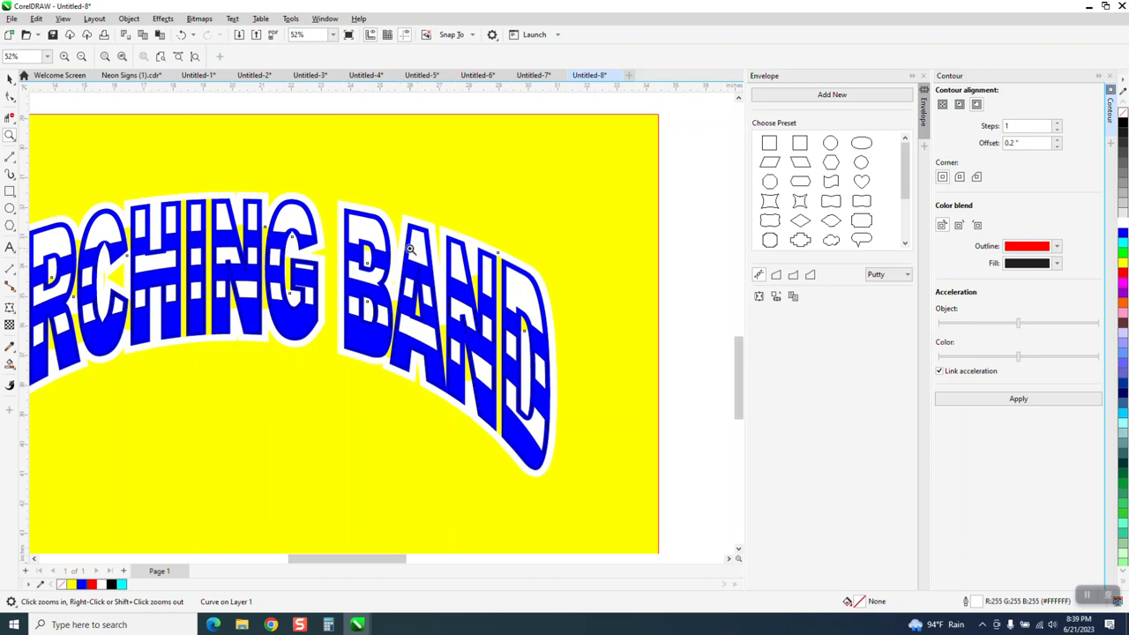
pyautogui.click(10, 78)
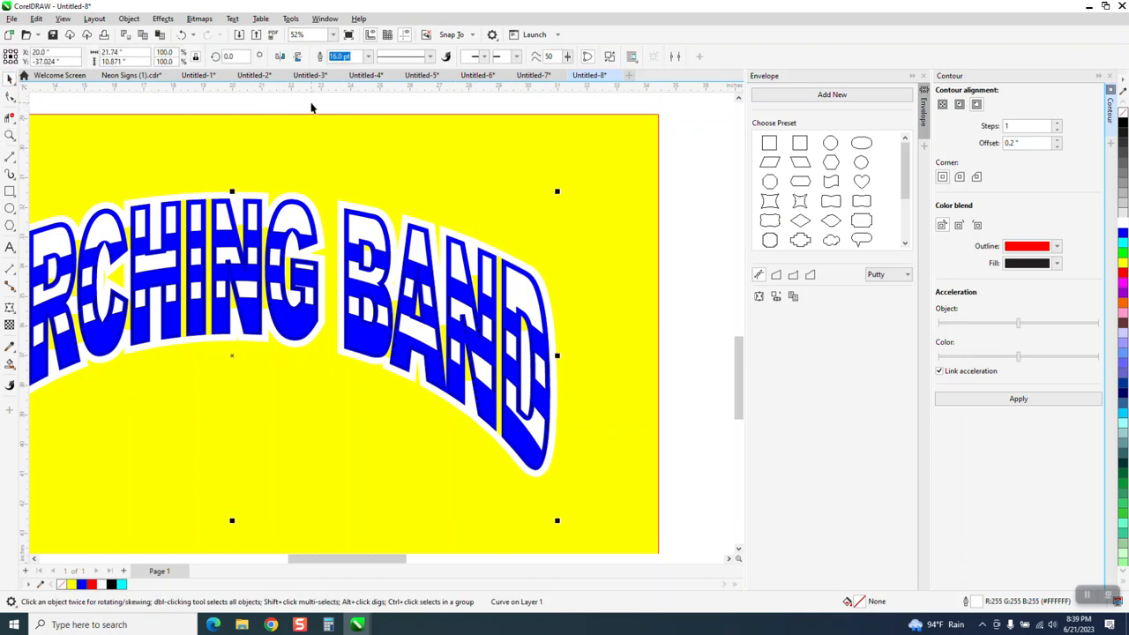
pyautogui.press('Down')
pyautogui.hotkey('ctrl', 'z')
pyautogui.scroll(-3, 458, 202)
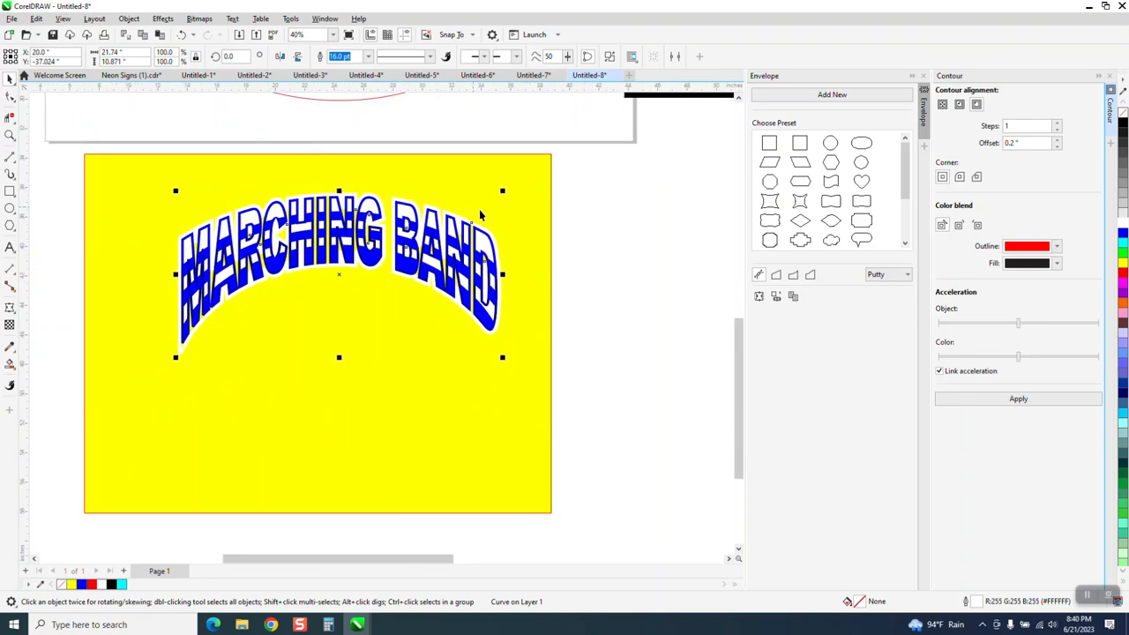
# Step: Group all pieces of the striped lettering with its white contour and center the group on the page
pyautogui.scroll(-3, 432, 344)
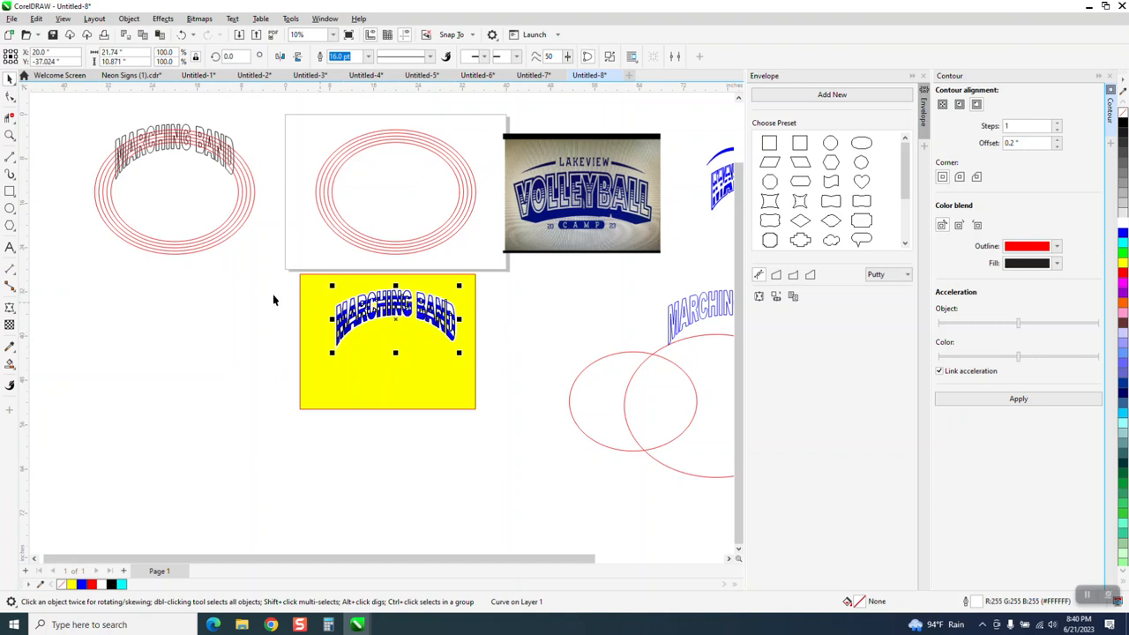
pyautogui.moveTo(282, 278); pyautogui.dragTo(325, 302)
pyautogui.moveTo(501, 378); pyautogui.dragTo(499, 363)
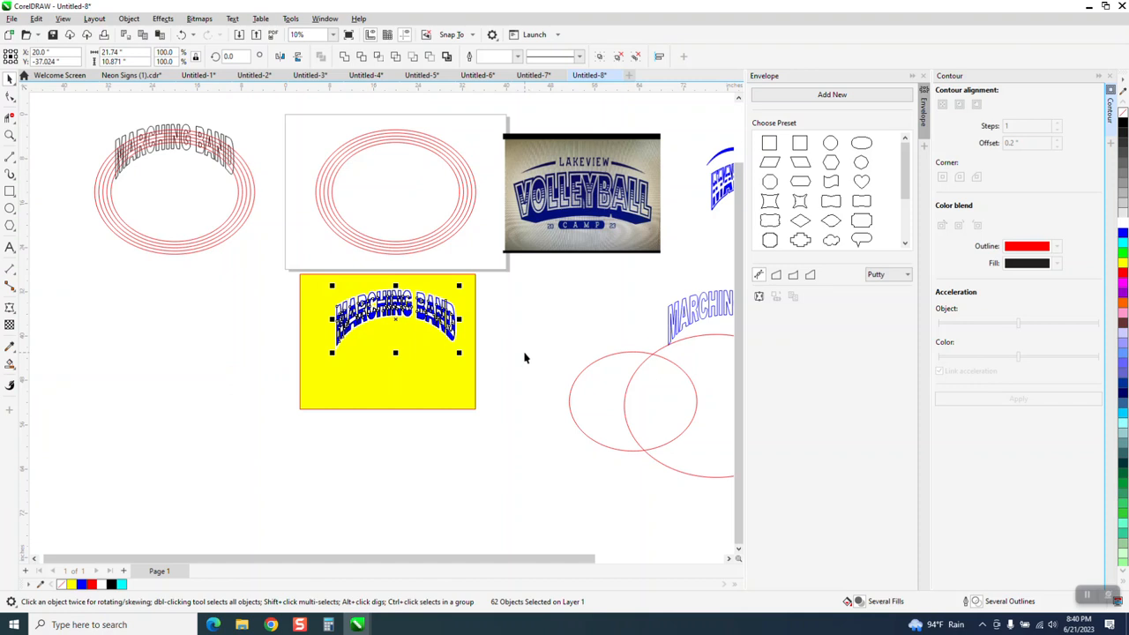
pyautogui.hotkey('ctrl', 'g')
pyautogui.press('p')
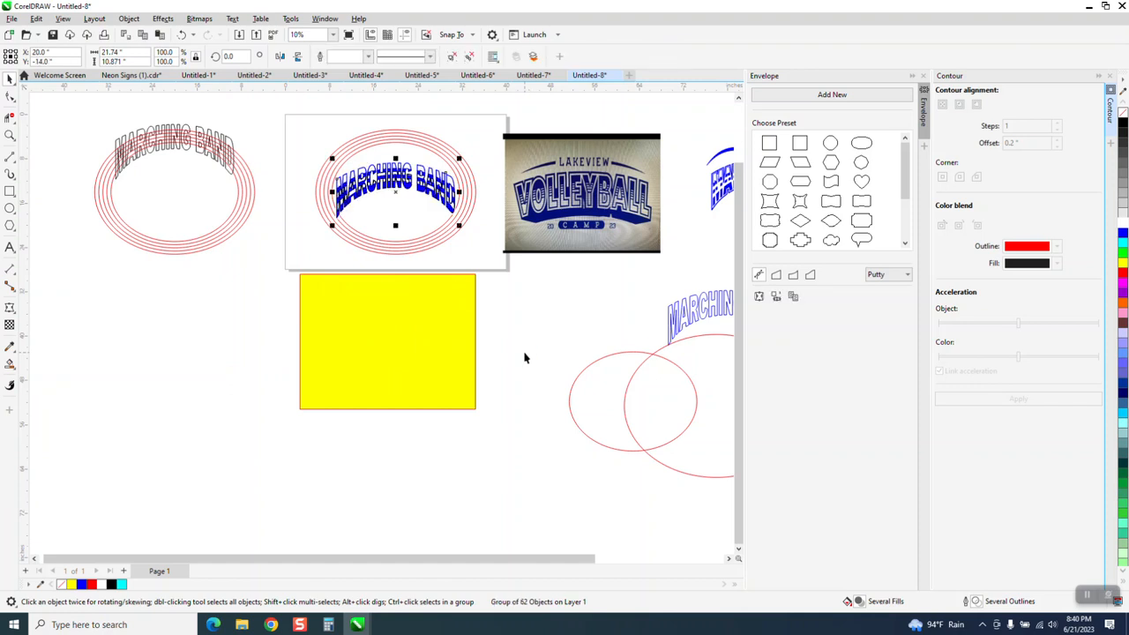
# Step: Delete the concentric red ellipses around the centered lettering and check the result against the reference photo
pyautogui.click(389, 134)
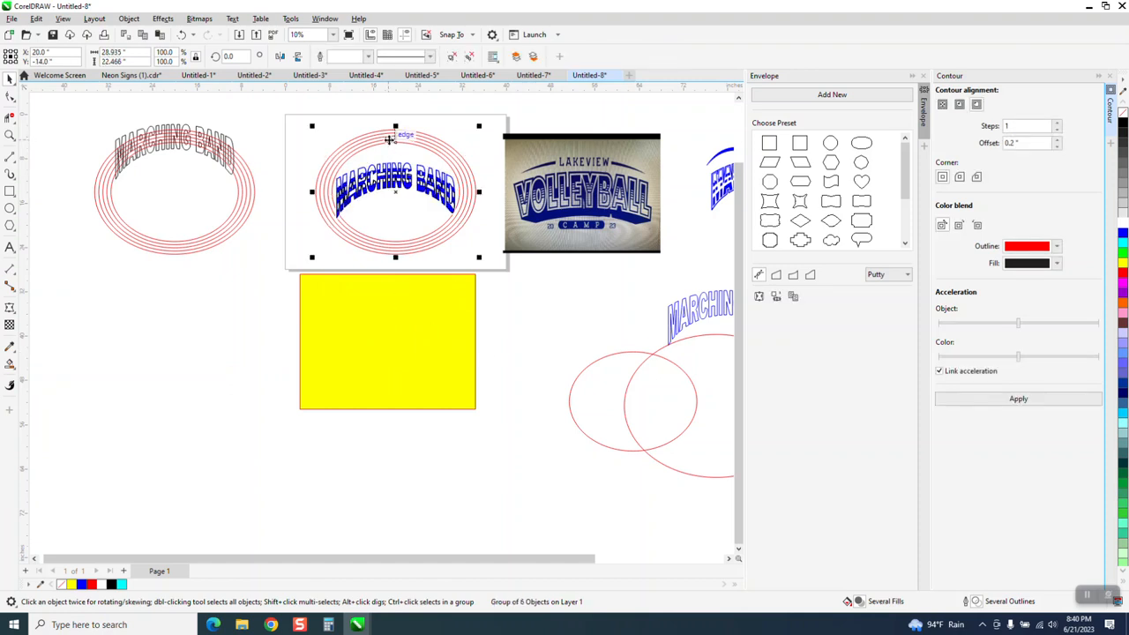
pyautogui.press('Delete')
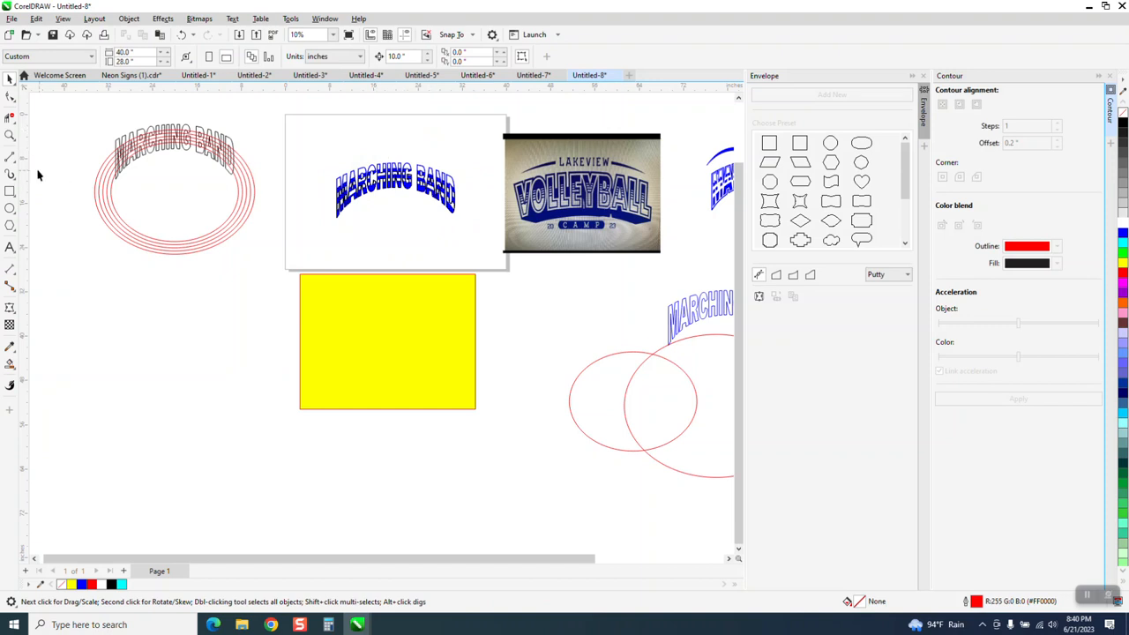
pyautogui.click(10, 135)
pyautogui.moveTo(333, 151); pyautogui.dragTo(477, 238)
pyautogui.rightClick(418, 199)
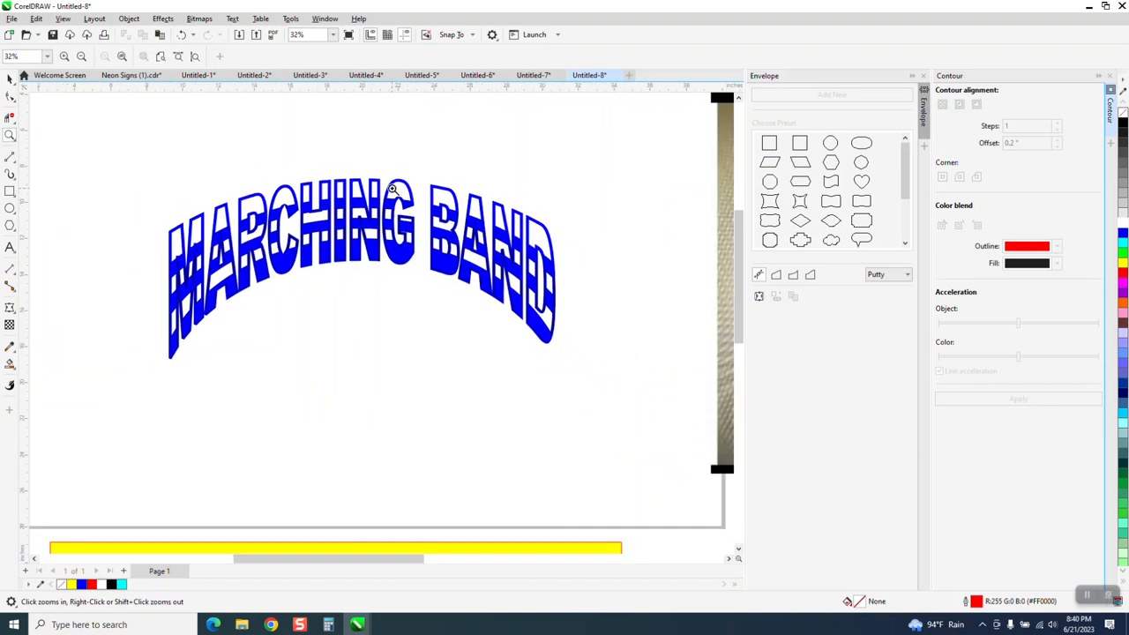
pyautogui.rightClick(418, 199)
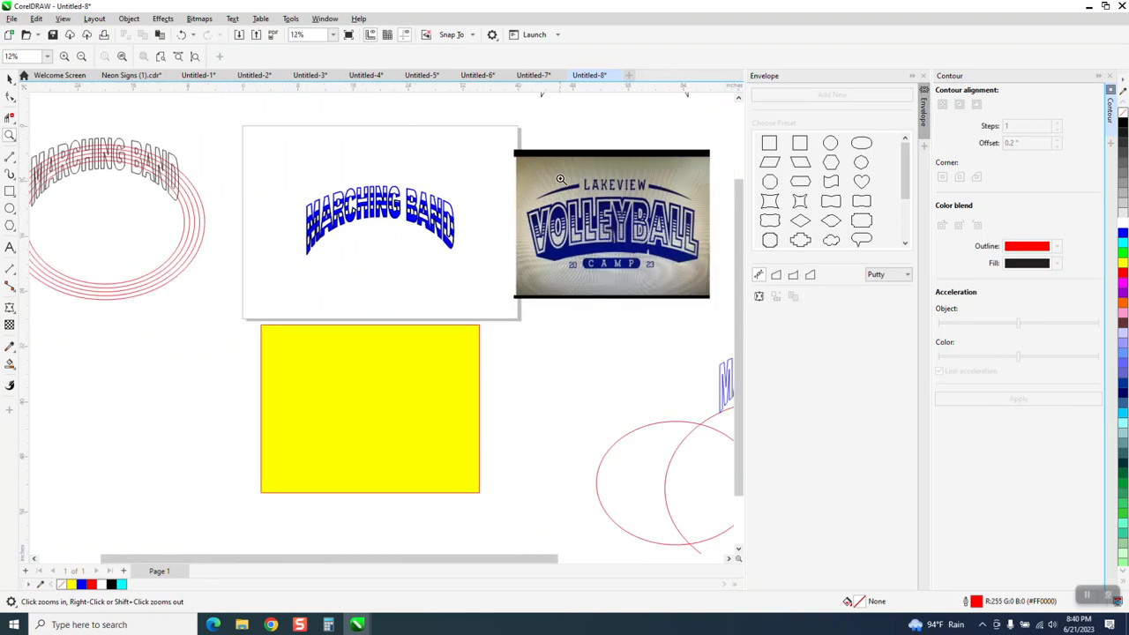
# Step: Add the text LAKEVIEW above the arched lettering and enlarge it to about 14.3 inches wide
pyautogui.click(10, 248)
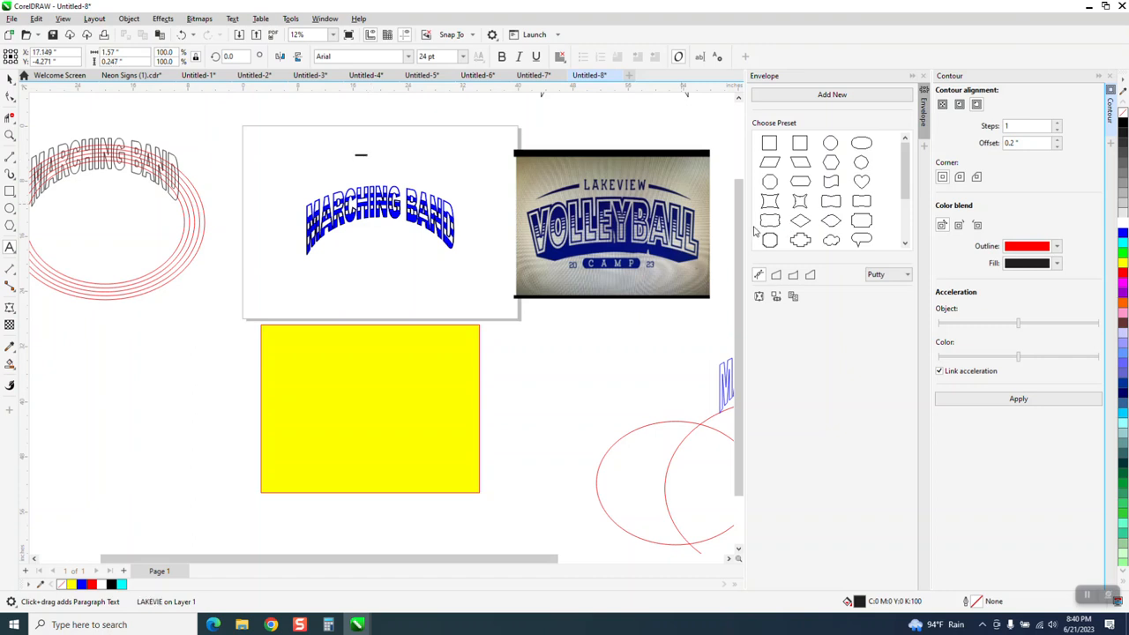
pyautogui.moveTo(375, 162); pyautogui.dragTo(457, 194)
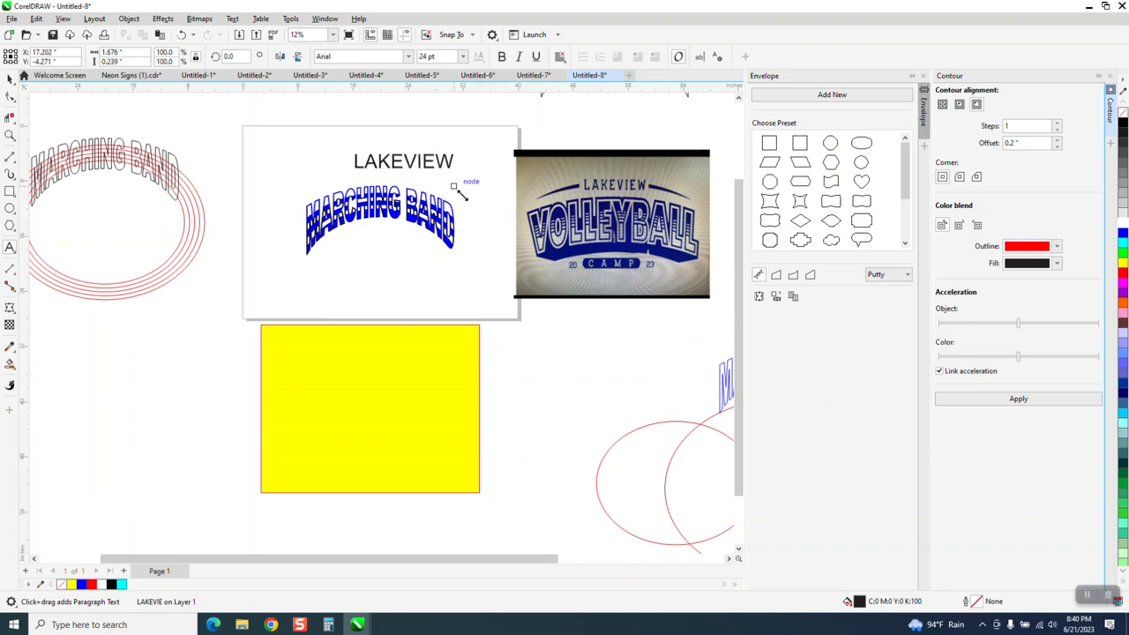
# Step: Change the font of the LAKEVIEW text to Copperplate Std 33 BC
pyautogui.click(408, 56)
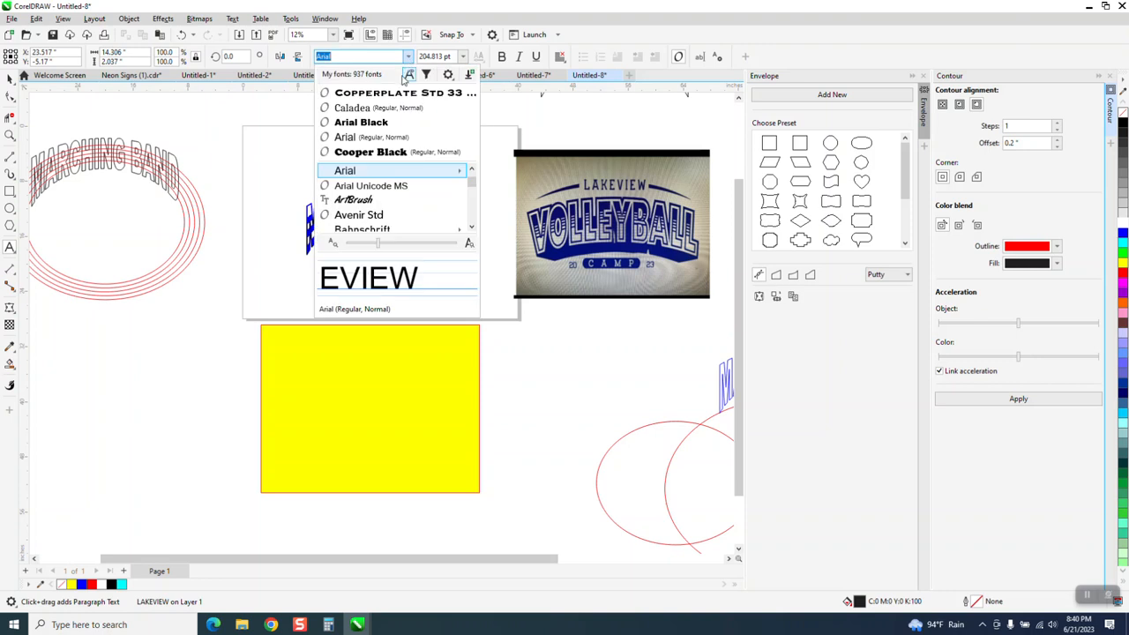
pyautogui.click(405, 93)
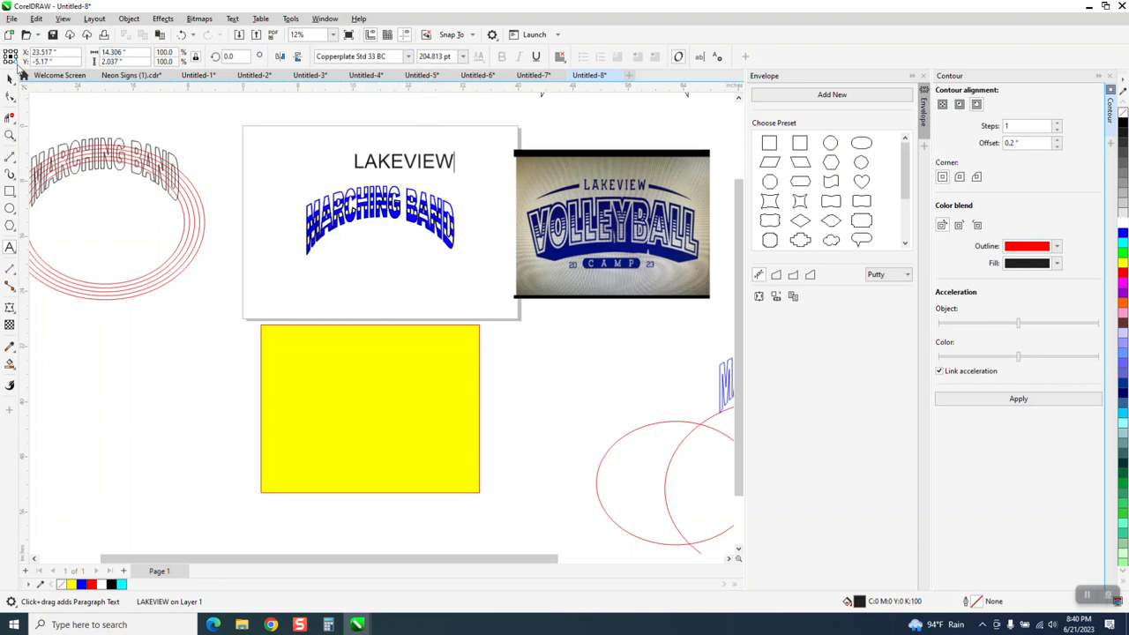
pyautogui.click(10, 78)
pyautogui.click(408, 56)
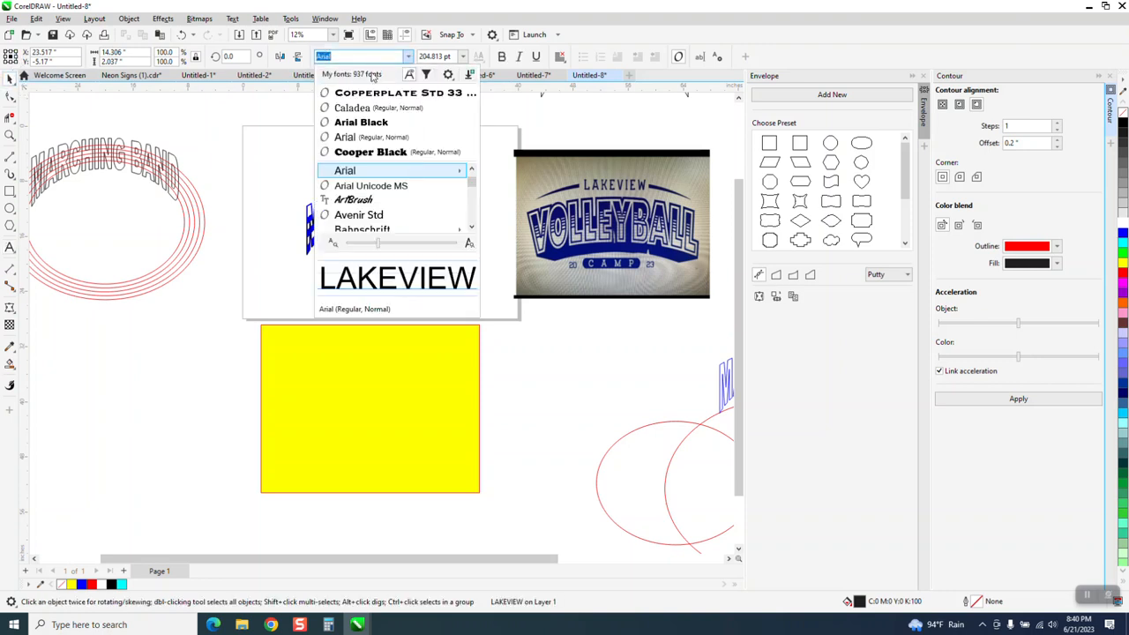
pyautogui.click(366, 93)
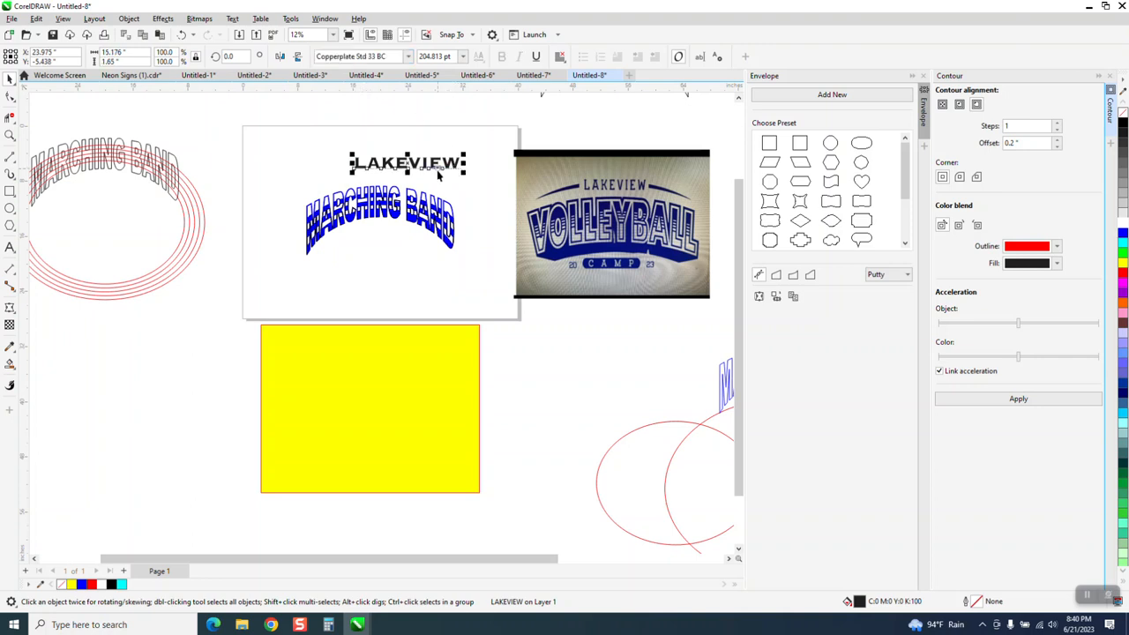
# Step: Reduce LAKEVIEW to about 11.3 inches wide, center it horizontally on the page and place it just above the arched lettering
pyautogui.press('p')
pyautogui.moveTo(380, 224); pyautogui.dragTo(425, 166)
pyautogui.press('p')
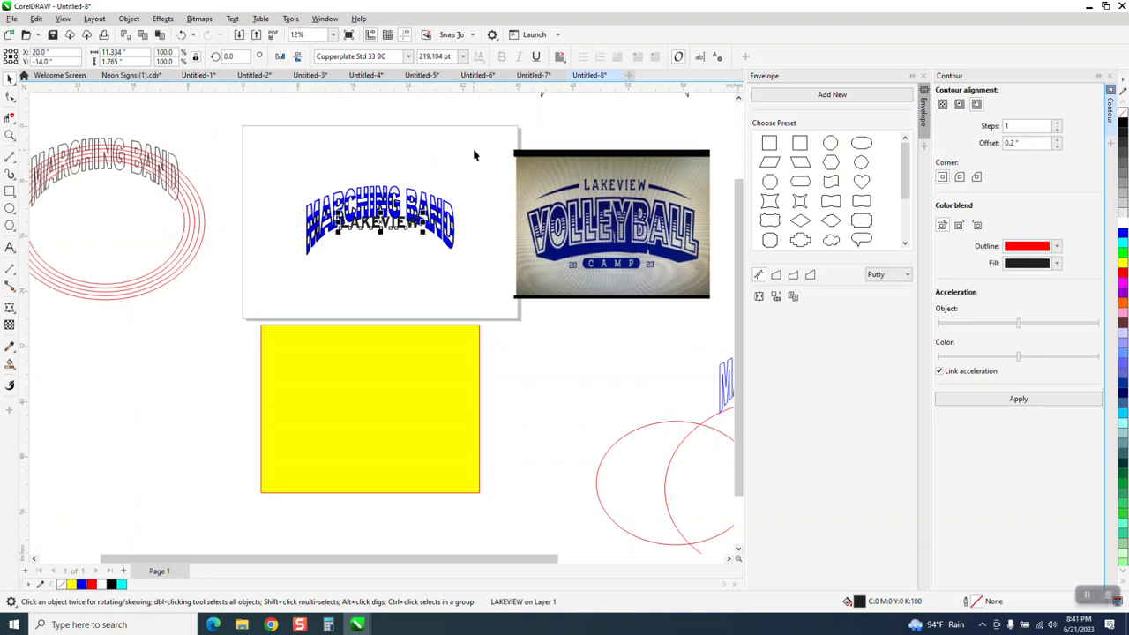
pyautogui.hotkey('ctrl', 'z')
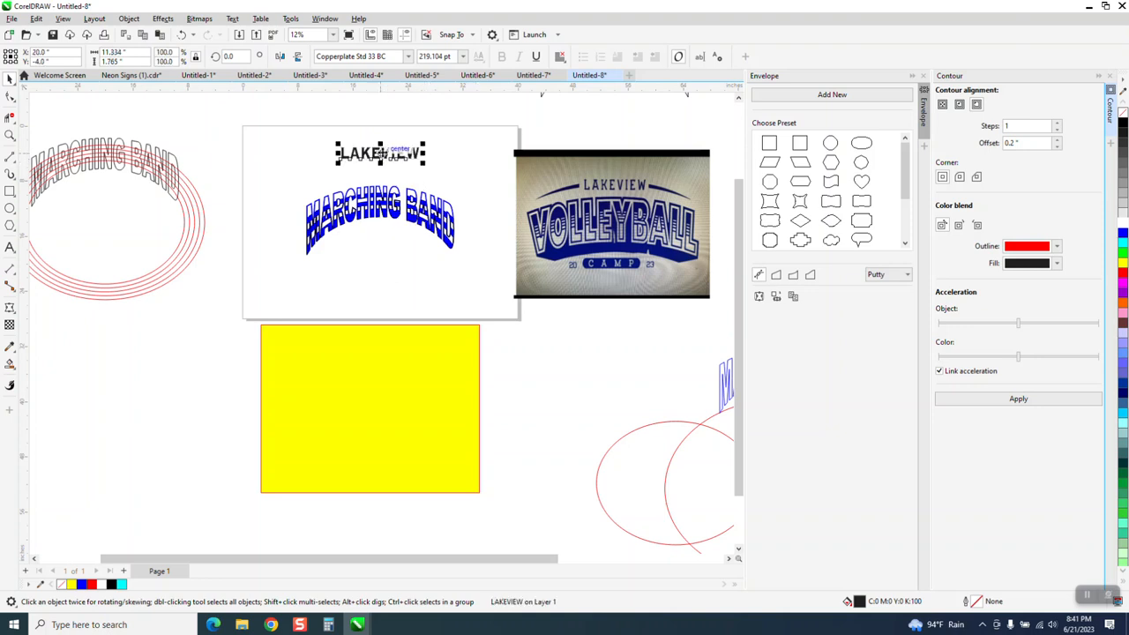
pyautogui.moveTo(385, 171); pyautogui.dragTo(388, 179)
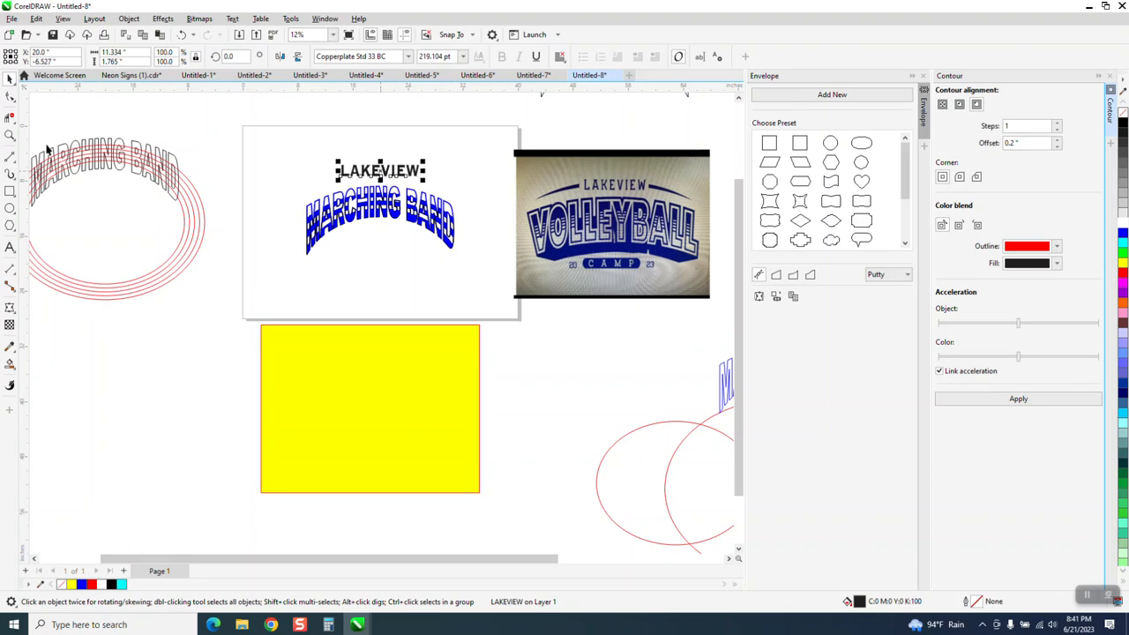
# Step: Center the group of concentric red ellipses on the page horizontally and shift it below the page over the yellow rectangle
pyautogui.click(10, 134)
pyautogui.moveTo(262, 150); pyautogui.dragTo(571, 290)
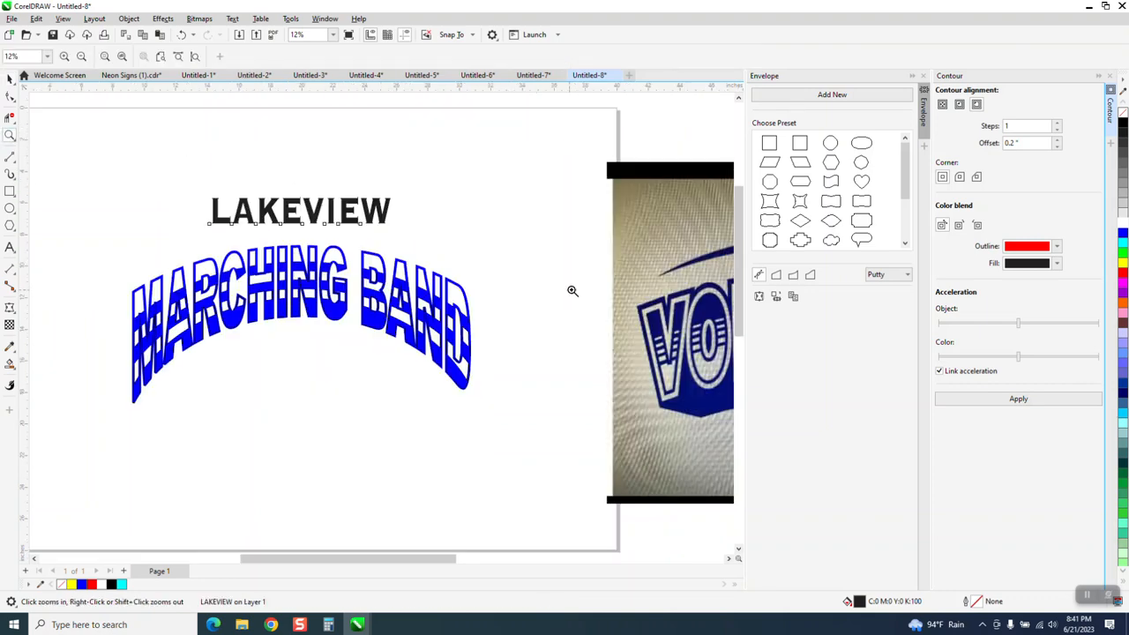
pyautogui.rightClick(496, 263)
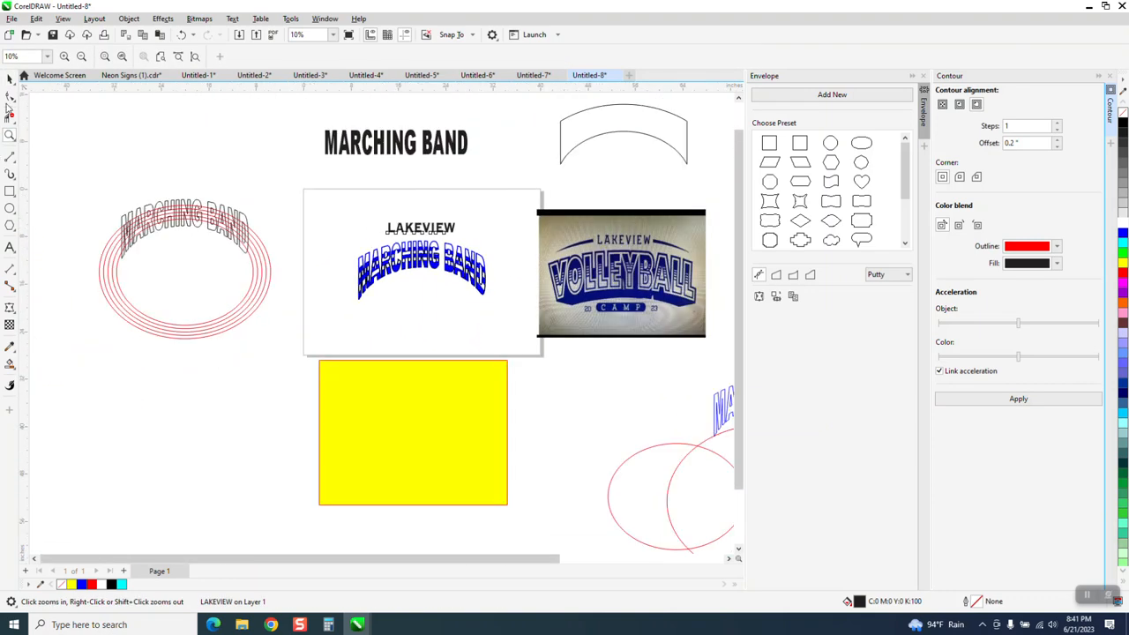
pyautogui.click(10, 78)
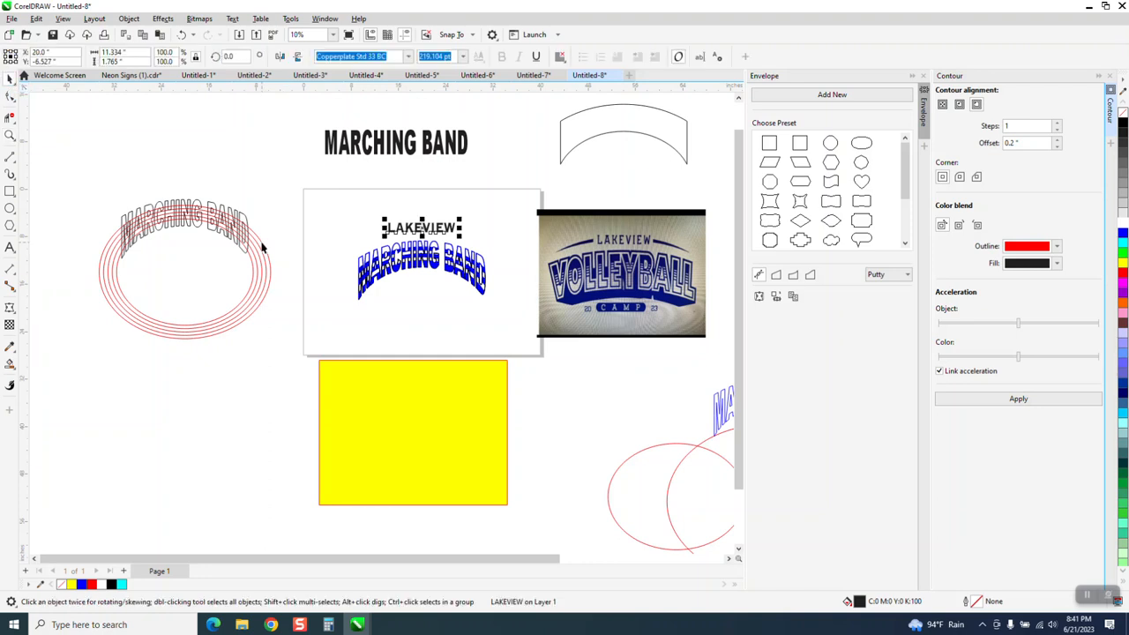
pyautogui.click(256, 241)
pyautogui.press('p')
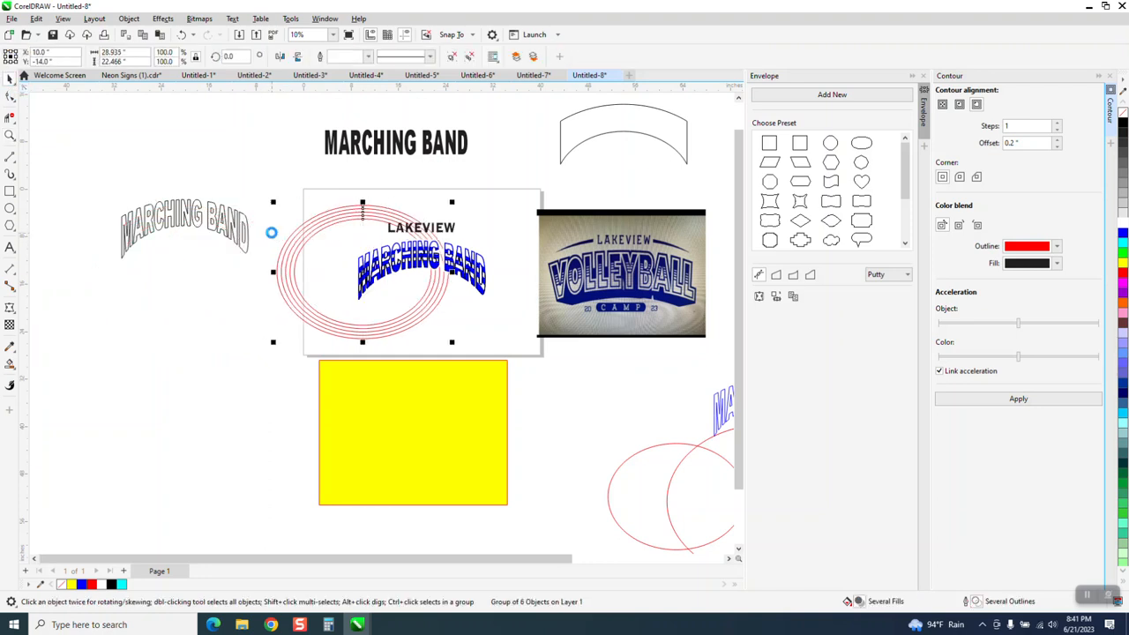
pyautogui.press('Down')
pyautogui.press('Down')
pyautogui.press('Down')
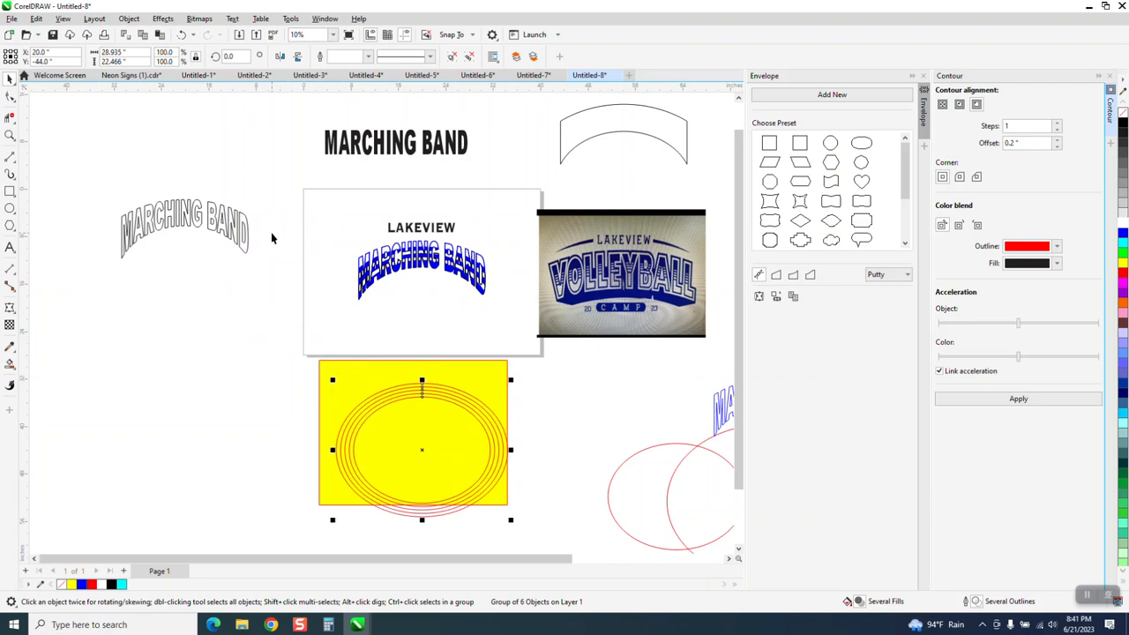
# Step: Draw an upward-bowed 3-point curve about 5 inches wide and 2.1 inches high in front of the L of LAKEVIEW
pyautogui.click(10, 135)
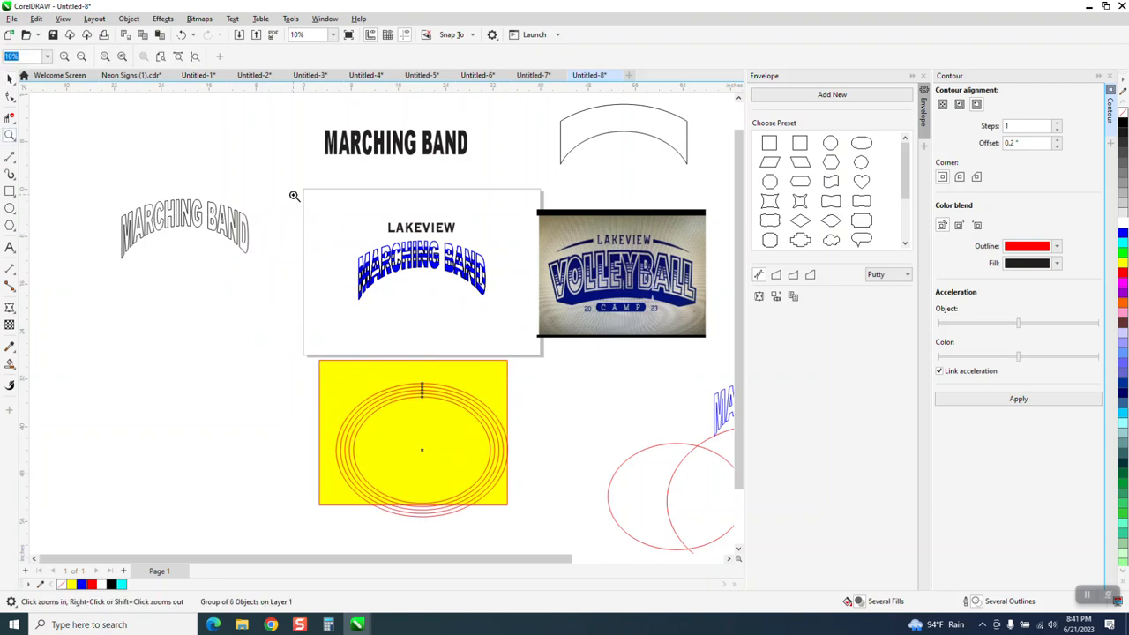
pyautogui.moveTo(611, 321); pyautogui.dragTo(648, 355)
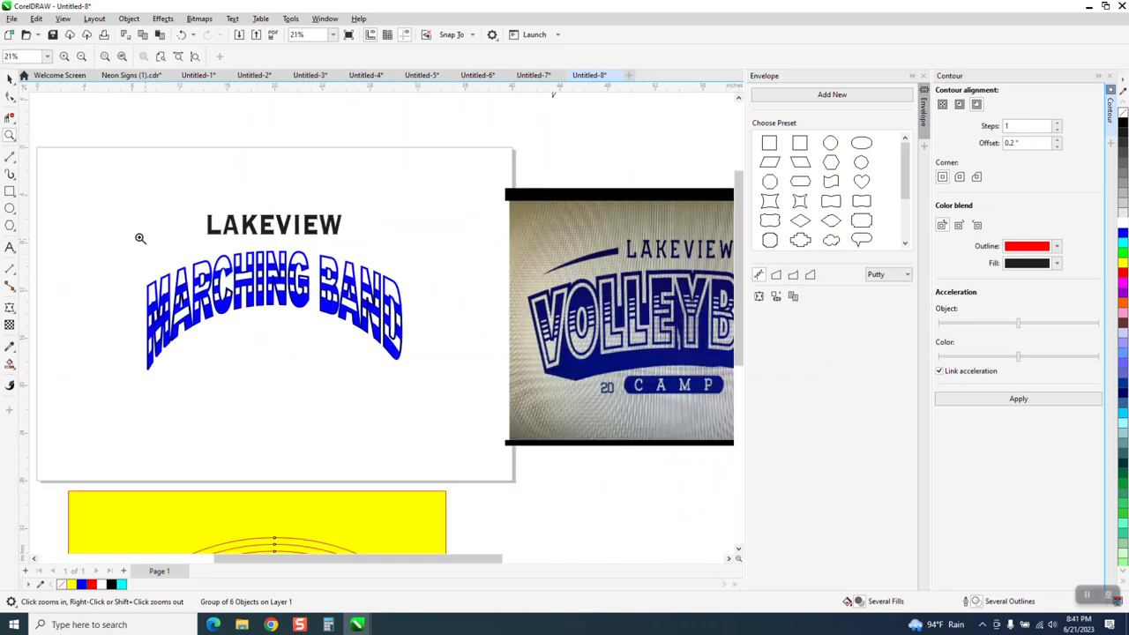
pyautogui.click(14, 164)
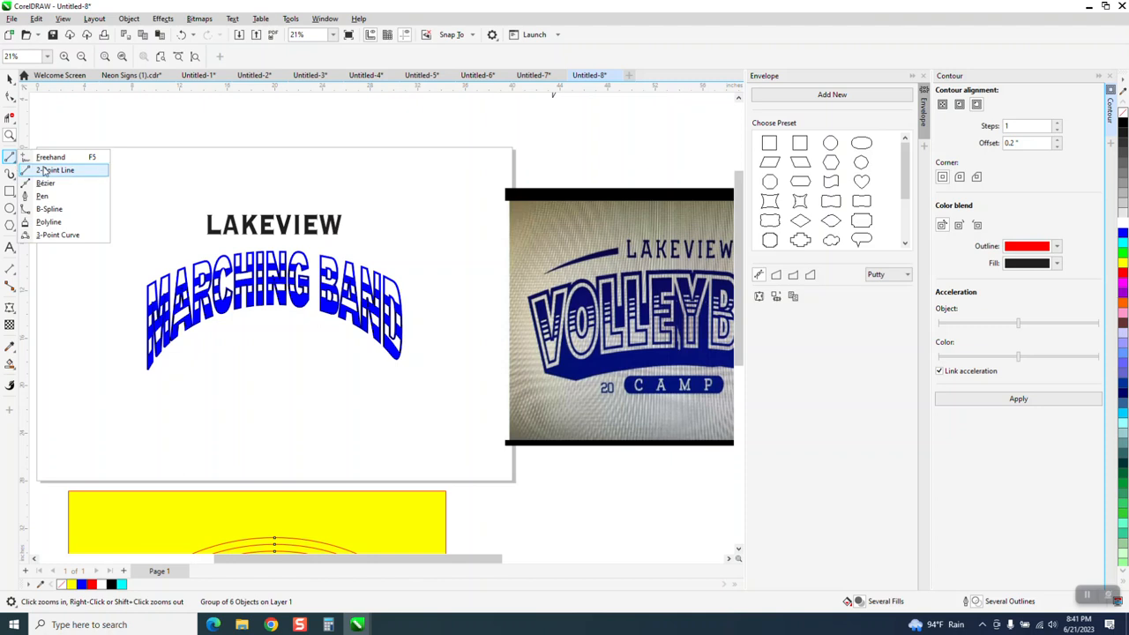
pyautogui.click(46, 234)
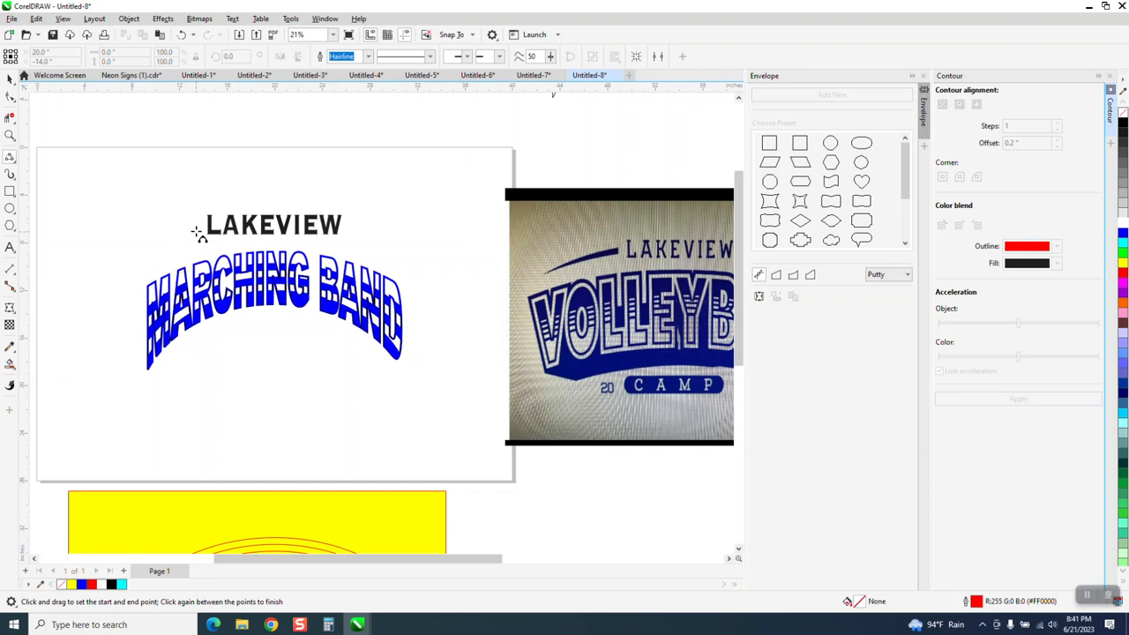
pyautogui.moveTo(199, 230); pyautogui.dragTo(139, 250)
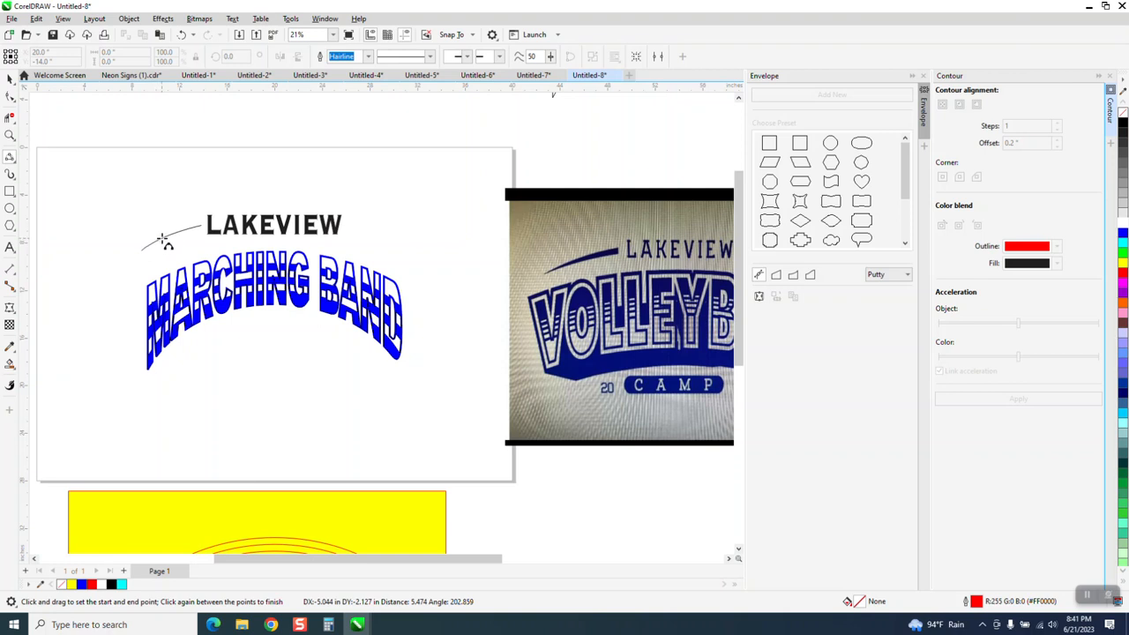
pyautogui.click(168, 239)
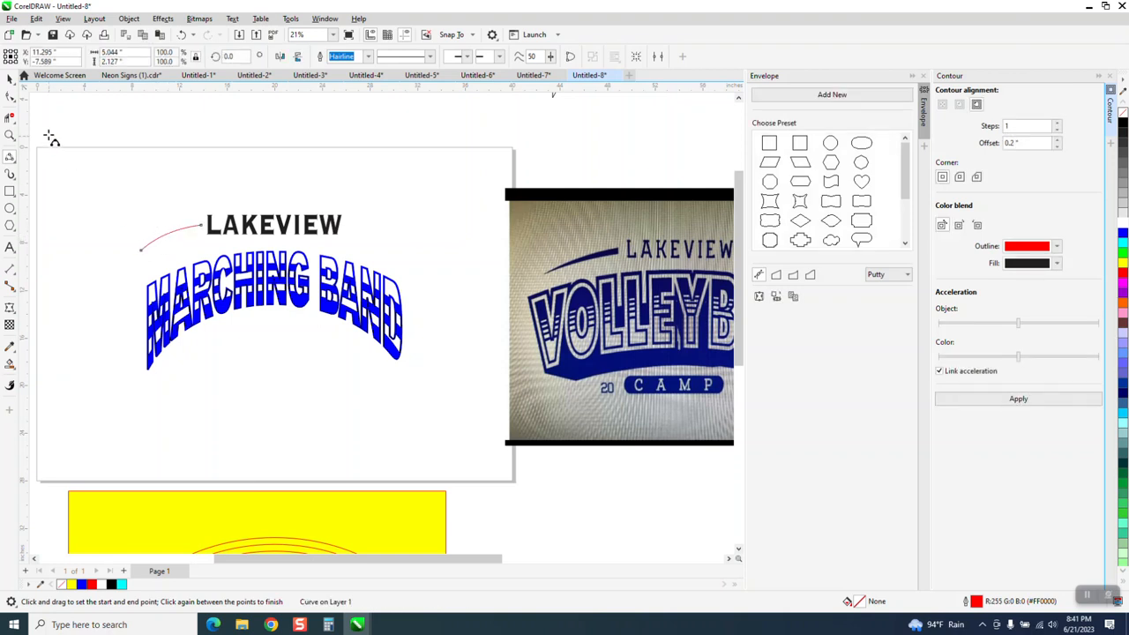
# Step: Give the curve a 36 pt outline, convert that outline to an object, and leave it unfilled with a black hairline
pyautogui.click(11, 79)
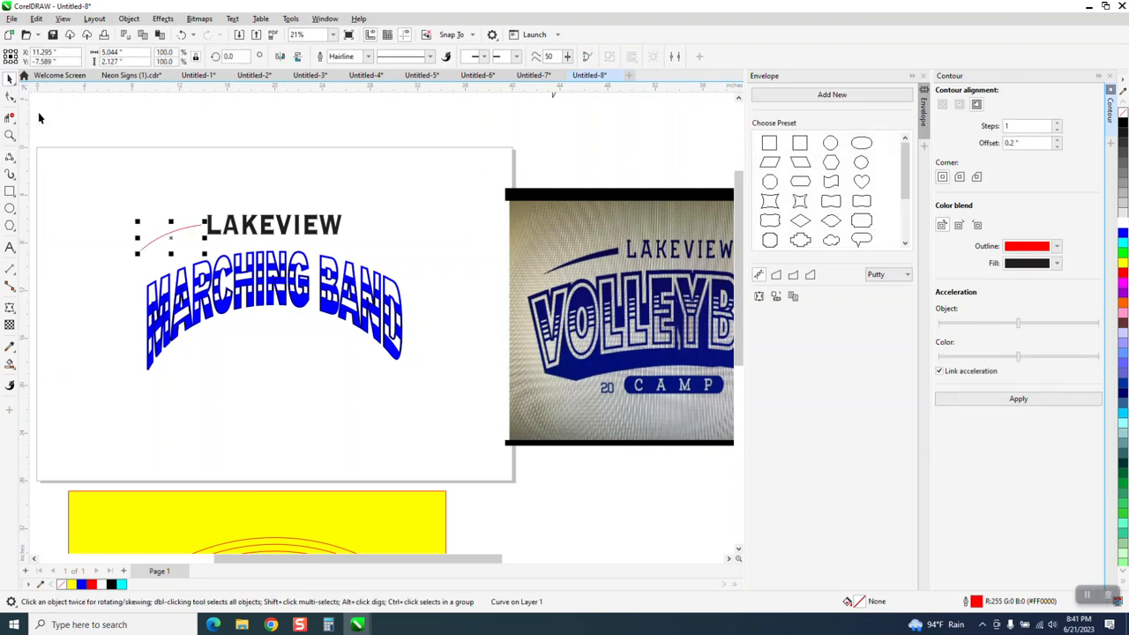
pyautogui.click(367, 56)
pyautogui.click(341, 193)
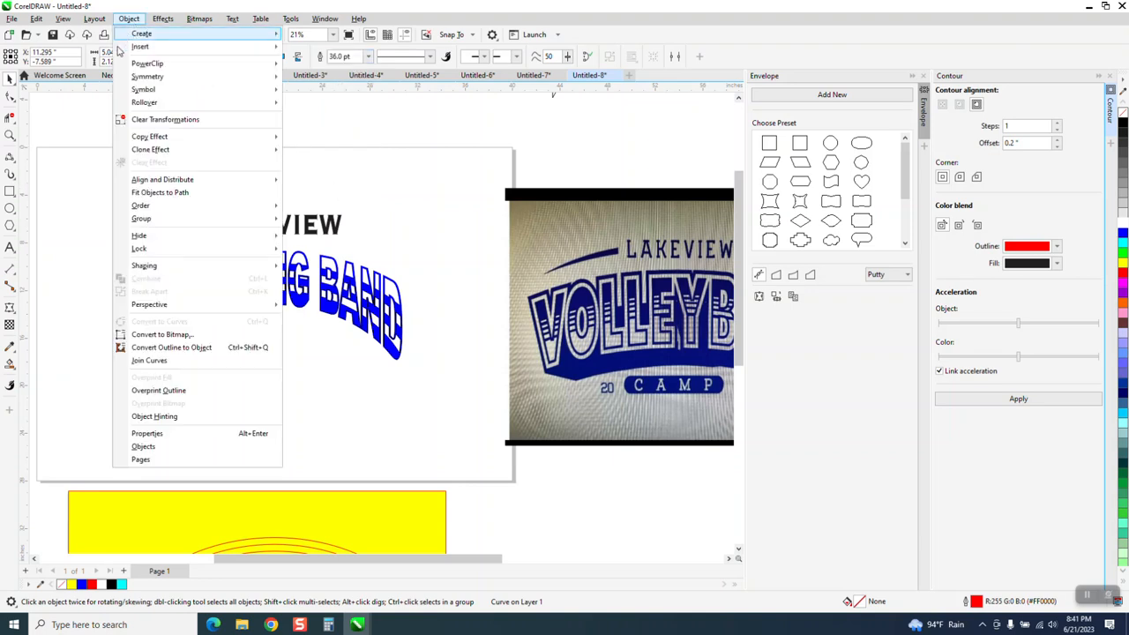
pyautogui.click(129, 19)
pyautogui.click(196, 351)
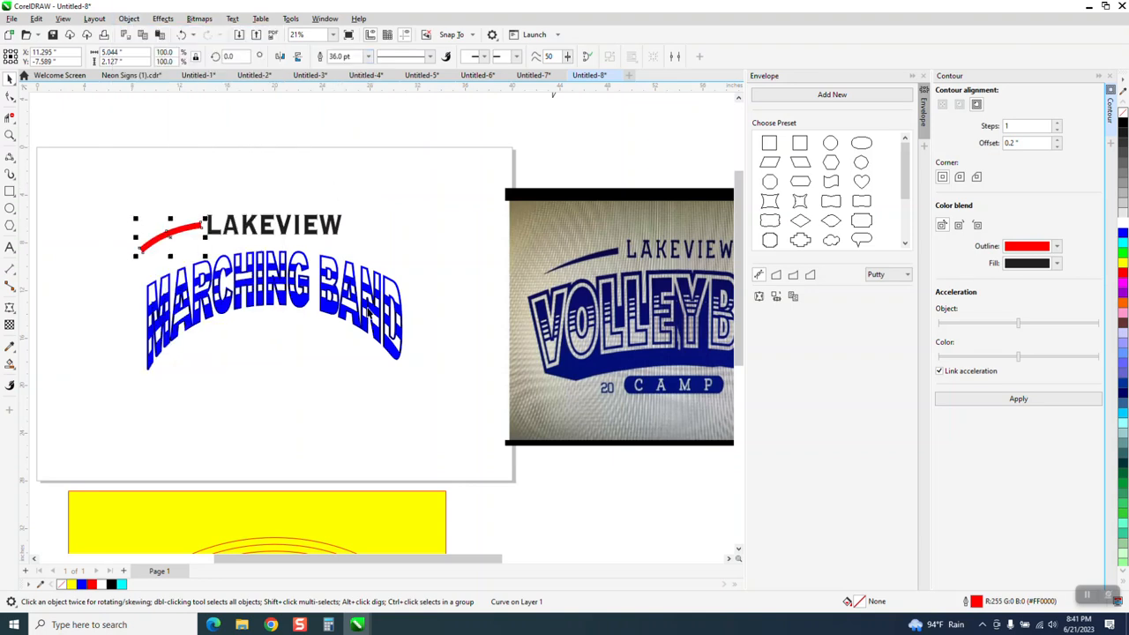
pyautogui.click(1124, 122)
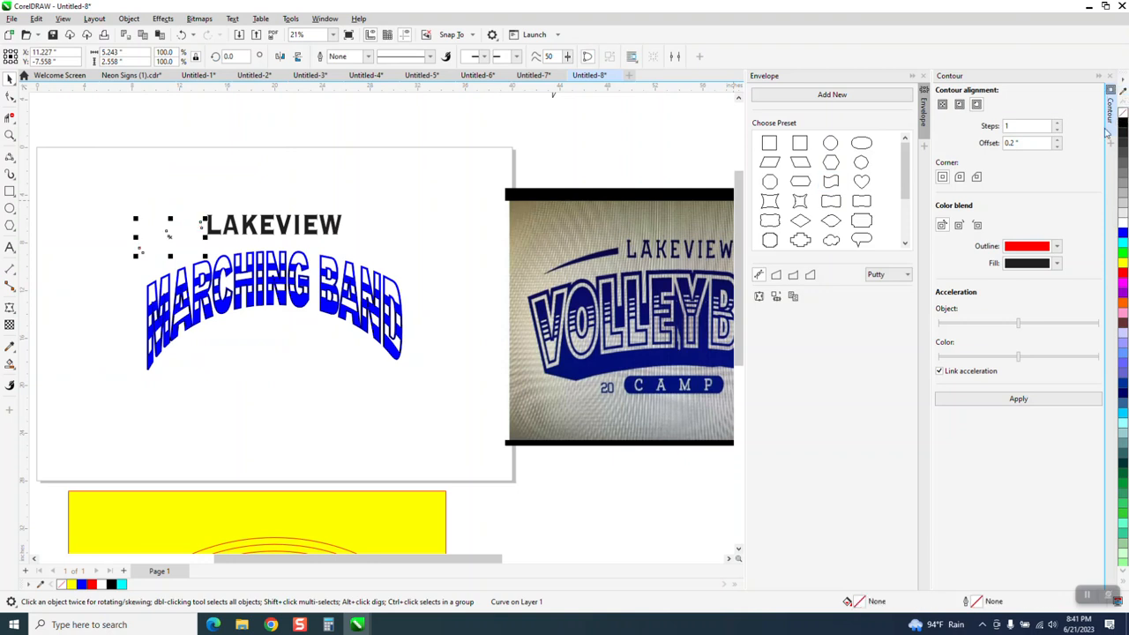
pyautogui.rightClick(1124, 124)
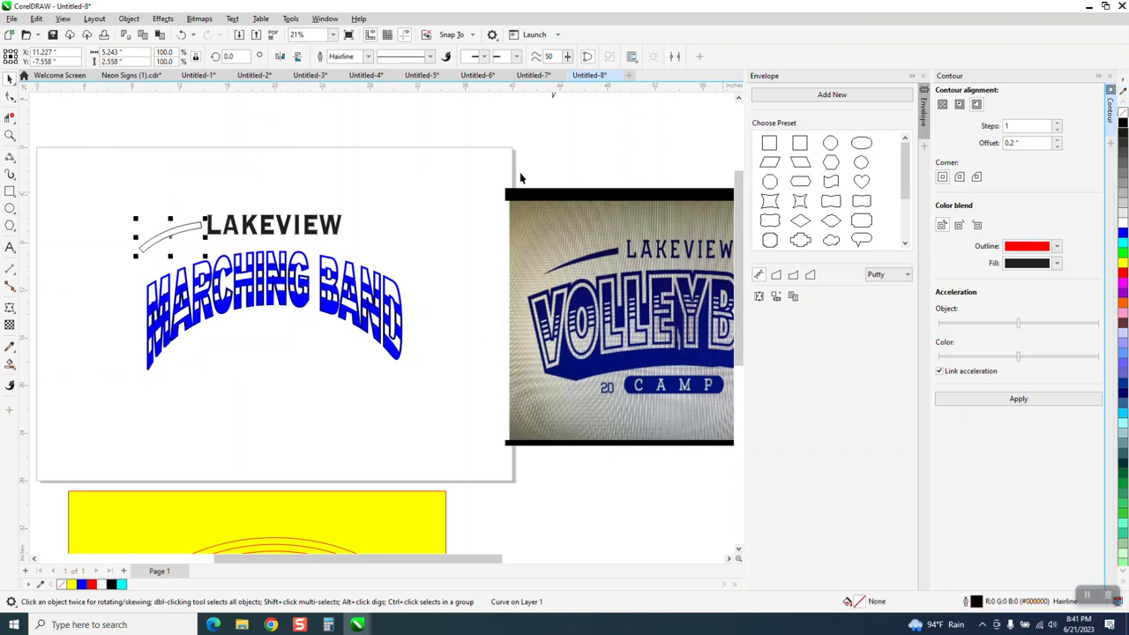
# Step: Delete the middle nodes along the edges of the curved band beside LAKEVIEW
pyautogui.click(9, 136)
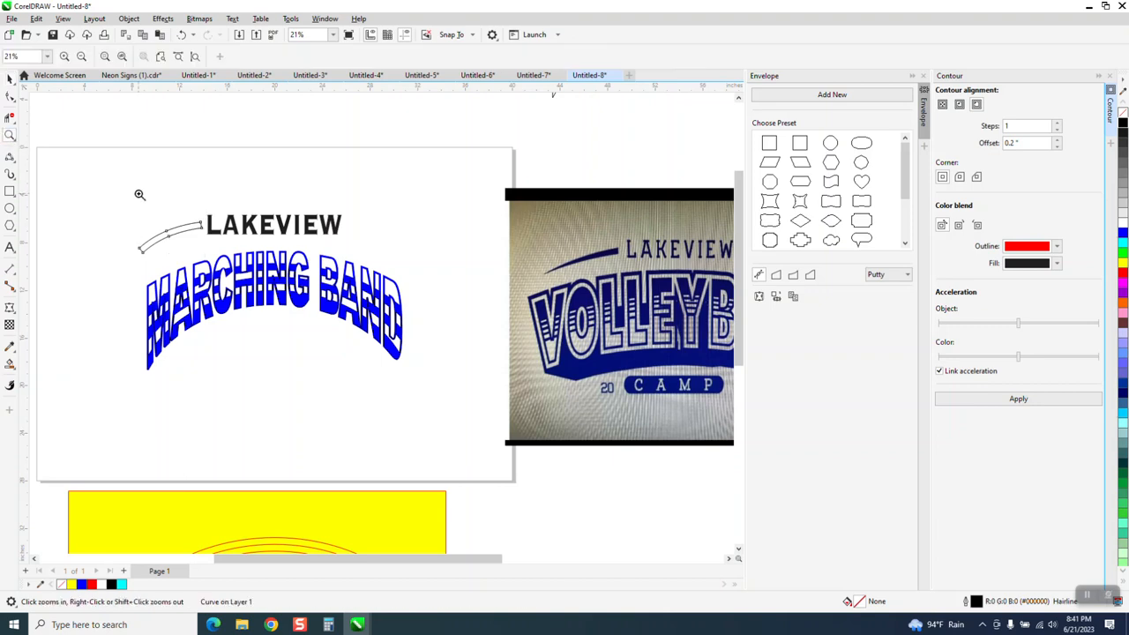
pyautogui.moveTo(139, 191); pyautogui.dragTo(353, 309)
pyautogui.moveTo(126, 234); pyautogui.dragTo(188, 305)
pyautogui.press('Delete')
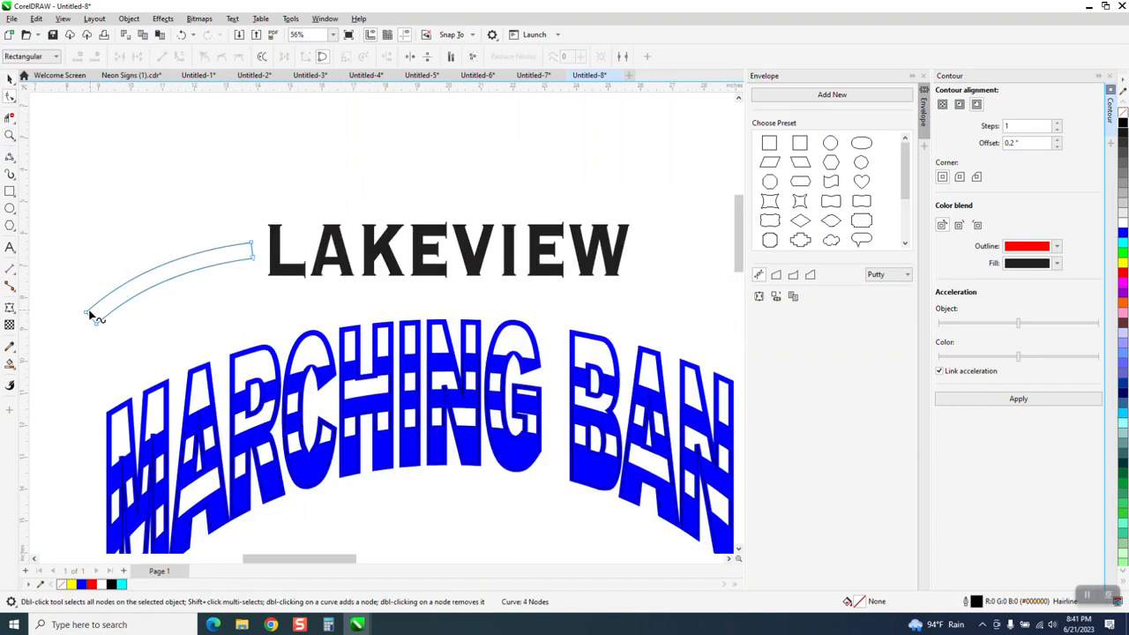
# Step: Taper the band's lower outer end to a point by bringing its end nodes together, and reshape the upper edge's curvature
pyautogui.moveTo(85, 313); pyautogui.dragTo(94, 321)
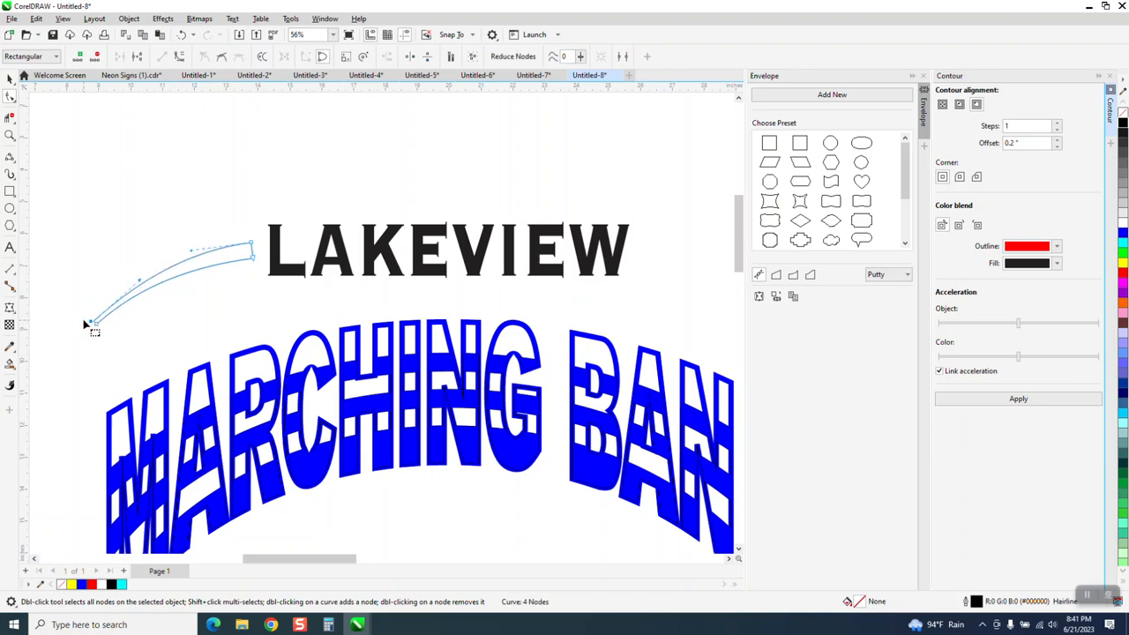
pyautogui.click(9, 136)
pyautogui.moveTo(61, 185); pyautogui.dragTo(378, 328)
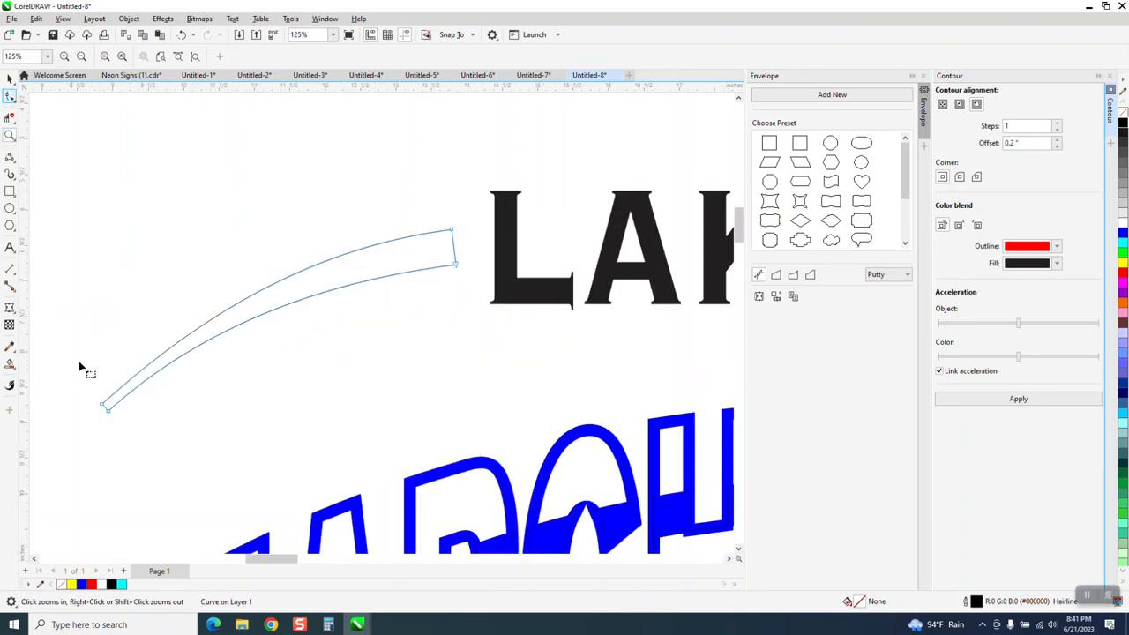
pyautogui.press('F10')
pyautogui.moveTo(104, 406); pyautogui.dragTo(107, 411)
pyautogui.moveTo(206, 333)
pyautogui.mouseDown()
pyautogui.moveTo(215, 323)
pyautogui.moveTo(197, 315)
pyautogui.mouseUp()
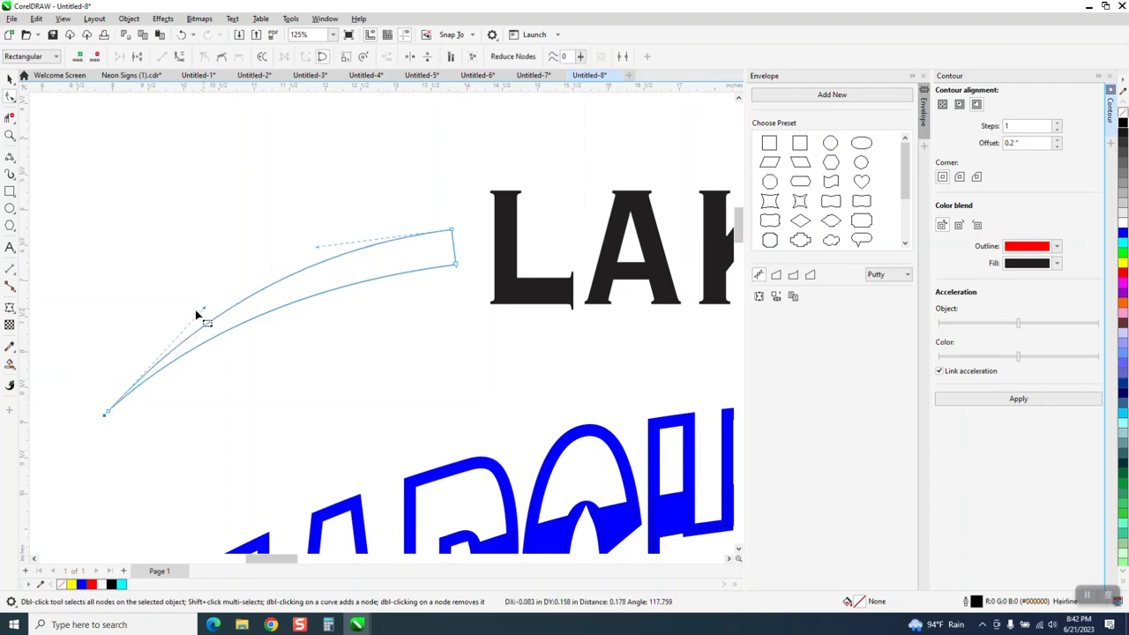
pyautogui.scroll(-4, 164, 257)
# Step: Fill the tapered swoosh blue without an outline and place a horizontally mirrored copy after the W of LAKEVIEW
pyautogui.click(10, 80)
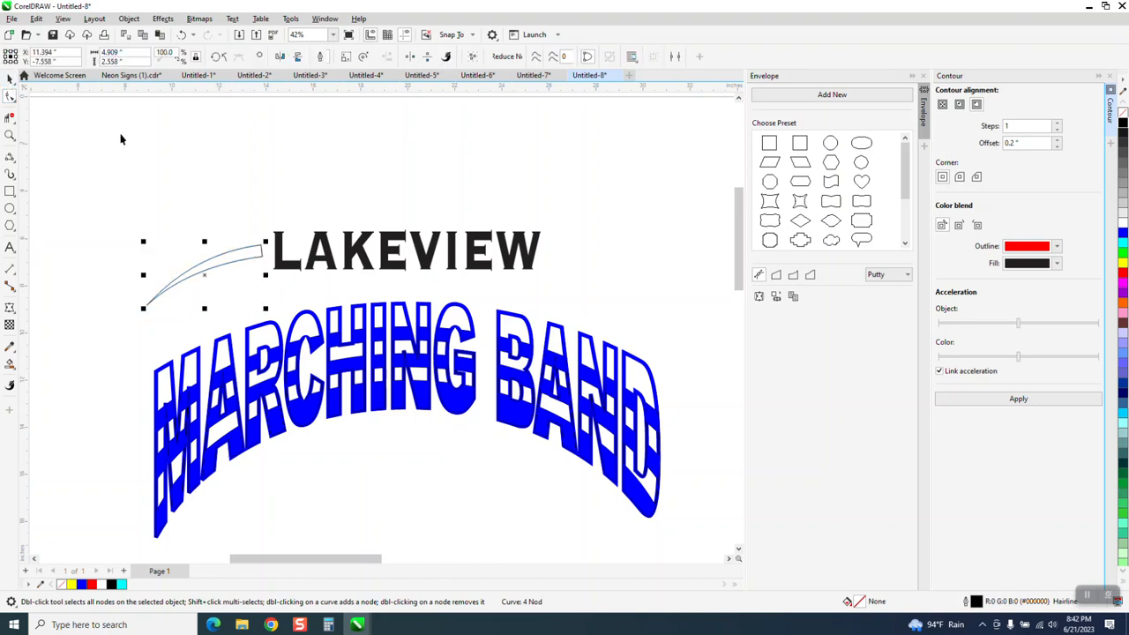
pyautogui.click(1122, 232)
pyautogui.rightClick(1123, 115)
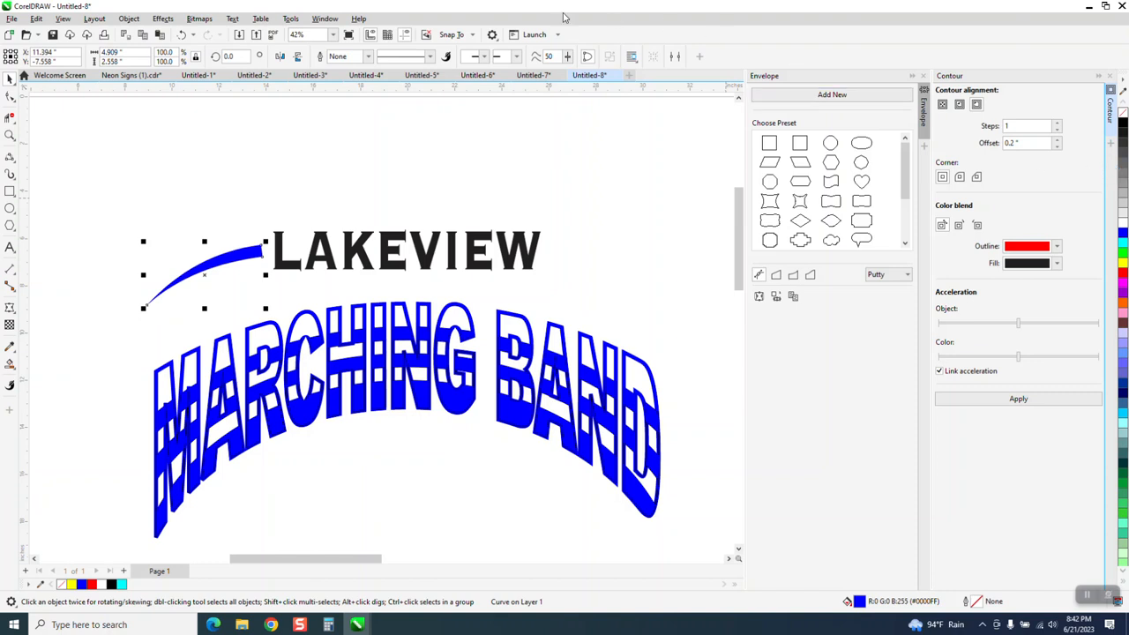
pyautogui.click(280, 56)
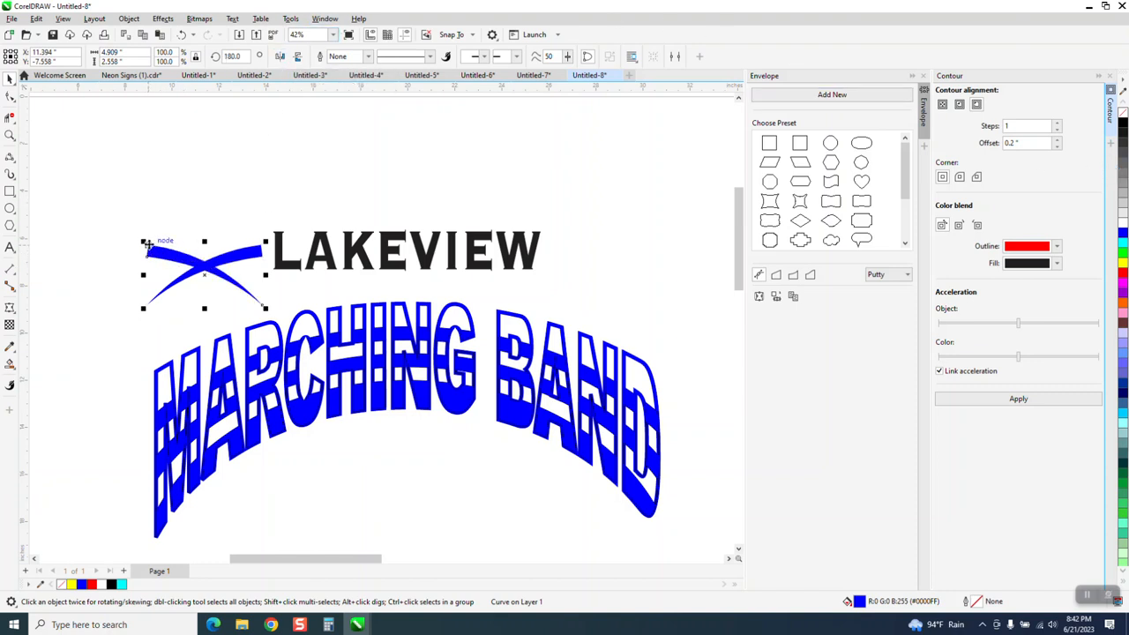
pyautogui.moveTo(148, 245); pyautogui.dragTo(549, 256)
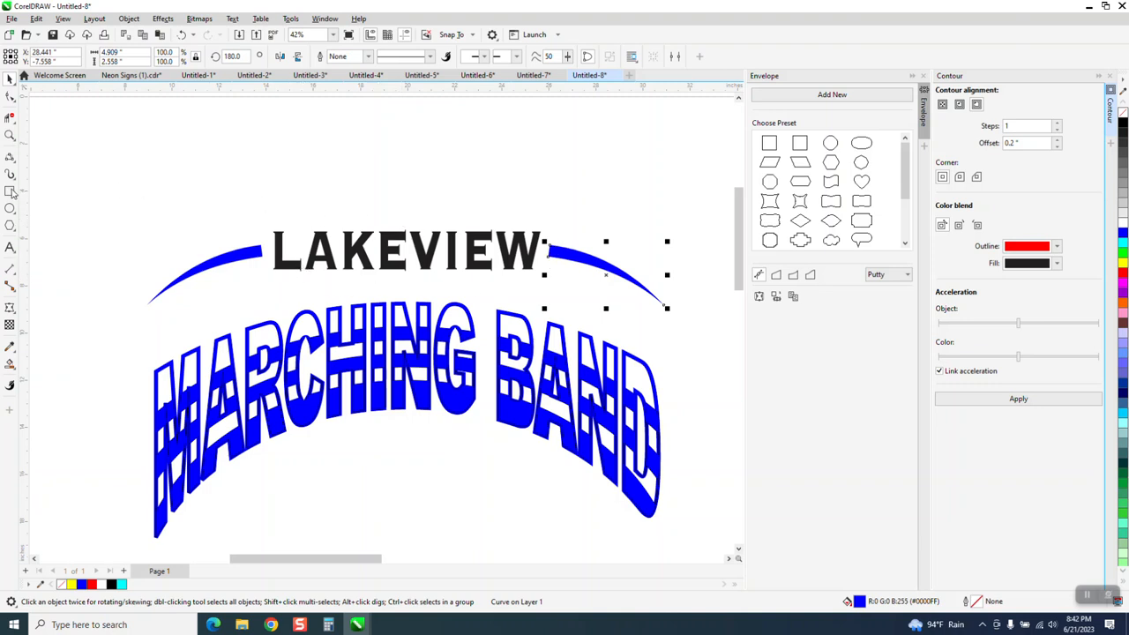
# Step: Place a vertical guideline at the page's horizontal centre, X 20 inches
pyautogui.moveTo(25, 193); pyautogui.dragTo(379, 201)
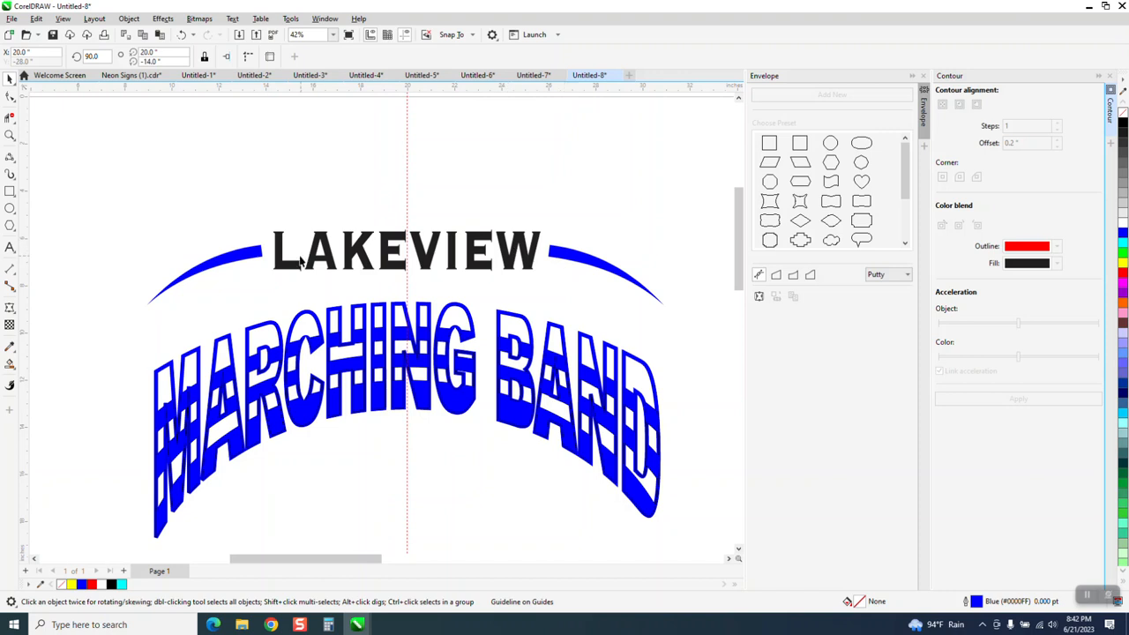
pyautogui.click(10, 136)
pyautogui.moveTo(211, 182); pyautogui.dragTo(765, 386)
pyautogui.click(10, 78)
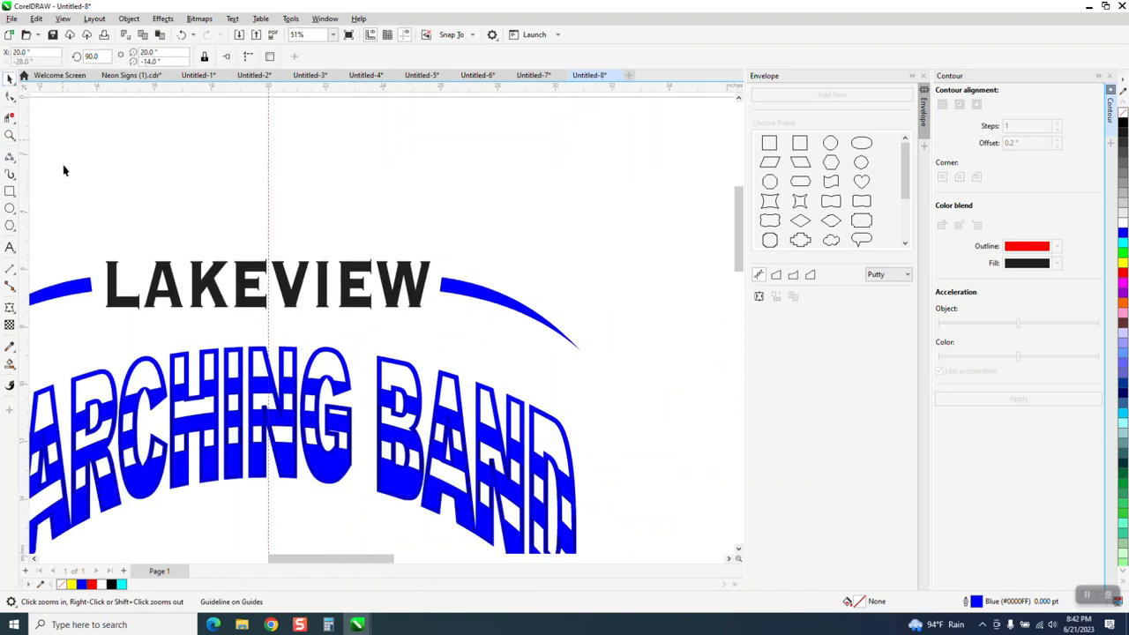
# Step: Draw a parallel dimension from the left swoosh's inner end to the centre guideline
pyautogui.click(12, 158)
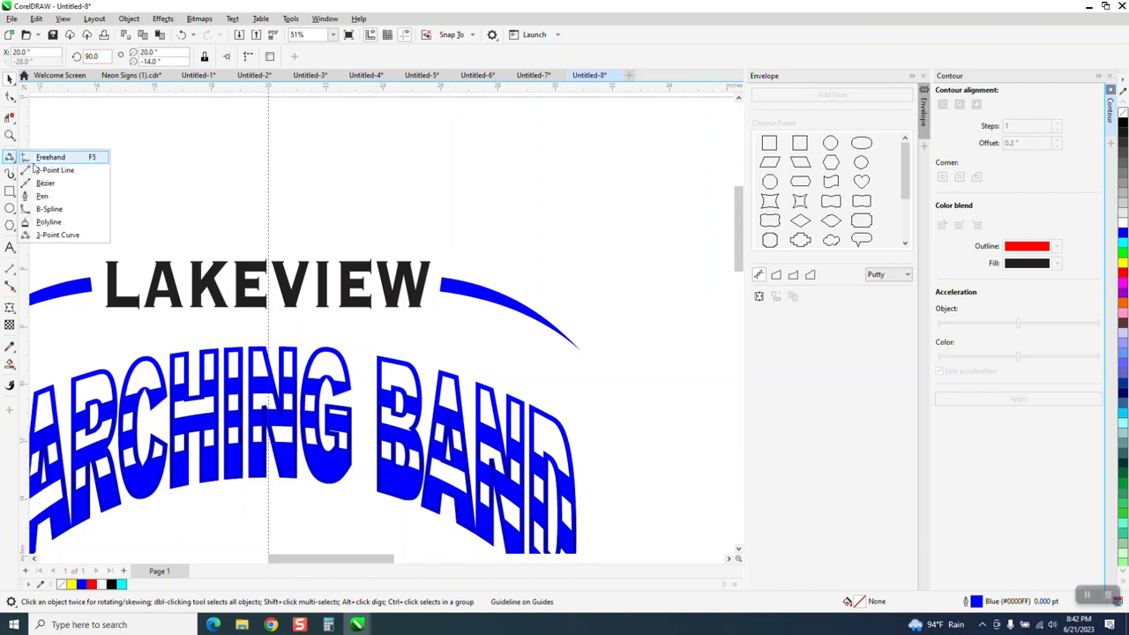
pyautogui.click(10, 269)
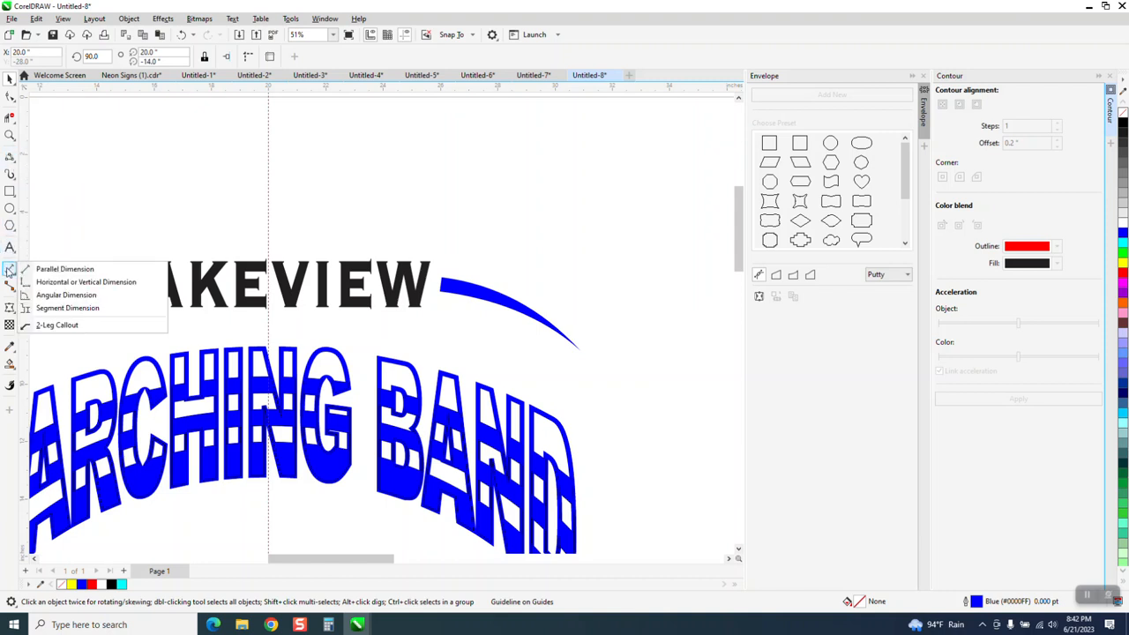
pyautogui.click(53, 270)
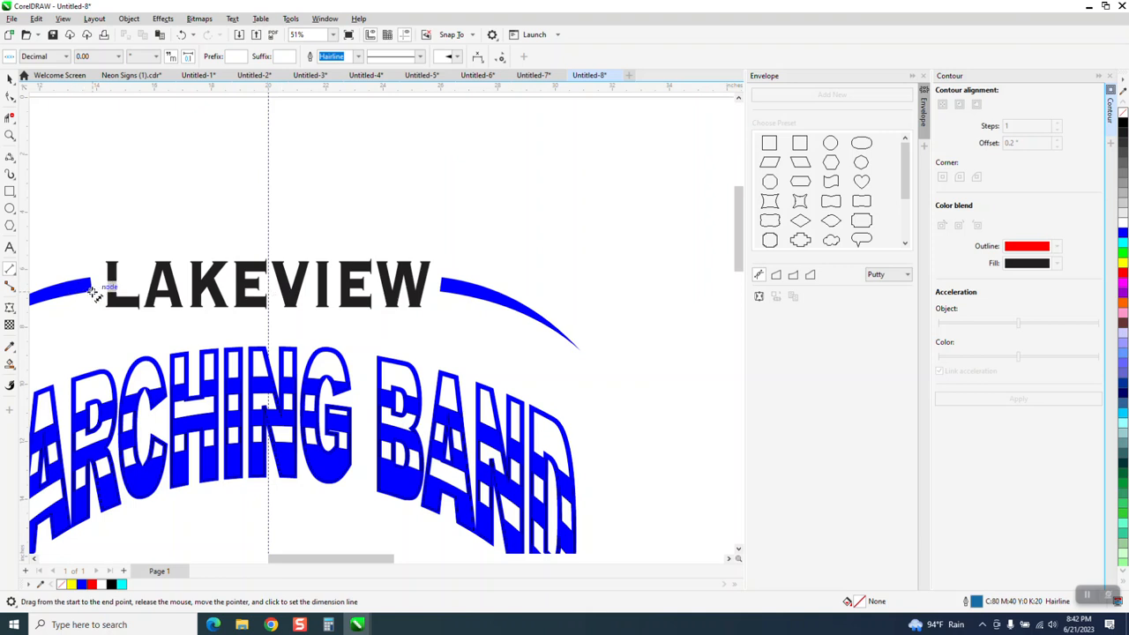
pyautogui.moveTo(92, 291); pyautogui.dragTo(269, 293)
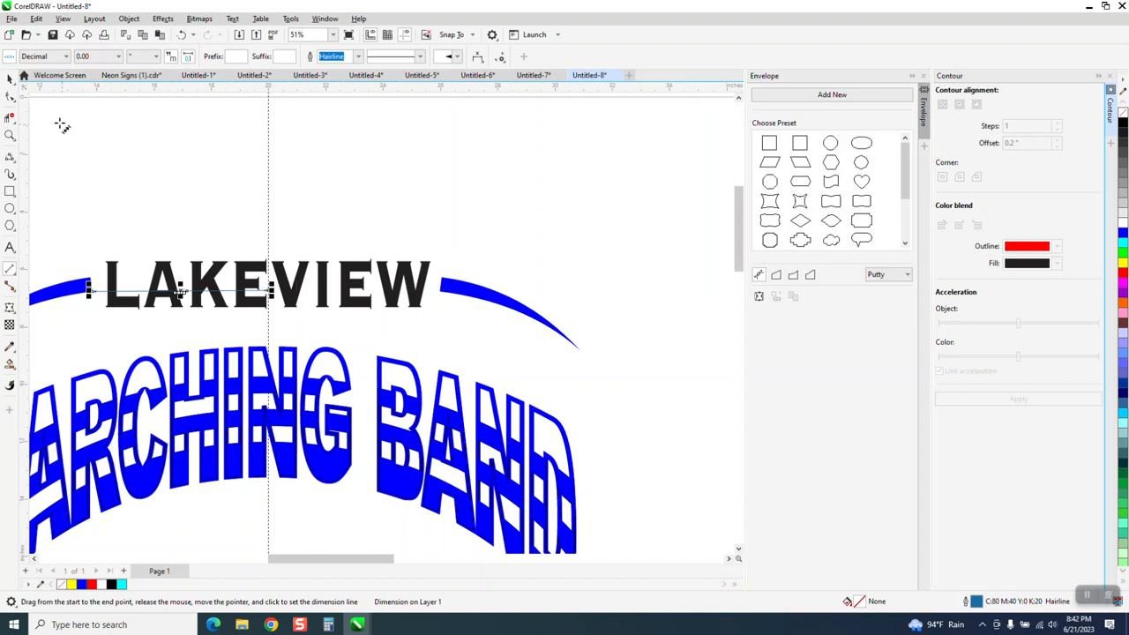
pyautogui.click(10, 77)
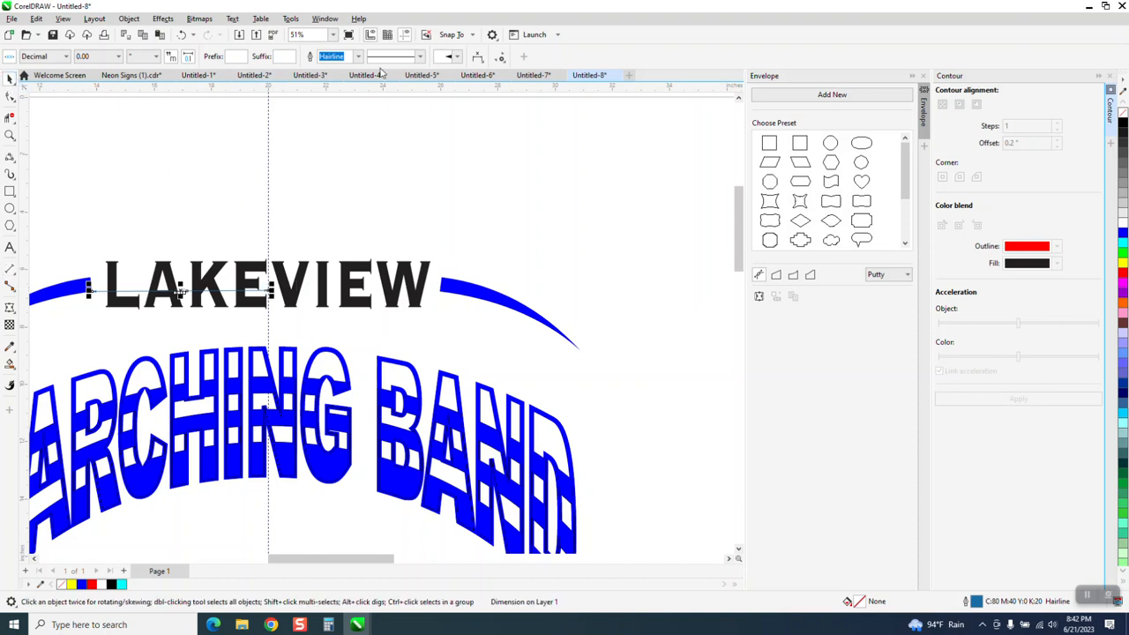
# Step: Turn on snapping to guidelines and delete the dimension drawn across LAKEVIEW
pyautogui.click(472, 35)
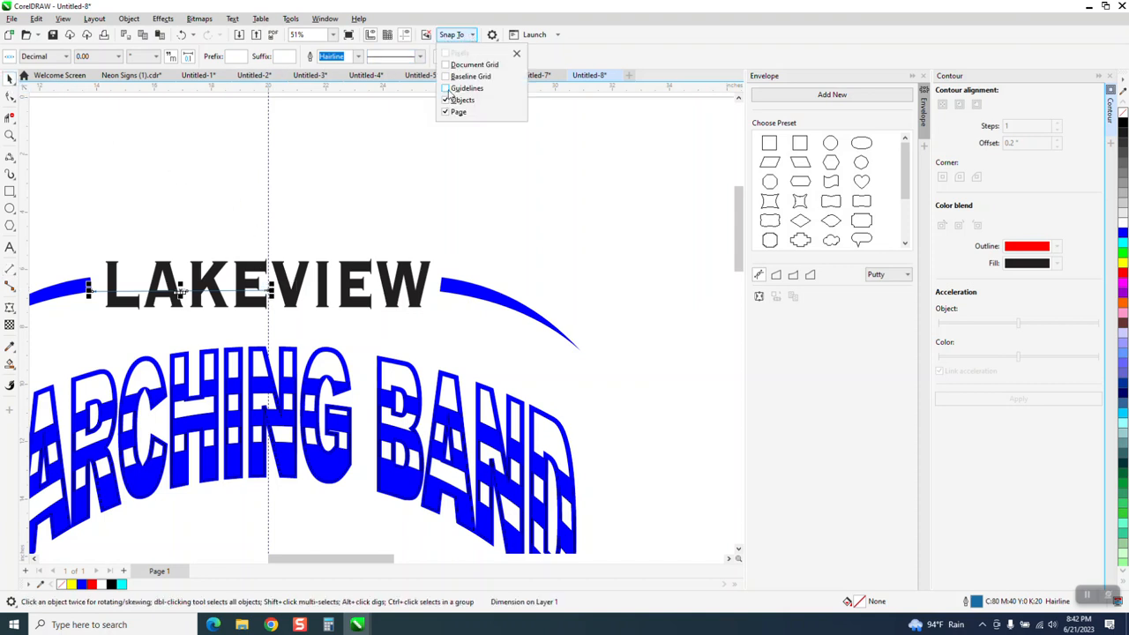
pyautogui.click(447, 89)
pyautogui.click(27, 231)
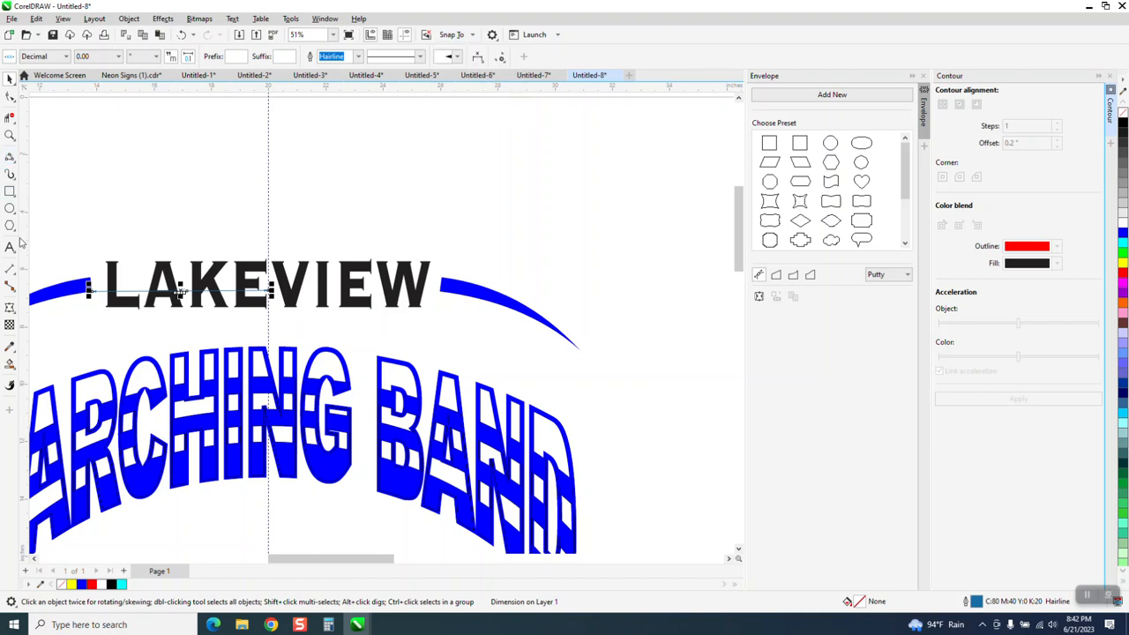
pyautogui.click(15, 276)
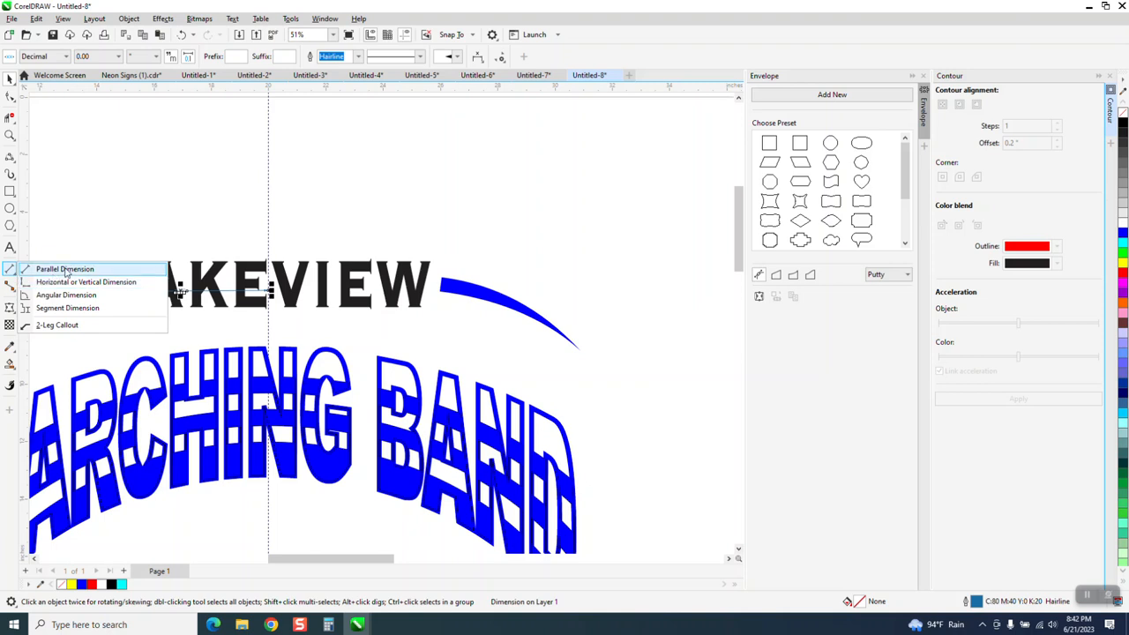
pyautogui.click(44, 266)
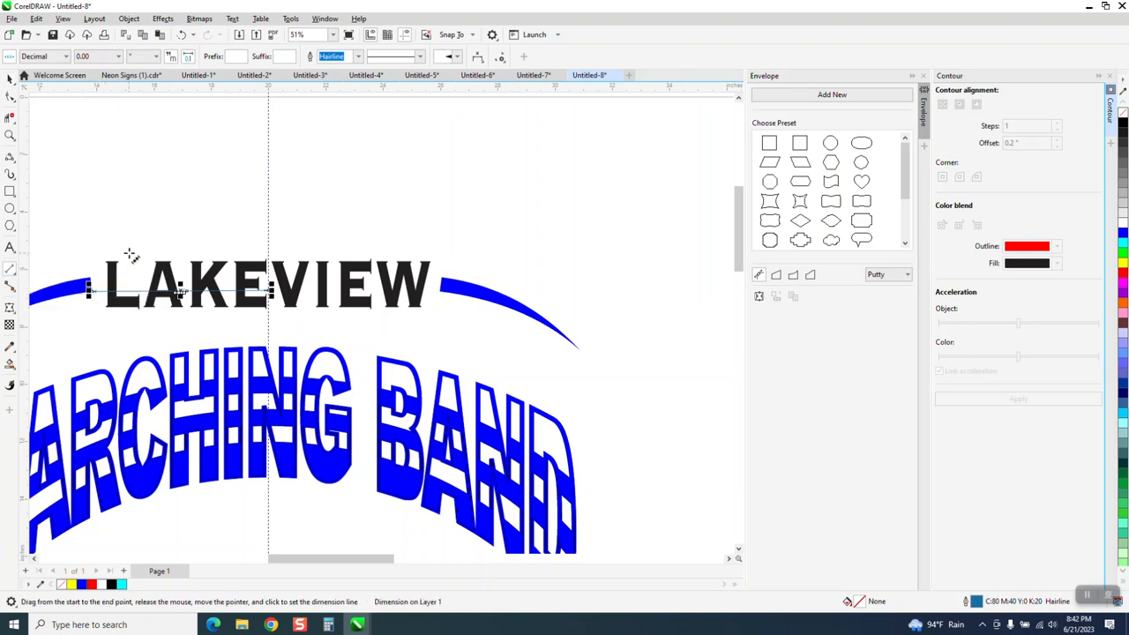
pyautogui.click(9, 78)
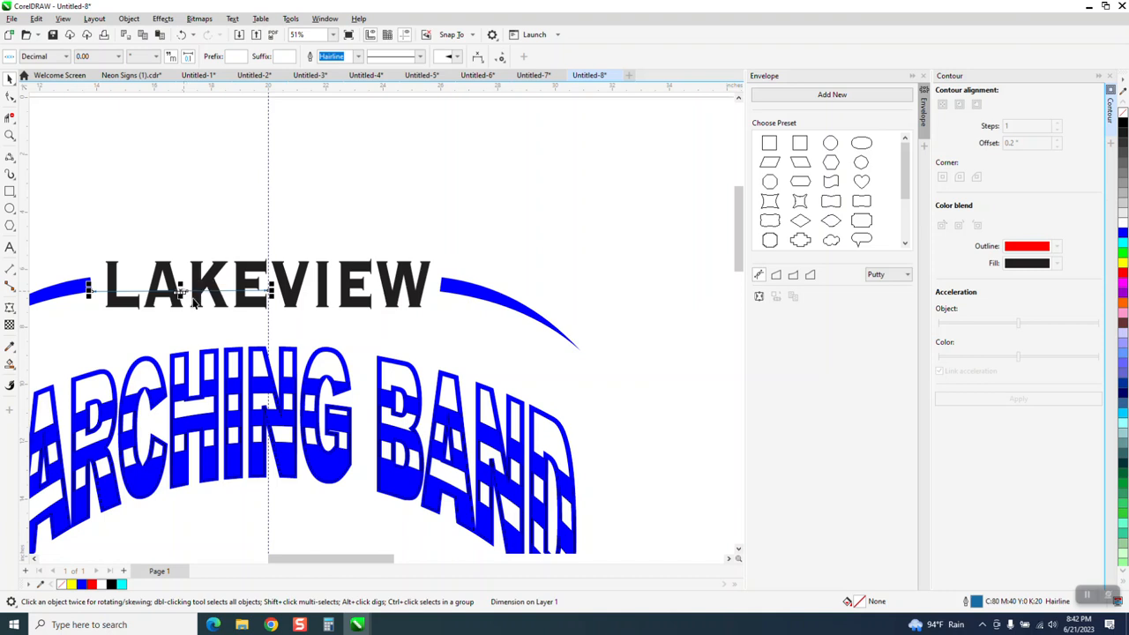
pyautogui.press('Delete')
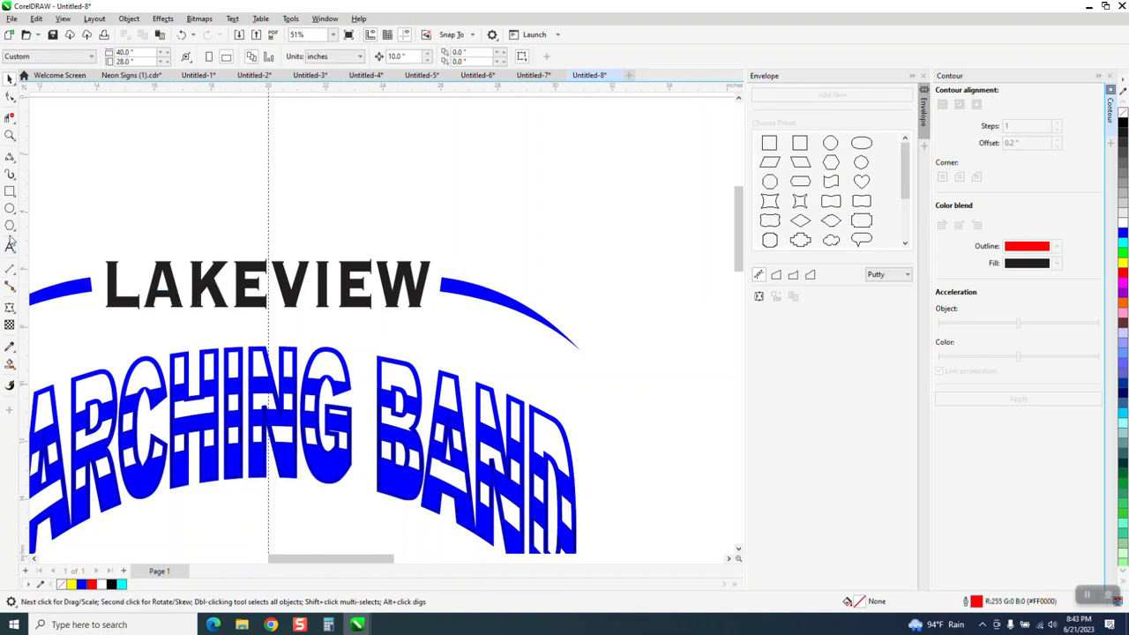
# Step: Measure from the left swoosh's lower inner corner to the guideline again with a parallel dimension snapped to the guideline
pyautogui.click(14, 278)
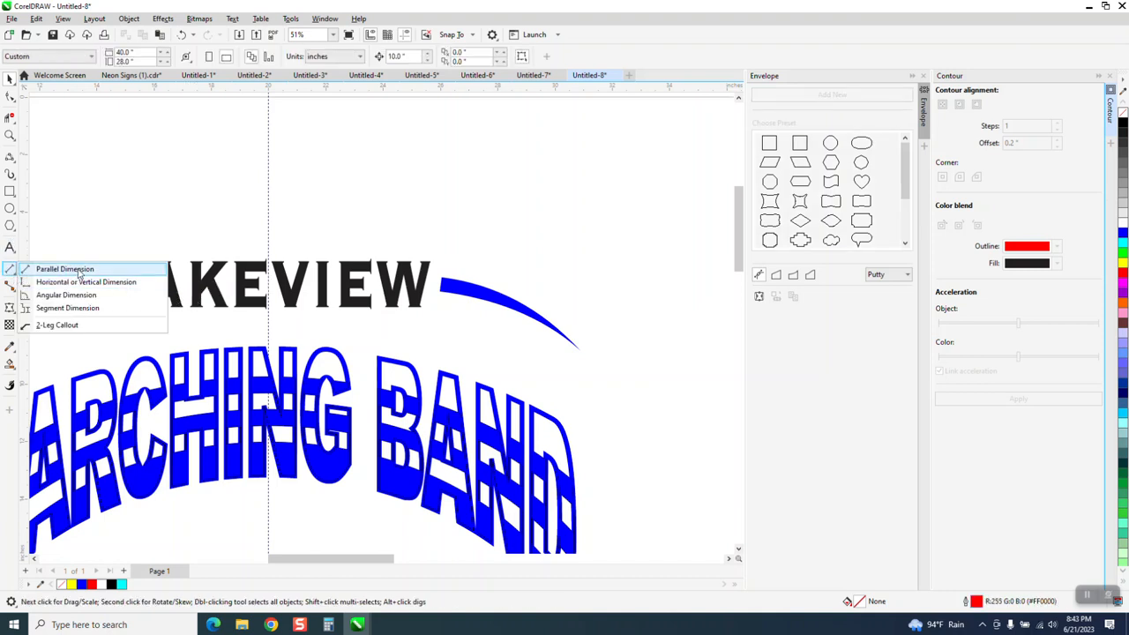
pyautogui.click(53, 260)
pyautogui.moveTo(99, 298); pyautogui.dragTo(268, 286)
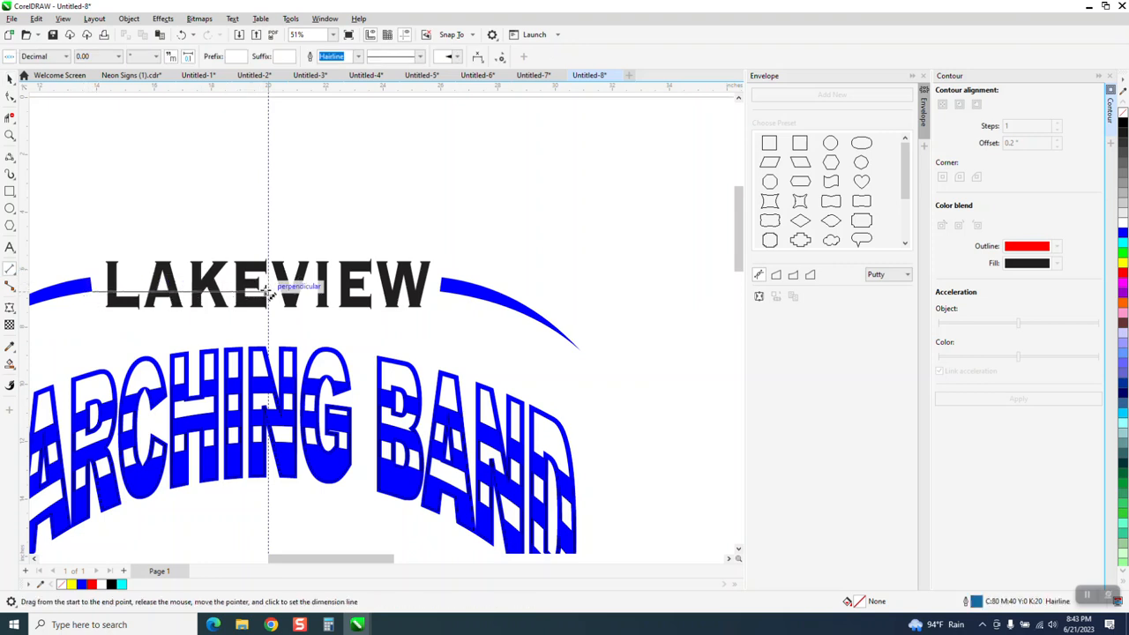
pyautogui.click(269, 288)
pyautogui.click(10, 136)
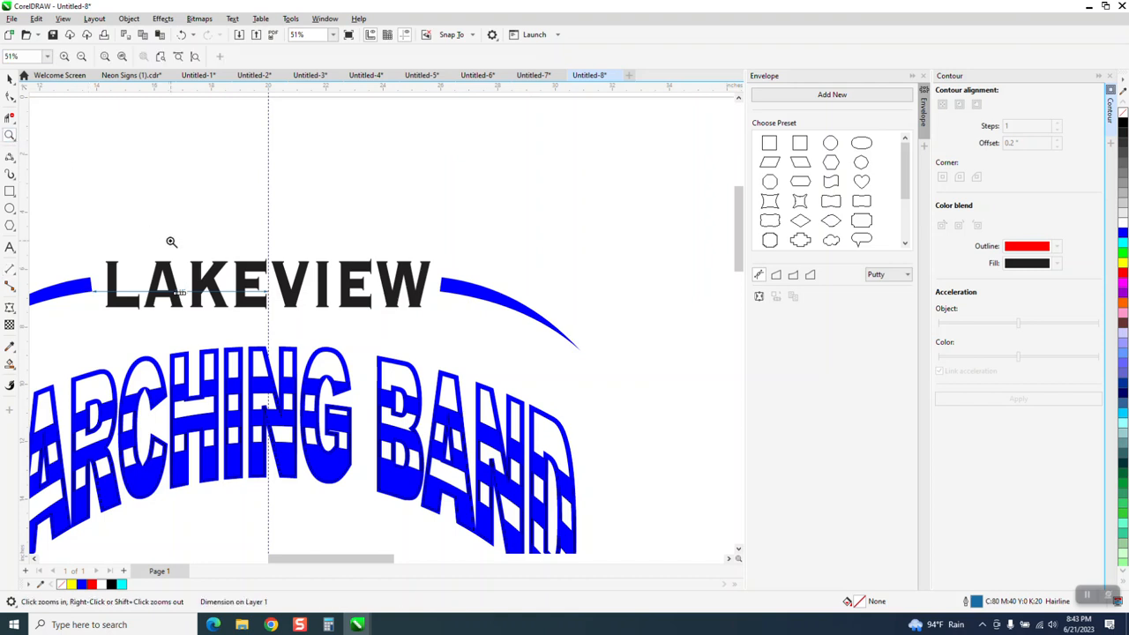
pyautogui.moveTo(160, 265); pyautogui.dragTo(232, 307)
pyautogui.scroll(-3, 221, 281)
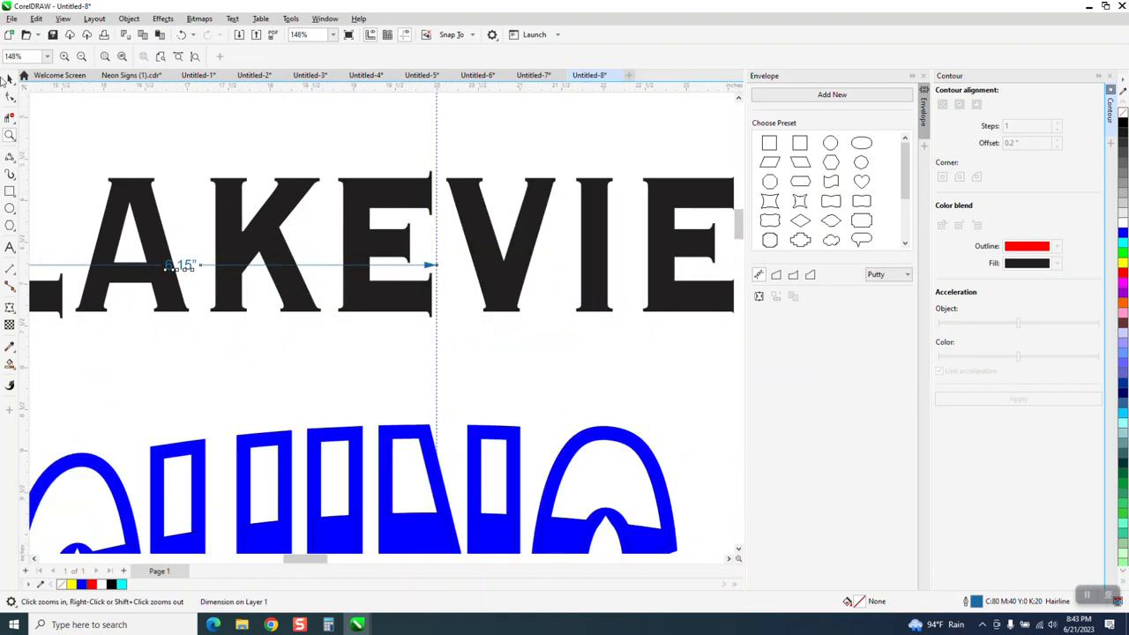
# Step: Measure from the right swoosh's lower inner corner to the centre guideline with a horizontal dimension
pyautogui.click(9, 79)
pyautogui.click(13, 271)
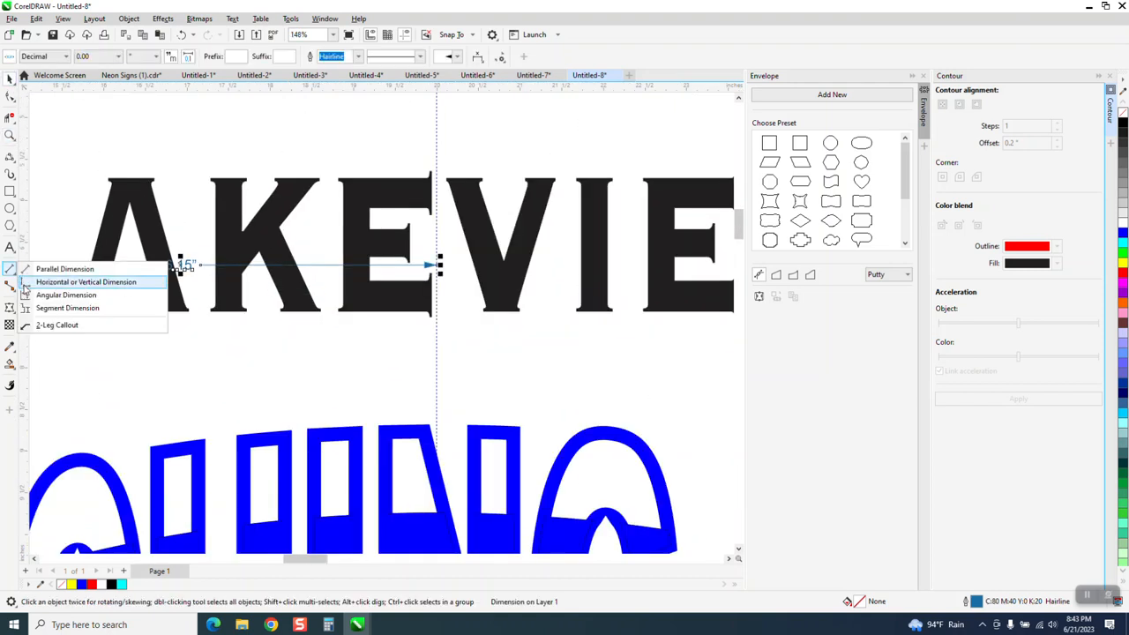
pyautogui.click(49, 281)
pyautogui.scroll(-4, 88, 304)
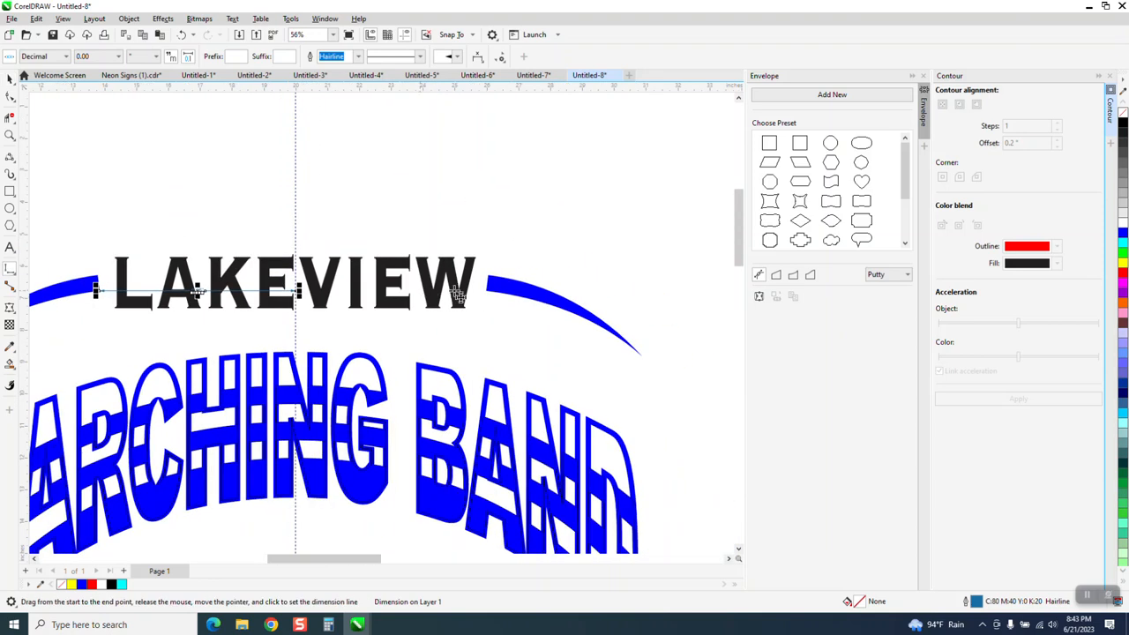
pyautogui.moveTo(490, 292); pyautogui.dragTo(298, 290)
pyautogui.click(298, 290)
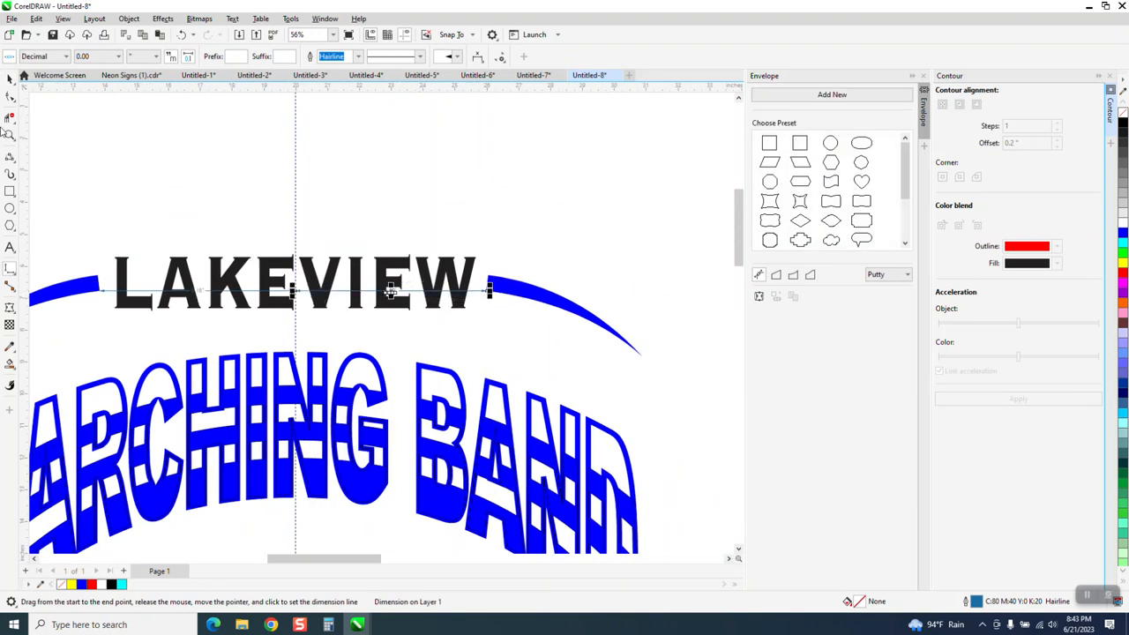
pyautogui.click(9, 80)
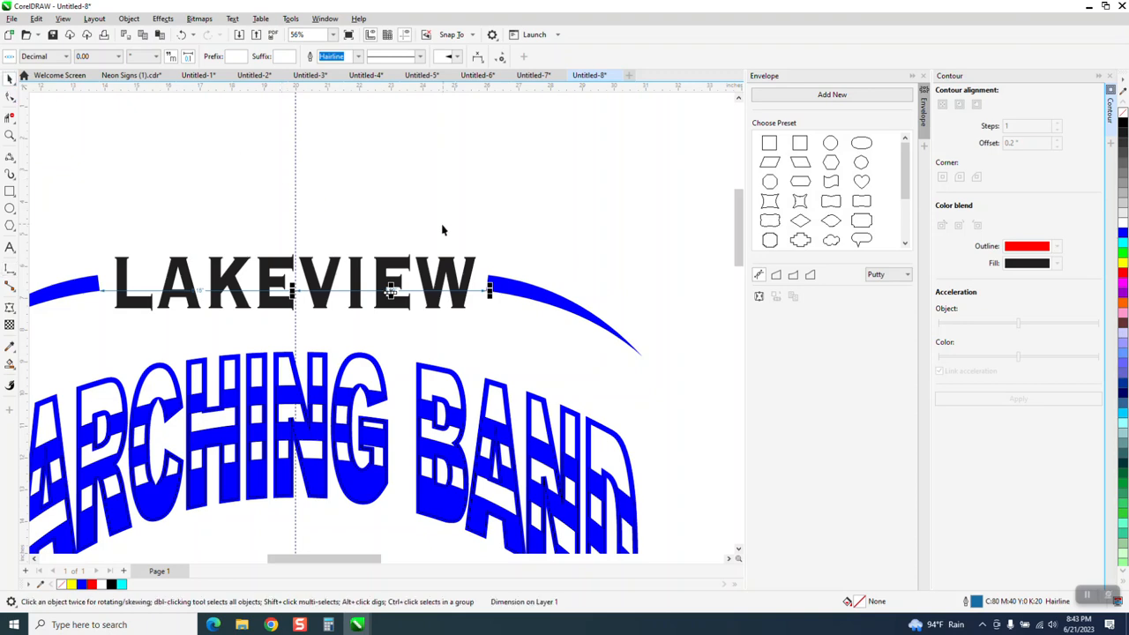
pyautogui.click(10, 135)
pyautogui.moveTo(405, 261); pyautogui.dragTo(512, 312)
pyautogui.scroll(-5, 287, 324)
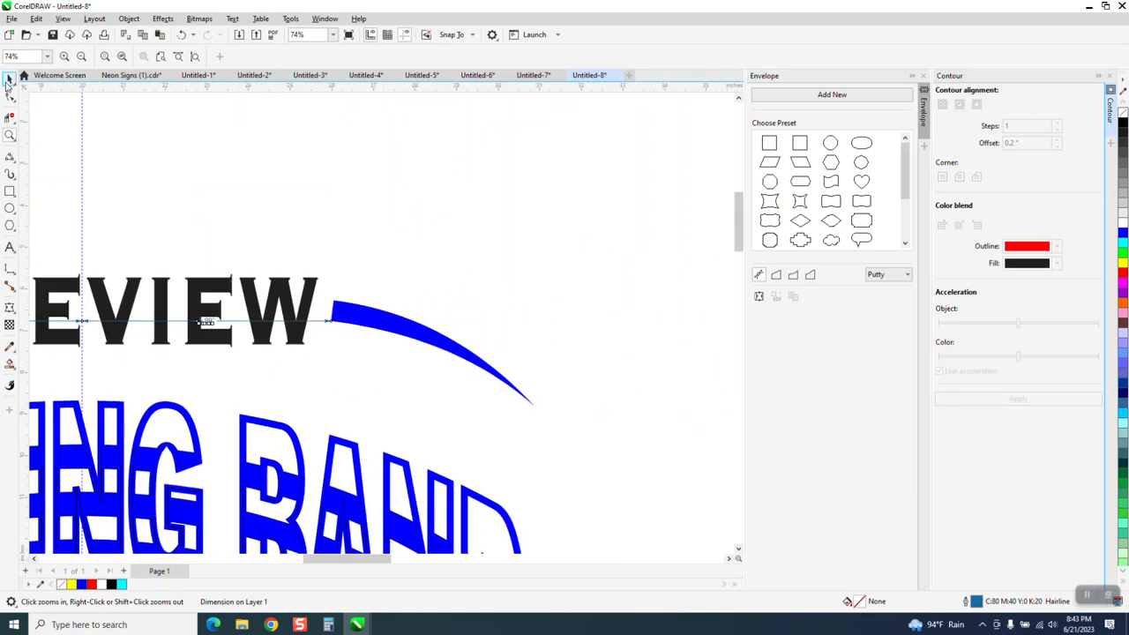
# Step: Delete the dimension between the right swoosh and the centre guideline
pyautogui.click(8, 79)
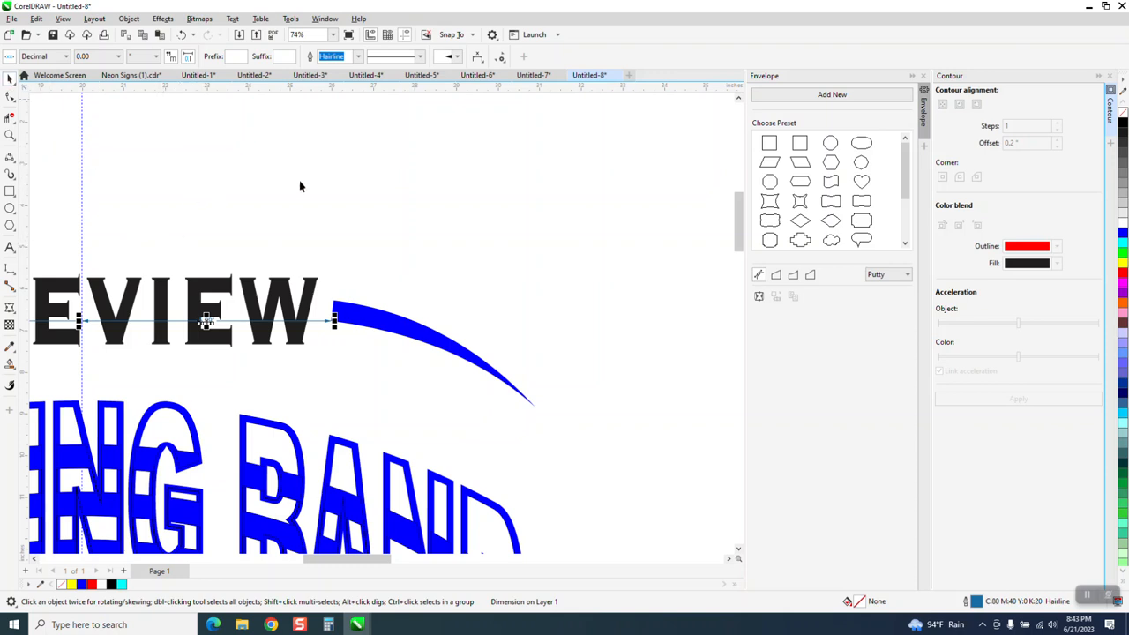
pyautogui.click(210, 268)
pyautogui.click(207, 322)
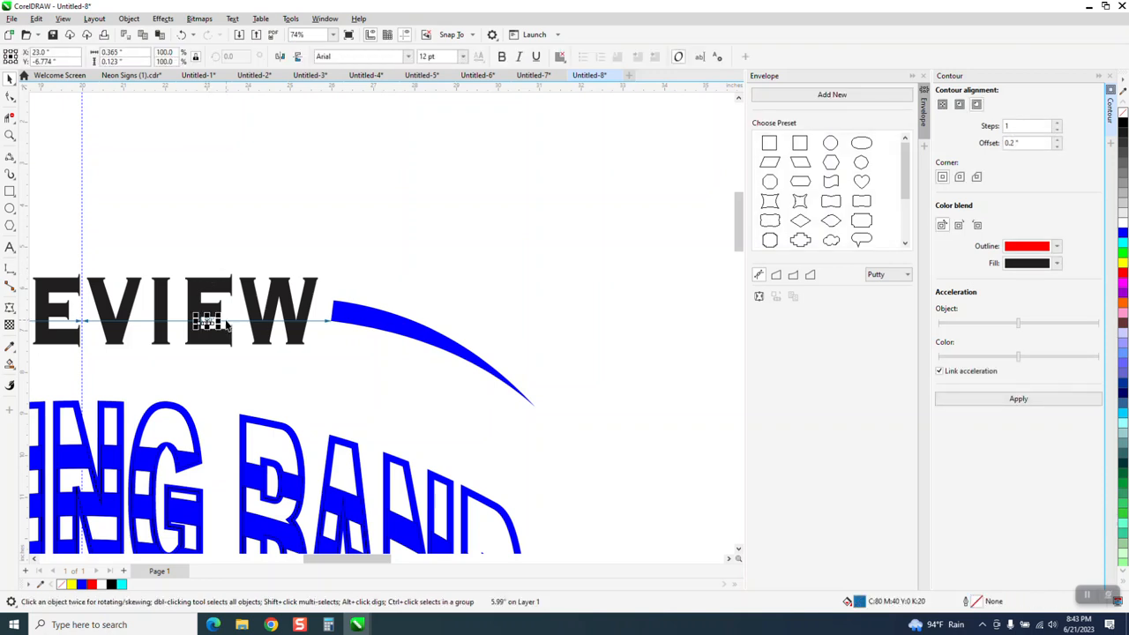
pyautogui.click(236, 321)
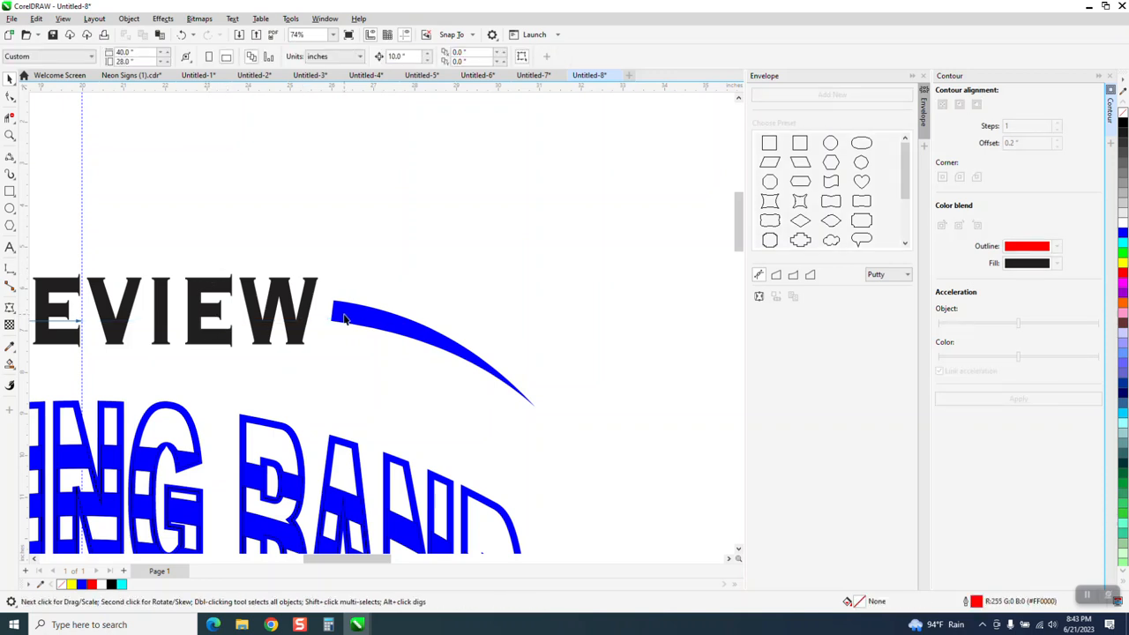
# Step: Set the nudge distance to 6 inches, snap the right swoosh's inner end to the guideline and nudge it outward once
pyautogui.click(394, 57)
pyautogui.click(350, 314)
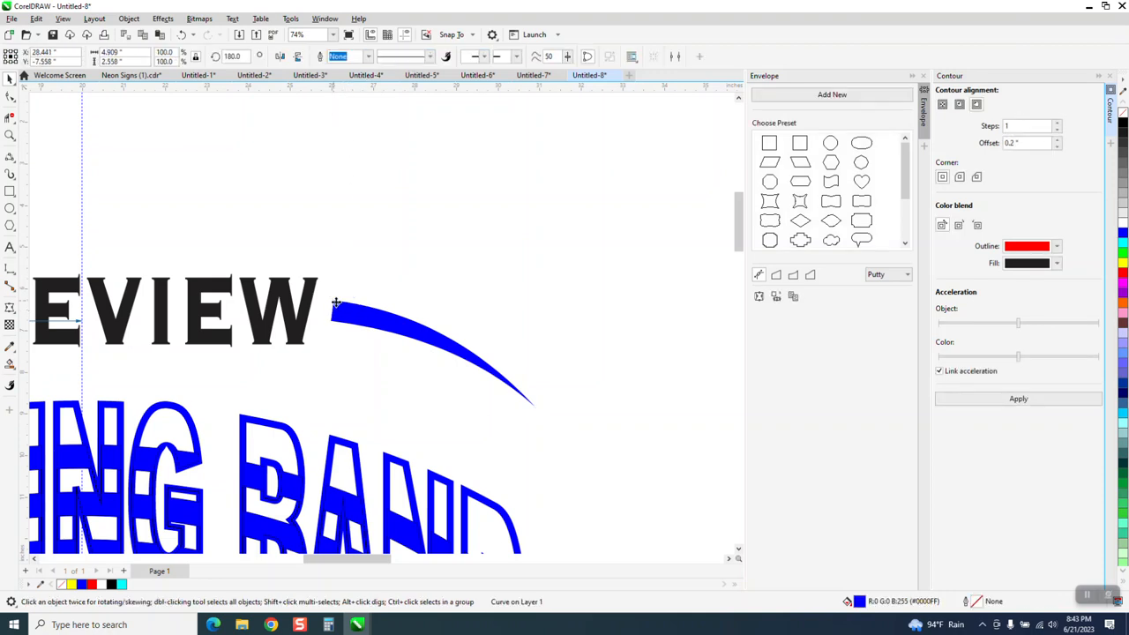
pyautogui.moveTo(336, 303); pyautogui.dragTo(87, 301)
pyautogui.hotkey('ctrl', 'z')
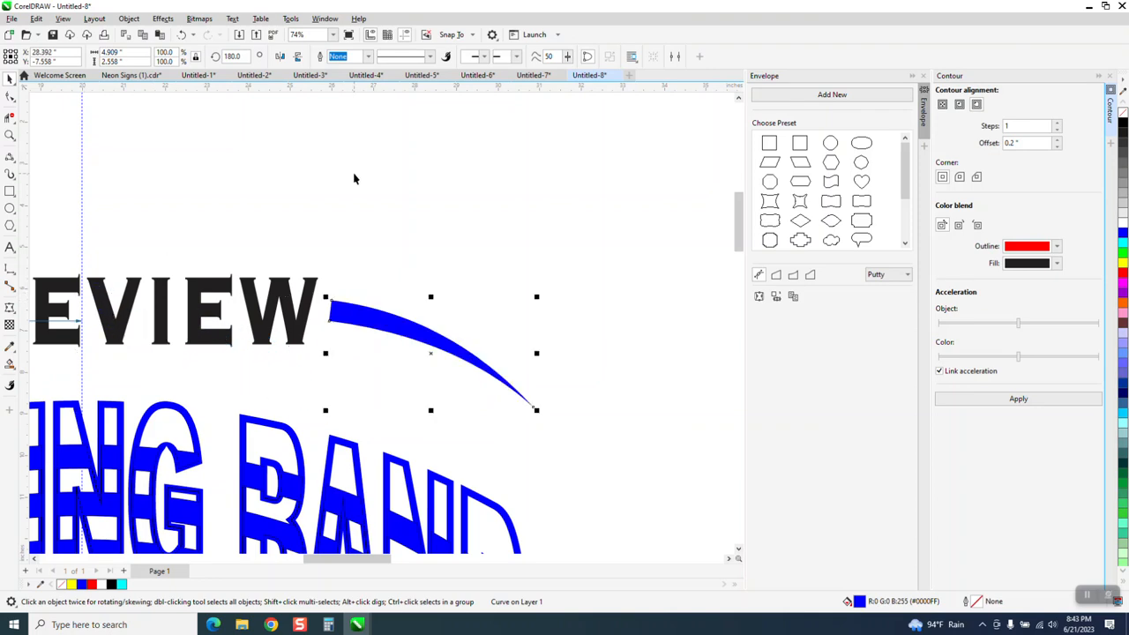
# Step: Delete the dimension between the left swoosh and the centre guideline
pyautogui.scroll(-5, 461, 222)
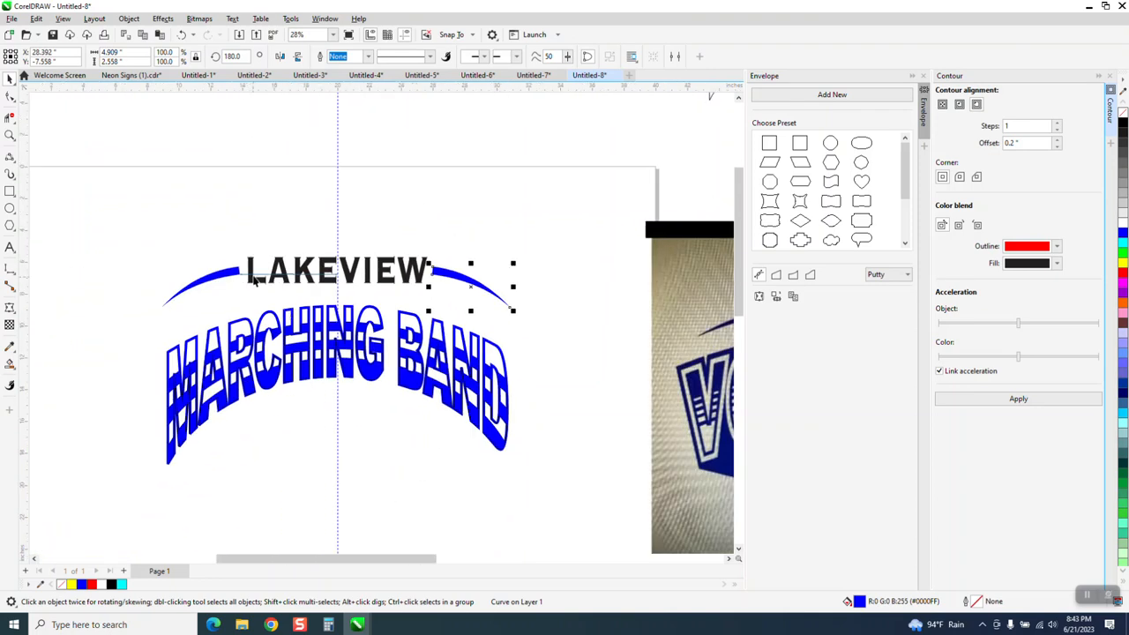
pyautogui.click(254, 280)
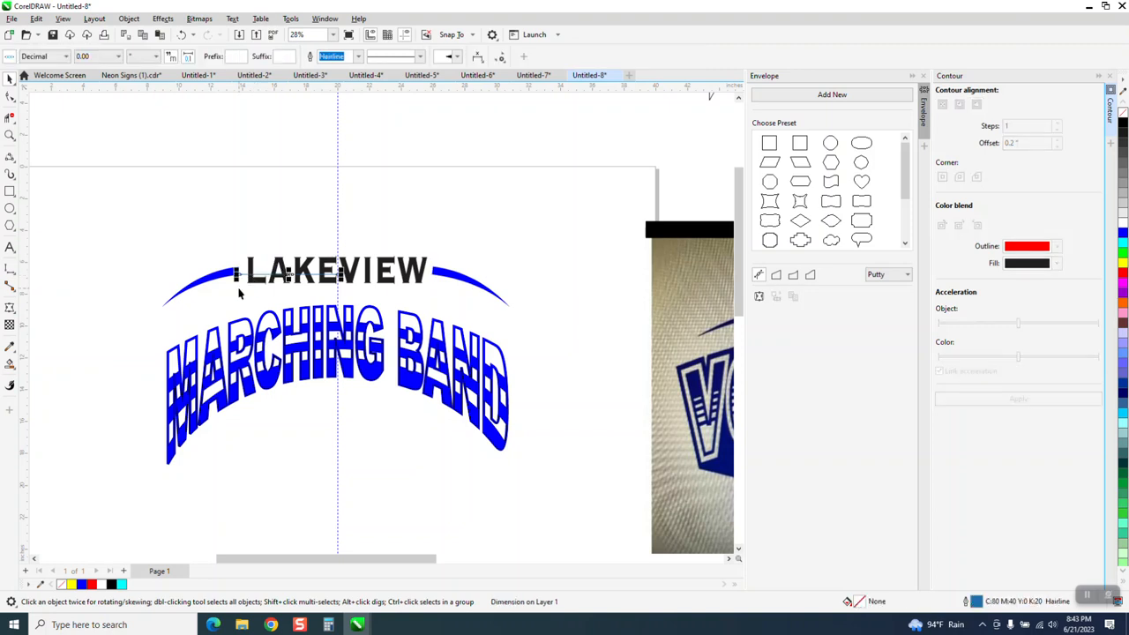
pyautogui.click(238, 294)
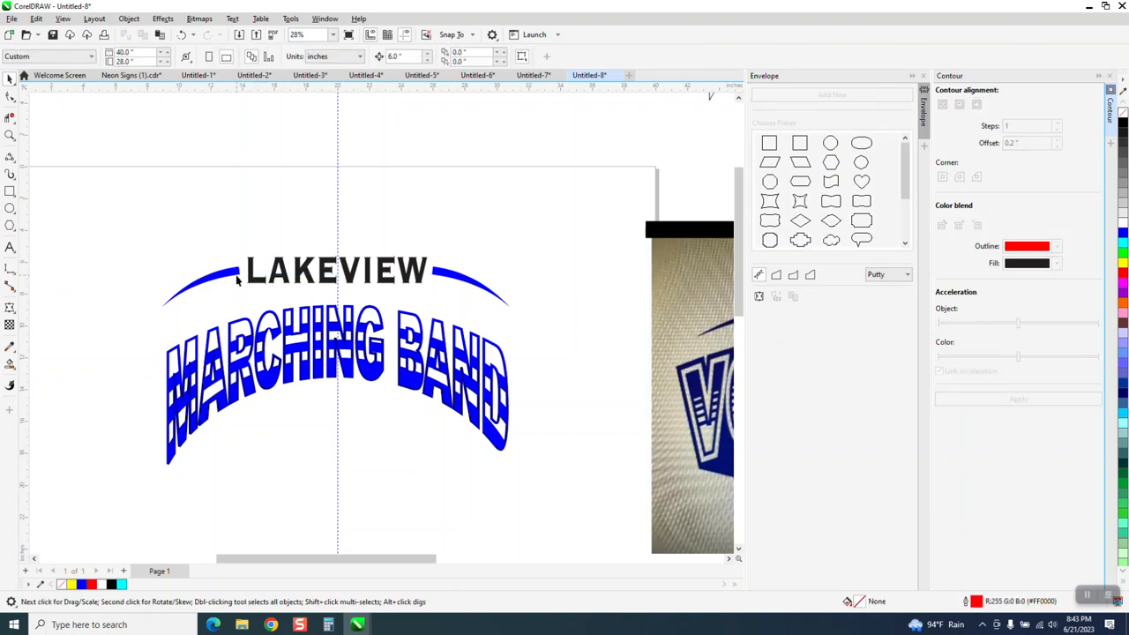
# Step: Move the left swoosh so its inner end snaps to the centre guideline
pyautogui.click(239, 270)
pyautogui.moveTo(240, 274); pyautogui.dragTo(339, 269)
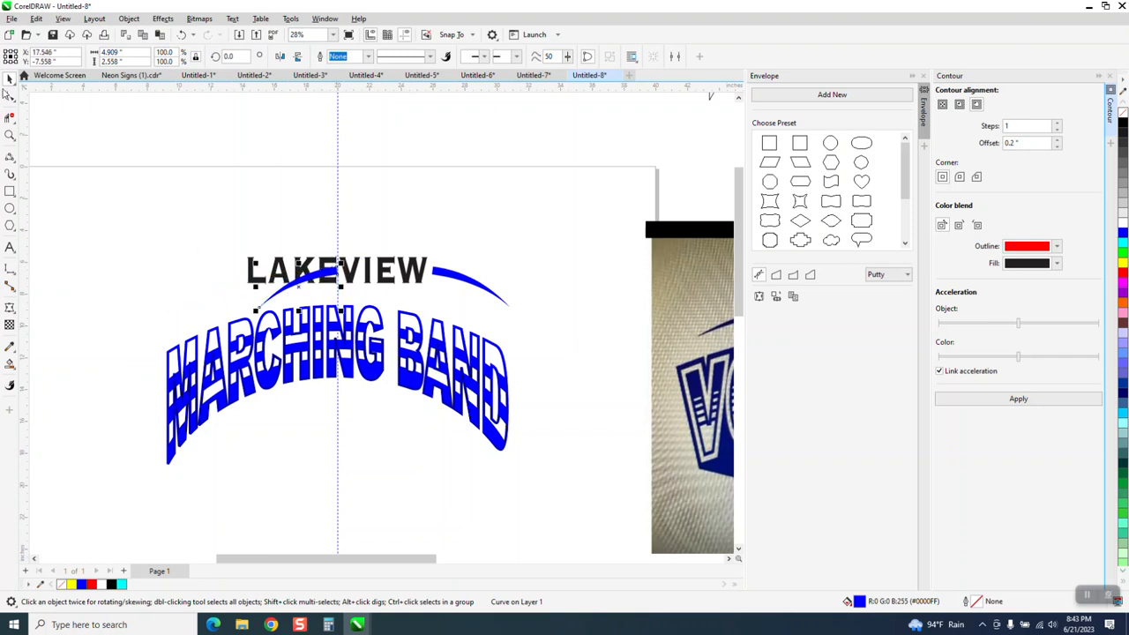
pyautogui.click(11, 135)
pyautogui.moveTo(255, 210); pyautogui.dragTo(448, 341)
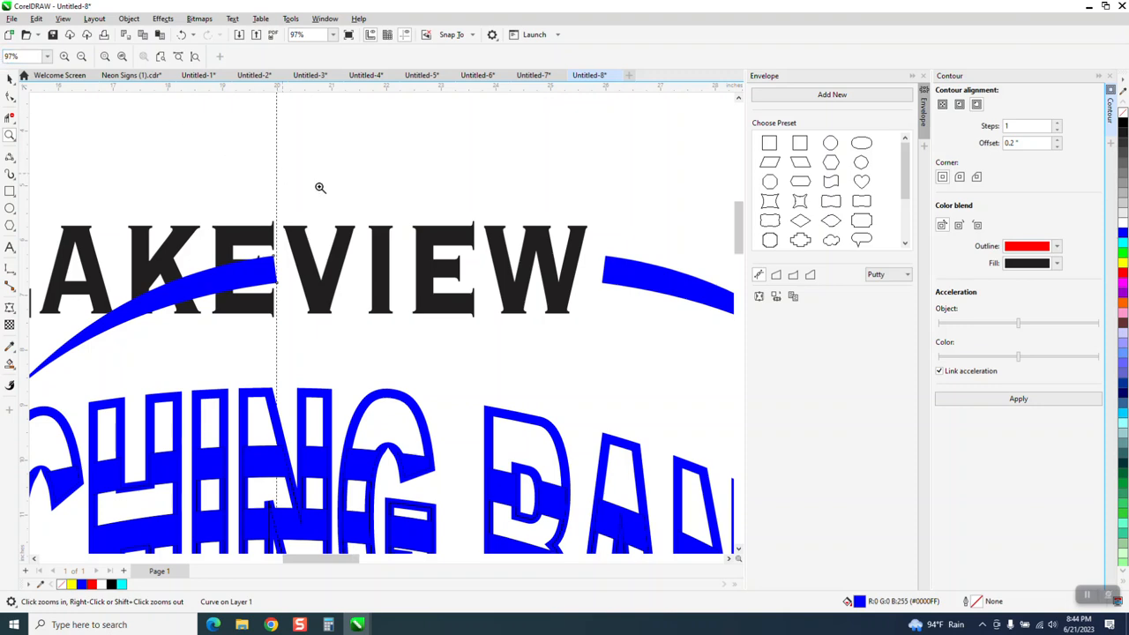
pyautogui.rightClick(320, 184)
pyautogui.click(10, 79)
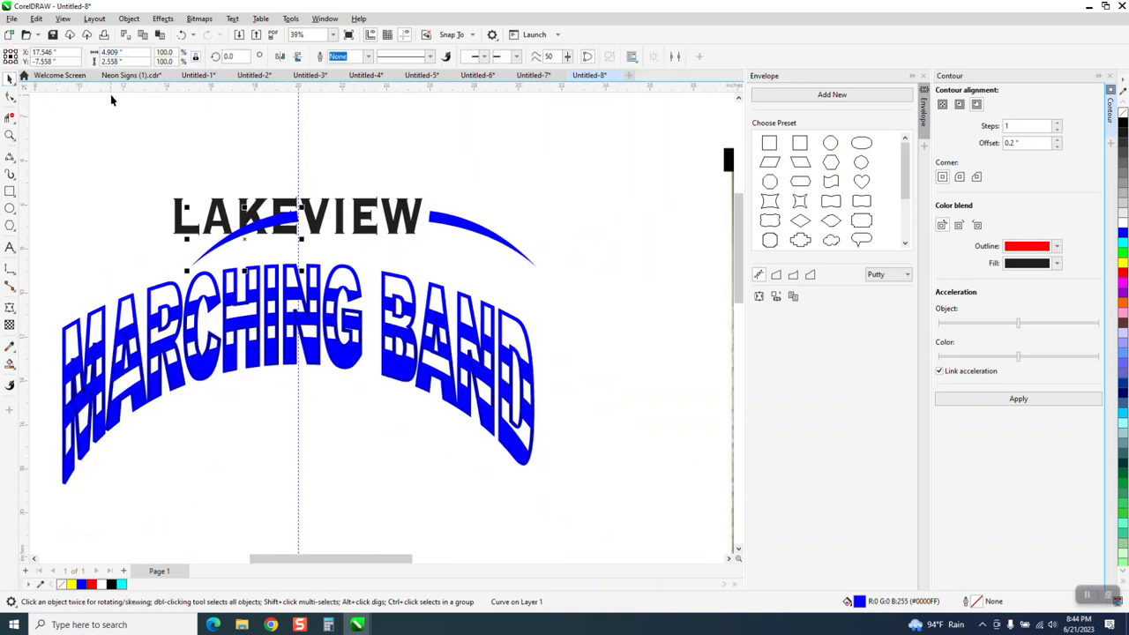
# Step: Nudge the left swoosh 6 inches outward from the centre guideline and deselect it
pyautogui.press('Left')
pyautogui.press('Left')
pyautogui.press('Left')
pyautogui.press('Left')
pyautogui.press('Left')
pyautogui.press('Left')
pyautogui.click(575, 173)
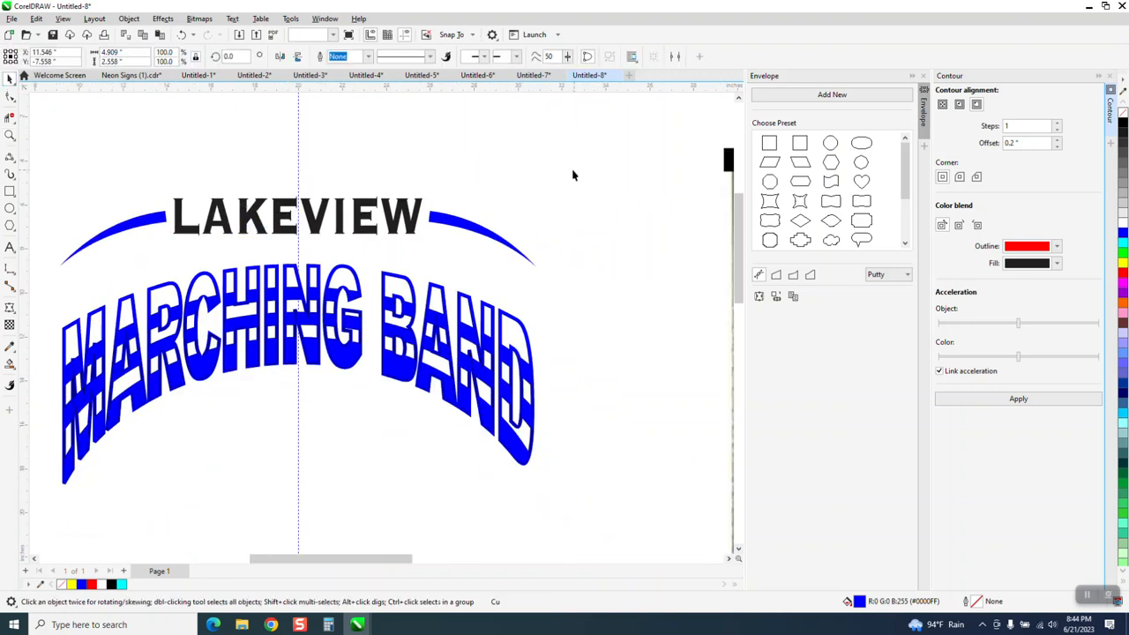
pyautogui.scroll(-3, 472, 246)
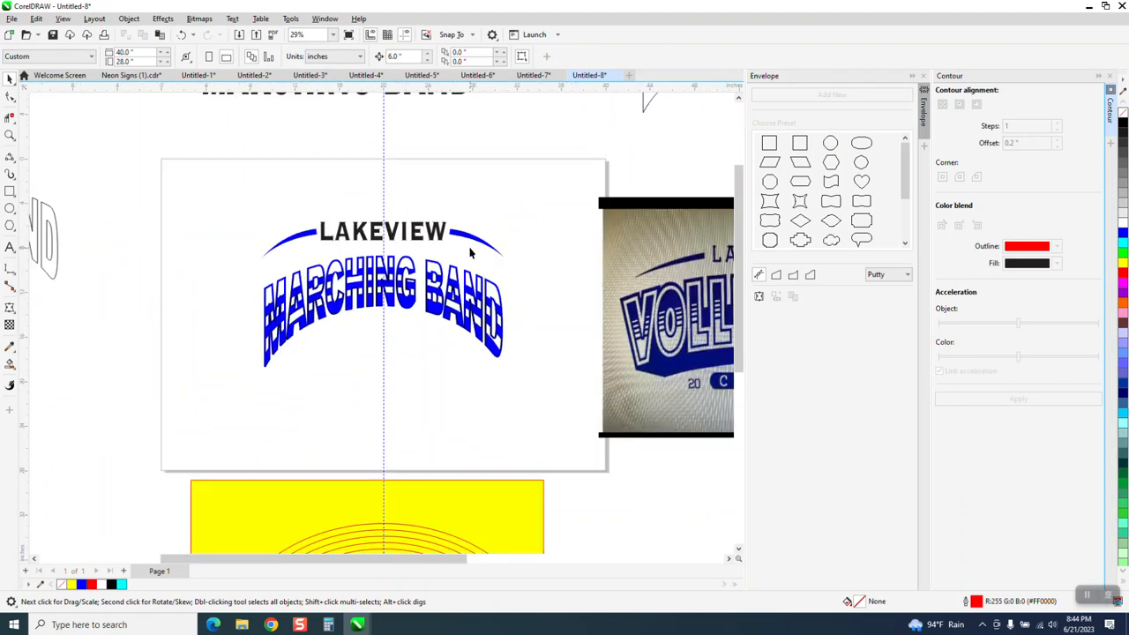
# Step: Add the artistic text "Camp" in Arial on the page below the arched MARCHING BAND lettering
pyautogui.scroll(-1, 486, 360)
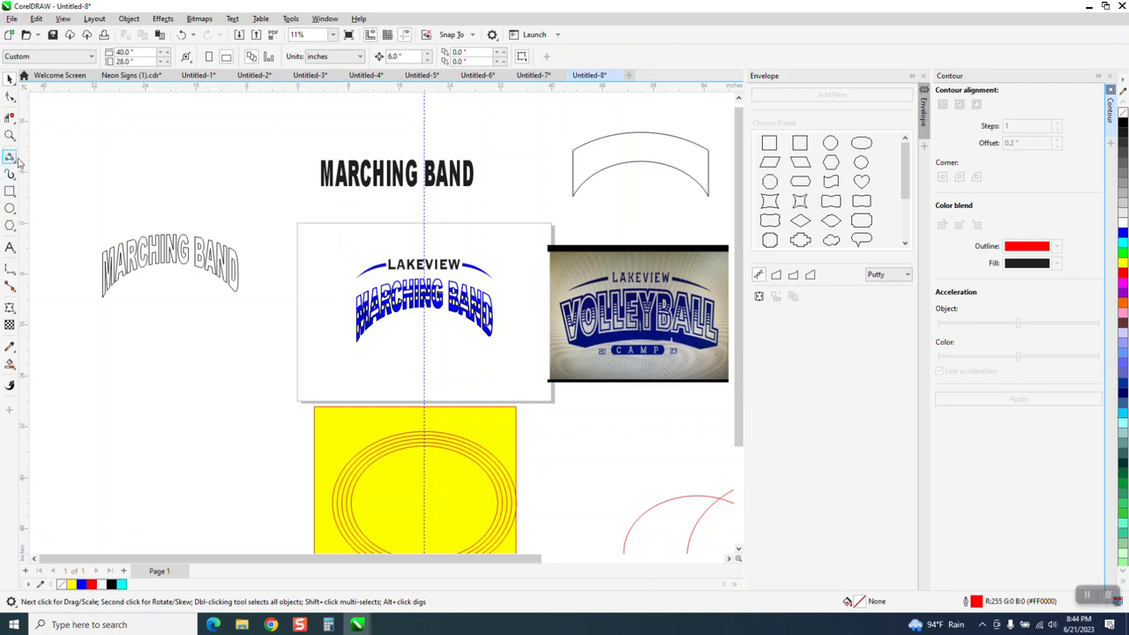
pyautogui.click(10, 248)
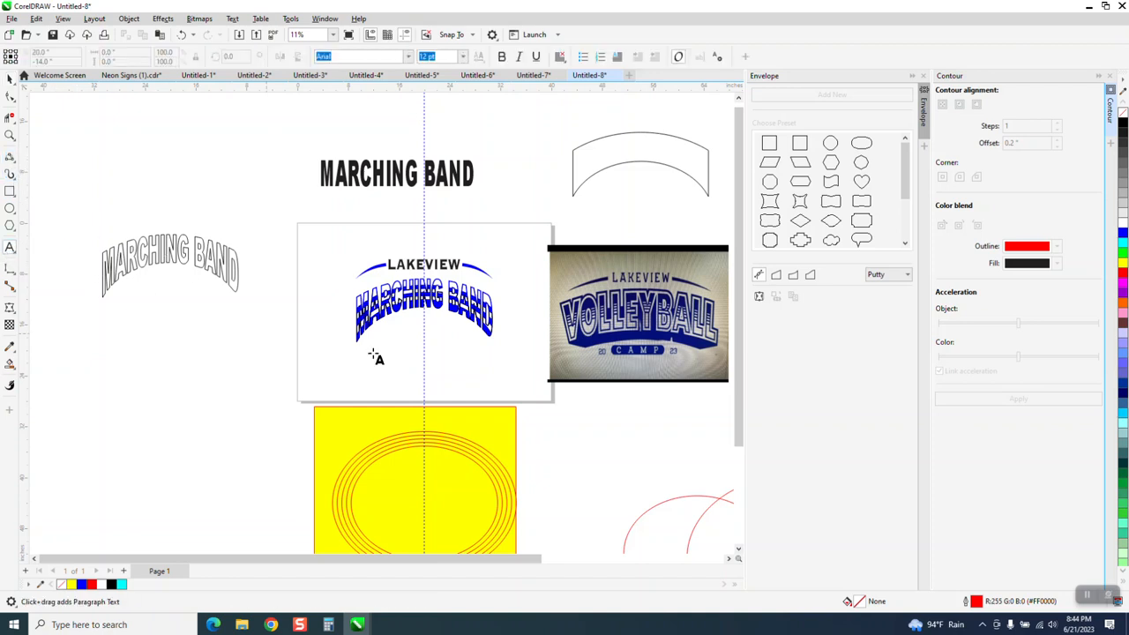
pyautogui.write('C')
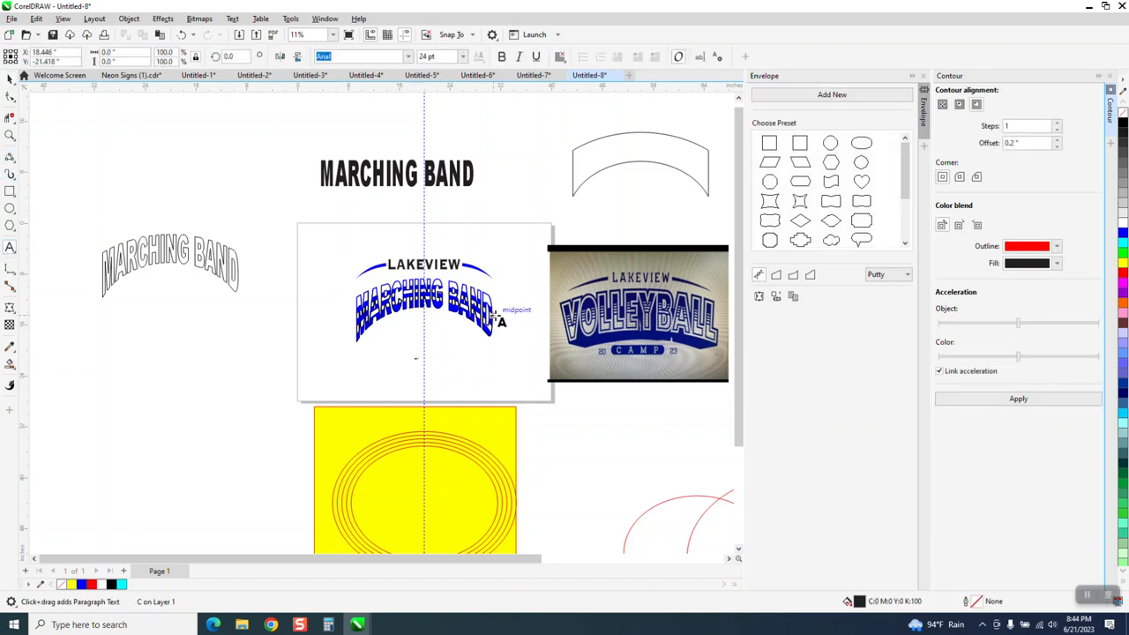
pyautogui.write('mp')
pyautogui.press('BackSpace')
pyautogui.press('BackSpace')
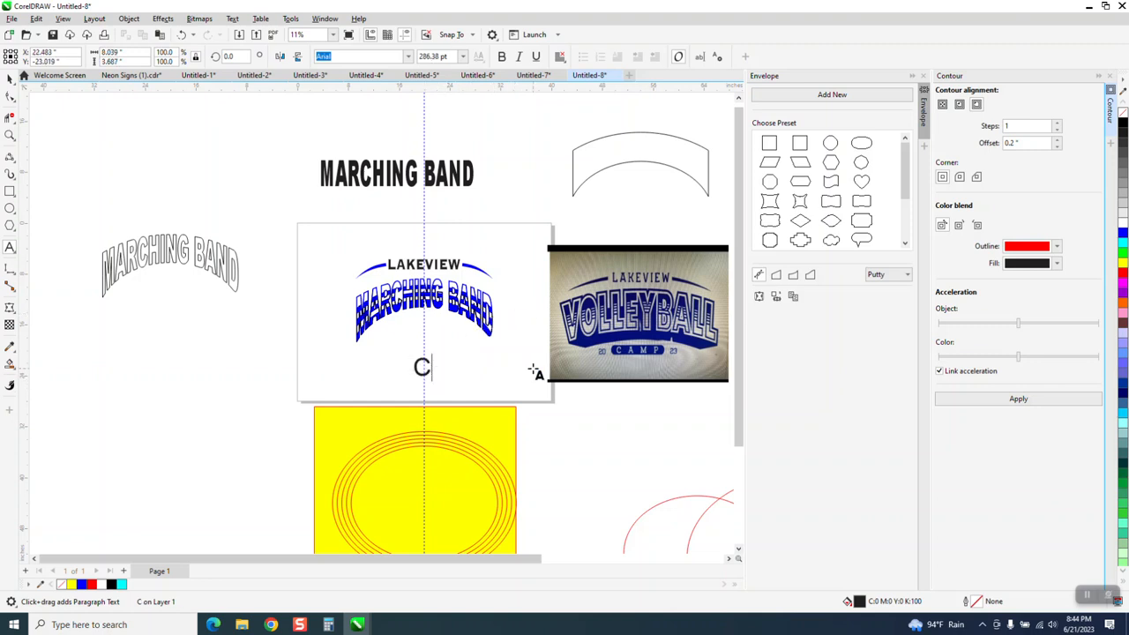
pyautogui.write('amp')
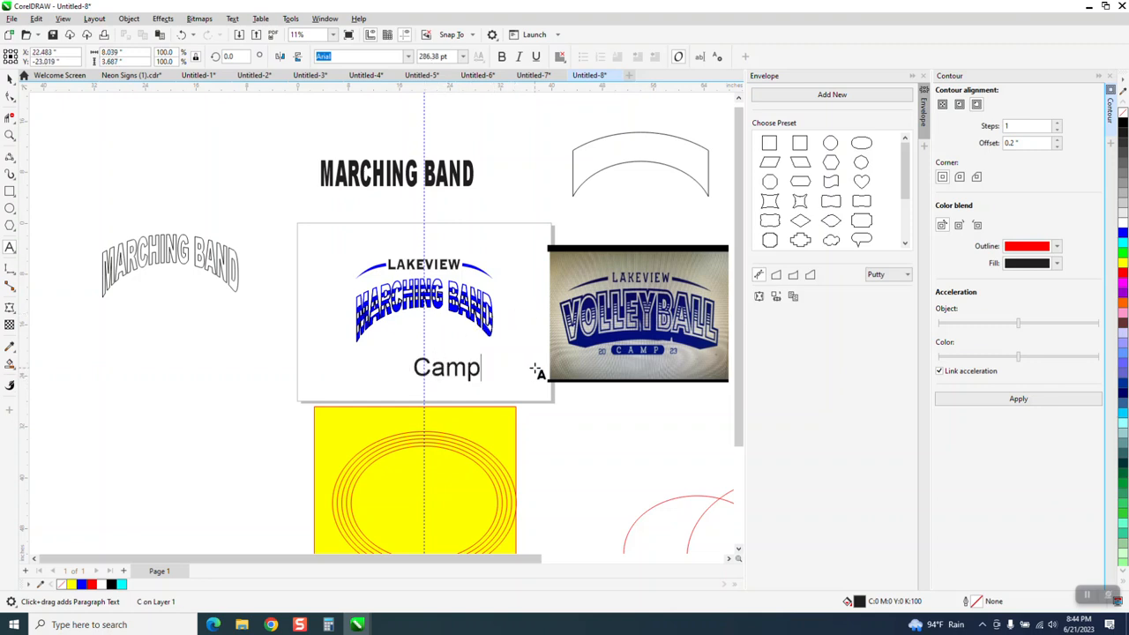
pyautogui.press('Escape')
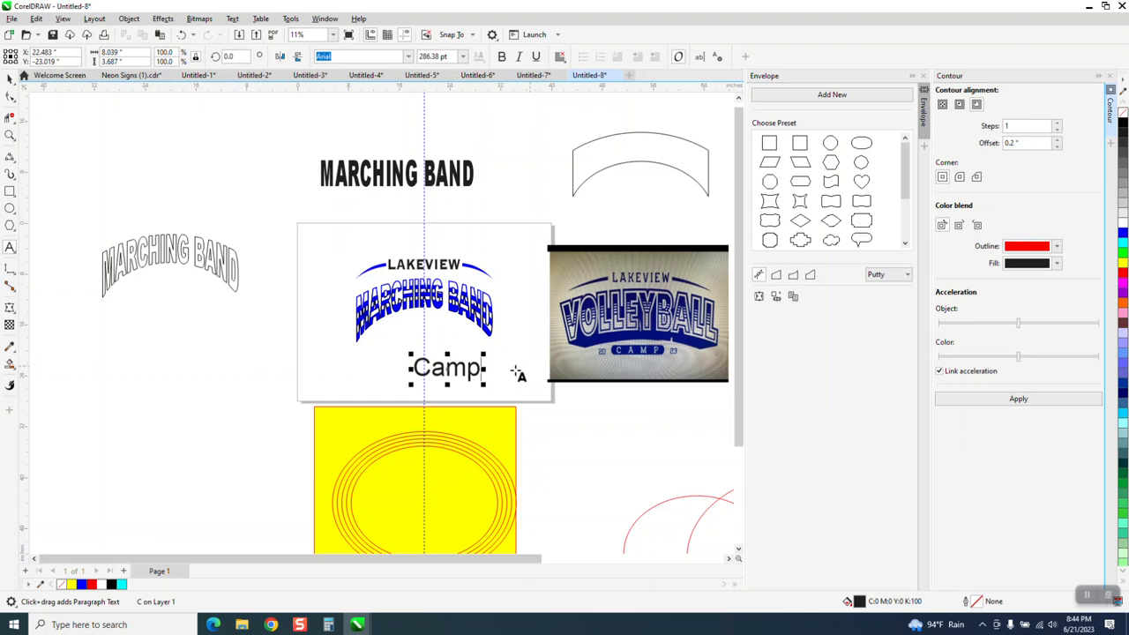
# Step: Change the Camp text to UPPERCASE and make it bold
pyautogui.click(9, 79)
pyautogui.click(232, 18)
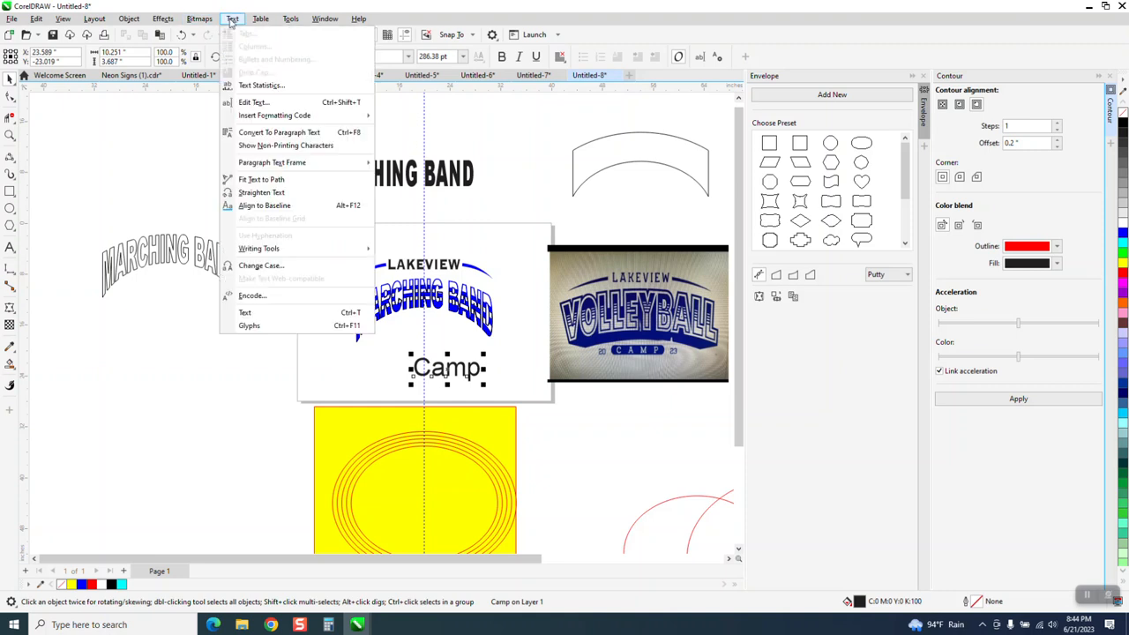
pyautogui.click(254, 266)
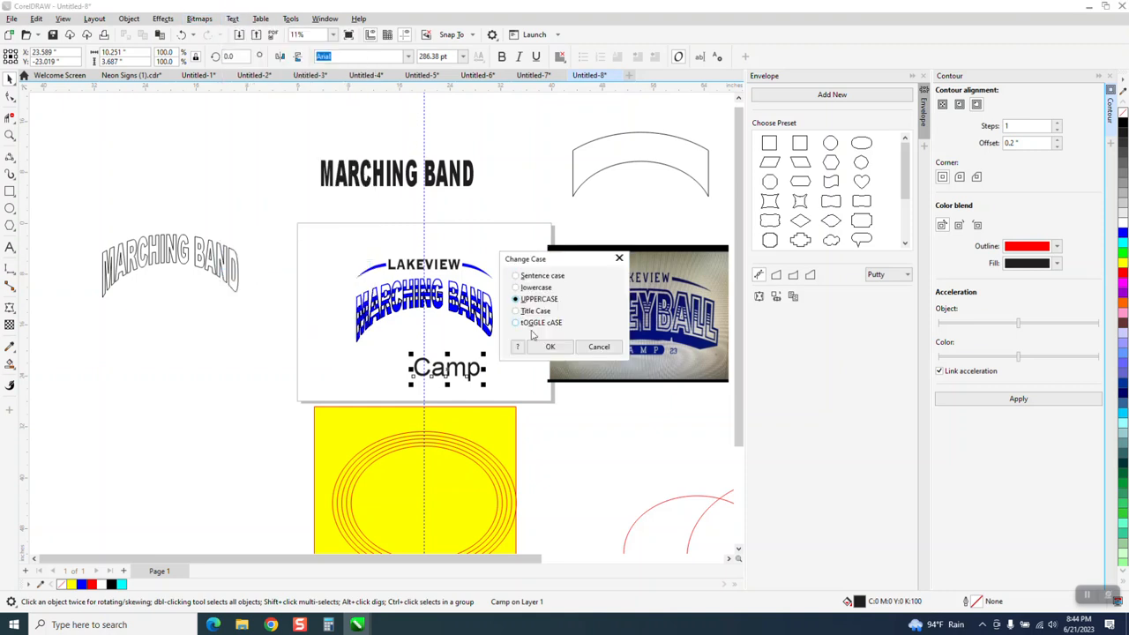
pyautogui.click(550, 348)
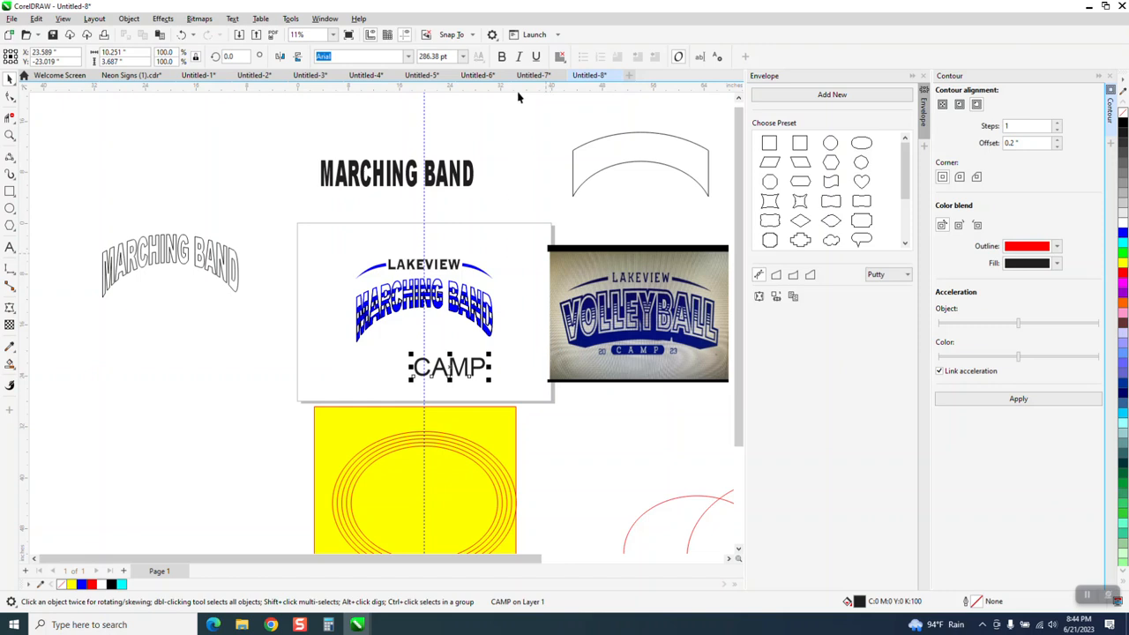
pyautogui.click(501, 58)
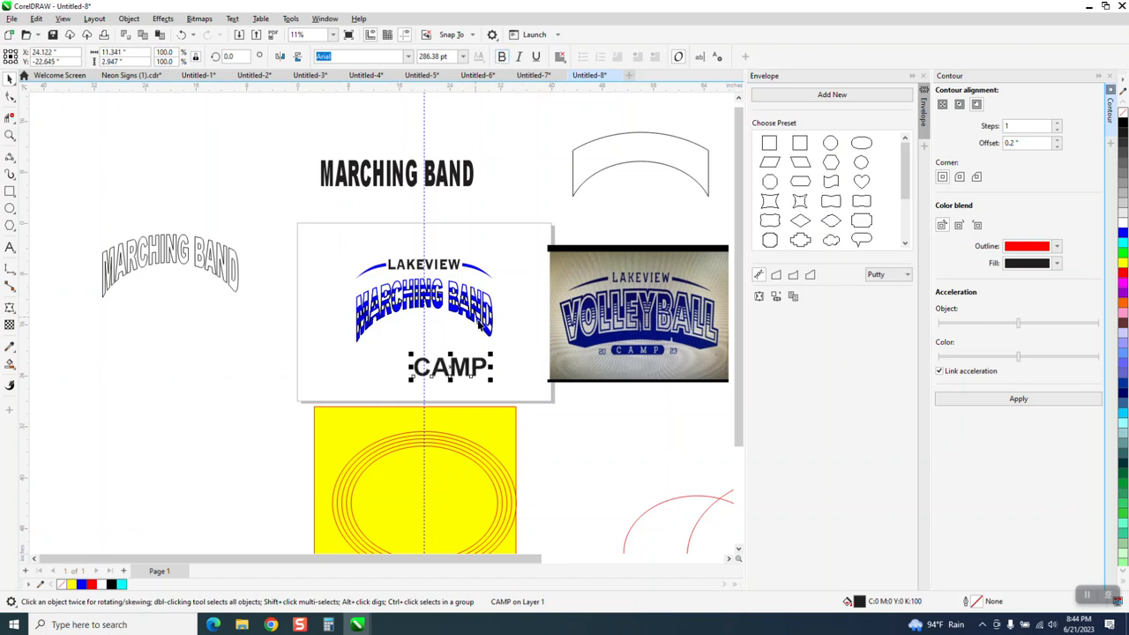
# Step: Shrink CAMP proportionally to about 6.1 inches wide and place it centred on the guideline under the arched lettering
pyautogui.moveTo(491, 353); pyautogui.dragTo(456, 365)
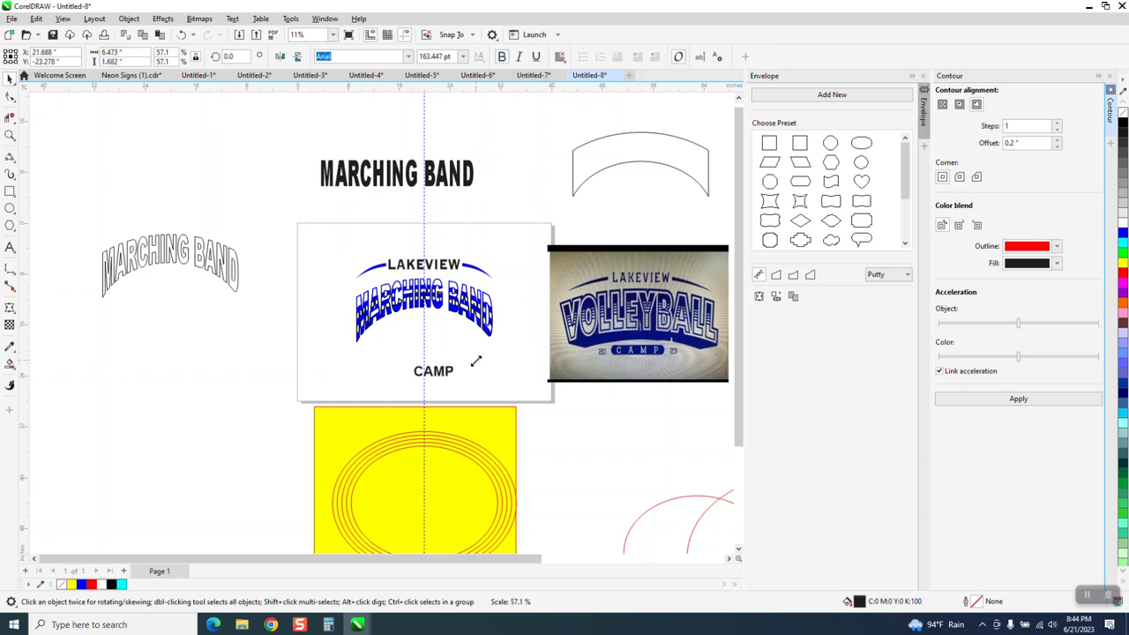
pyautogui.press('p')
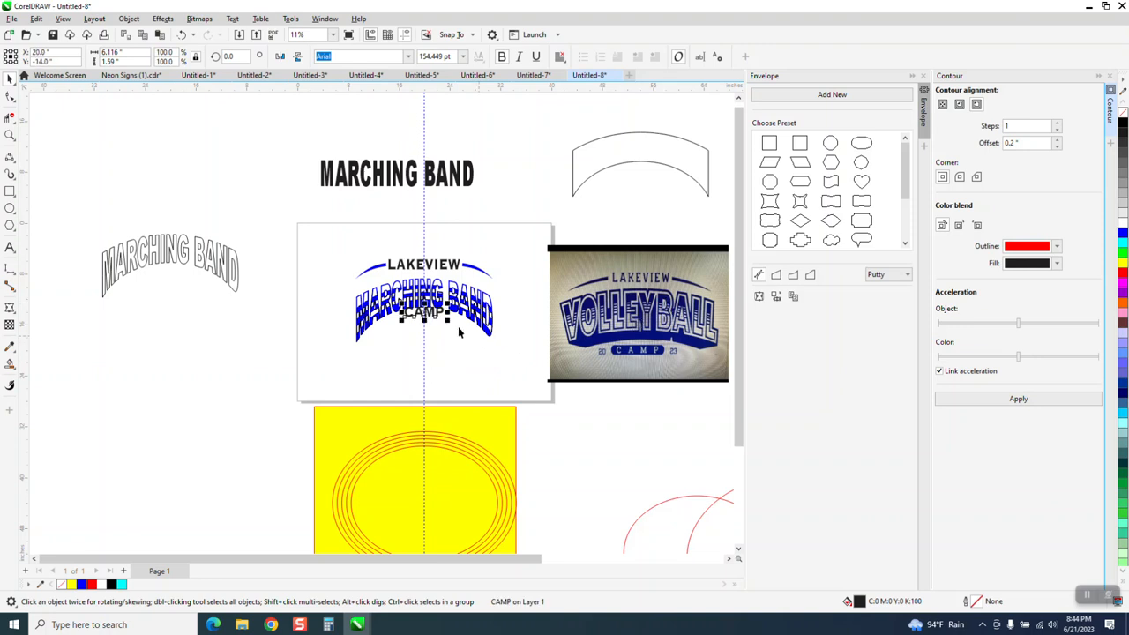
pyautogui.moveTo(424, 311); pyautogui.dragTo(425, 335)
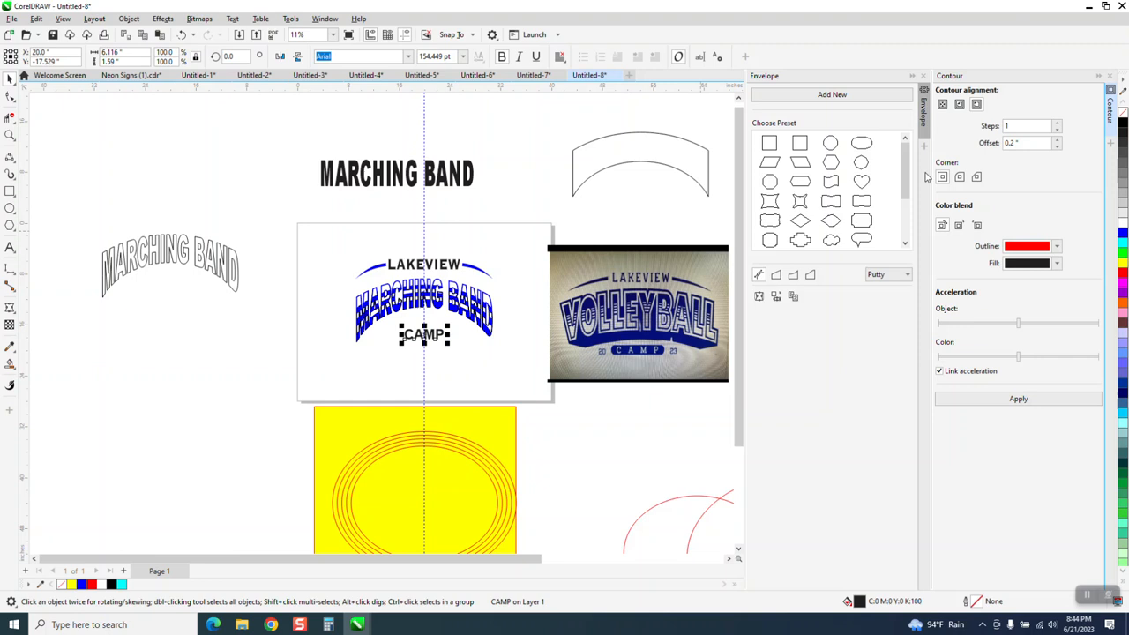
# Step: Remove CAMP's fill, give it a black hairline outline and create a rectangle fitted to the text's bounds
pyautogui.click(1124, 114)
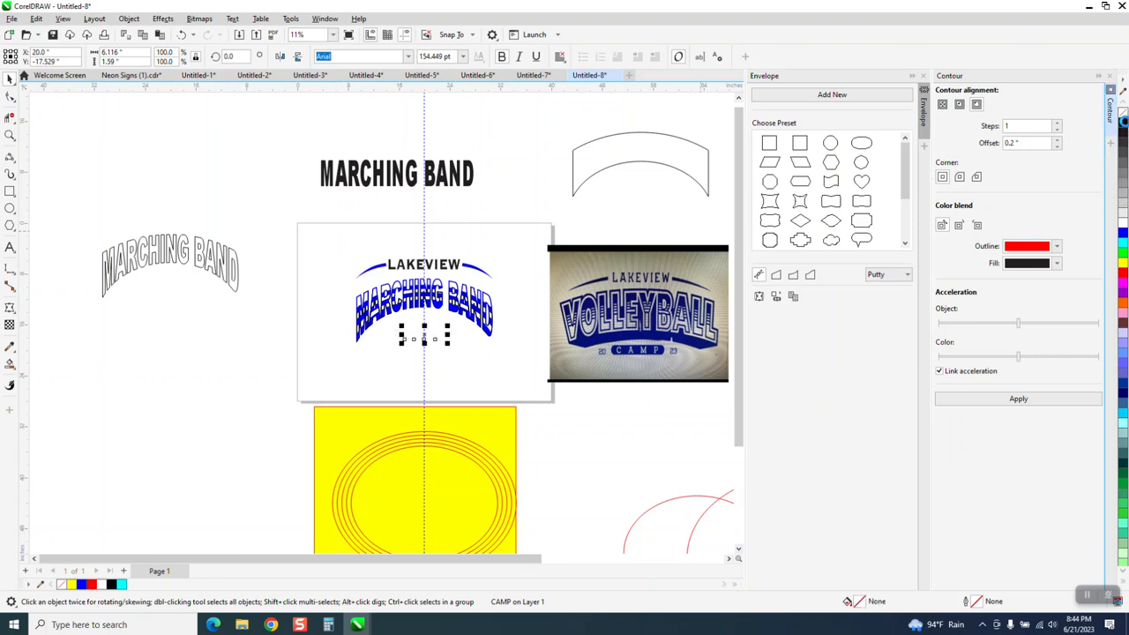
pyautogui.rightClick(1123, 123)
pyautogui.click(10, 135)
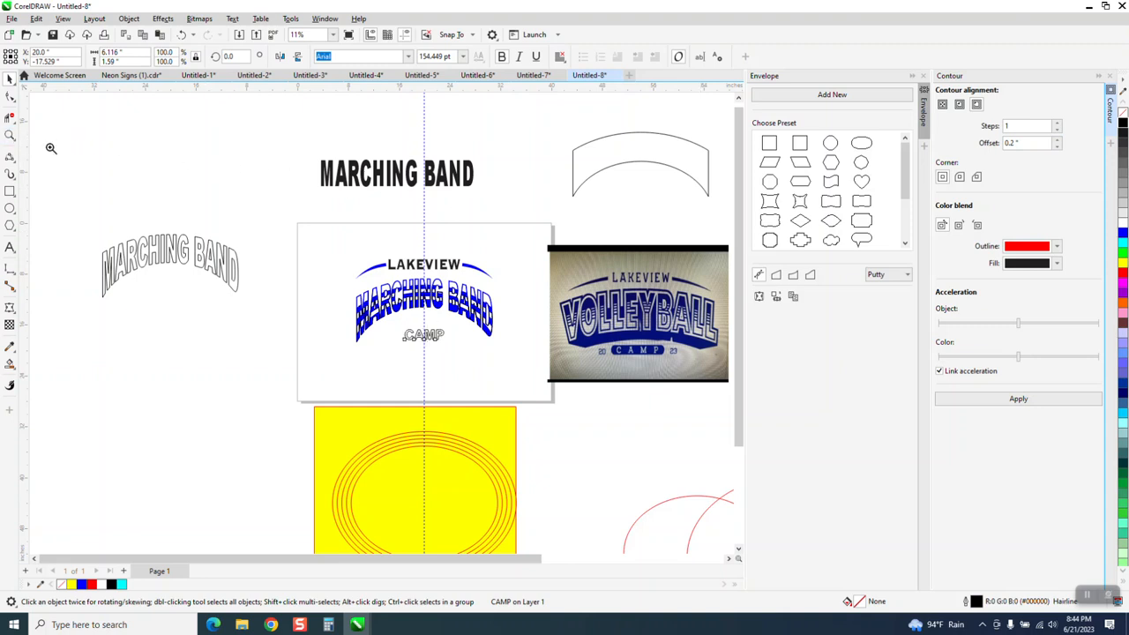
pyautogui.moveTo(335, 268); pyautogui.dragTo(627, 403)
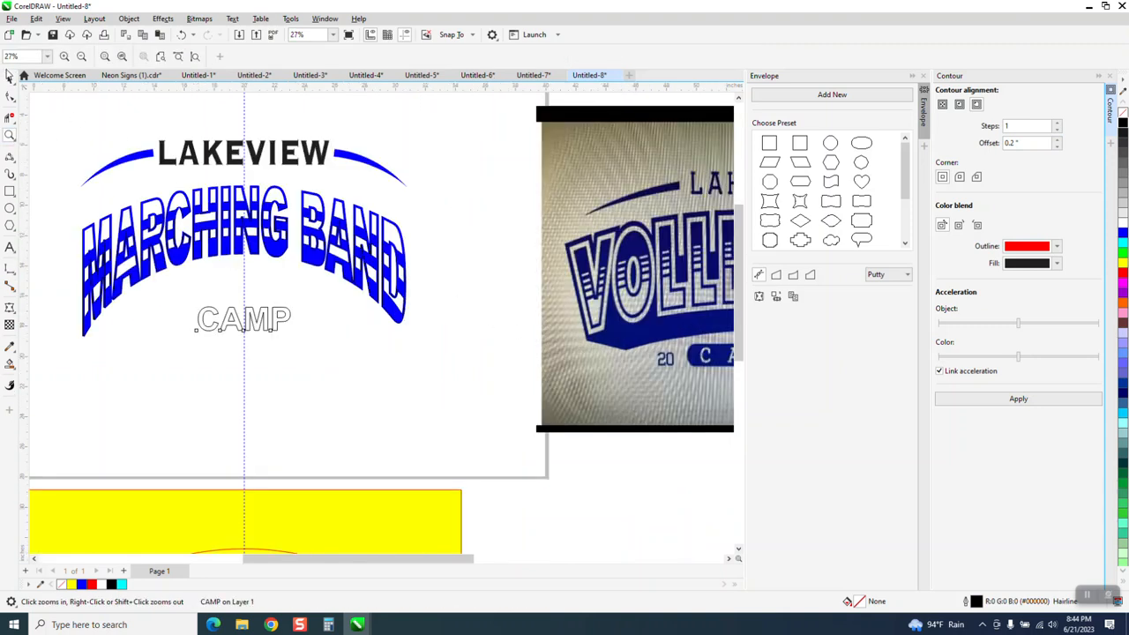
pyautogui.click(9, 77)
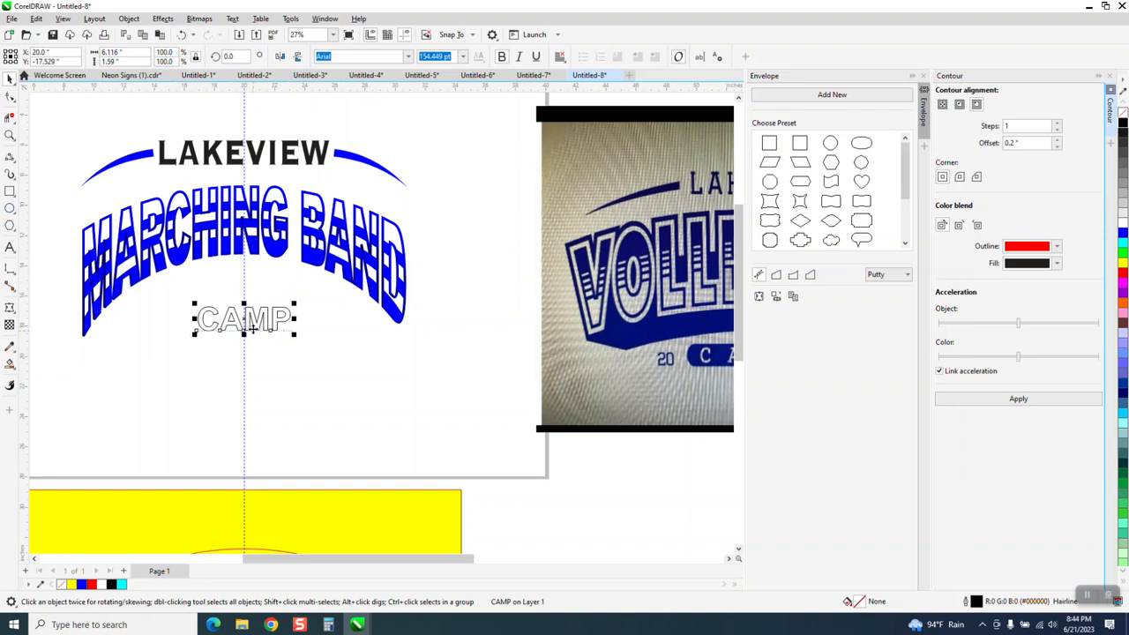
pyautogui.click(10, 193)
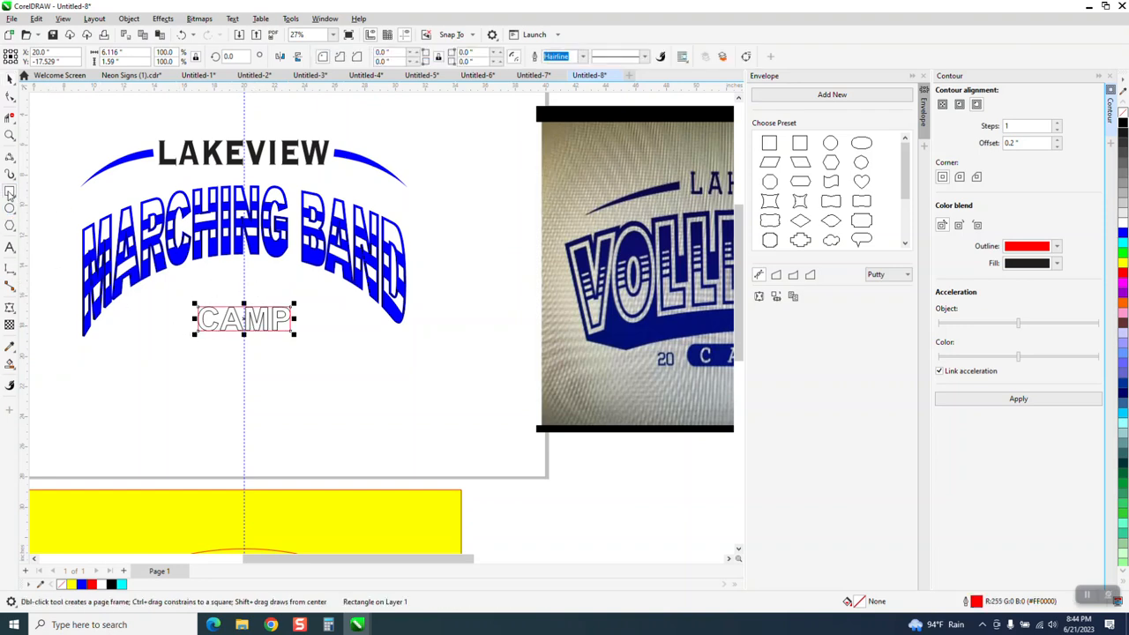
# Step: Try a one-step outside contour of 0.3 inch on the rectangle around CAMP and undo it
pyautogui.doubleClick(1011, 145)
pyautogui.write('.3')
pyautogui.click(1030, 398)
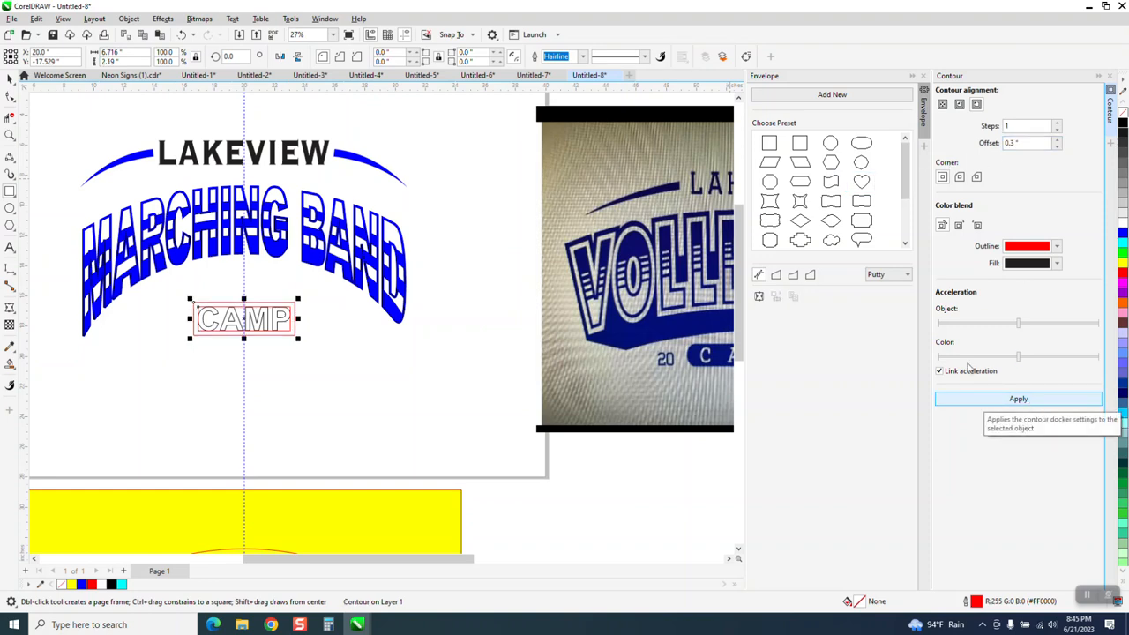
pyautogui.click(181, 35)
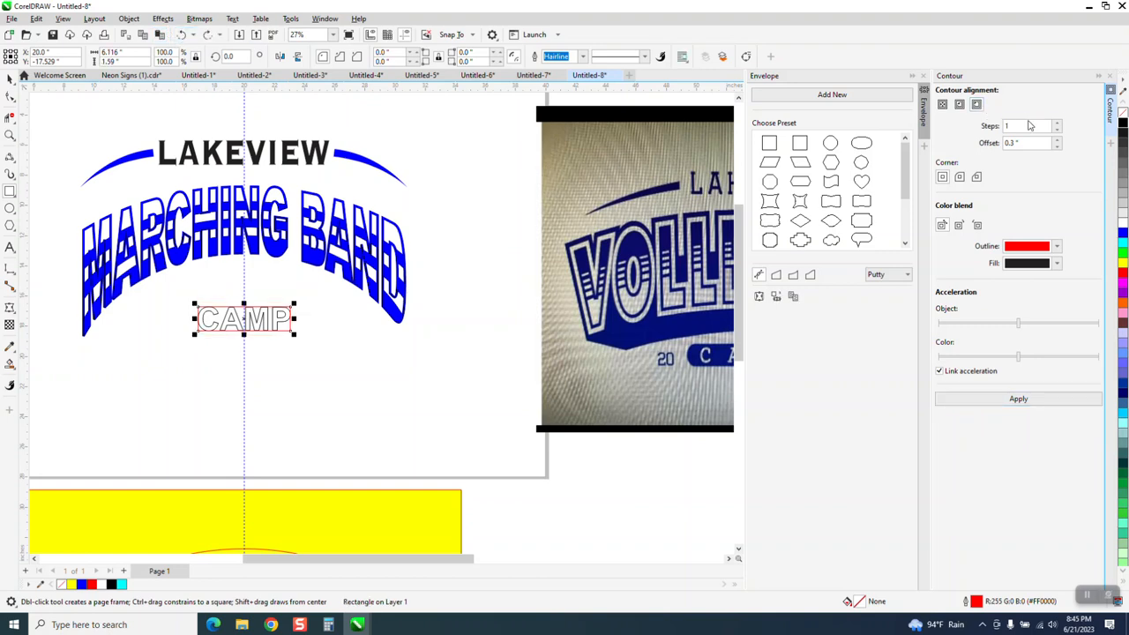
# Step: Apply a one-step outside contour of 0.35 inch to the rectangle around CAMP and break the contour apart
pyautogui.doubleClick(1026, 143)
pyautogui.write('.35')
pyautogui.click(1018, 398)
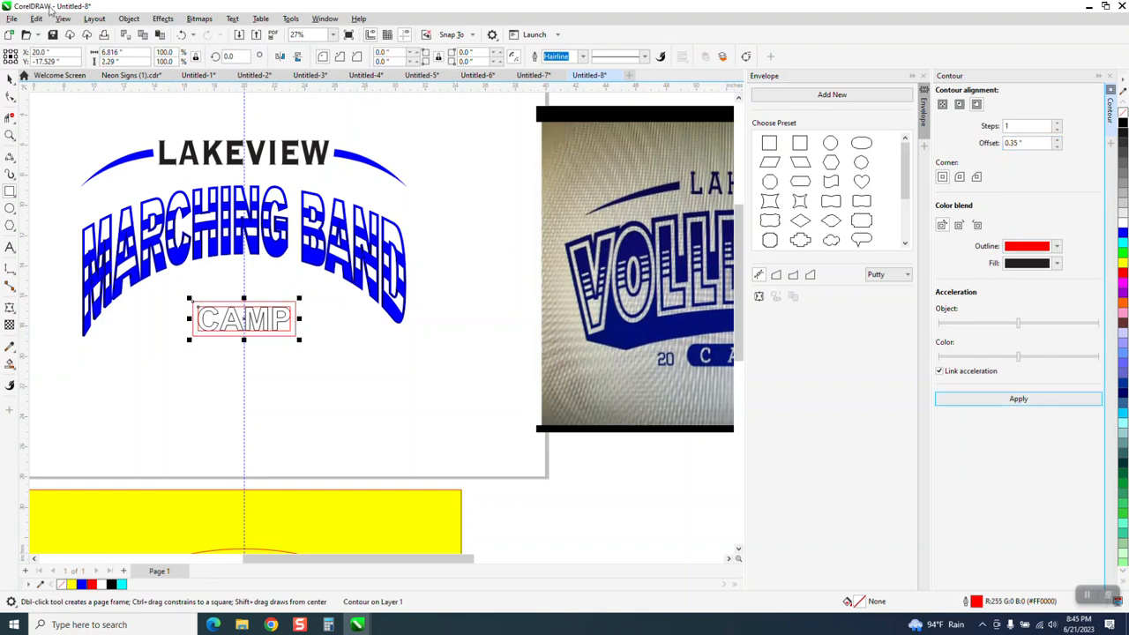
pyautogui.click(129, 19)
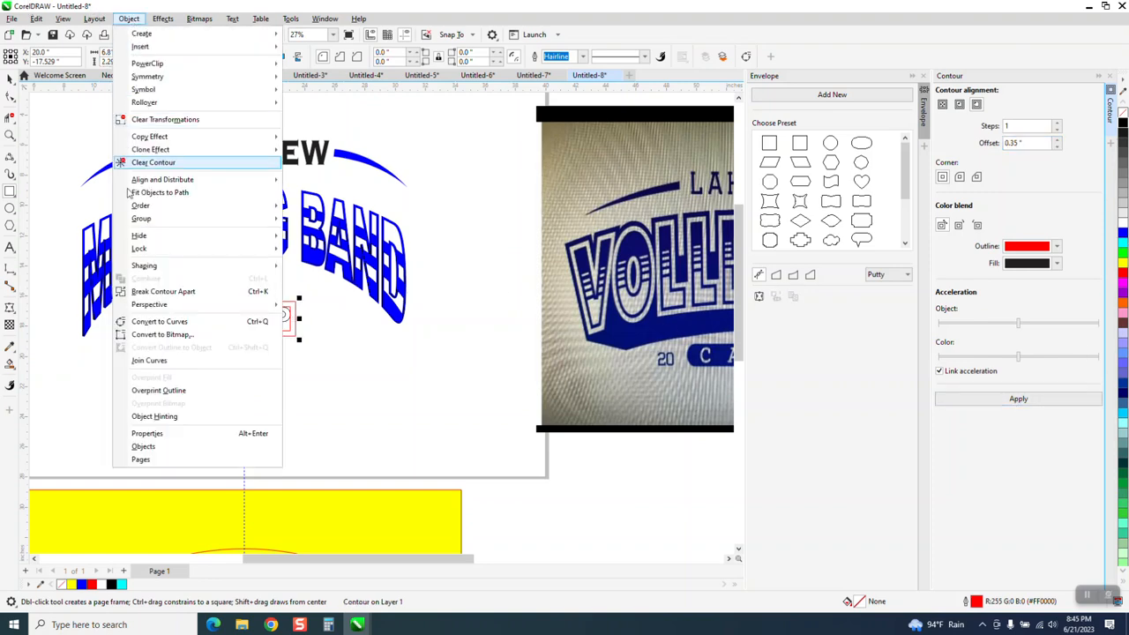
pyautogui.click(166, 293)
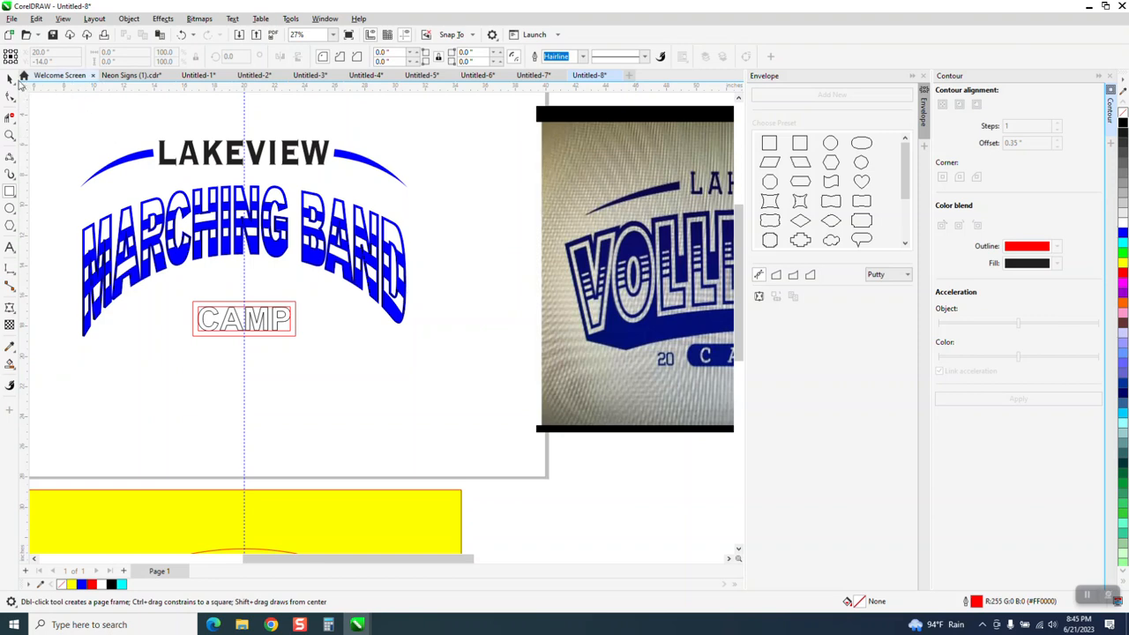
# Step: Nudge the inner rectangle down away from CAMP and delete it, keeping only the outer contour
pyautogui.click(10, 80)
pyautogui.click(288, 319)
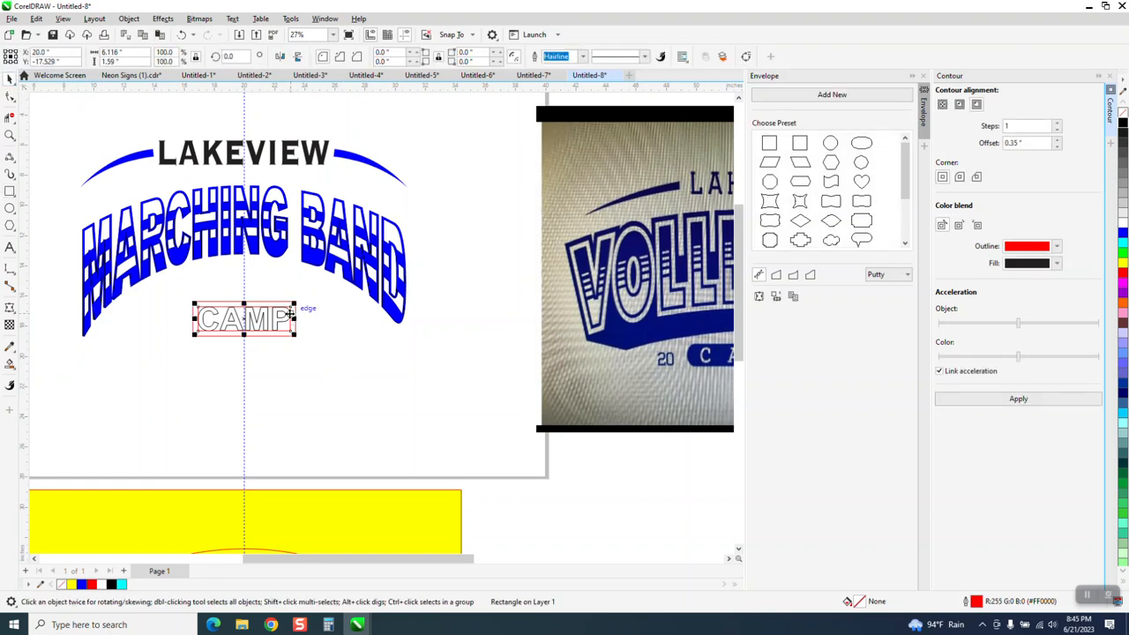
pyautogui.press('Down')
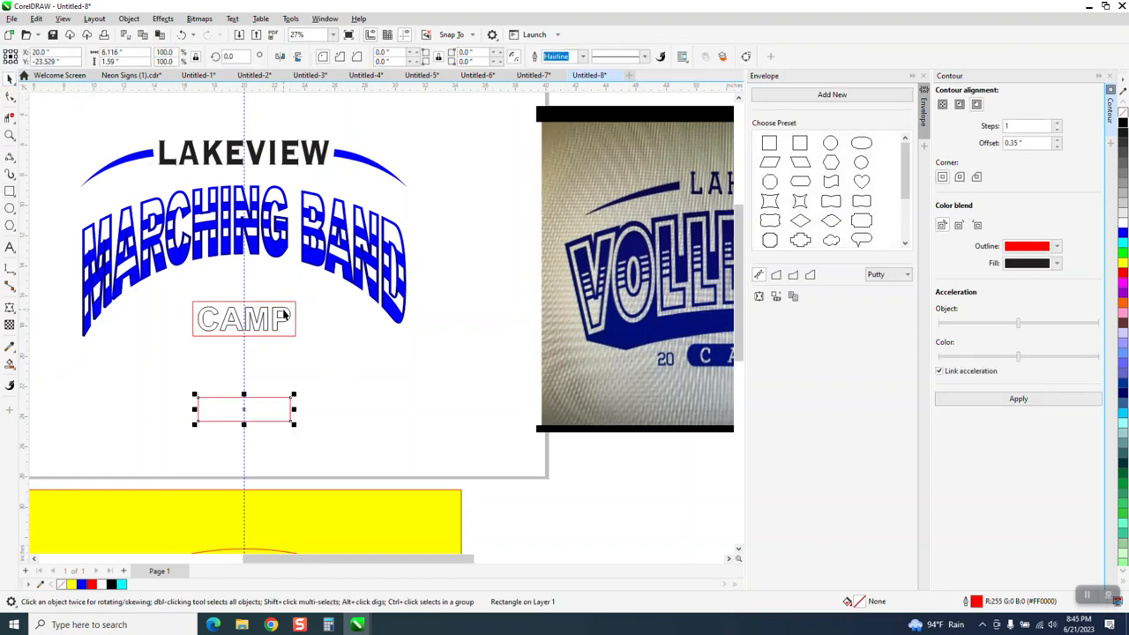
pyautogui.press('Escape')
# Step: Round all corners of the remaining rectangle around CAMP with a 1-inch radius
pyautogui.click(297, 323)
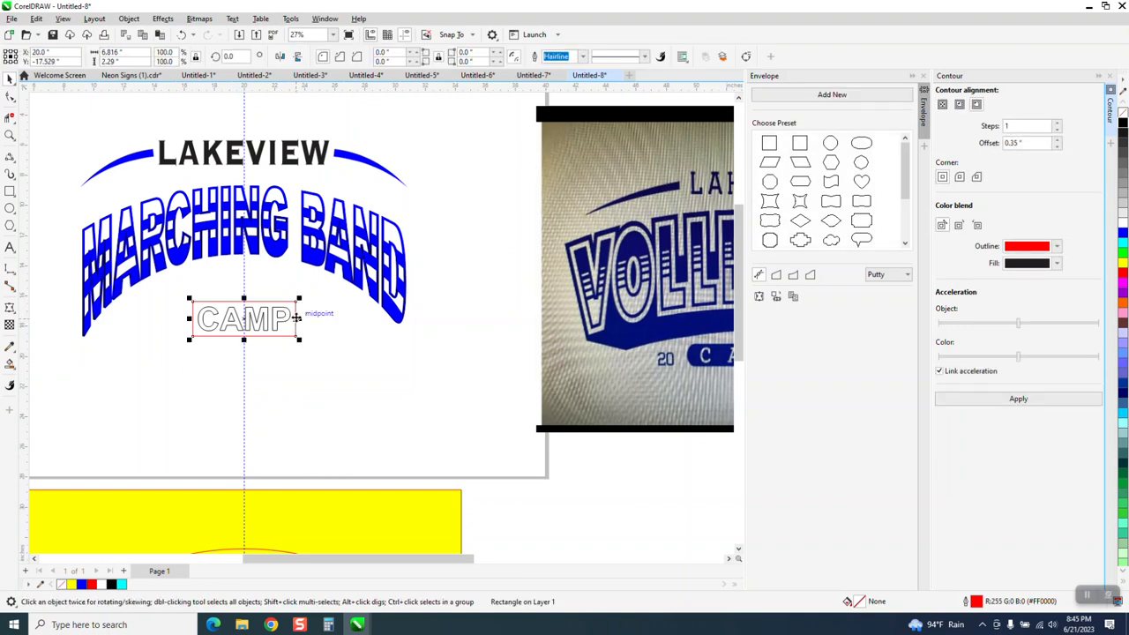
pyautogui.doubleClick(397, 51)
pyautogui.write('1')
pyautogui.press('Return')
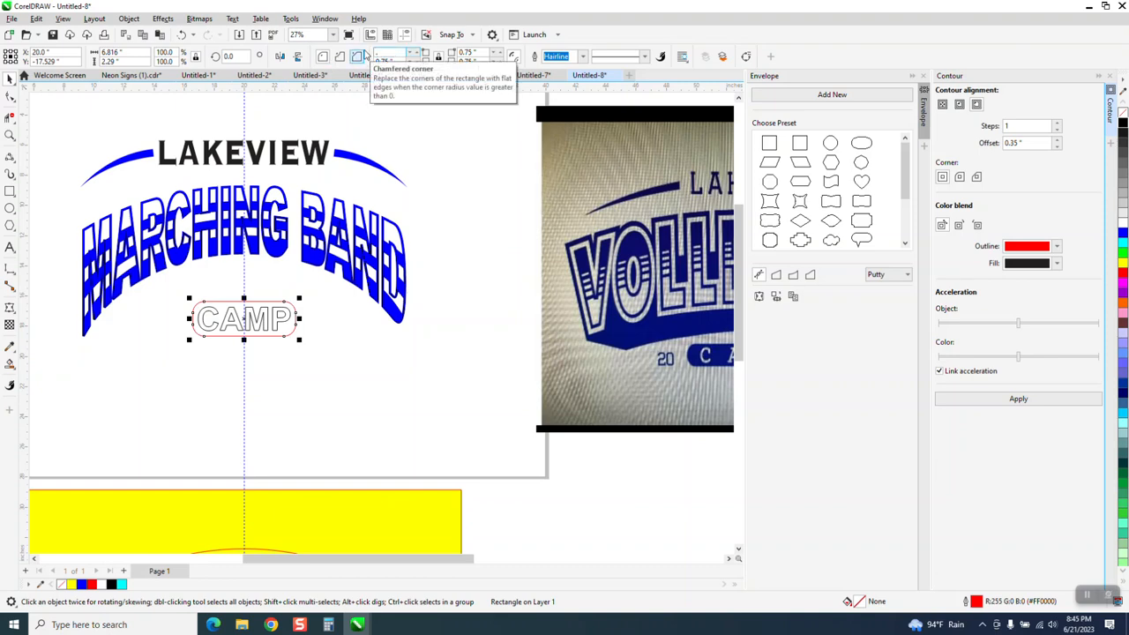
pyautogui.write('1')
pyautogui.press('Return')
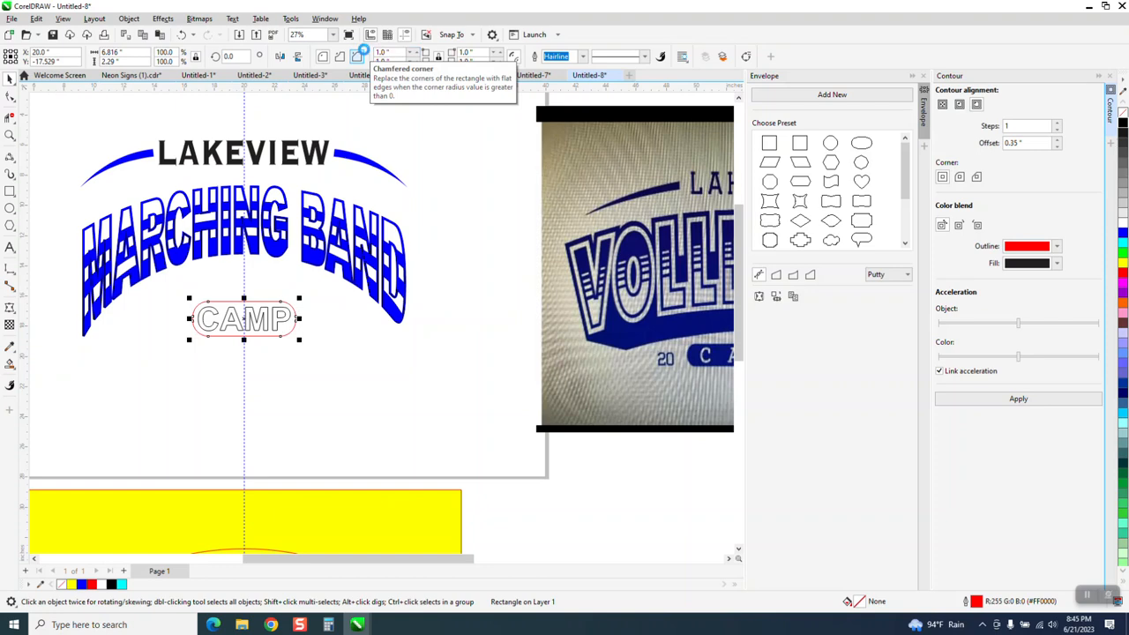
# Step: Widen the rounded rectangle evenly from its centre to about 7.36 inches, leaving more room beside CAMP
pyautogui.click(10, 135)
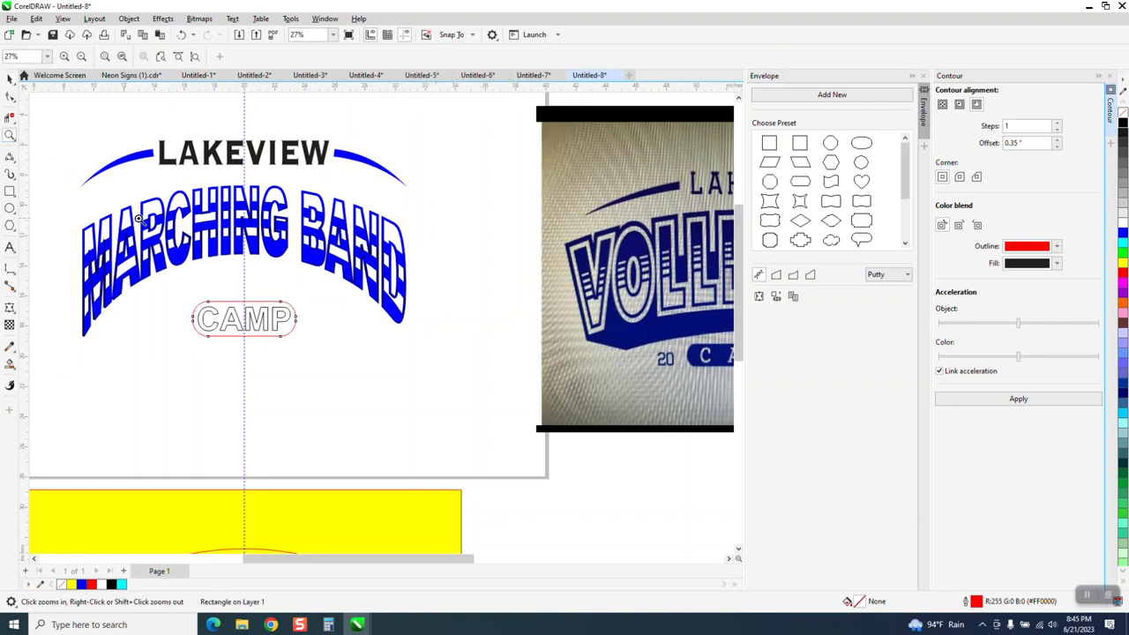
pyautogui.moveTo(171, 292); pyautogui.dragTo(427, 385)
pyautogui.click(10, 79)
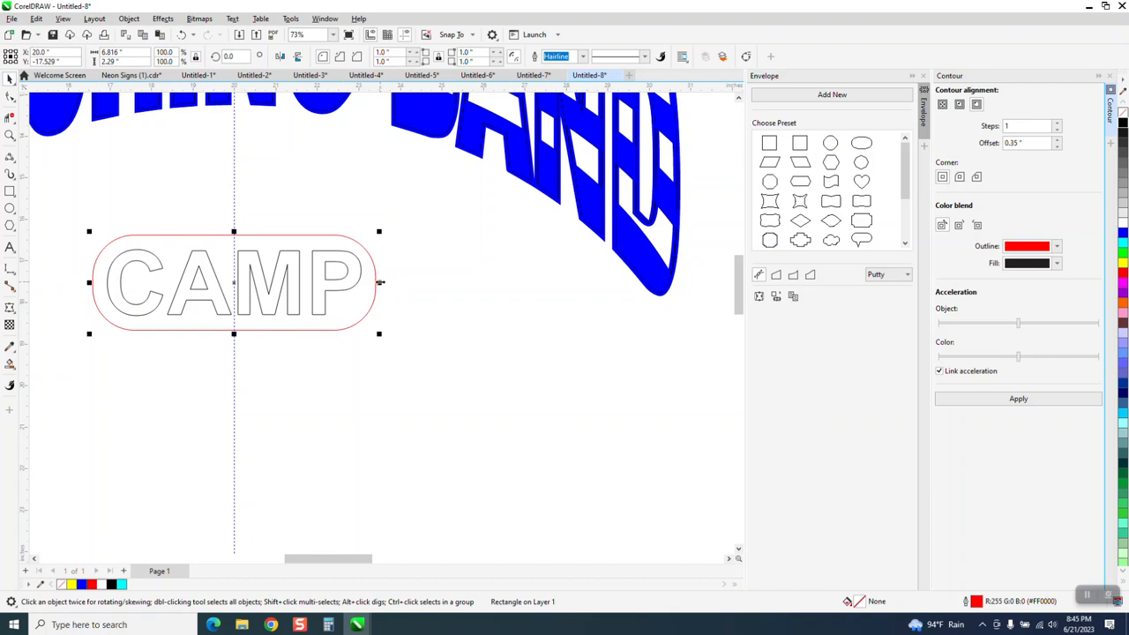
pyautogui.moveTo(380, 282); pyautogui.dragTo(392, 281)
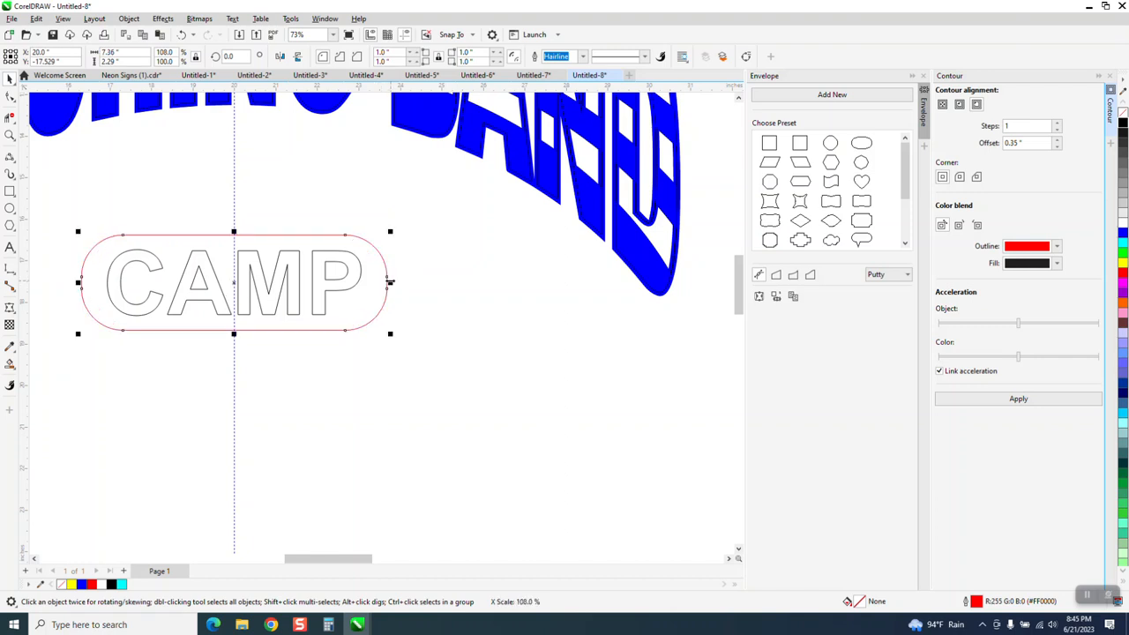
# Step: Smart-fill the badge background and the enclosed areas inside the A and P of CAMP with blue and no outline
pyautogui.click(9, 363)
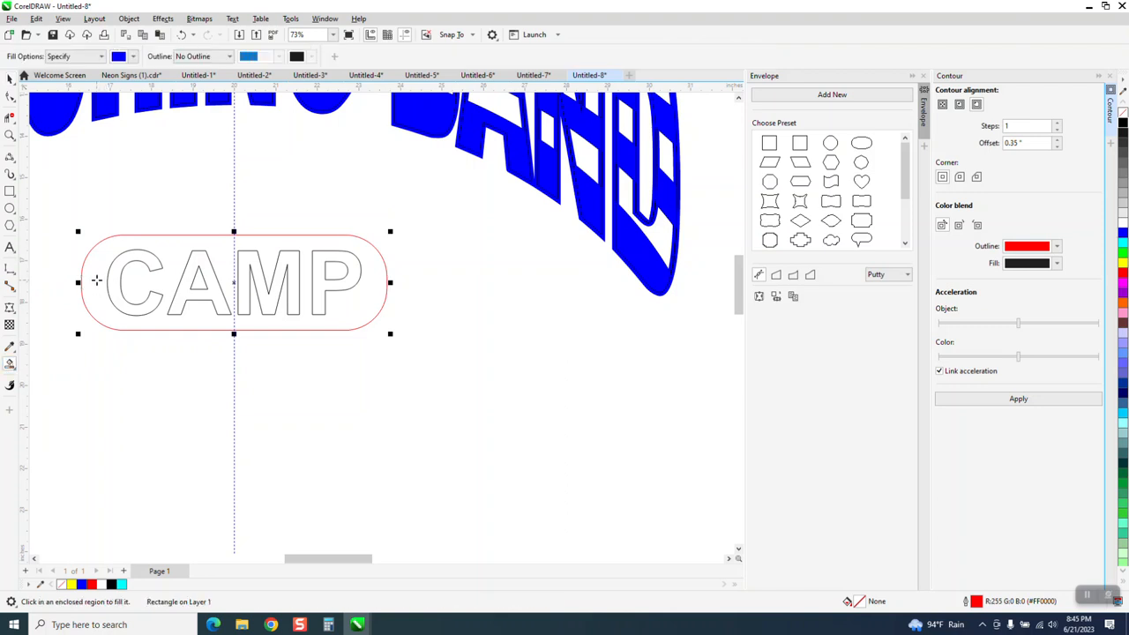
pyautogui.click(96, 280)
pyautogui.click(198, 279)
pyautogui.click(335, 269)
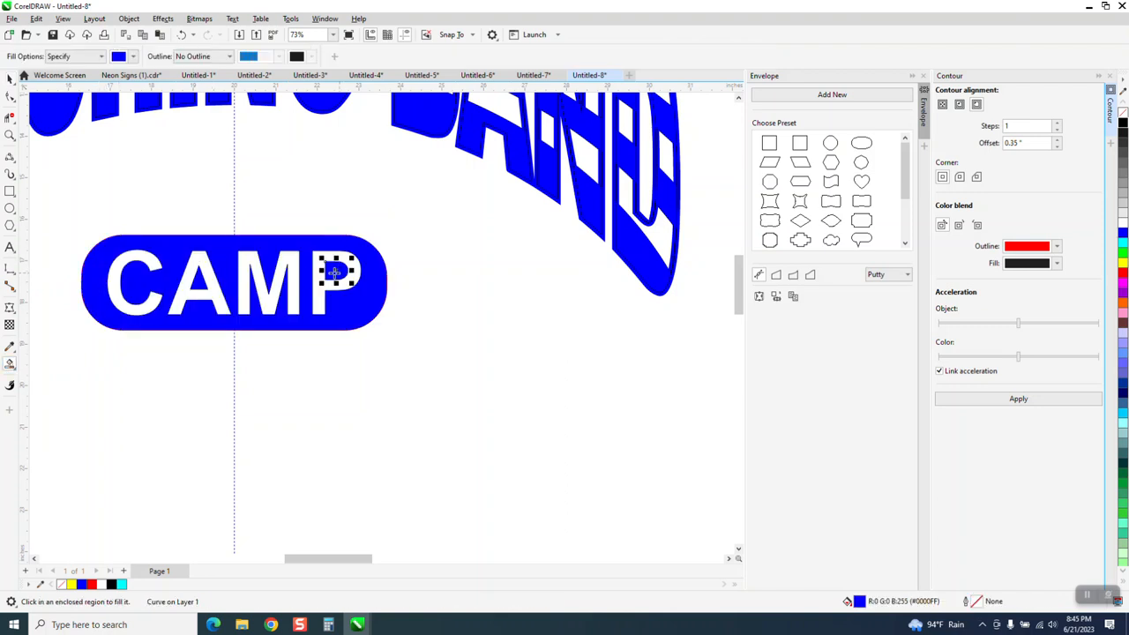
pyautogui.click(11, 80)
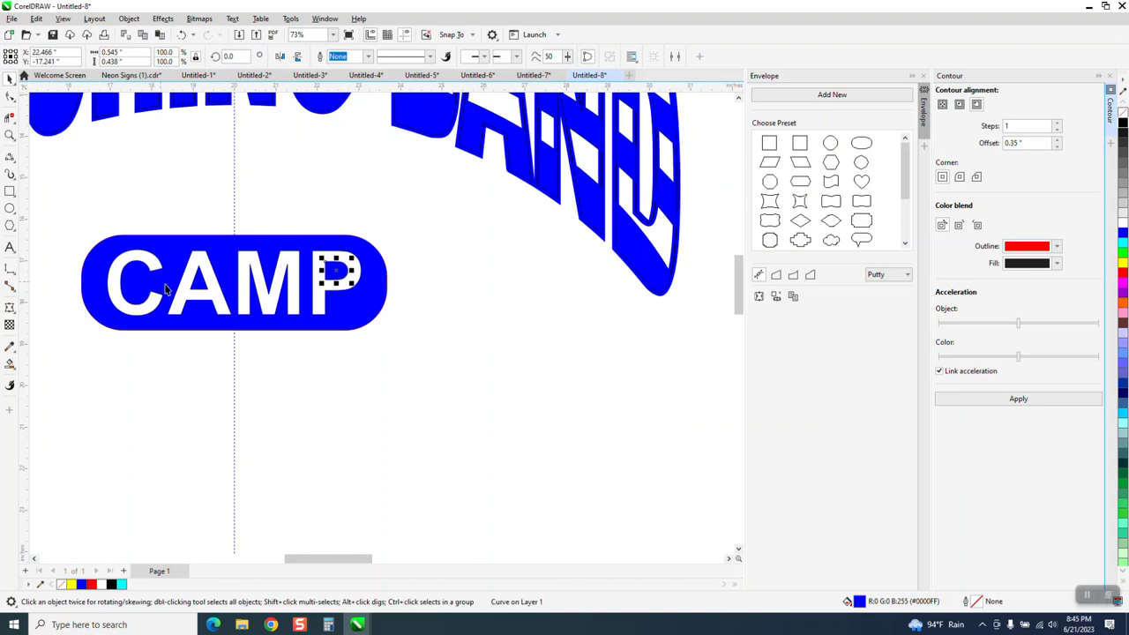
pyautogui.scroll(-3, 265, 327)
pyautogui.scroll(-1, 308, 324)
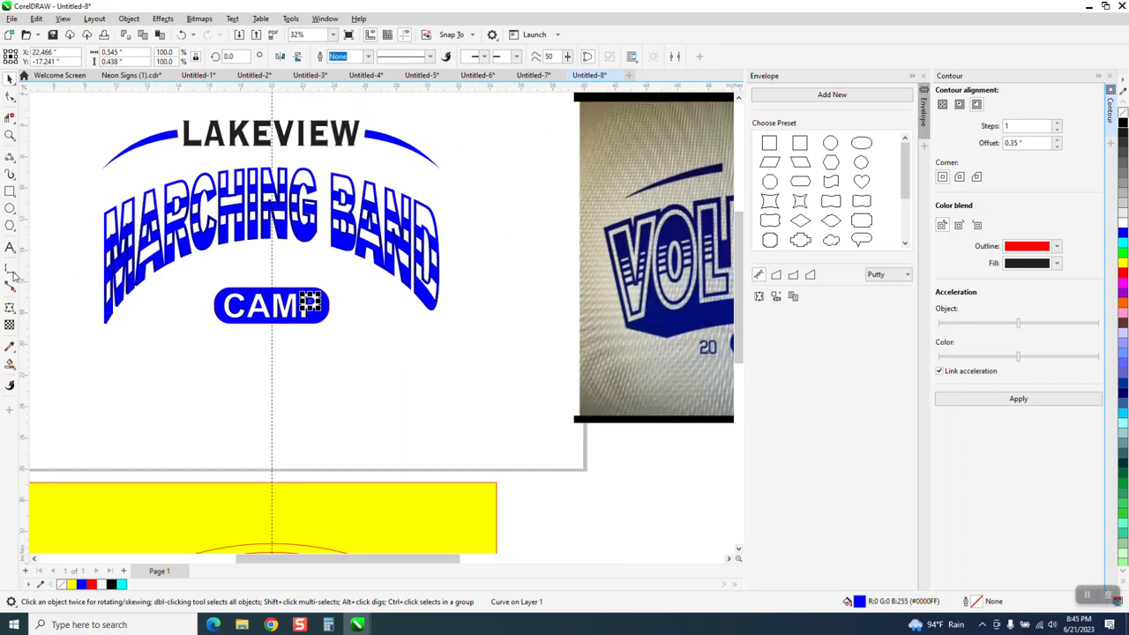
# Step: Raise the yellow rectangle to just below the badge and smart-fill the letters C, A, M and P with white and no outline
pyautogui.moveTo(302, 516); pyautogui.dragTo(343, 404)
pyautogui.click(10, 136)
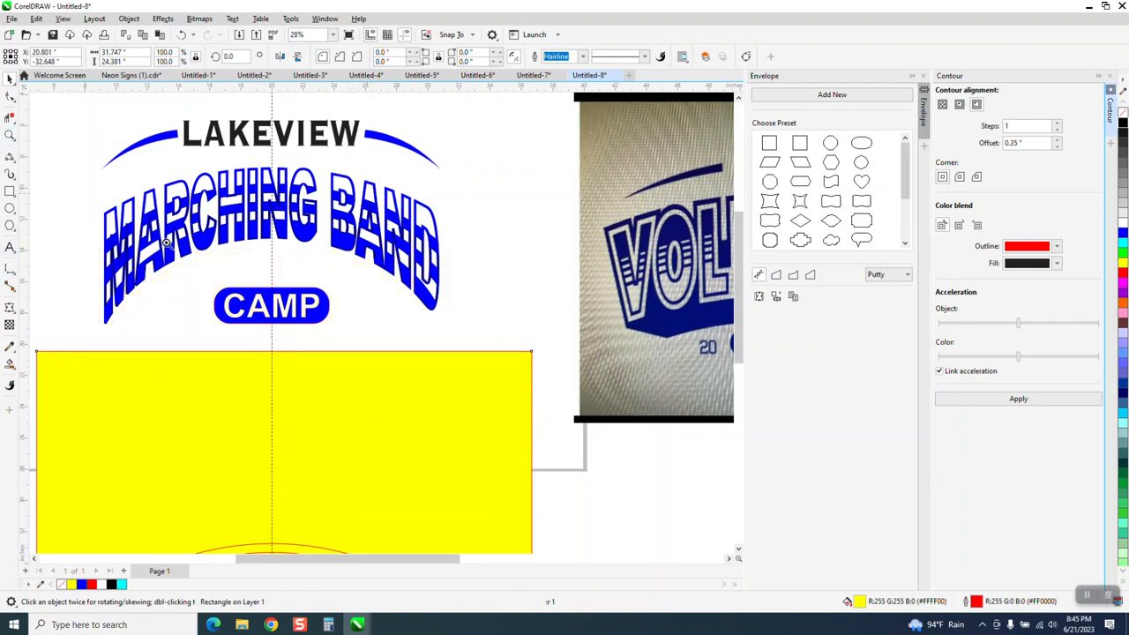
pyautogui.moveTo(213, 271); pyautogui.dragTo(420, 383)
pyautogui.click(10, 364)
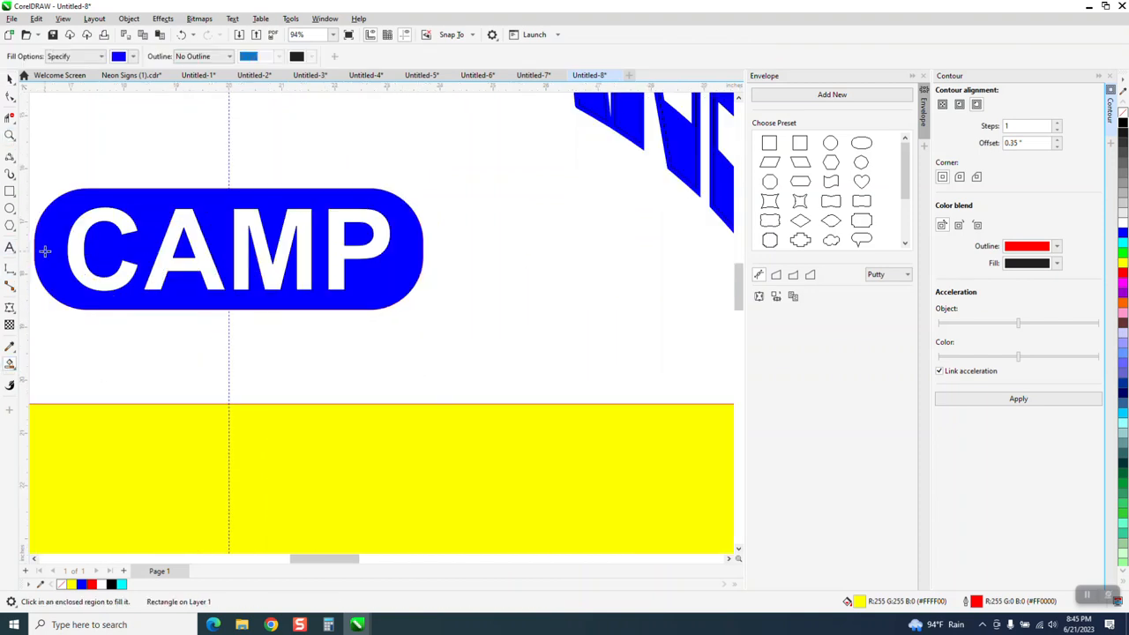
pyautogui.click(134, 57)
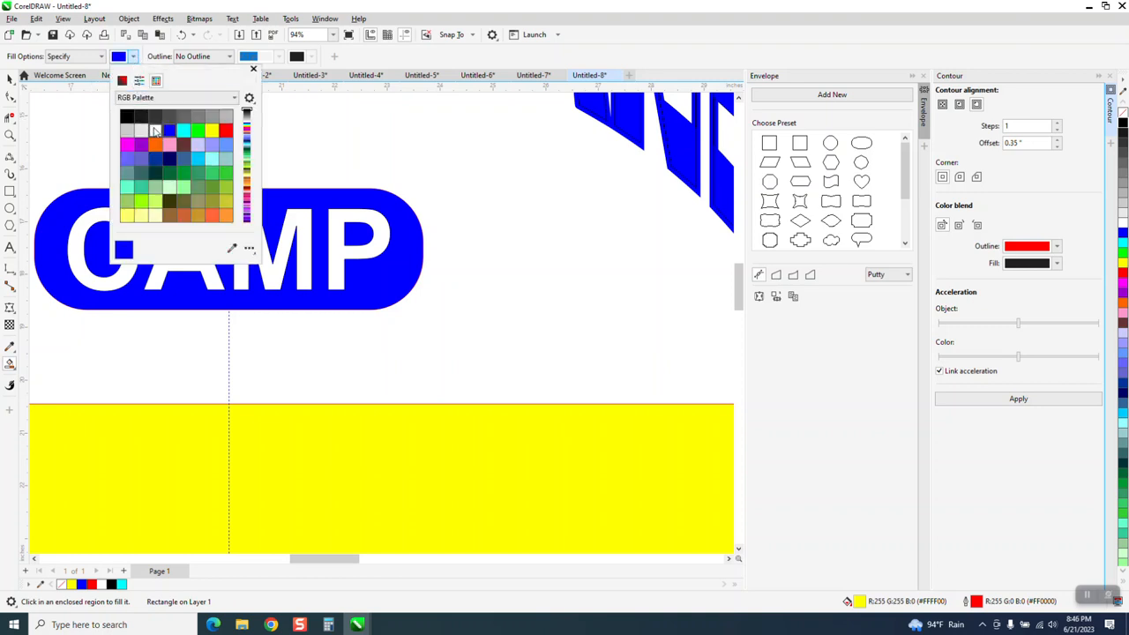
pyautogui.click(156, 130)
pyautogui.click(87, 222)
pyautogui.click(87, 222)
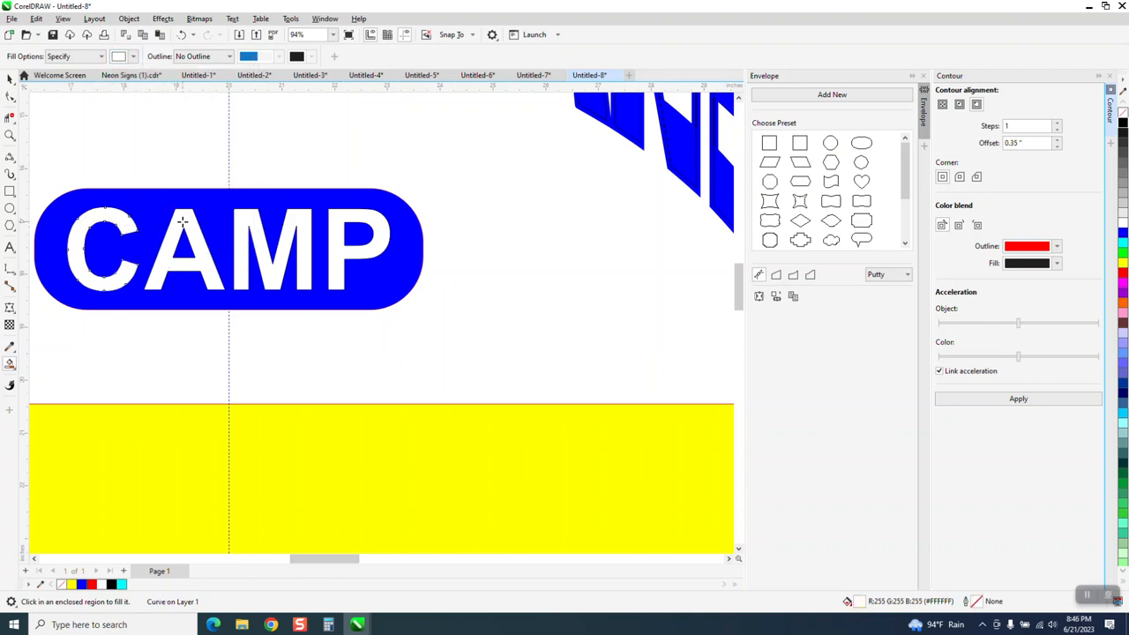
pyautogui.click(182, 222)
pyautogui.click(248, 232)
pyautogui.click(330, 227)
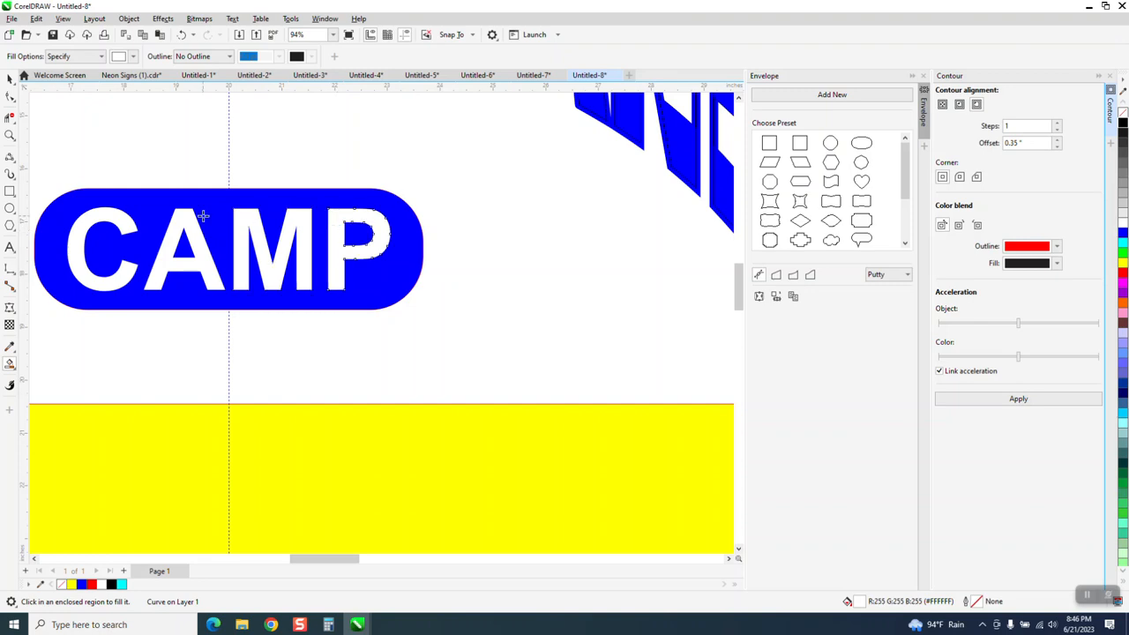
# Step: Move the yellow rectangle up behind the LAKEVIEW MARCHING BAND CAMP design as its background
pyautogui.press('space')
pyautogui.scroll(-4, 199, 283)
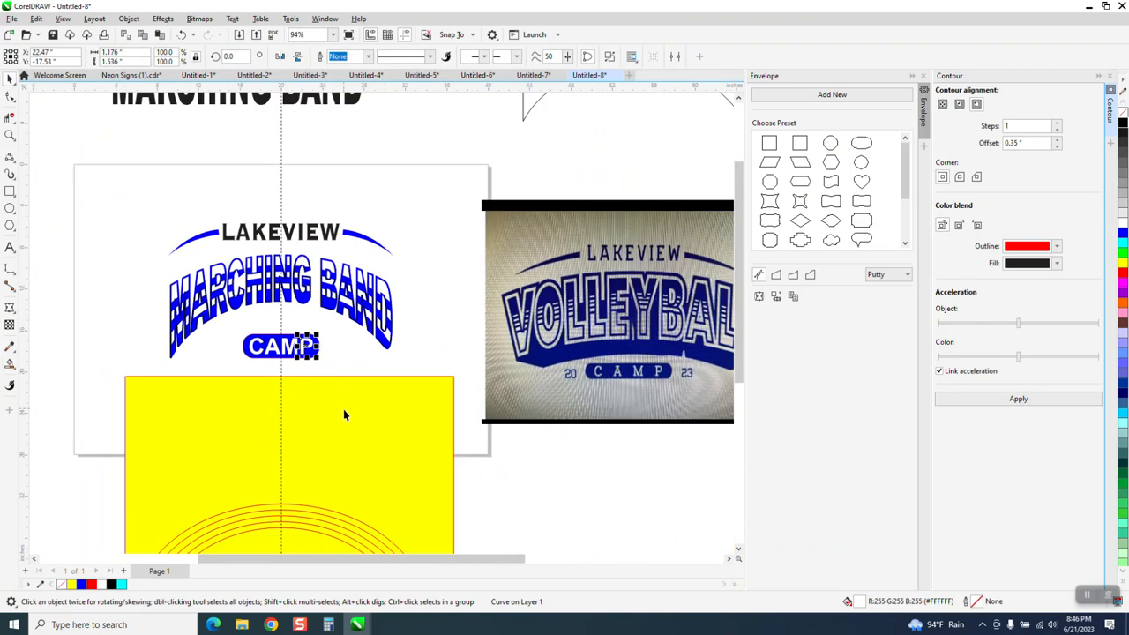
pyautogui.moveTo(326, 426); pyautogui.dragTo(309, 250)
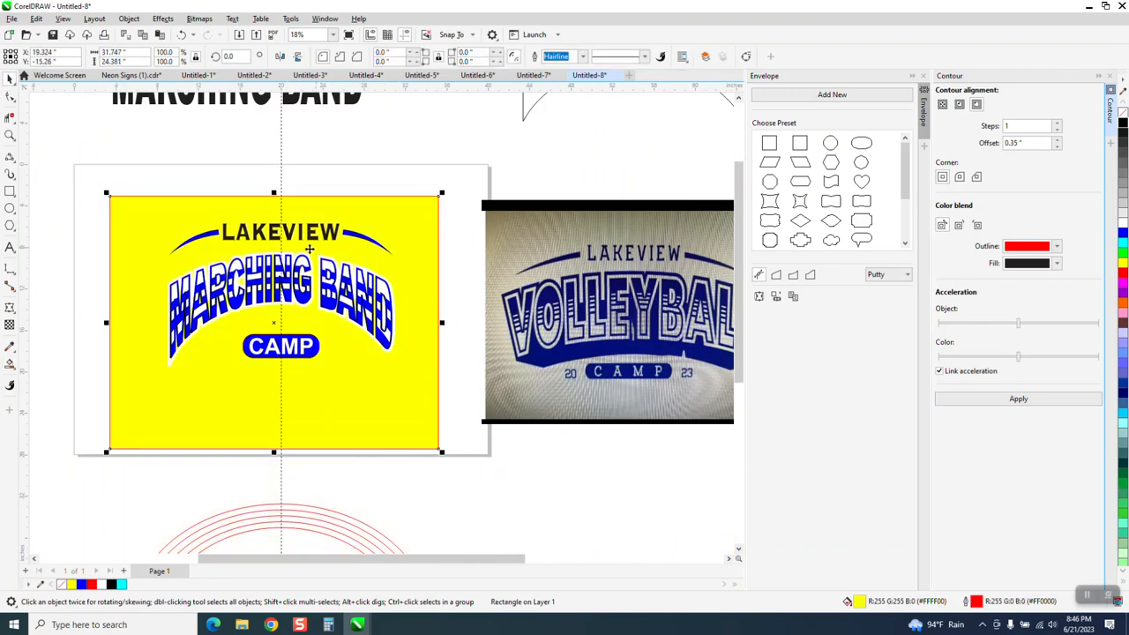
# Step: Compare the design on its yellow background with the lettering and CAMP badge in the volleyball reference photo
pyautogui.click(11, 135)
pyautogui.moveTo(176, 247); pyautogui.dragTo(535, 419)
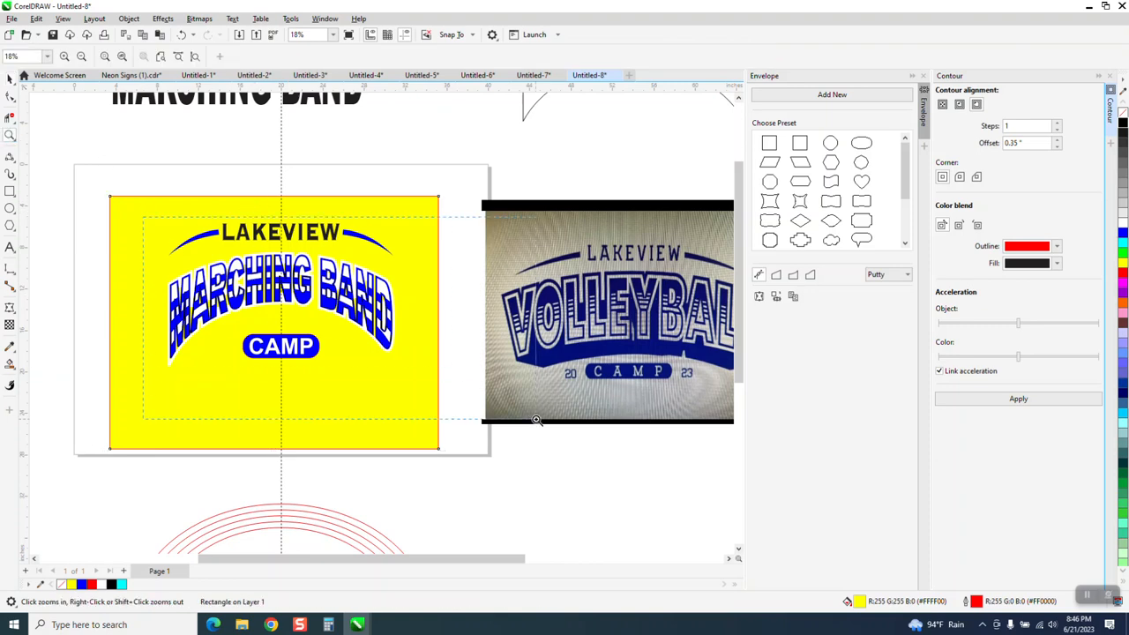
pyautogui.rightClick(309, 374)
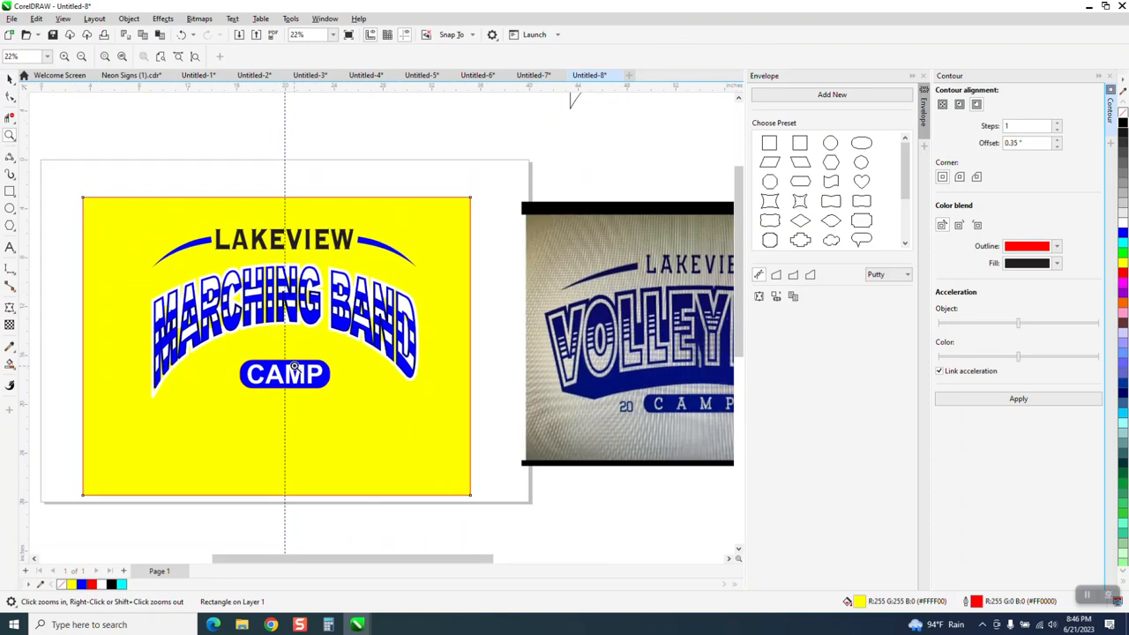
pyautogui.rightClick(598, 353)
pyautogui.rightClick(592, 346)
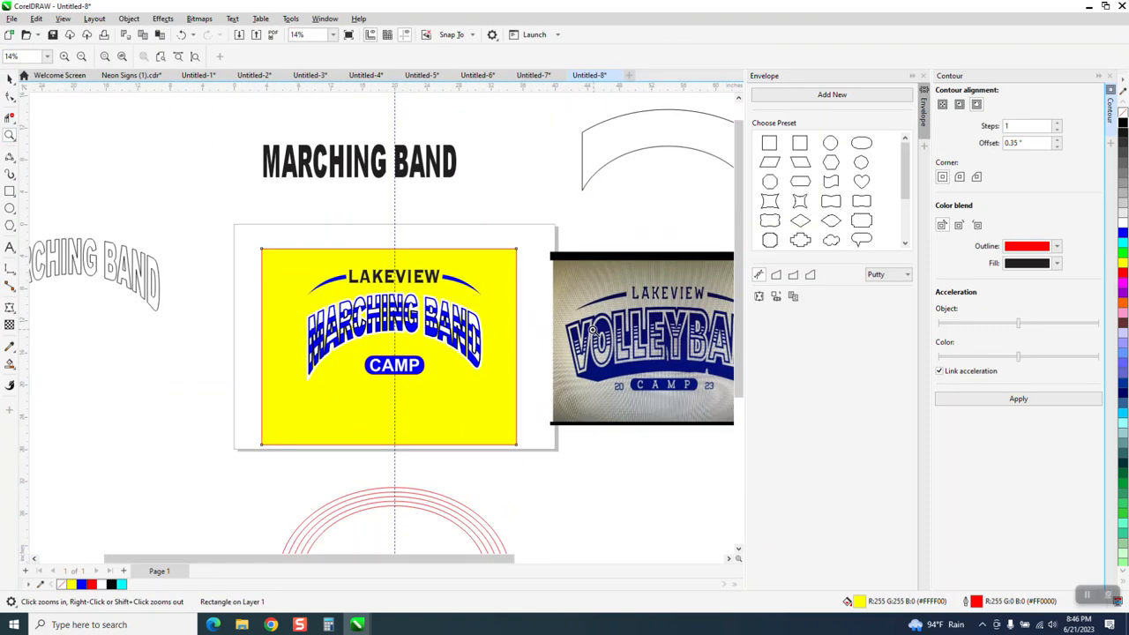
pyautogui.moveTo(590, 328); pyautogui.dragTo(780, 396)
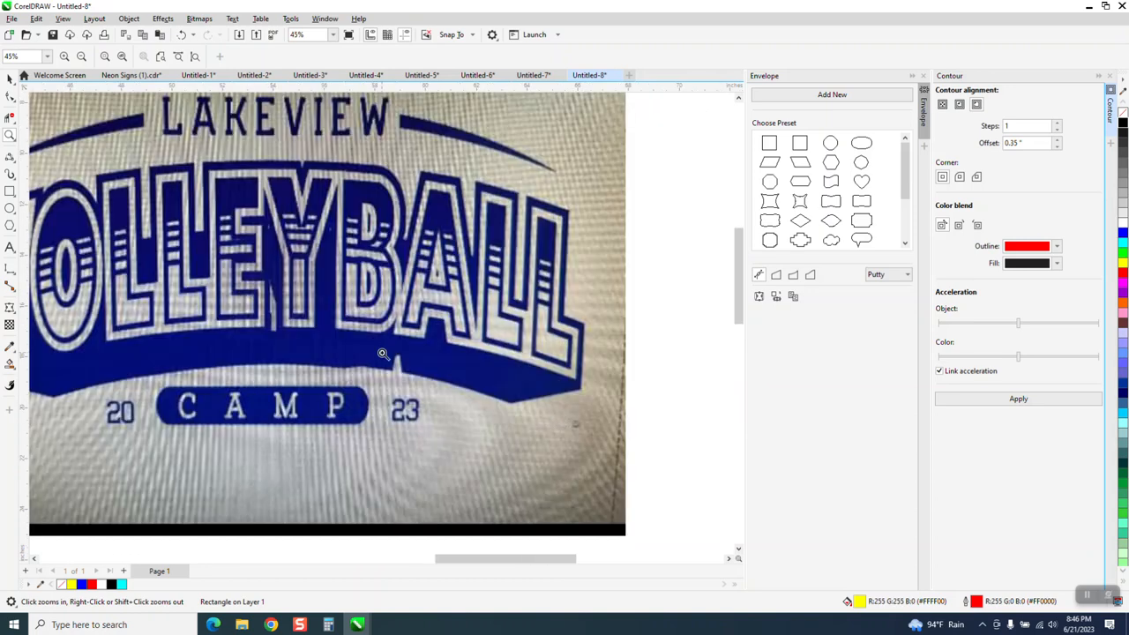
pyautogui.rightClick(422, 350)
pyautogui.rightClick(448, 328)
pyautogui.rightClick(447, 328)
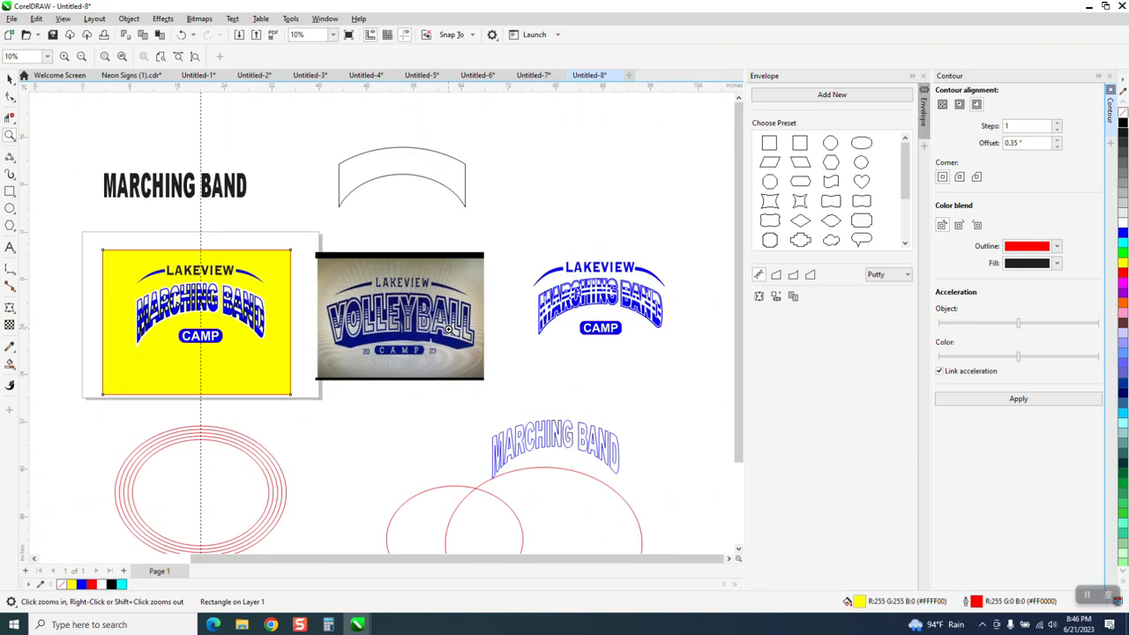
pyautogui.moveTo(109, 281); pyautogui.dragTo(281, 345)
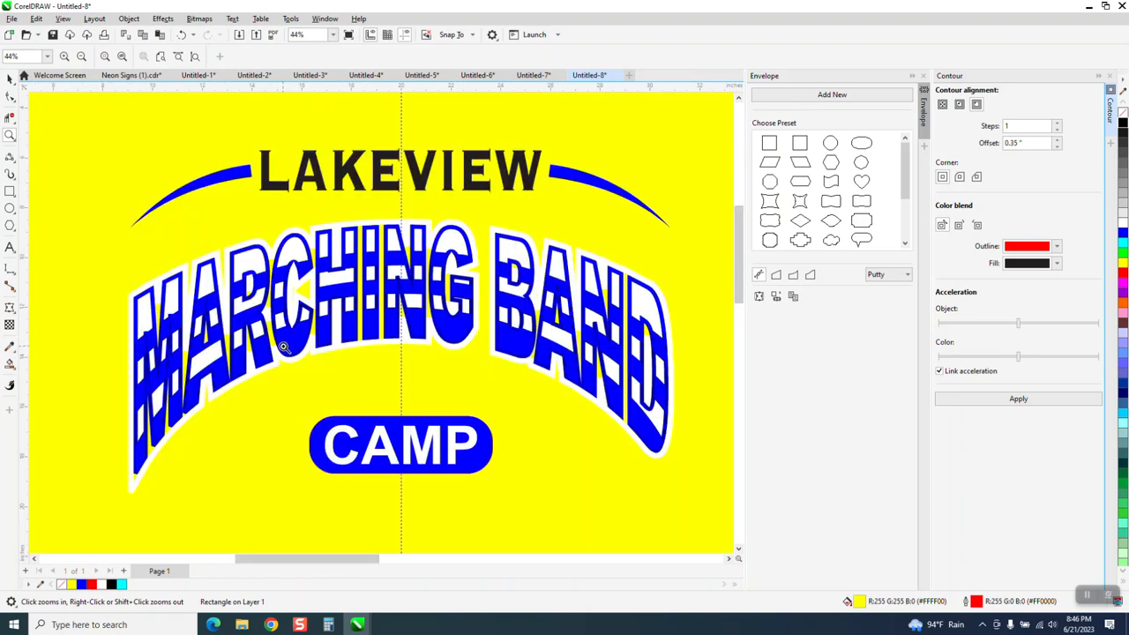
# Step: Recolour the LAKEVIEW text blue to match the swooshes beside it, and deselect it
pyautogui.scroll(-2, 283, 347)
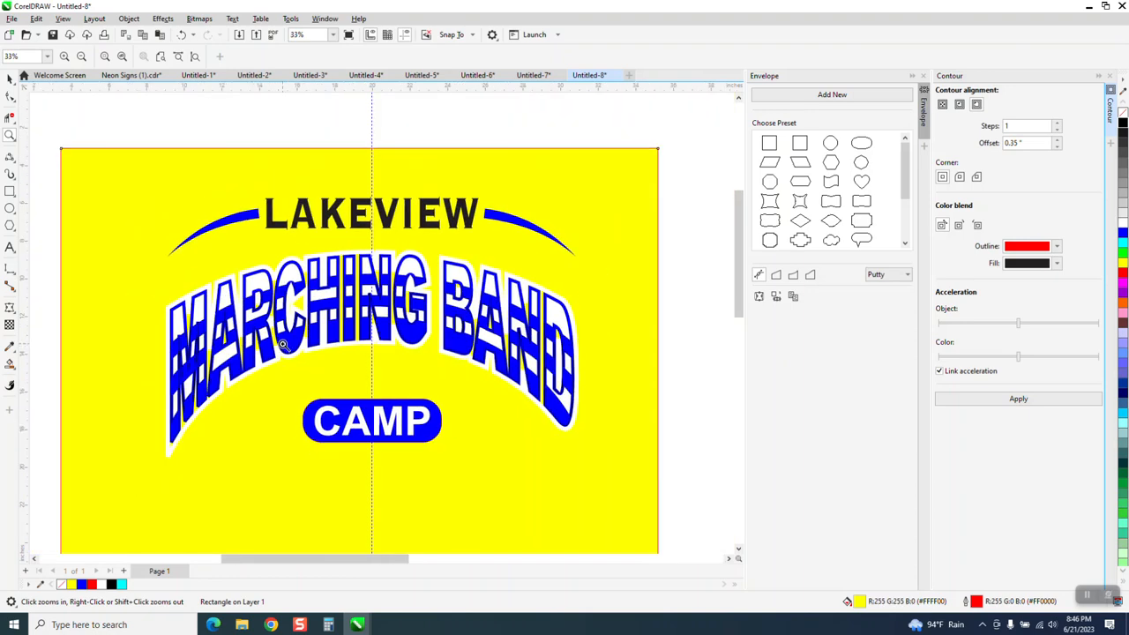
pyautogui.click(10, 80)
pyautogui.click(367, 239)
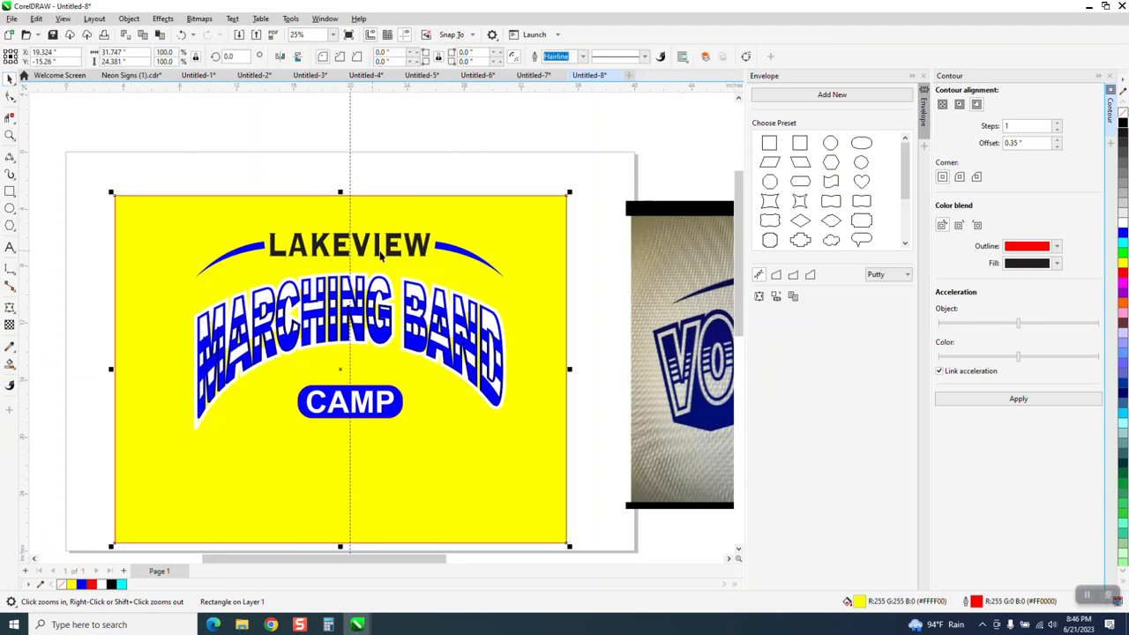
pyautogui.click(378, 247)
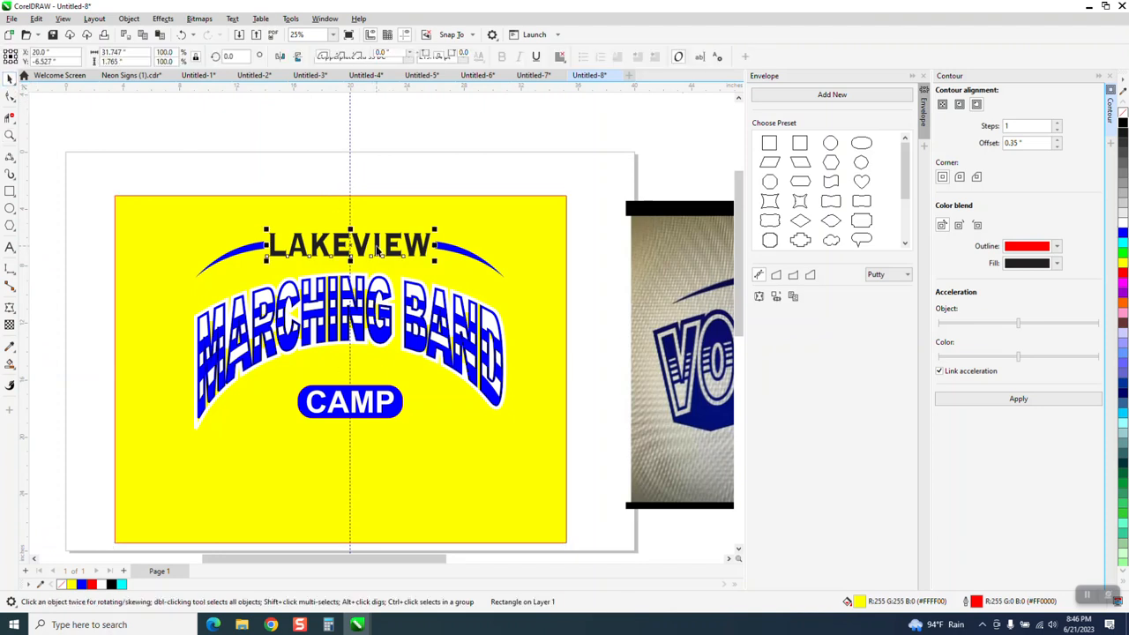
pyautogui.click(1122, 233)
pyautogui.click(518, 169)
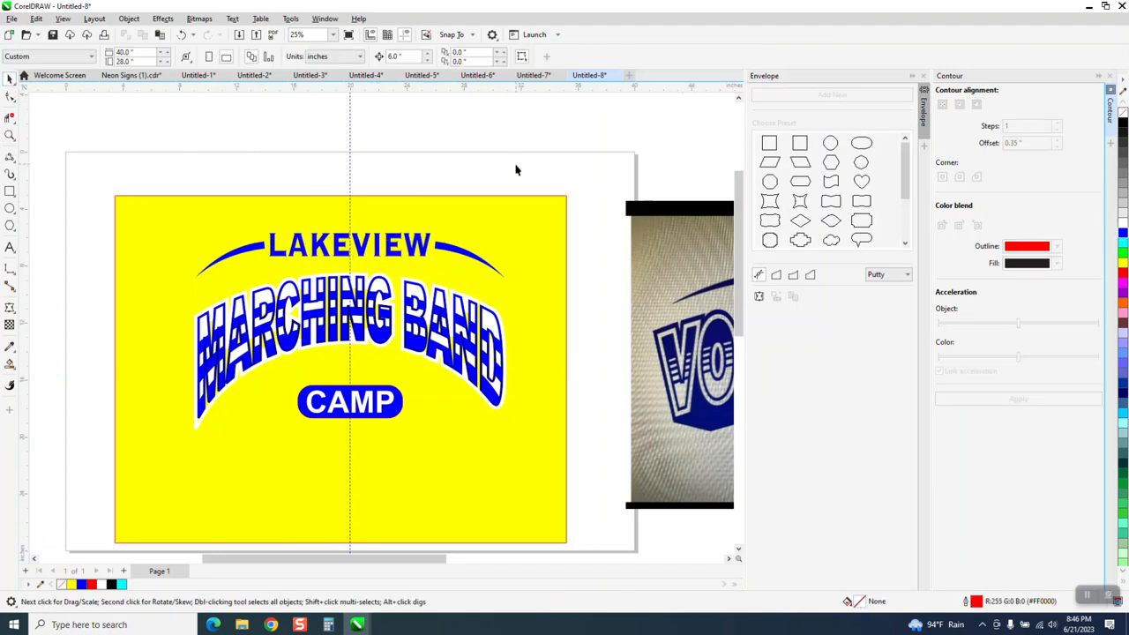